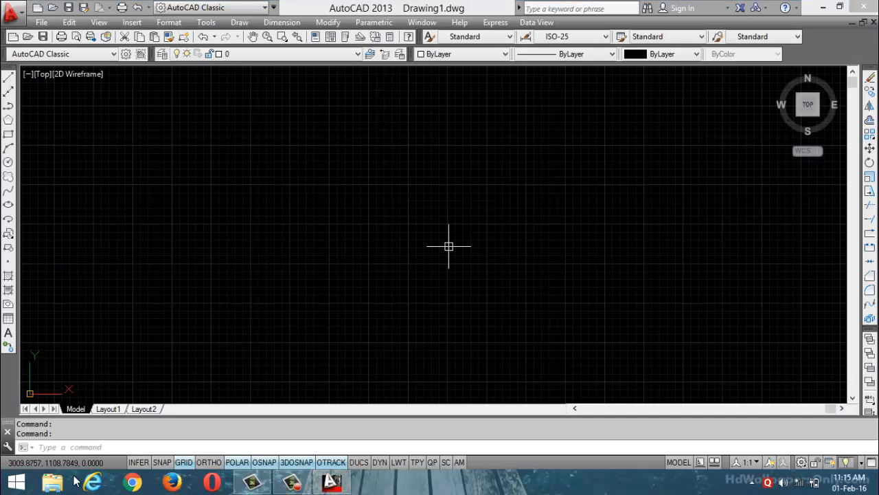
Step: Switch to File Explorer and open the Word document 2d_3d-ilovepdf-compressed from the design folder
{"action": "key", "text": "F9"}
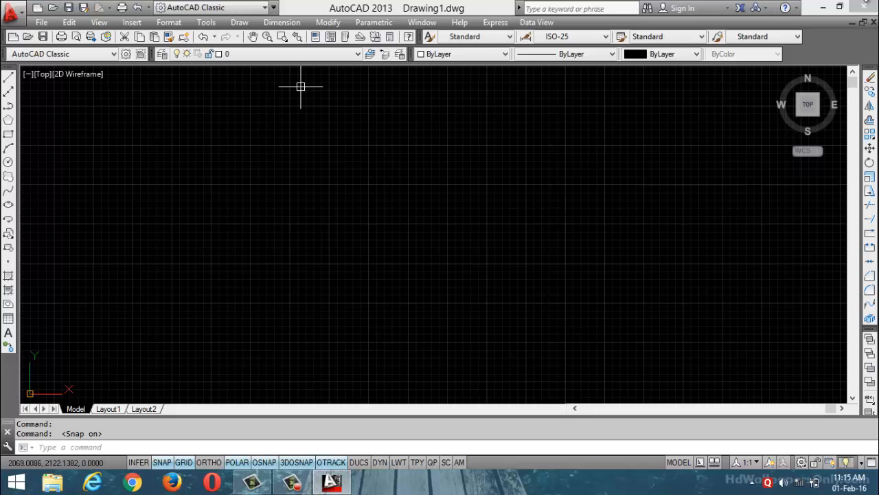
{"action": "left_click", "coordinate": [823, 7]}
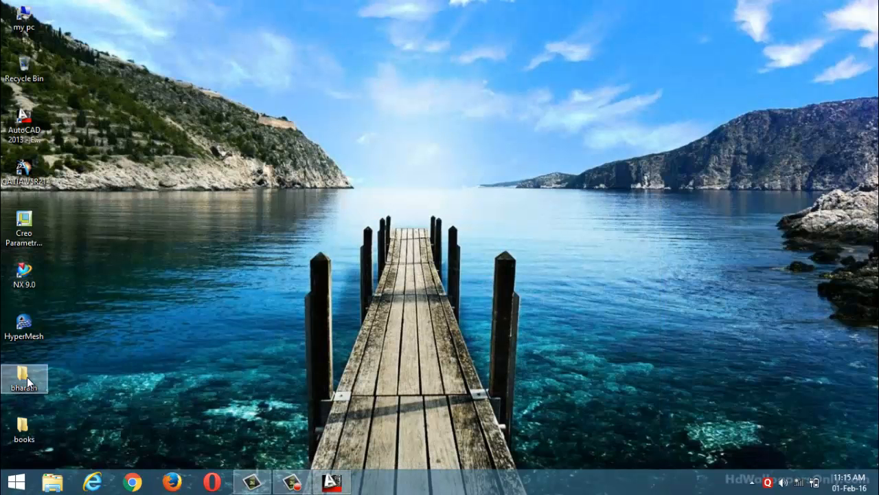
{"action": "right_click", "coordinate": [177, 208]}
{"action": "left_click", "coordinate": [220, 278]}
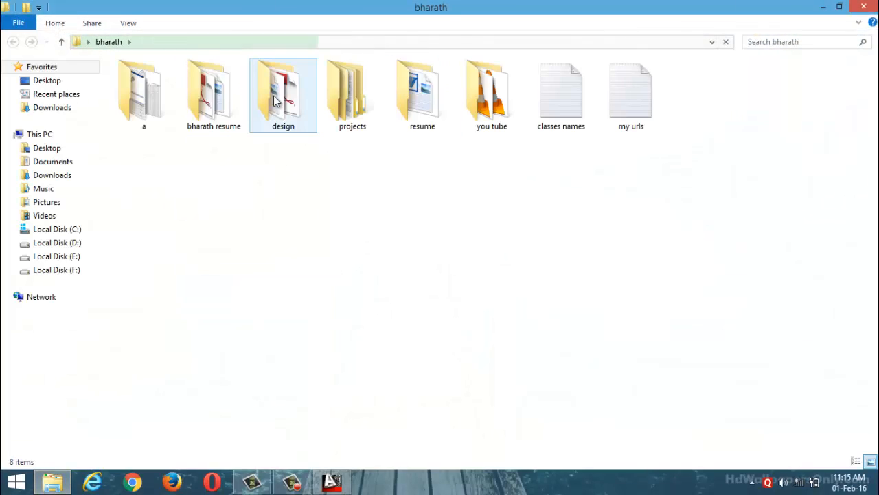
{"action": "double_click", "coordinate": [274, 100]}
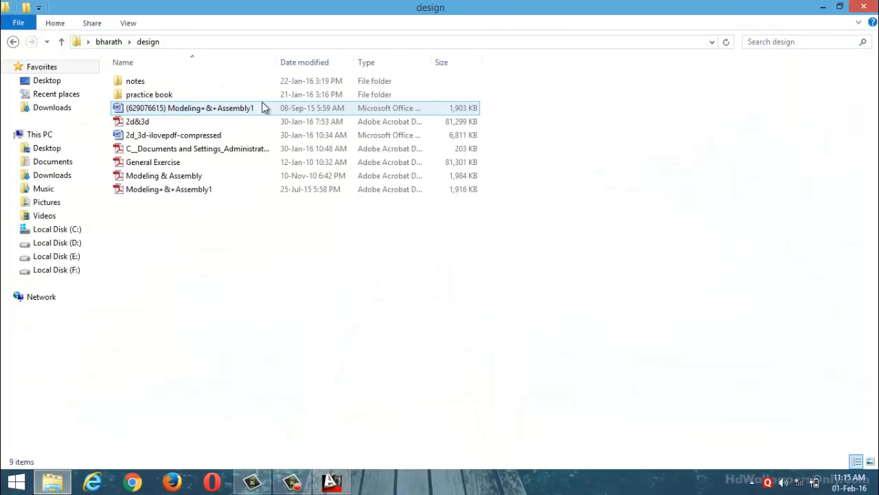
{"action": "left_click", "coordinate": [182, 135]}
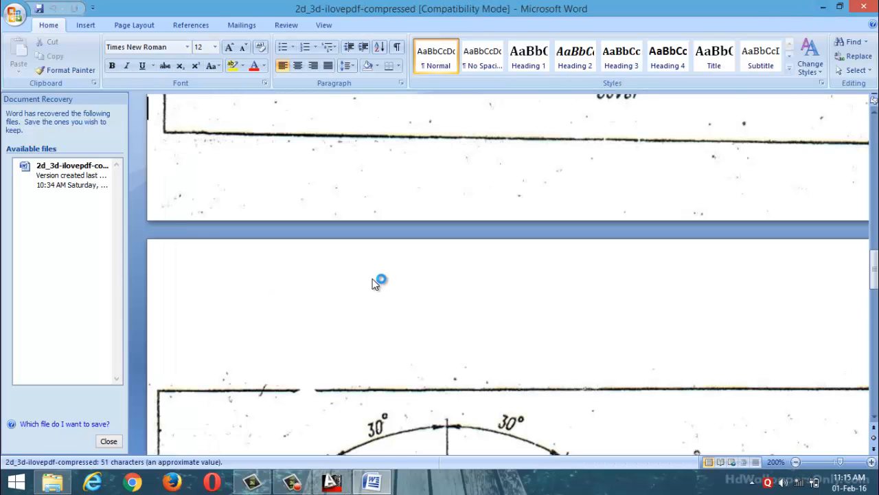
Step: Dismiss the recovered files list and examine the plate drawing with 6 holes 14 Dia in the reference document
{"action": "scroll", "coordinate": [375, 281], "scroll_direction": "down", "scroll_amount": 5}
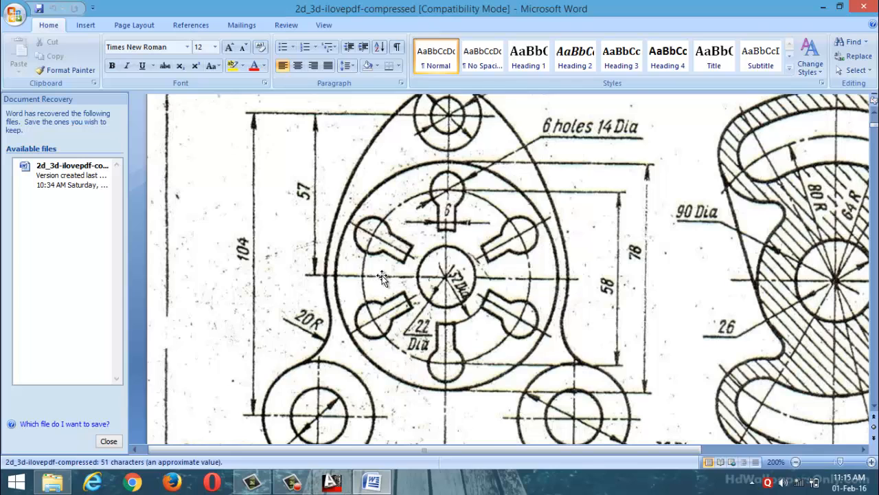
{"action": "scroll", "coordinate": [383, 277], "scroll_direction": "up", "scroll_amount": 2}
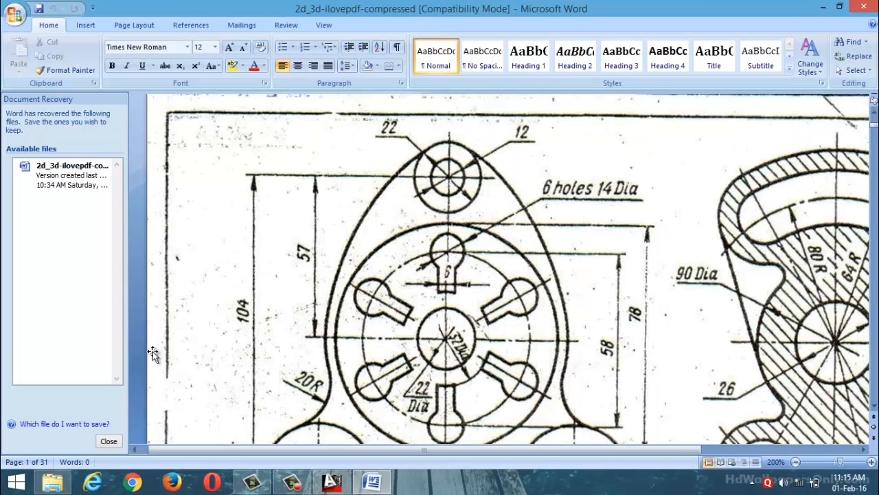
{"action": "left_click", "coordinate": [109, 441]}
{"action": "scroll", "coordinate": [330, 198], "scroll_direction": "down", "scroll_amount": 2}
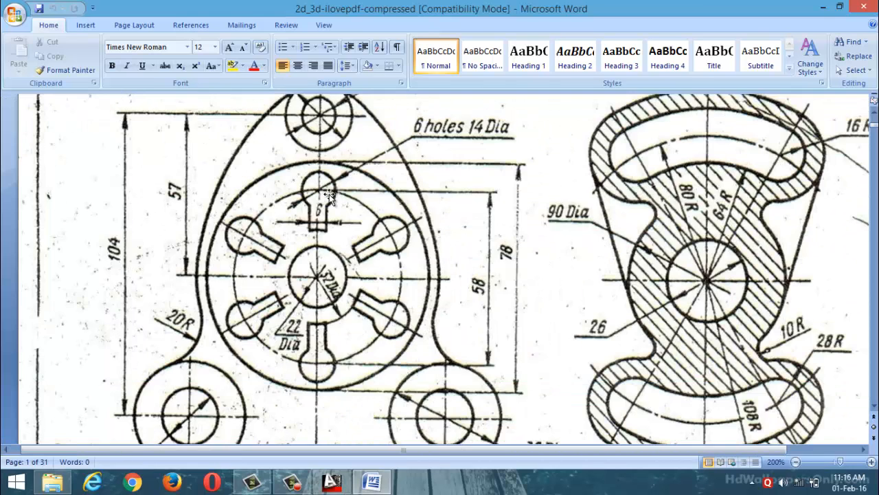
Step: Minimize the reference document, close the folder window and switch back to AutoCAD
{"action": "left_click", "coordinate": [824, 9]}
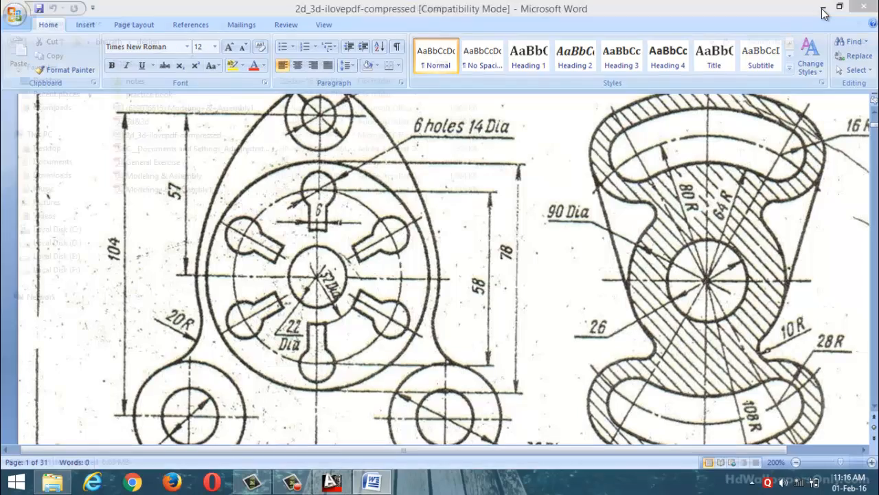
{"action": "left_click", "coordinate": [864, 7]}
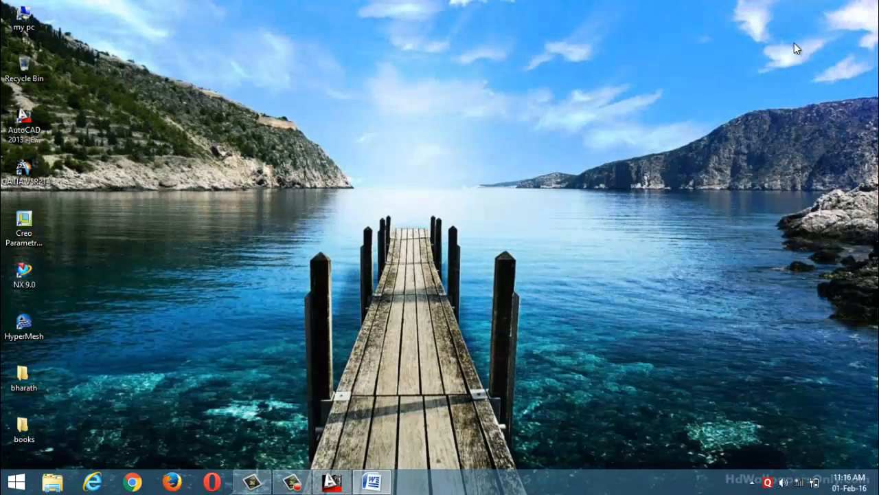
{"action": "left_click", "coordinate": [332, 481]}
{"action": "scroll", "coordinate": [363, 255], "scroll_direction": "down", "scroll_amount": 5}
{"action": "scroll", "coordinate": [282, 299], "scroll_direction": "up", "scroll_amount": 5}
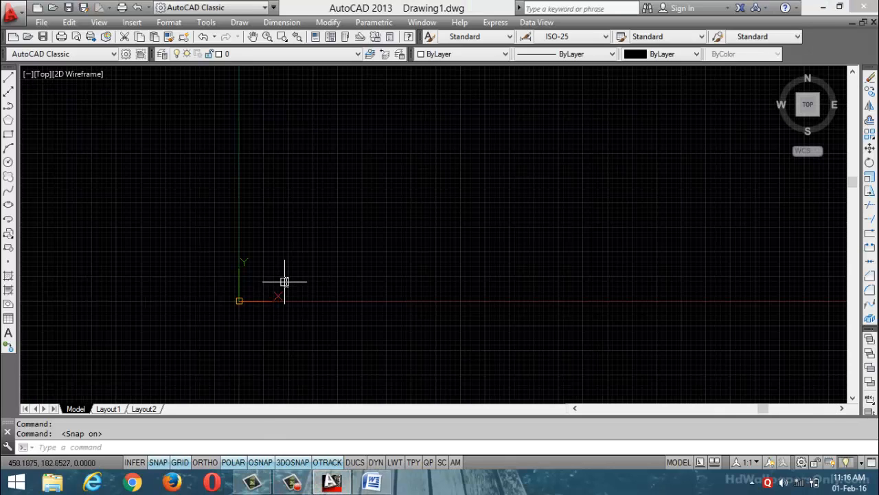
{"action": "scroll", "coordinate": [296, 268], "scroll_direction": "down", "scroll_amount": 3}
{"action": "scroll", "coordinate": [320, 262], "scroll_direction": "up", "scroll_amount": 6}
{"action": "scroll", "coordinate": [188, 322], "scroll_direction": "down", "scroll_amount": 10}
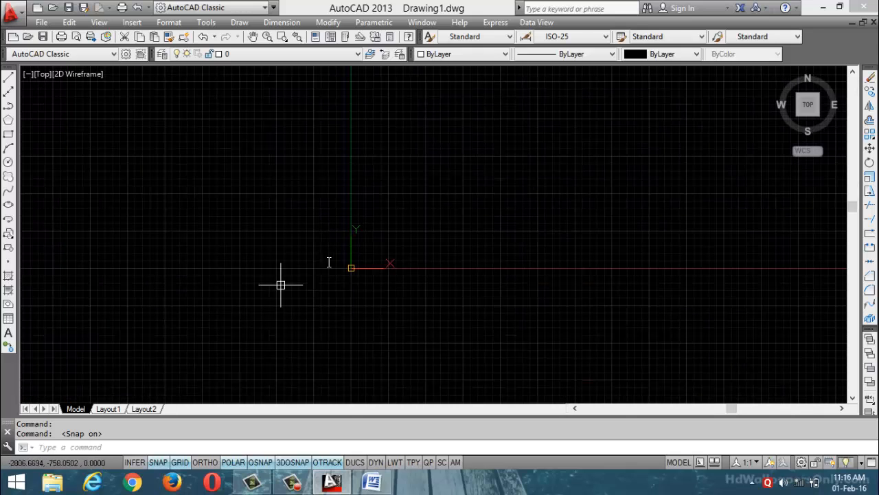
{"action": "scroll", "coordinate": [380, 241], "scroll_direction": "up", "scroll_amount": 6}
{"action": "scroll", "coordinate": [385, 245], "scroll_direction": "up", "scroll_amount": 1}
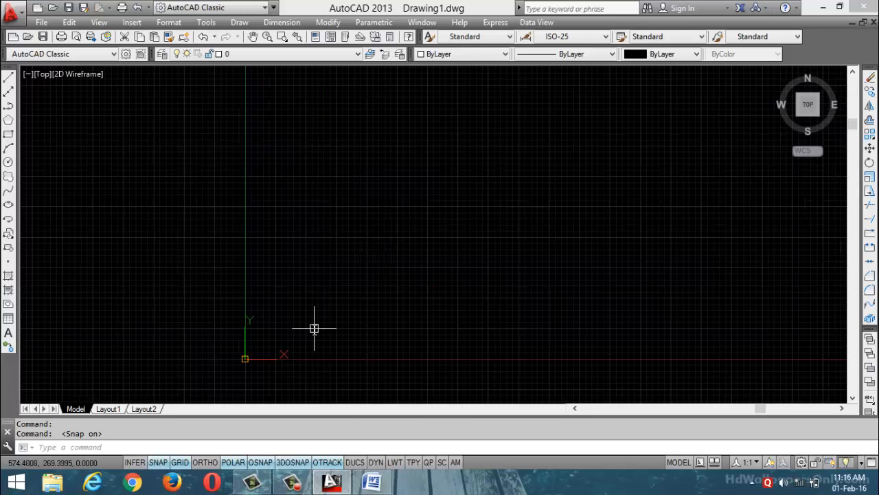
{"action": "scroll", "coordinate": [280, 382], "scroll_direction": "up", "scroll_amount": 3}
{"action": "scroll", "coordinate": [151, 258], "scroll_direction": "up", "scroll_amount": 3}
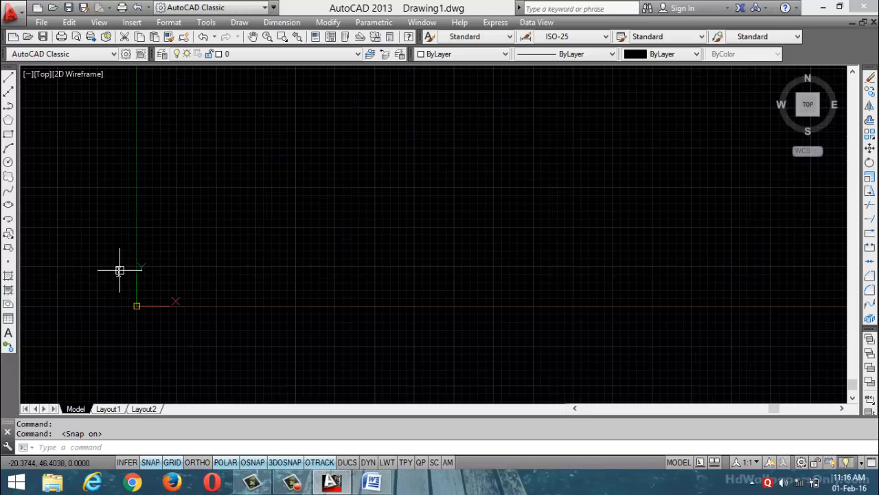
{"action": "scroll", "coordinate": [119, 275], "scroll_direction": "up", "scroll_amount": 4}
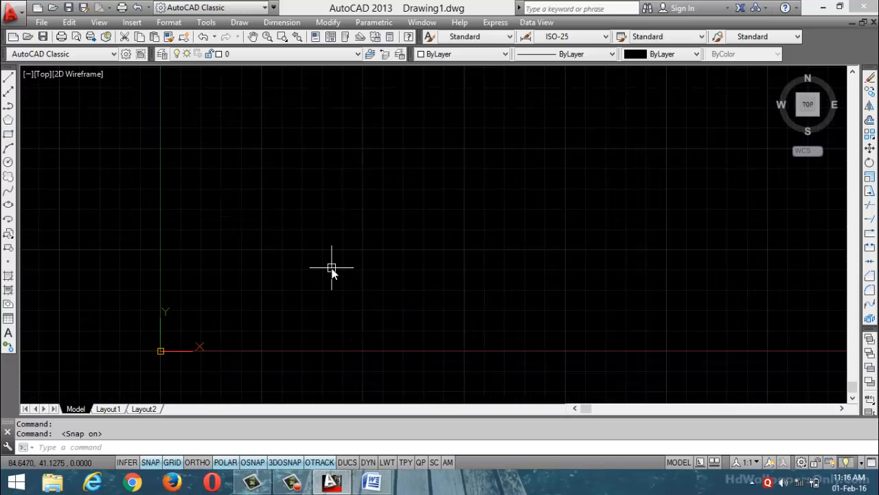
Step: Check the plate's central hole in the Word reference, then draw a circle of radius 11 in AutoCAD with grid snap off
{"action": "left_click", "coordinate": [365, 483]}
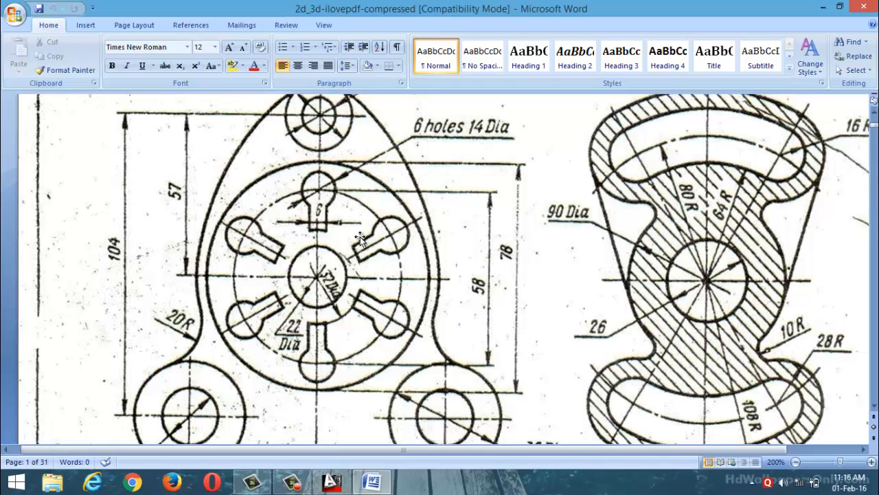
{"action": "left_click", "coordinate": [818, 6]}
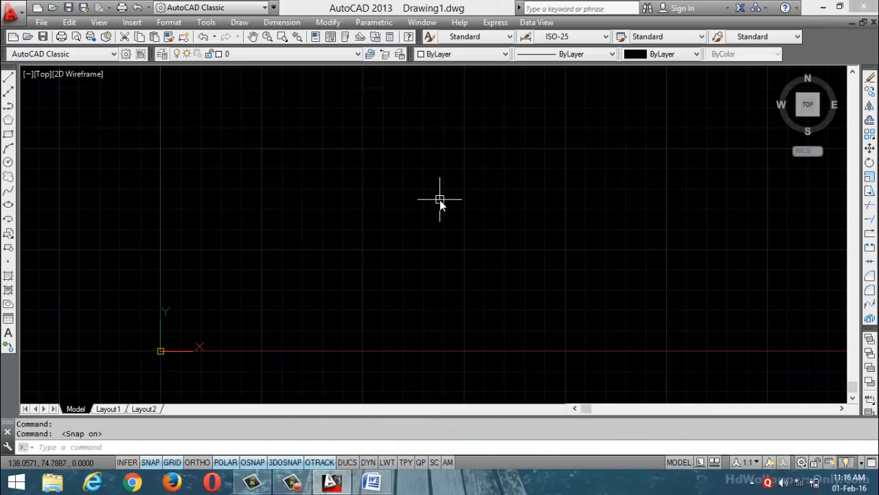
{"action": "type", "text": "c"}
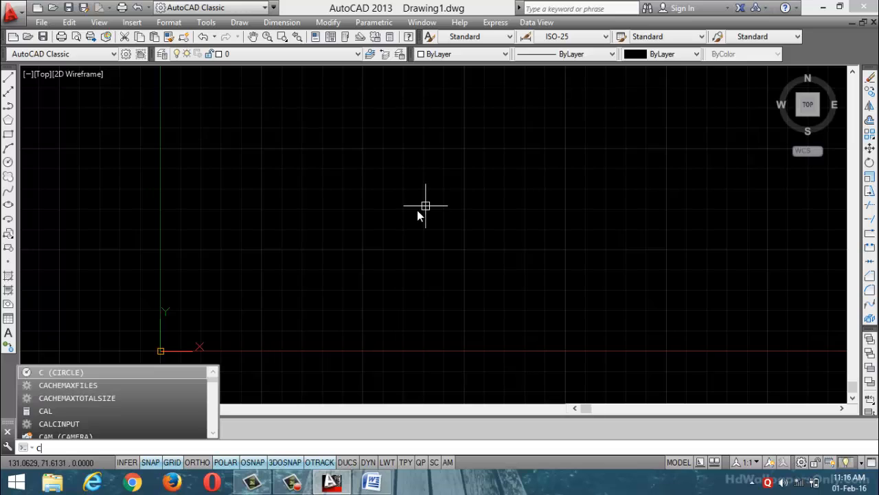
{"action": "key", "text": "Return"}
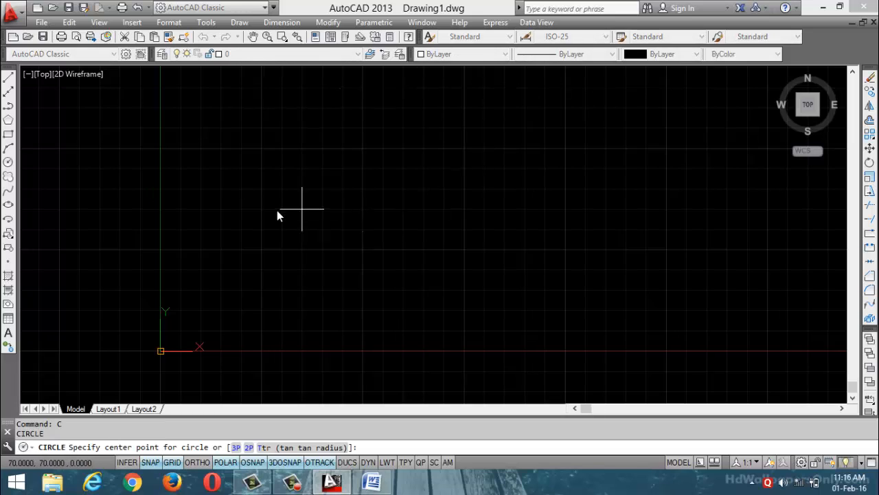
{"action": "left_click", "coordinate": [148, 464]}
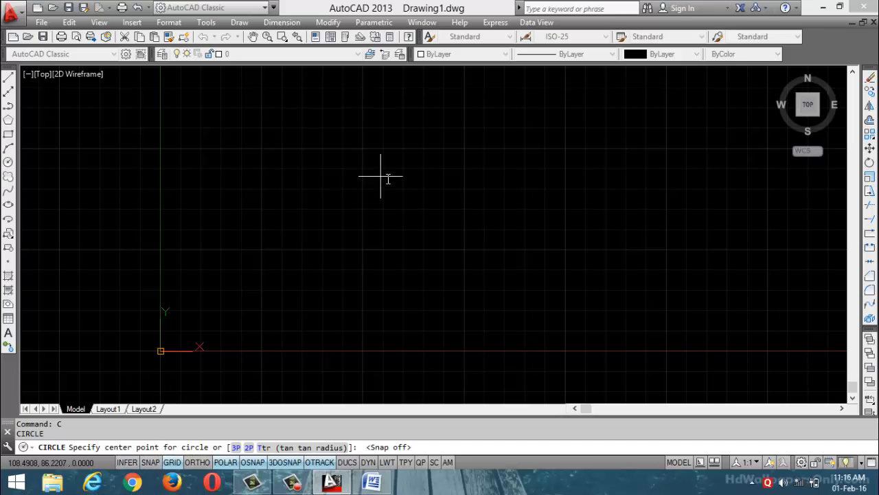
{"action": "left_click", "coordinate": [490, 161]}
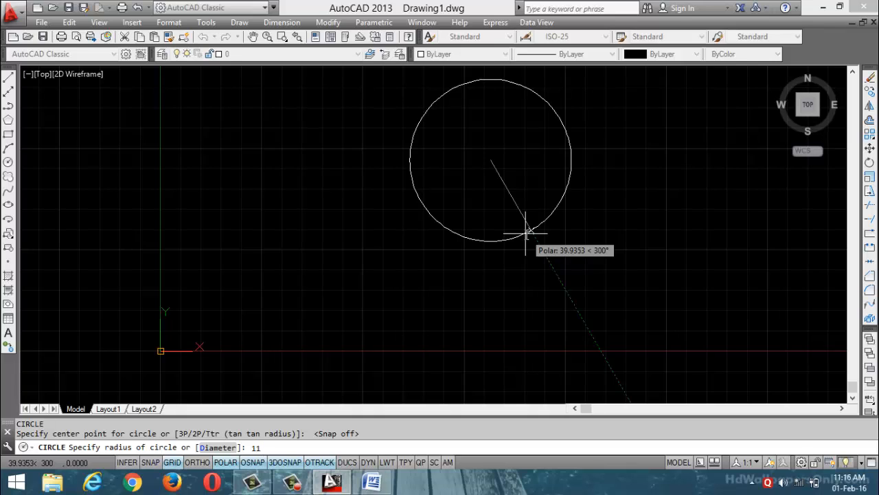
{"action": "type", "text": "11"}
{"action": "key", "text": "Return"}
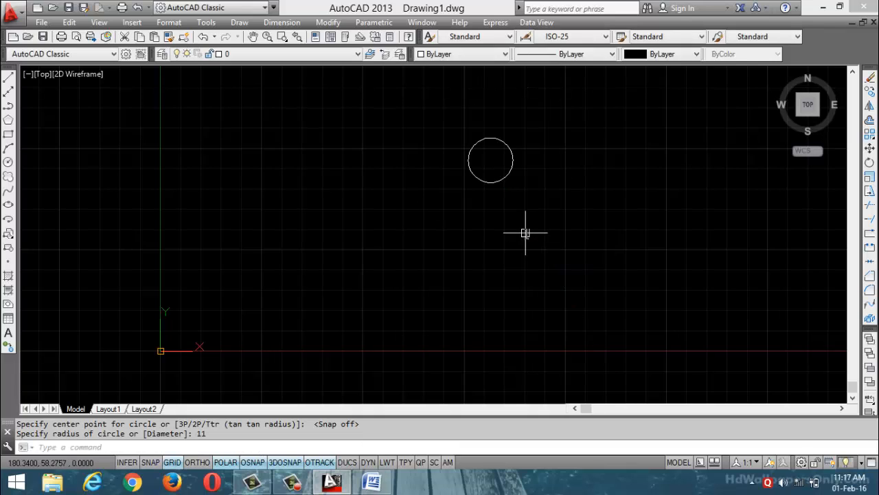
Step: Enable all object snap modes in the drafting settings for placing the next circle
{"action": "key", "text": "Return"}
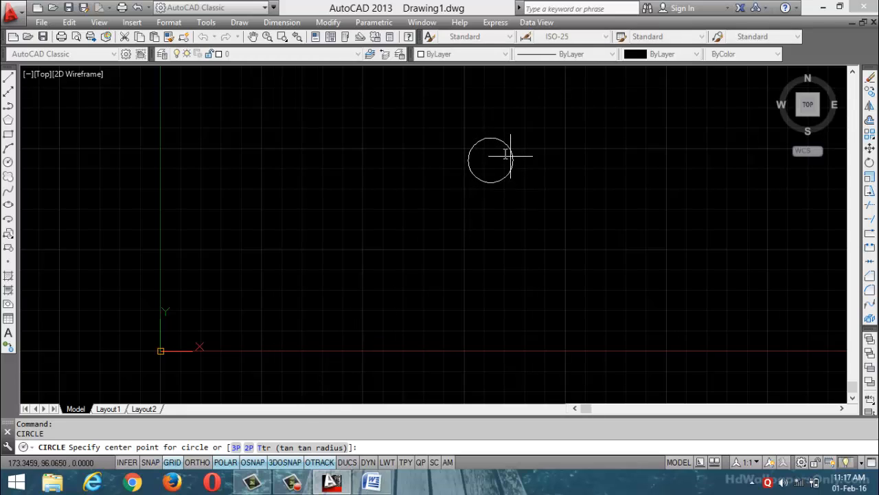
{"action": "right_click", "coordinate": [252, 462]}
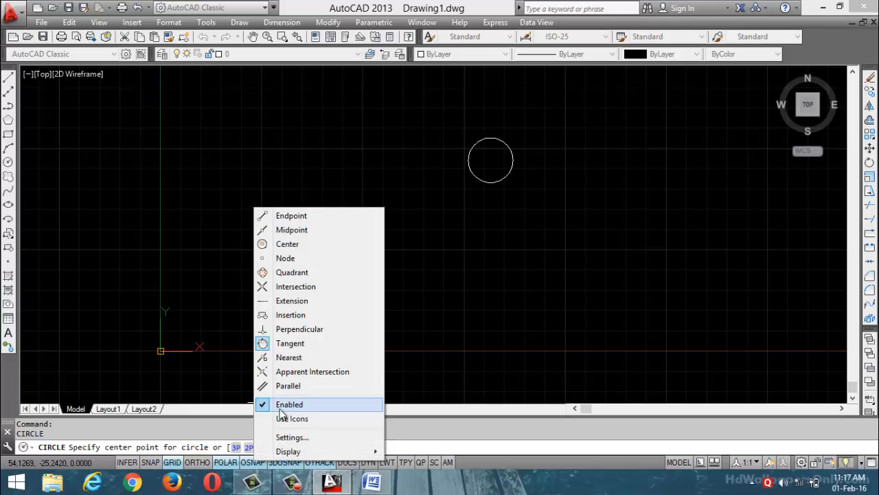
{"action": "left_click", "coordinate": [288, 438]}
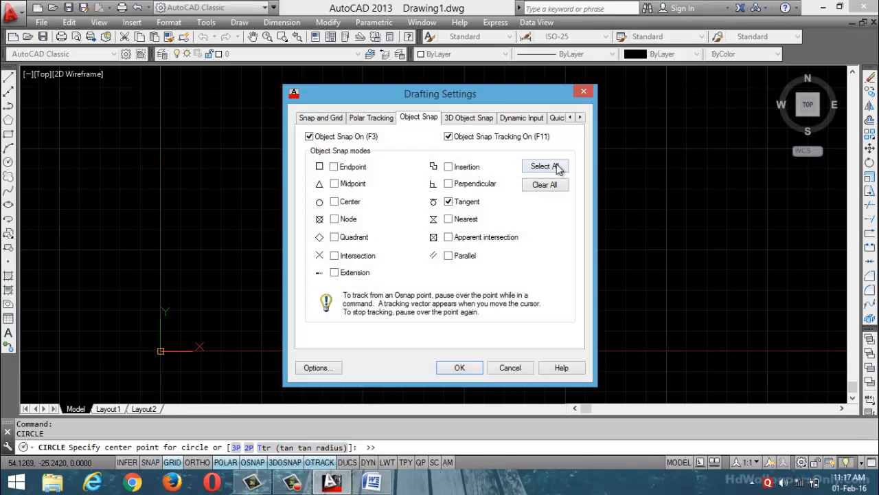
{"action": "left_click", "coordinate": [555, 168]}
{"action": "left_click", "coordinate": [459, 368]}
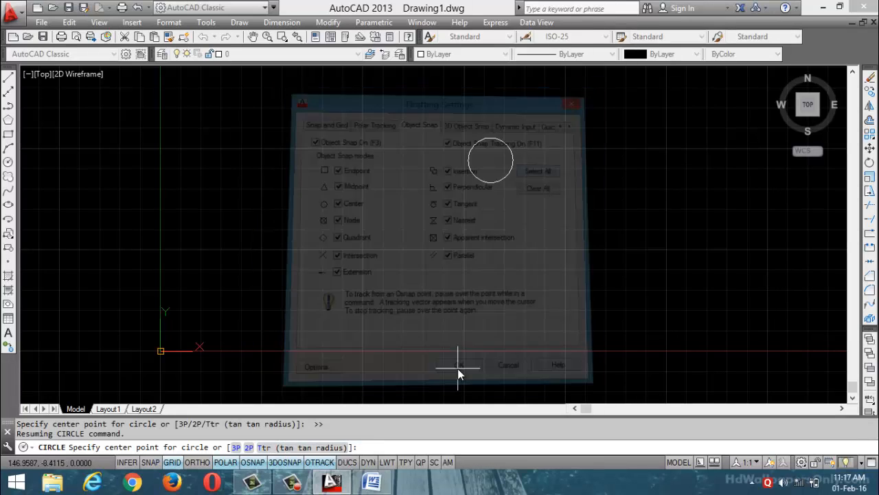
Step: Draw a circle of radius 16 concentric with the radius 11 circle
{"action": "left_click", "coordinate": [489, 161]}
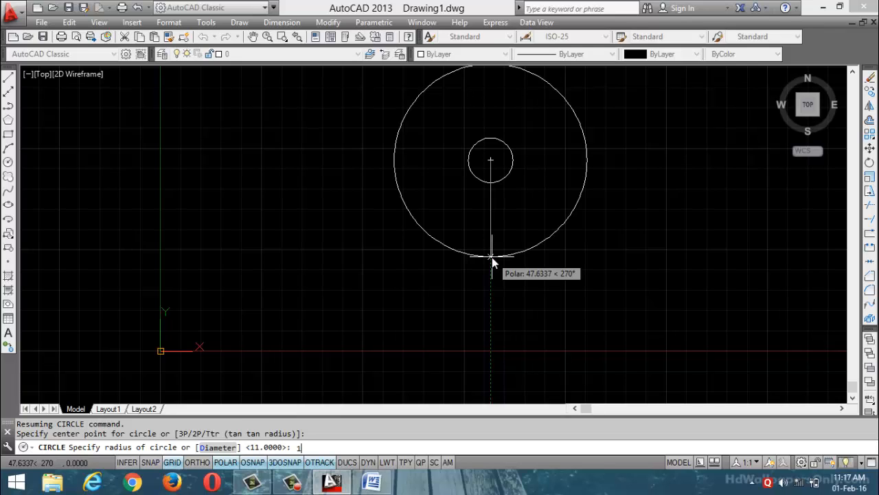
{"action": "type", "text": "16"}
{"action": "key", "text": "Return"}
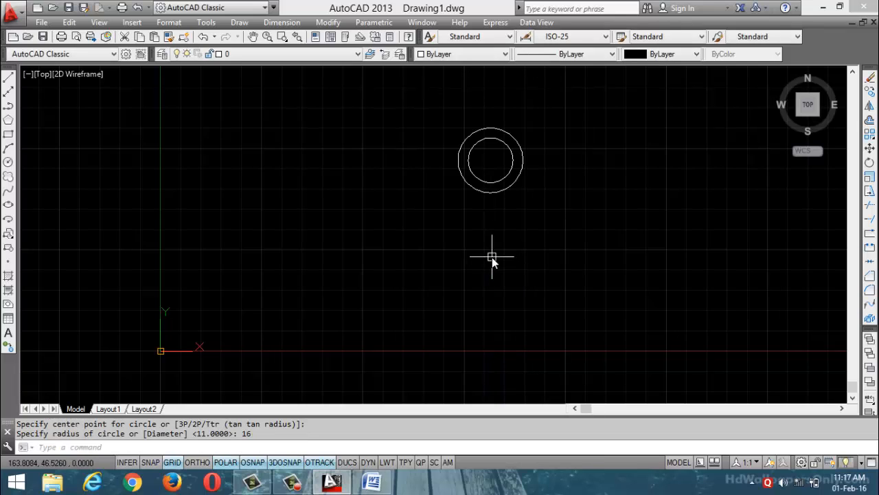
Step: Draw a third concentric circle with a diameter of 58 from the same centre
{"action": "type", "text": "c"}
{"action": "key", "text": "Return"}
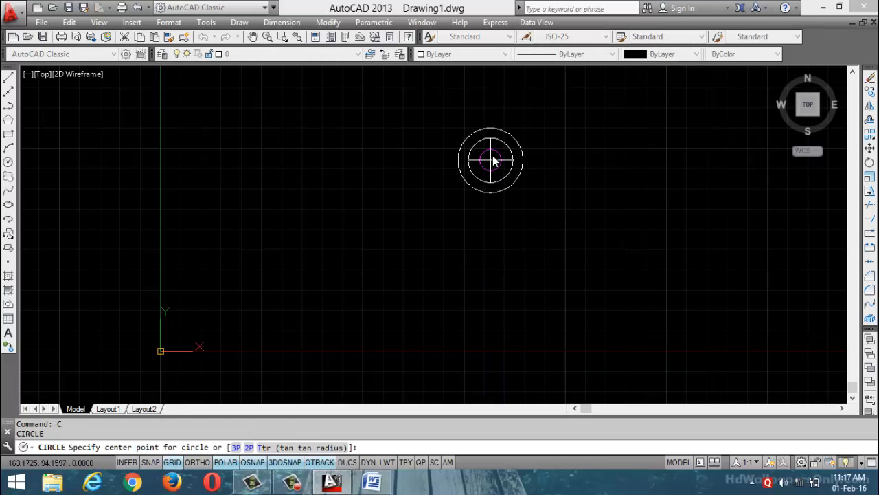
{"action": "left_click", "coordinate": [492, 159]}
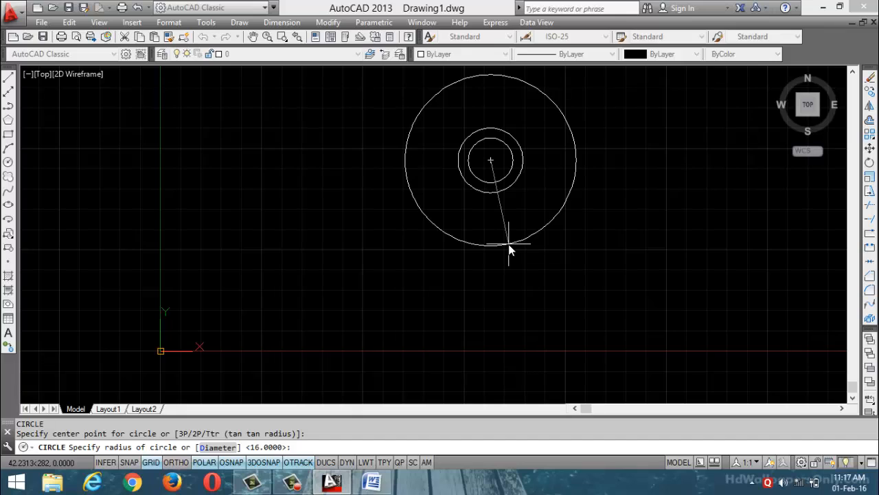
{"action": "type", "text": "d"}
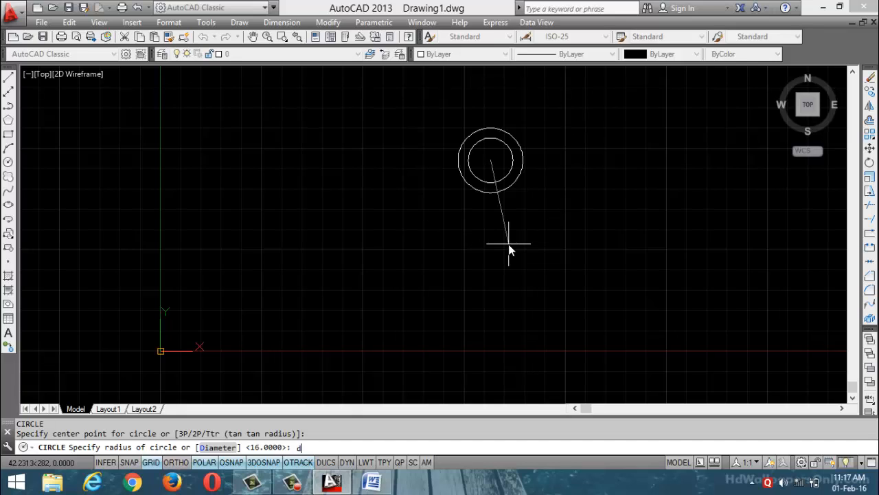
{"action": "key", "text": "Return"}
{"action": "key", "text": "Return"}
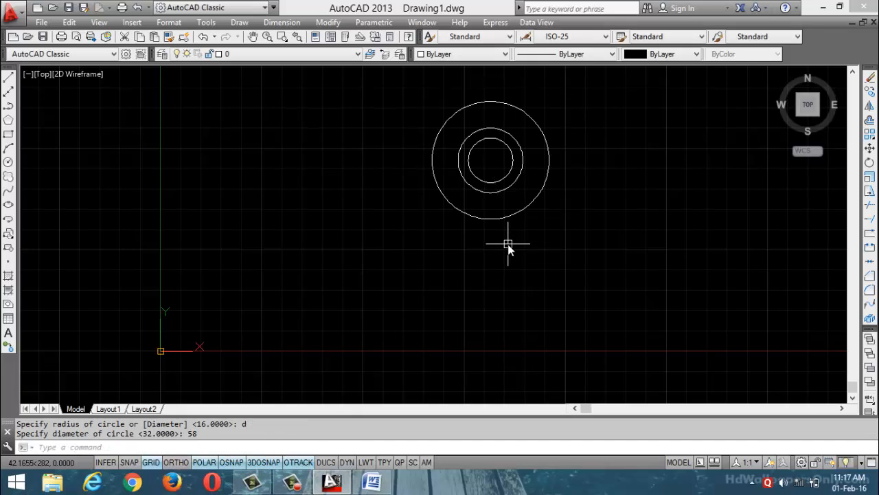
Step: Draw a fourth concentric circle with a diameter of 78 from the same centre
{"action": "key", "text": "Return"}
{"action": "left_click", "coordinate": [492, 162]}
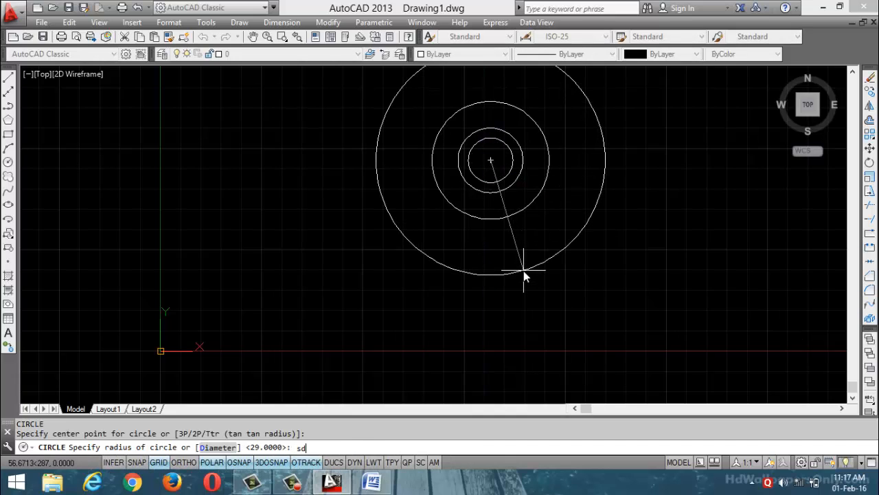
{"action": "key", "text": "BackSpace"}
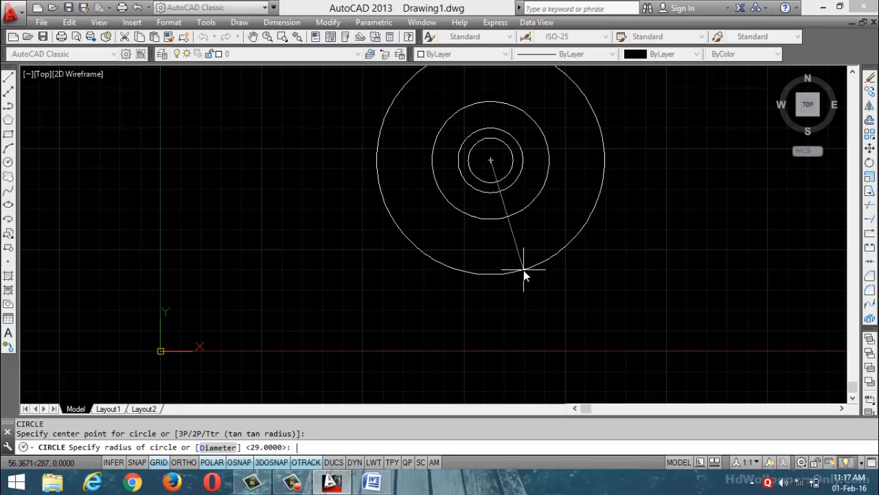
{"action": "type", "text": "d"}
{"action": "key", "text": "Return"}
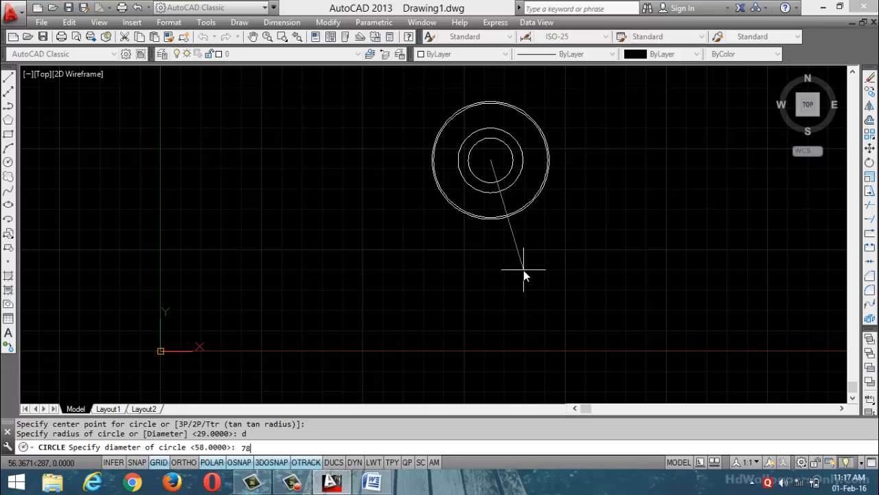
{"action": "type", "text": "78"}
{"action": "key", "text": "Return"}
{"action": "scroll", "coordinate": [502, 262], "scroll_direction": "down", "scroll_amount": 2}
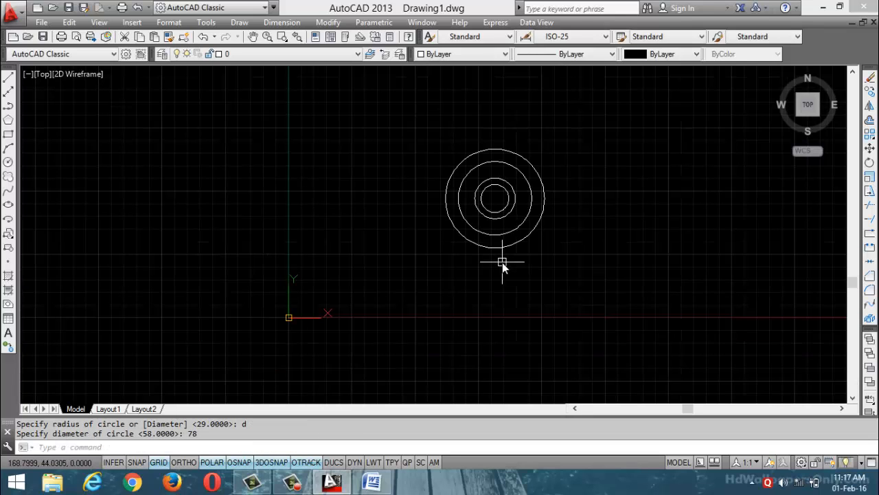
{"action": "scroll", "coordinate": [21, 239], "scroll_direction": "up", "scroll_amount": 2}
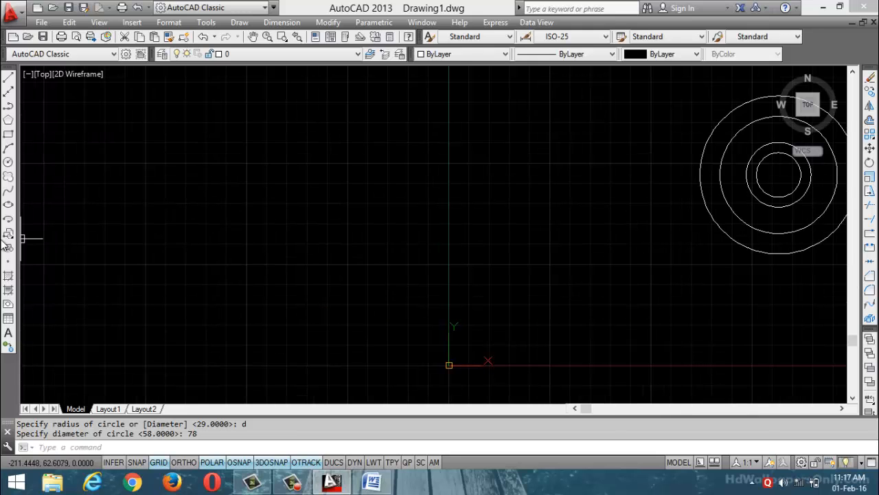
{"action": "scroll", "coordinate": [323, 227], "scroll_direction": "down", "scroll_amount": 4}
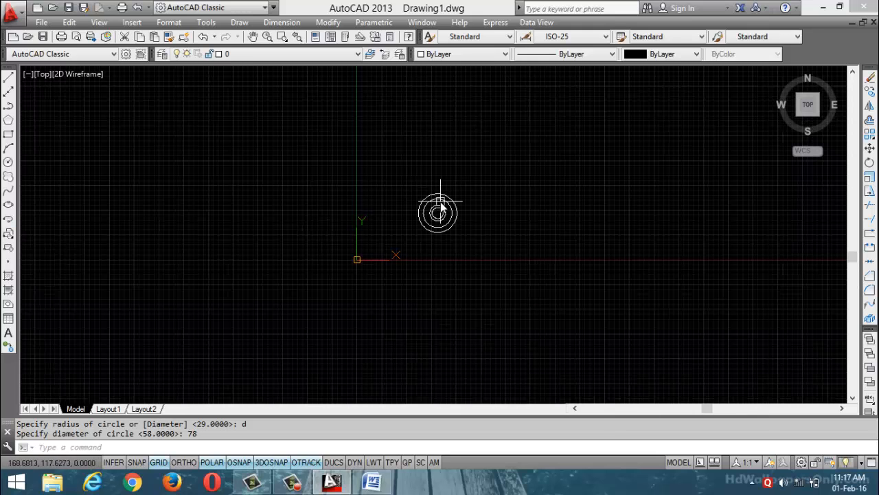
{"action": "scroll", "coordinate": [439, 203], "scroll_direction": "up", "scroll_amount": 6}
{"action": "scroll", "coordinate": [383, 237], "scroll_direction": "down", "scroll_amount": 4}
{"action": "scroll", "coordinate": [426, 200], "scroll_direction": "up", "scroll_amount": 4}
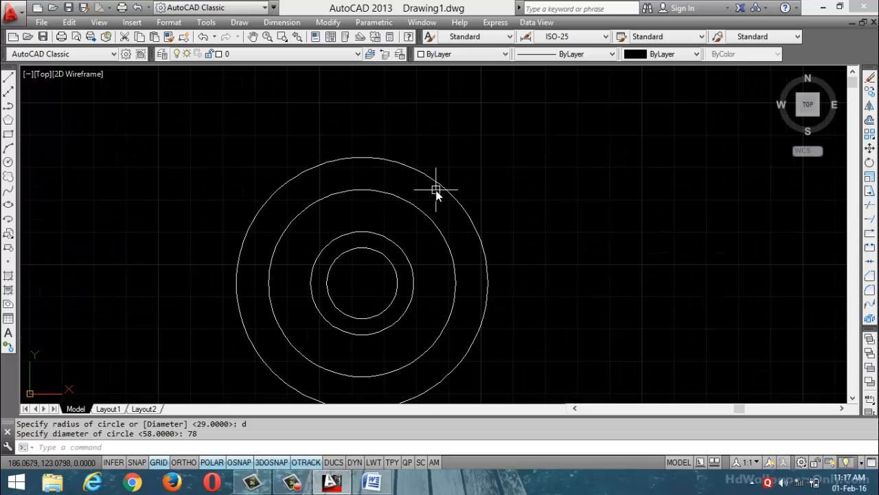
{"action": "mouse_move", "coordinate": [437, 195]}
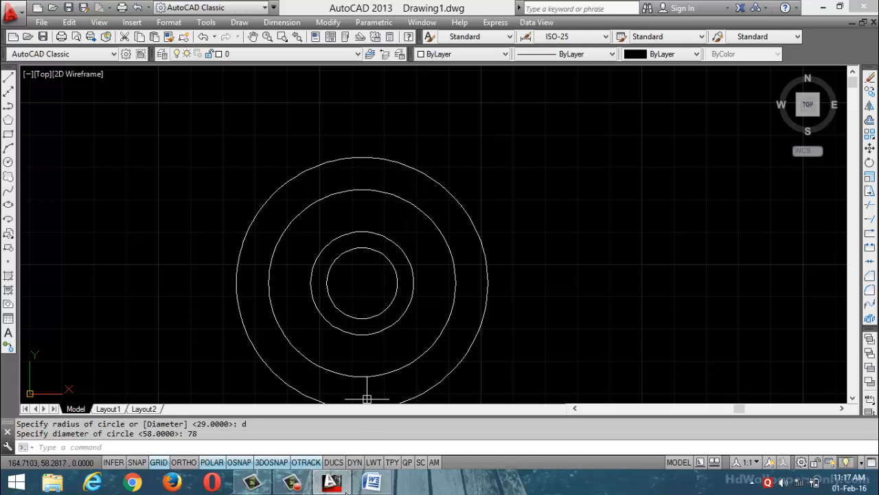
Step: Check the slotted holes in the Word reference, then draw a vertical line in AutoCAD from the circles' centre up past the outermost circle
{"action": "left_click", "coordinate": [371, 480]}
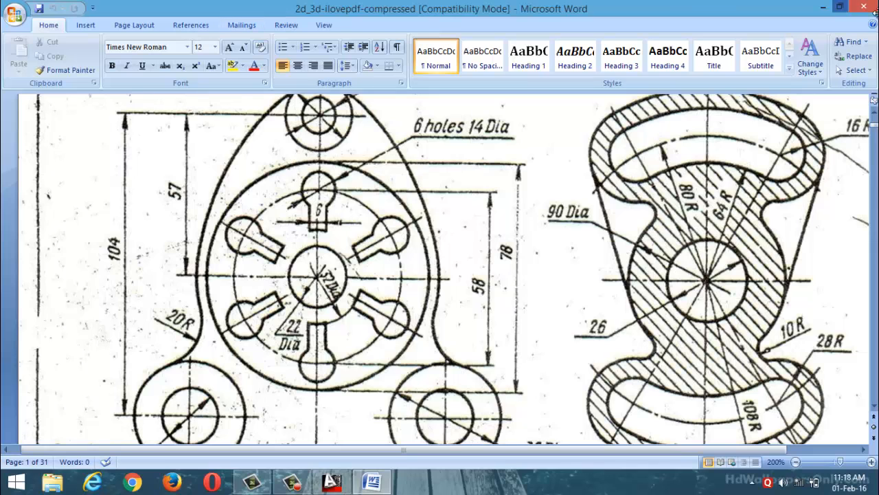
{"action": "left_click", "coordinate": [823, 7]}
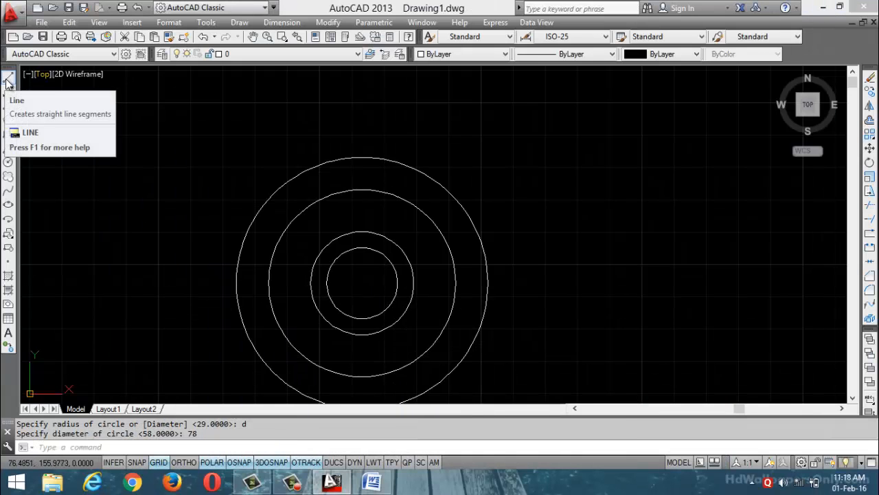
{"action": "left_click", "coordinate": [9, 78]}
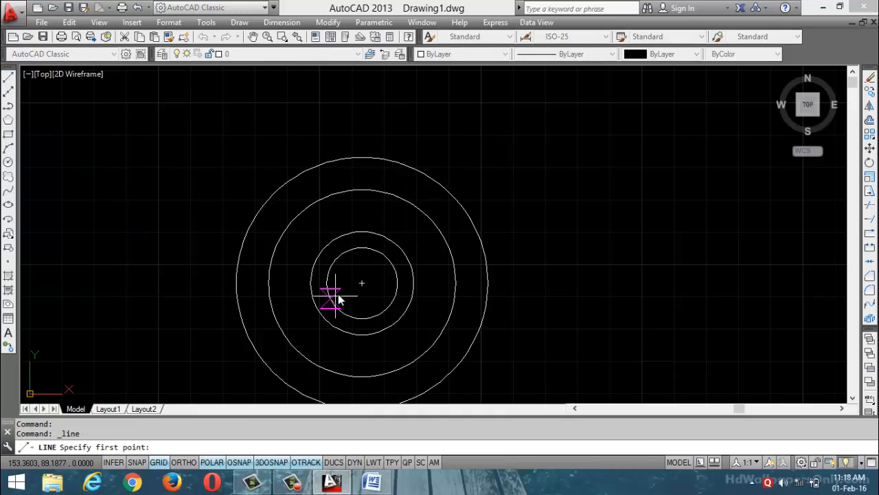
{"action": "left_click", "coordinate": [363, 284]}
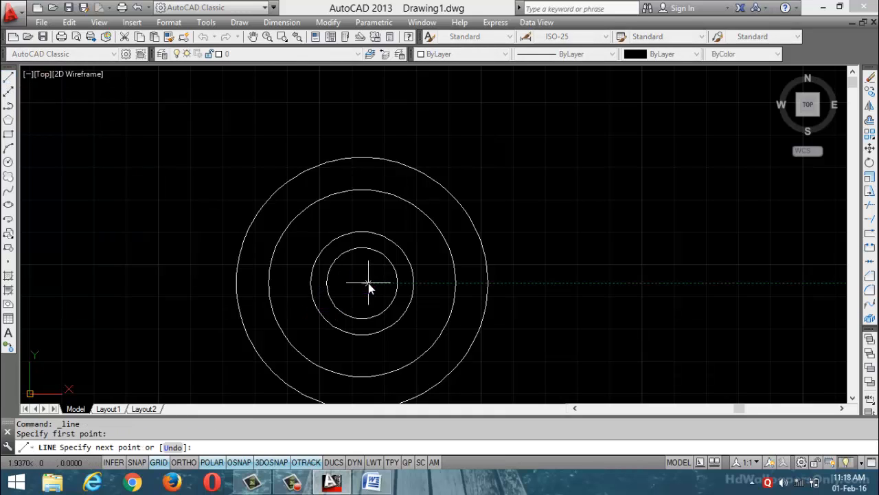
{"action": "left_click", "coordinate": [361, 88]}
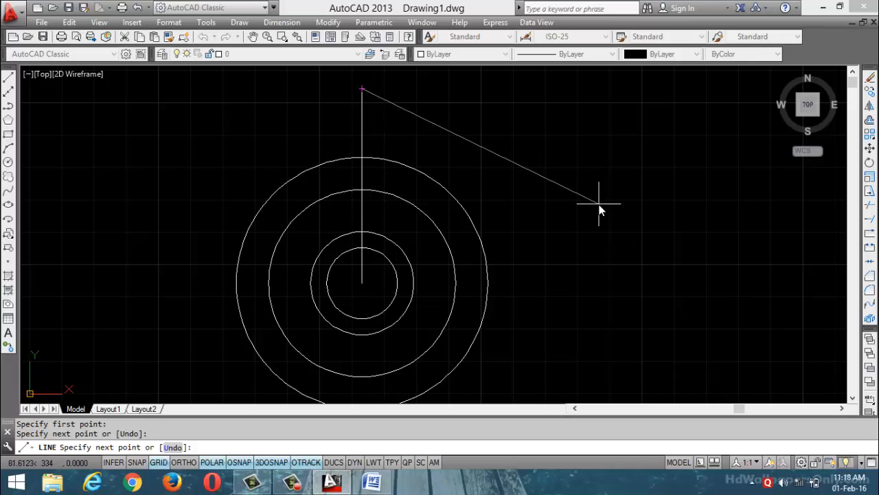
{"action": "key", "text": "Escape"}
Step: Draw a circle of radius 7 centred where the vertical line crosses the 58 diameter circle
{"action": "scroll", "coordinate": [597, 185], "scroll_direction": "down", "scroll_amount": 2}
{"action": "scroll", "coordinate": [595, 189], "scroll_direction": "up", "scroll_amount": 2}
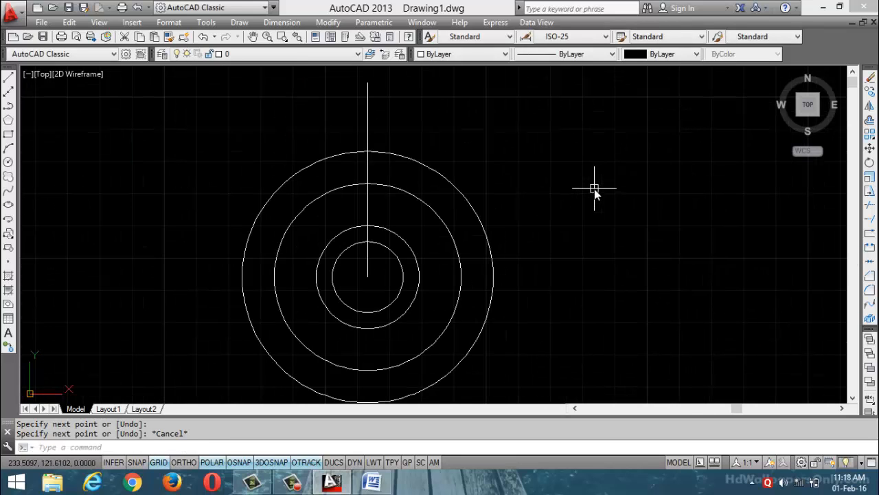
{"action": "left_click", "coordinate": [8, 160]}
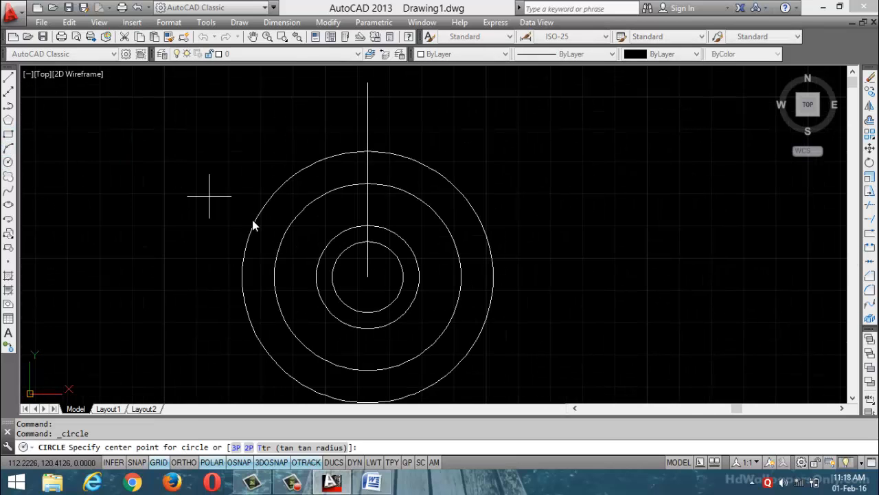
{"action": "left_click", "coordinate": [367, 190]}
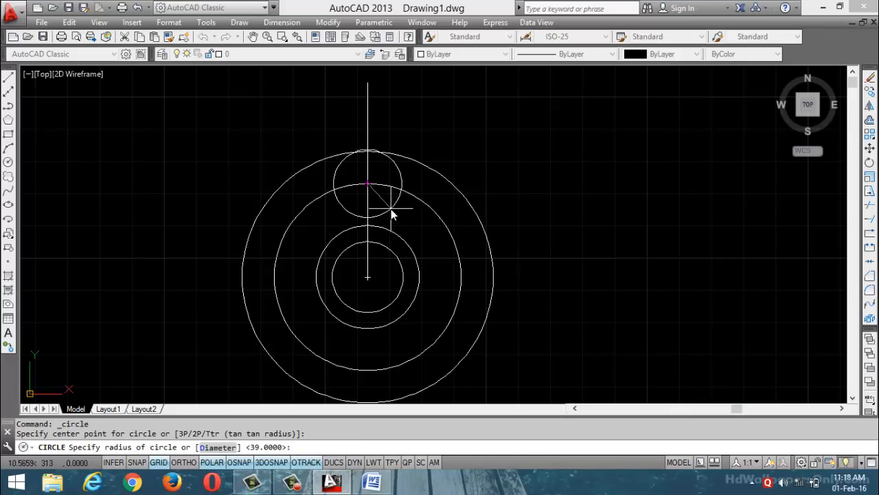
{"action": "type", "text": "7"}
{"action": "key", "text": "Return"}
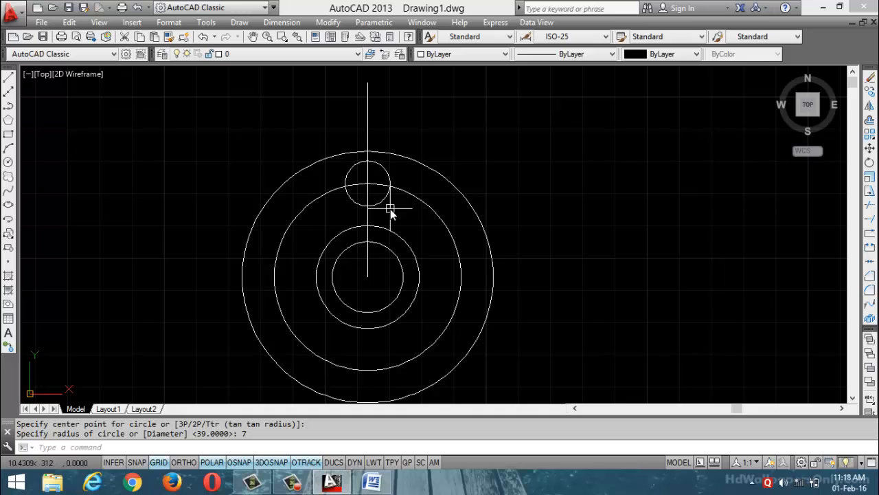
{"action": "key", "text": "Escape"}
{"action": "key", "text": "Escape"}
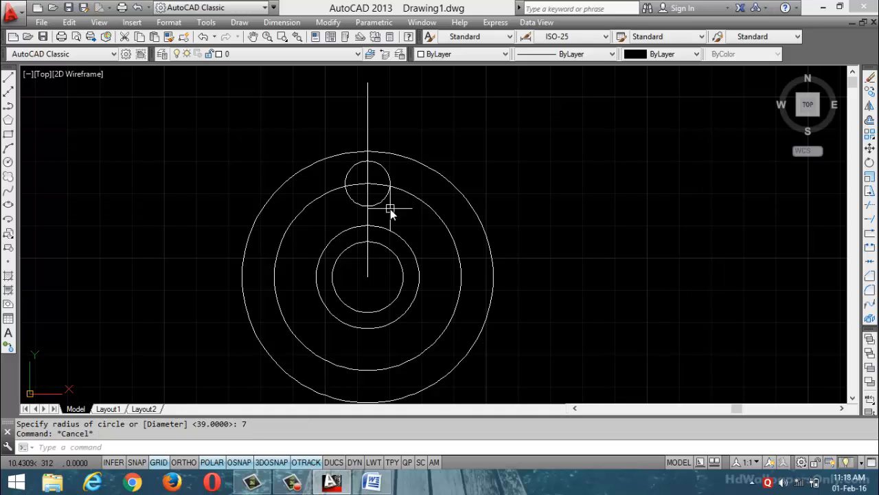
Step: Try to trim the vertical line inside the lower half of the radius 7 circle
{"action": "type", "text": "tr"}
{"action": "key", "text": "Return"}
{"action": "key", "text": "Return"}
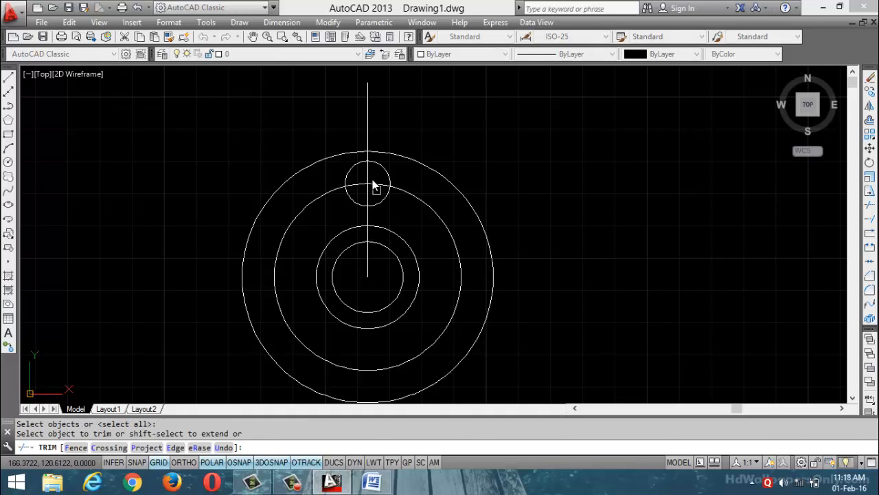
{"action": "left_click", "coordinate": [369, 204]}
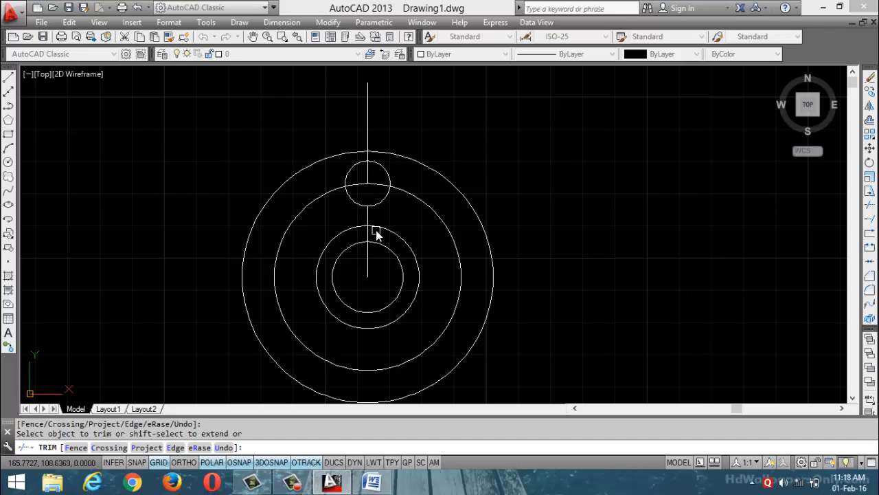
{"action": "type", "text": "u"}
{"action": "key", "text": "Return"}
{"action": "key", "text": "Escape"}
{"action": "key", "text": "Escape"}
{"action": "key", "text": "Escape"}
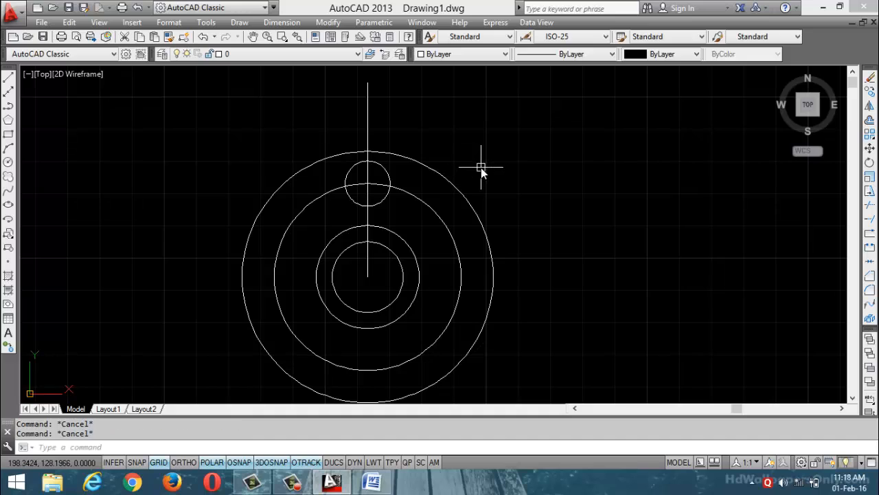
Step: Check the slot width in the Word reference, then offset the vertical line by 3 to both sides in AutoCAD
{"action": "type", "text": "o"}
{"action": "key", "text": "Return"}
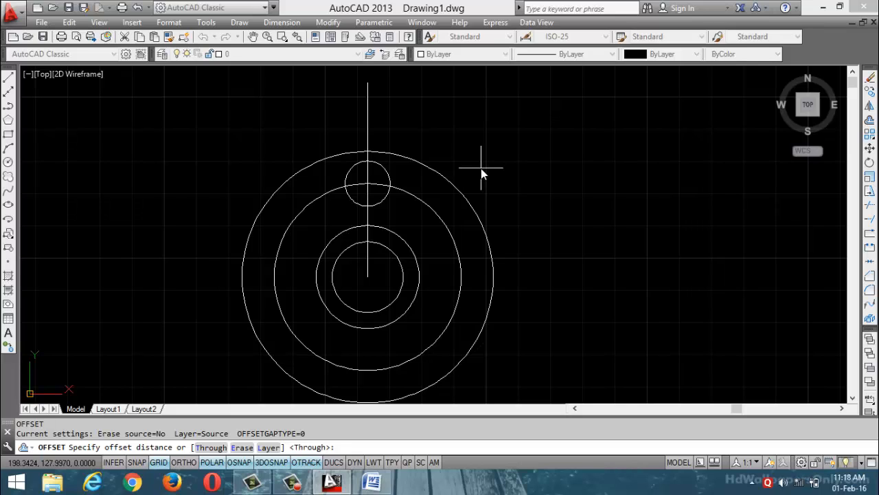
{"action": "left_click", "coordinate": [373, 484]}
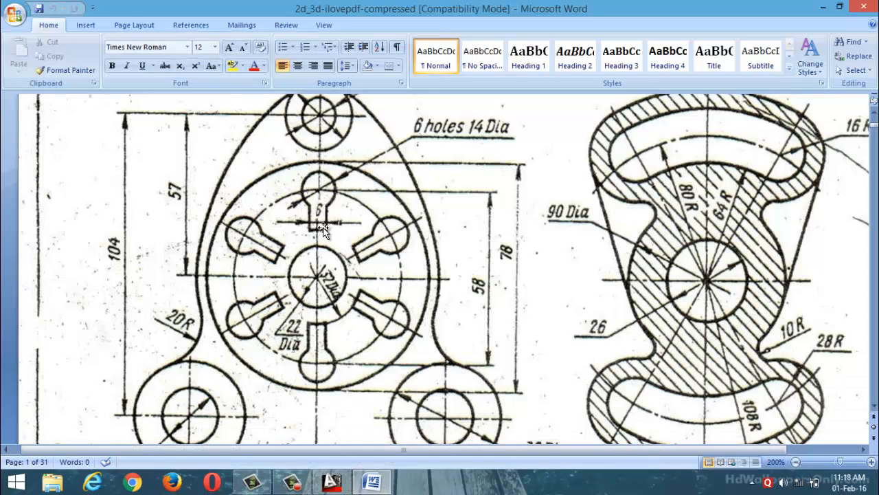
{"action": "left_click", "coordinate": [819, 10]}
{"action": "type", "text": "o"}
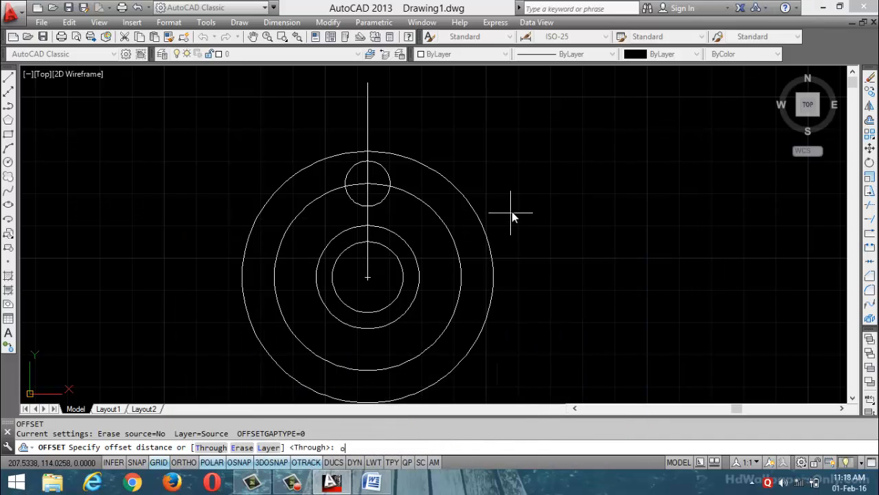
{"action": "key", "text": "Return"}
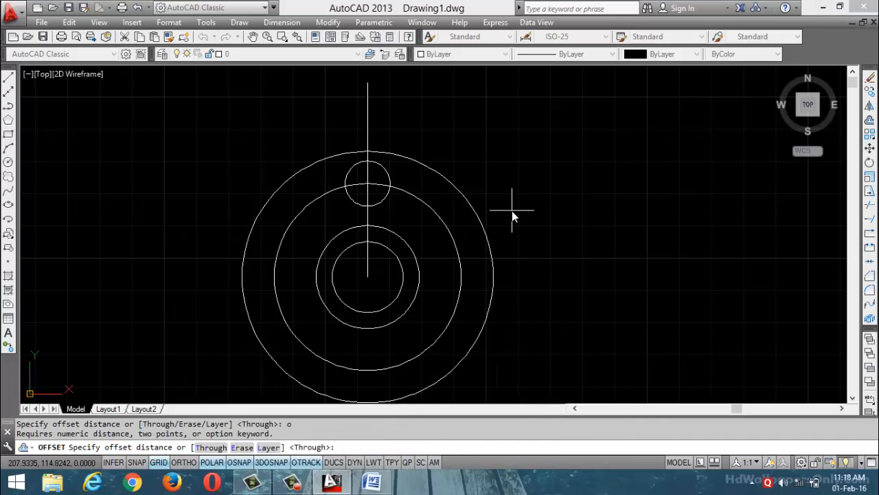
{"action": "type", "text": "3"}
{"action": "key", "text": "Return"}
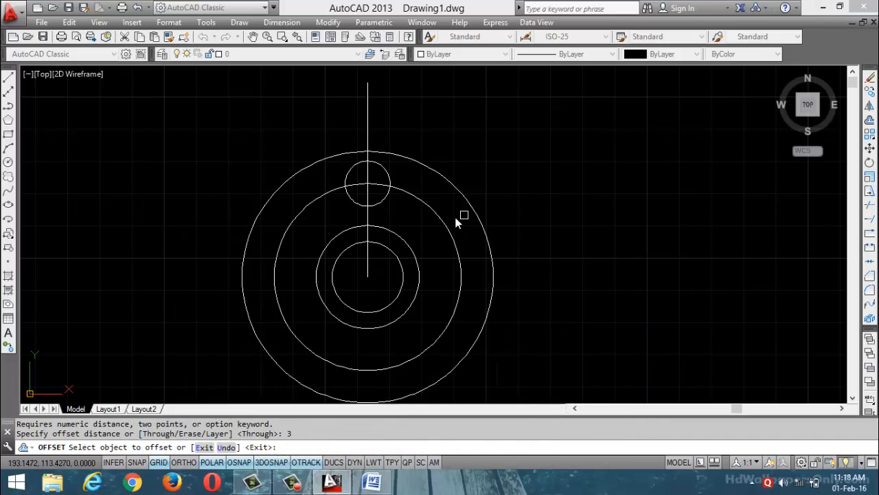
{"action": "left_click", "coordinate": [367, 220]}
{"action": "left_click", "coordinate": [323, 220]}
{"action": "left_click", "coordinate": [369, 220]}
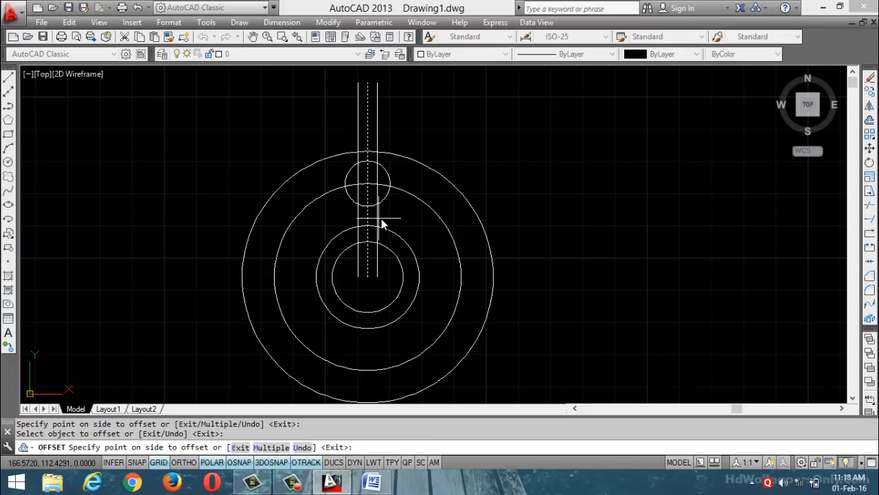
{"action": "left_click", "coordinate": [391, 219]}
{"action": "key", "text": "Escape"}
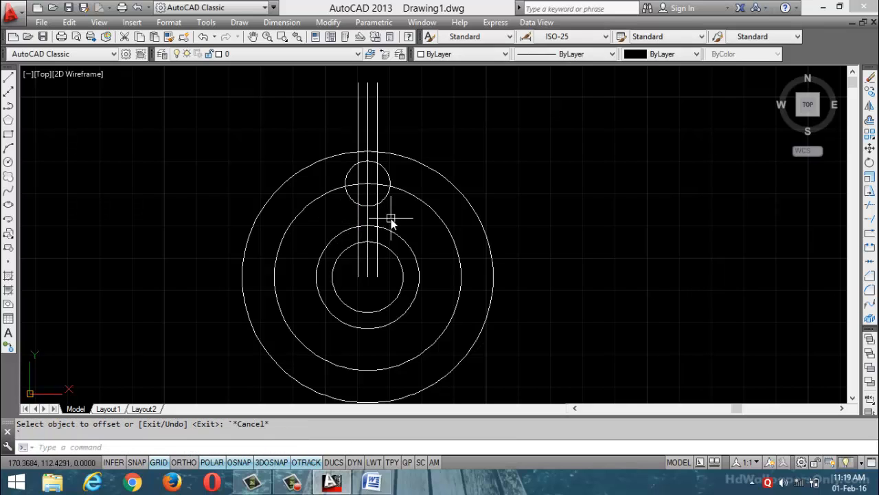
{"action": "type", "text": "o"}
{"action": "key", "text": "Return"}
{"action": "key", "text": "Escape"}
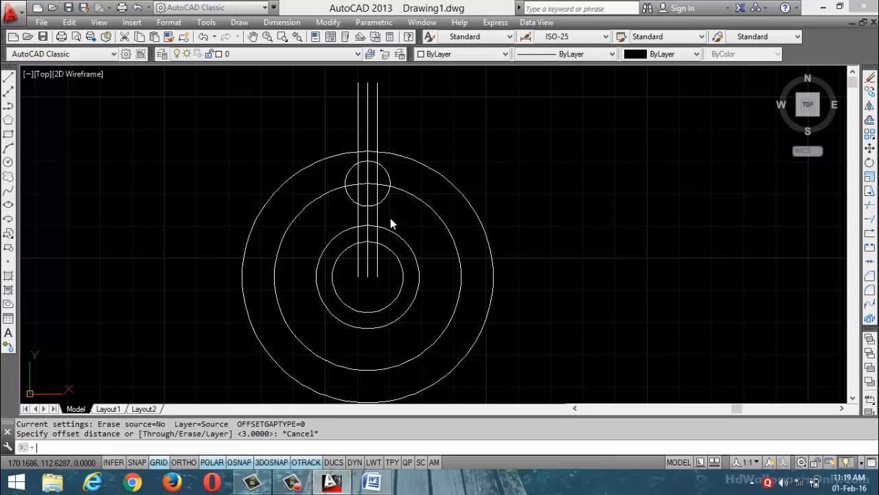
{"action": "key", "text": "Escape"}
Step: Trim the three vertical lines inside the radius 7 circle, between the 58 diameter circle and the small circle's lower arc
{"action": "type", "text": "tr"}
{"action": "key", "text": "Return"}
{"action": "key", "text": "Return"}
{"action": "scroll", "coordinate": [390, 218], "scroll_direction": "up", "scroll_amount": 6}
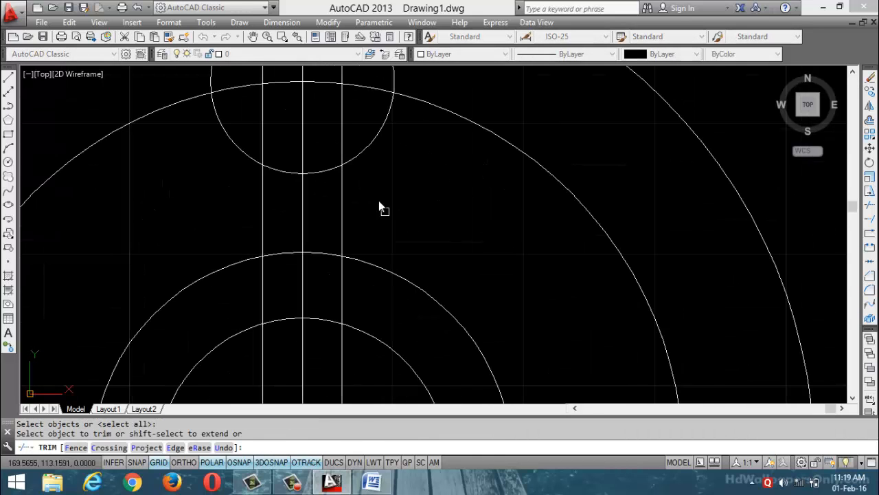
{"action": "left_click", "coordinate": [349, 132]}
{"action": "left_click", "coordinate": [251, 132]}
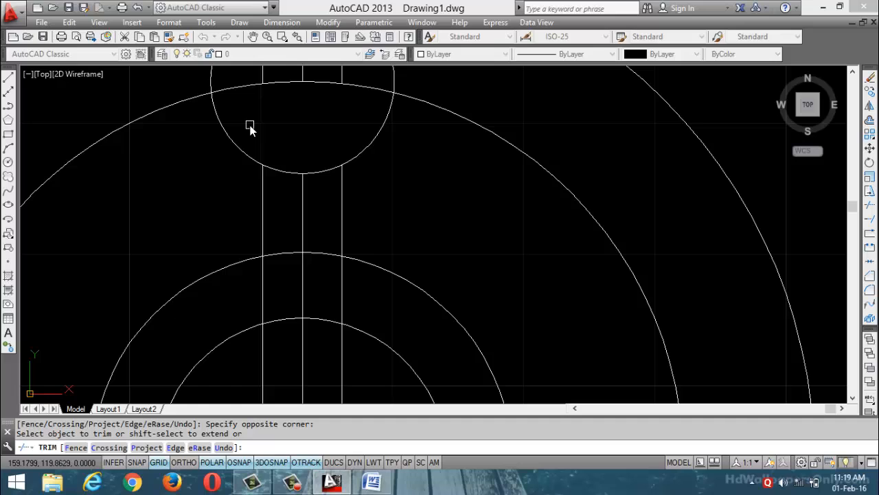
Step: Trim the three lines between the radius 16 and radius 11 circles, and the radius 16 circle outside the slot lines
{"action": "left_click", "coordinate": [369, 296]}
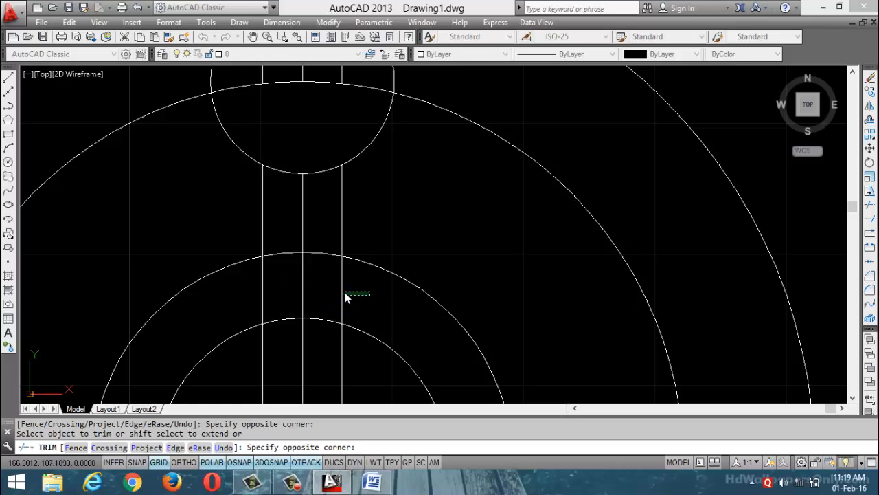
{"action": "left_click", "coordinate": [224, 285]}
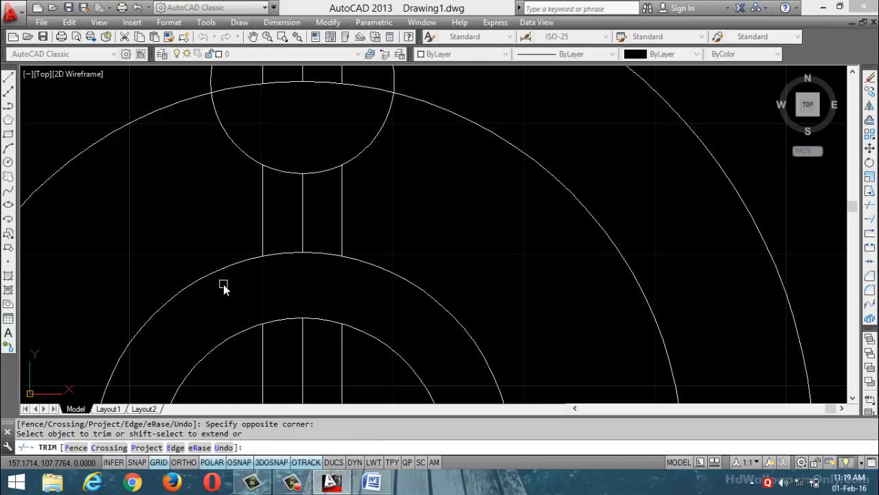
{"action": "left_click", "coordinate": [231, 265]}
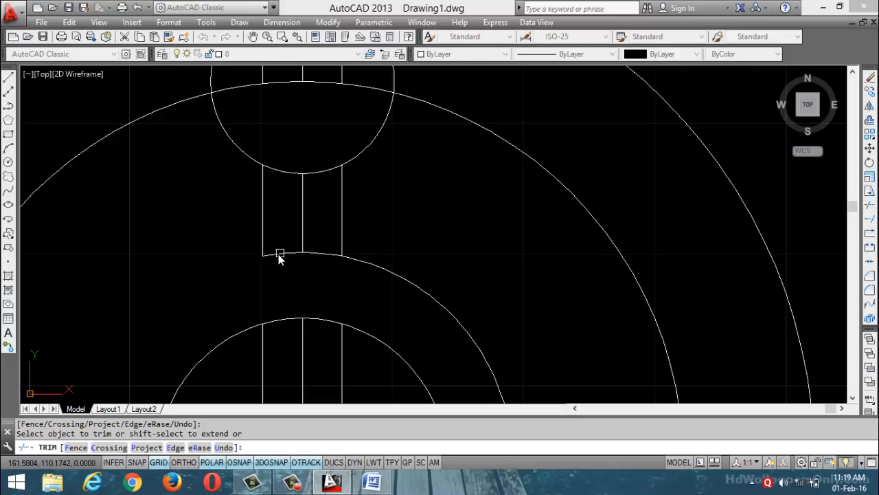
{"action": "left_click", "coordinate": [372, 266]}
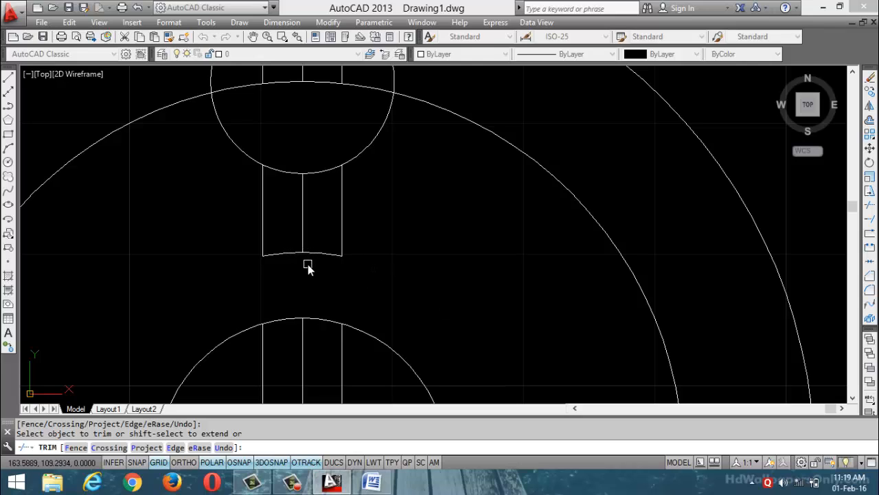
Step: Trim the radius 7 circle between the two slot sides and erase the leftover vertical centre line inside the slot
{"action": "left_click", "coordinate": [320, 170]}
{"action": "left_click", "coordinate": [278, 169]}
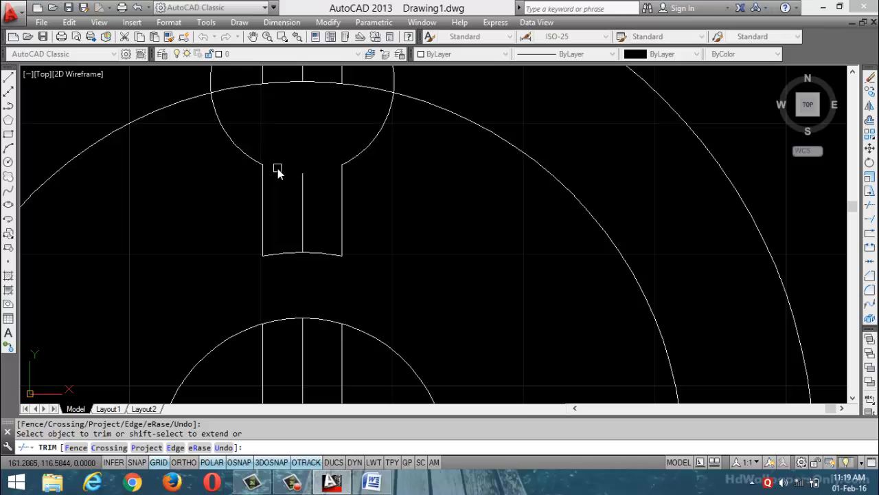
{"action": "key", "text": "Escape"}
{"action": "left_click", "coordinate": [304, 193]}
{"action": "key", "text": "Delete"}
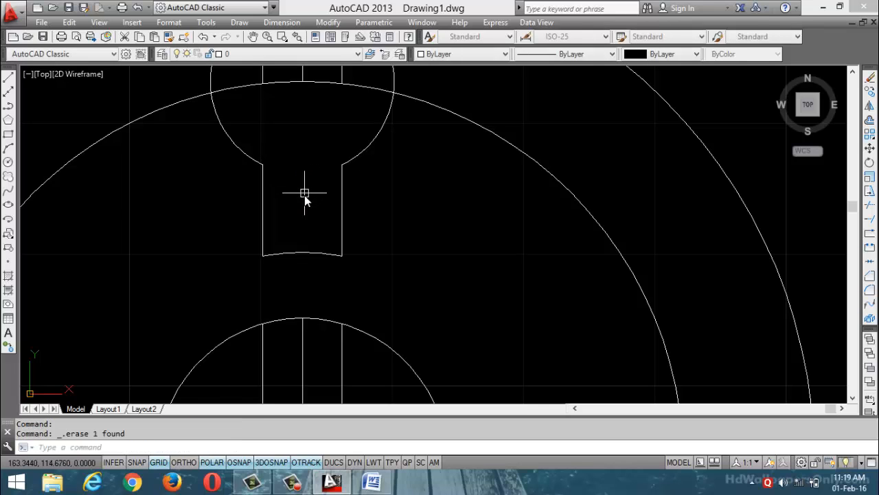
Step: Erase the three vertical lines that run upward from the top of the 58 diameter circle
{"action": "scroll", "coordinate": [304, 193], "scroll_direction": "down", "scroll_amount": 5}
{"action": "scroll", "coordinate": [281, 131], "scroll_direction": "up", "scroll_amount": 3}
{"action": "left_click", "coordinate": [285, 131]}
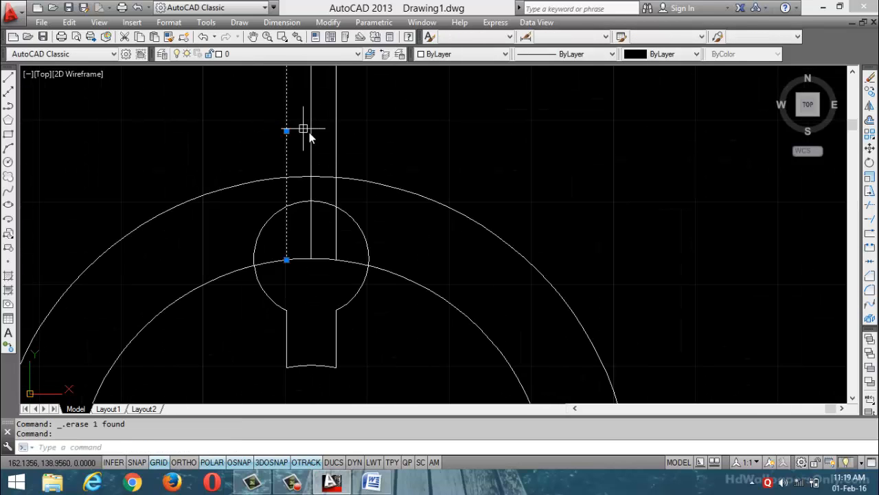
{"action": "left_click", "coordinate": [311, 134]}
{"action": "left_click", "coordinate": [336, 144]}
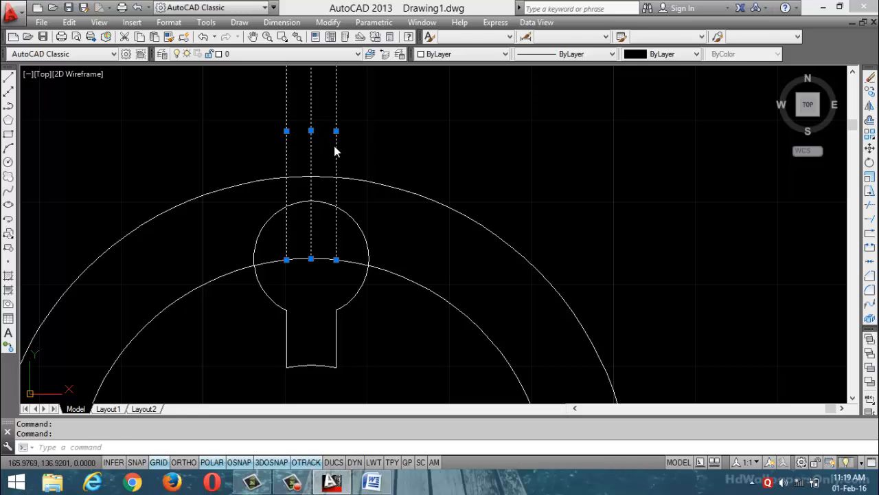
{"action": "key", "text": "Delete"}
Step: Erase the three vertical lines inside the central circle and the short leftover arc just below that circle
{"action": "scroll", "coordinate": [330, 145], "scroll_direction": "down", "scroll_amount": 3}
{"action": "scroll", "coordinate": [320, 199], "scroll_direction": "up", "scroll_amount": 2}
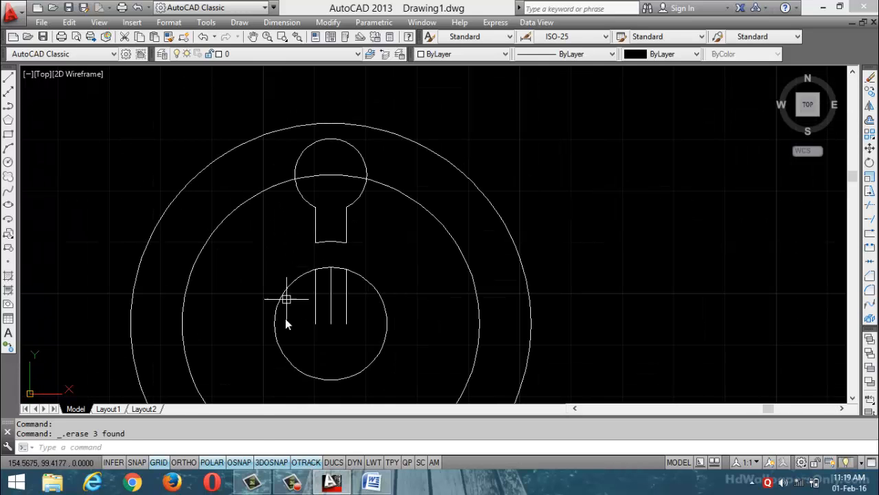
{"action": "left_click", "coordinate": [353, 335]}
{"action": "left_click", "coordinate": [307, 304]}
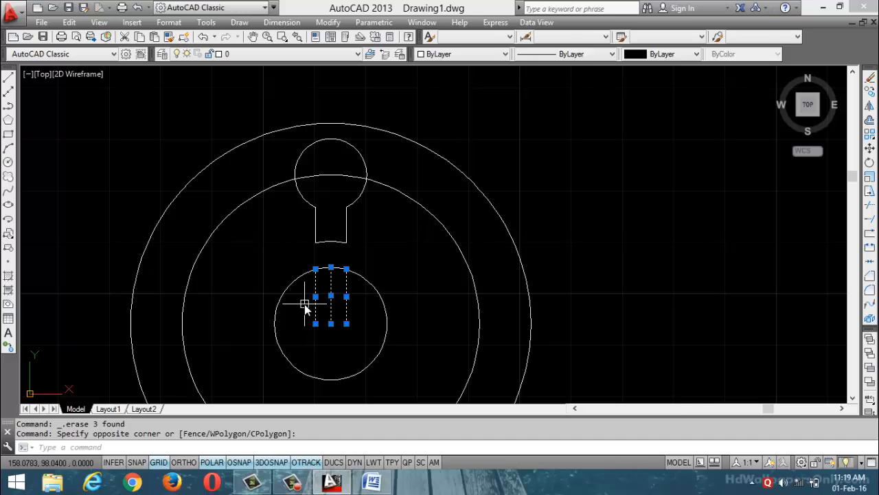
{"action": "key", "text": "Delete"}
{"action": "scroll", "coordinate": [323, 260], "scroll_direction": "down", "scroll_amount": 3}
{"action": "scroll", "coordinate": [318, 293], "scroll_direction": "up", "scroll_amount": 2}
{"action": "left_click", "coordinate": [335, 297]}
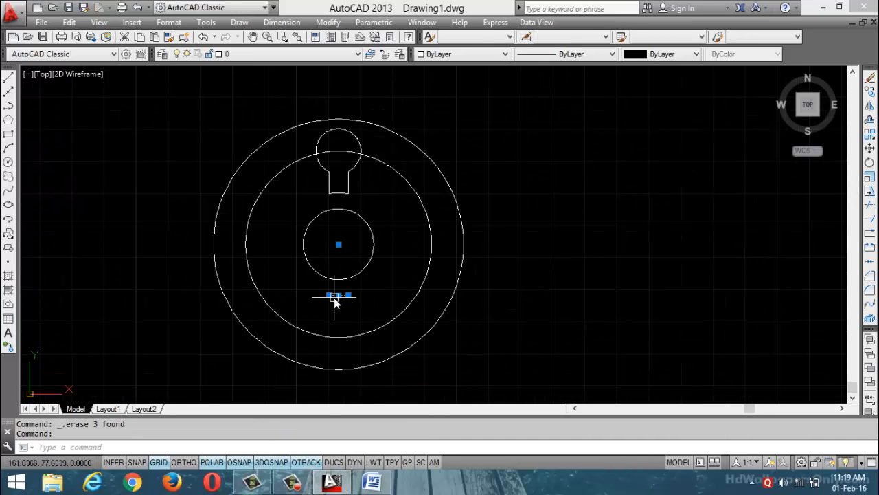
{"action": "key", "text": "Delete"}
{"action": "scroll", "coordinate": [351, 180], "scroll_direction": "up", "scroll_amount": 5}
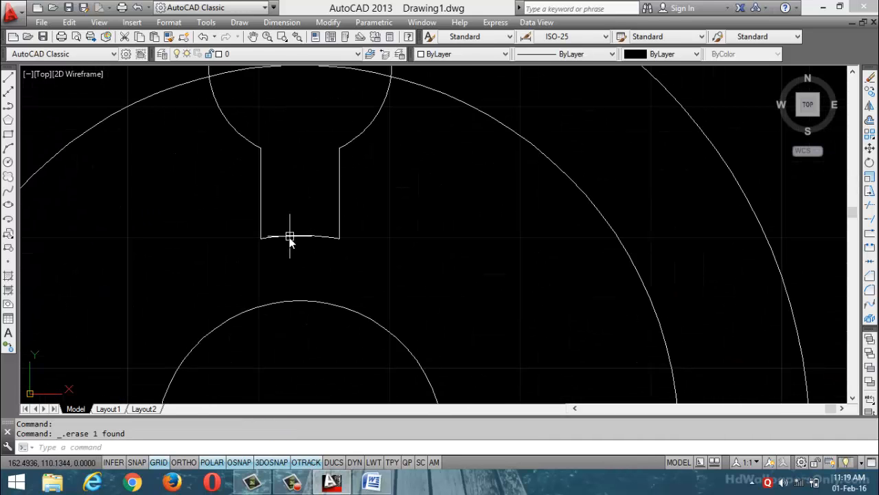
{"action": "scroll", "coordinate": [296, 240], "scroll_direction": "down", "scroll_amount": 2}
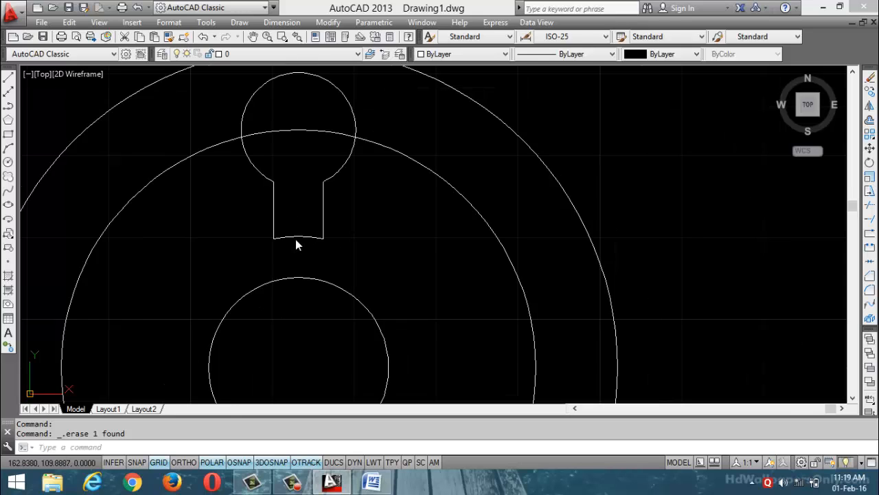
{"action": "scroll", "coordinate": [298, 143], "scroll_direction": "down", "scroll_amount": 2}
{"action": "scroll", "coordinate": [301, 147], "scroll_direction": "up", "scroll_amount": 3}
{"action": "scroll", "coordinate": [290, 153], "scroll_direction": "down", "scroll_amount": 4}
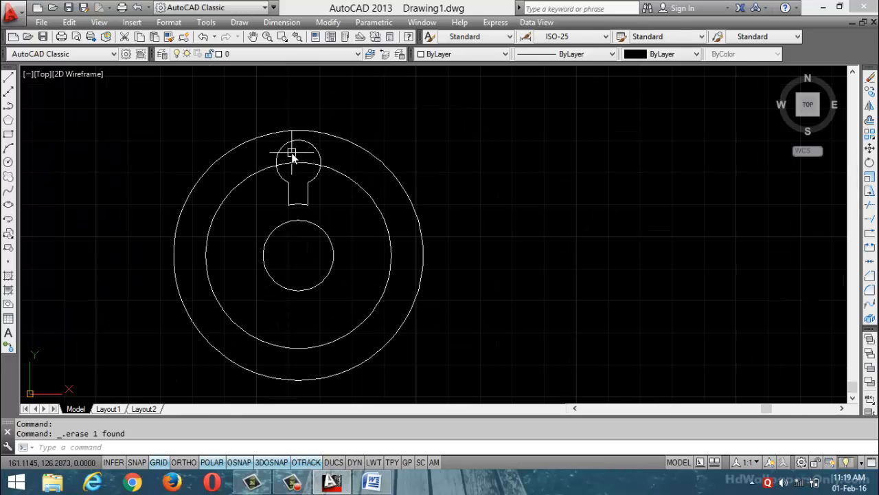
{"action": "scroll", "coordinate": [292, 157], "scroll_direction": "down", "scroll_amount": 4}
{"action": "scroll", "coordinate": [182, 151], "scroll_direction": "up", "scroll_amount": 2}
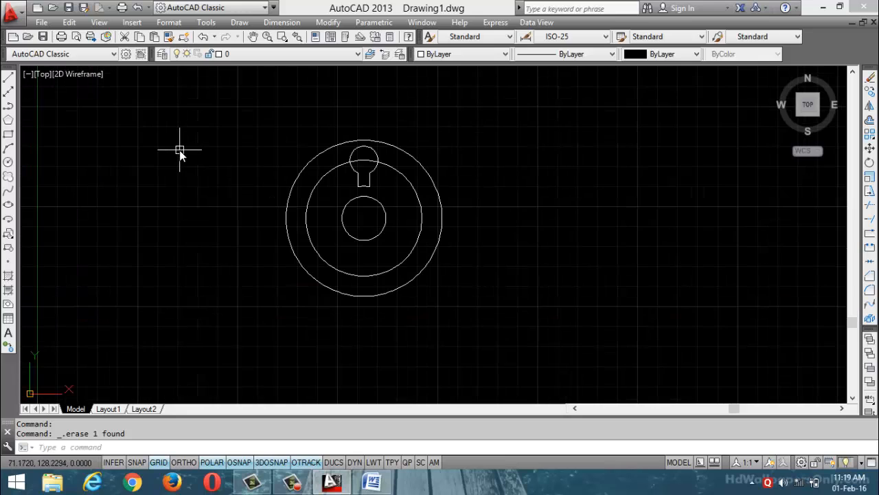
{"action": "key", "text": "Escape"}
{"action": "key", "text": "Escape"}
{"action": "type", "text": "ar"}
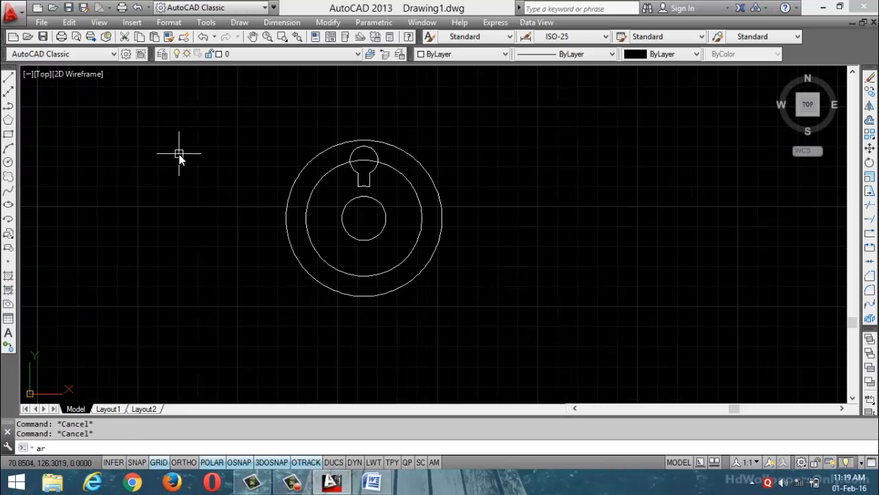
{"action": "key", "text": "Return"}
{"action": "key", "text": "Escape"}
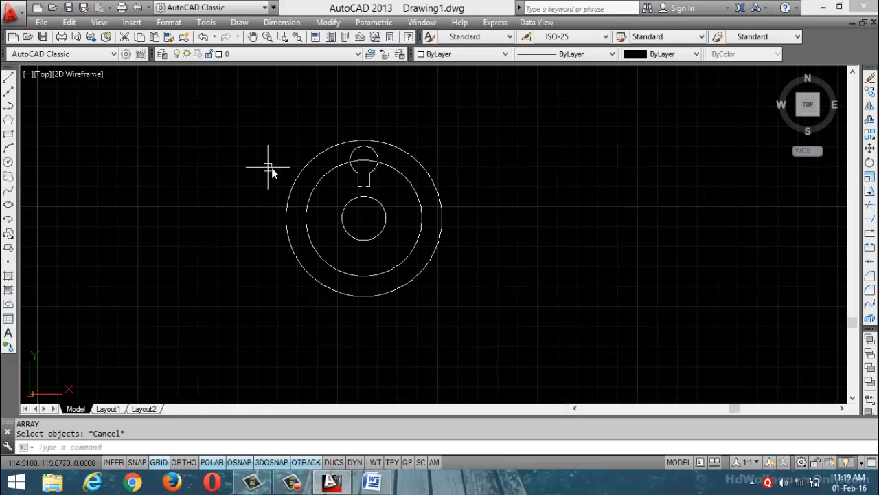
{"action": "scroll", "coordinate": [297, 165], "scroll_direction": "up", "scroll_amount": 5}
{"action": "left_click", "coordinate": [574, 203]}
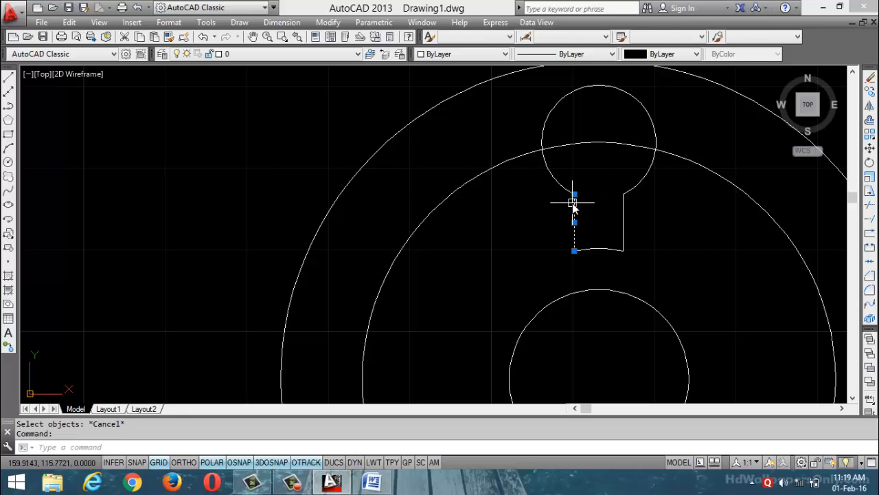
{"action": "left_click", "coordinate": [562, 187]}
{"action": "left_click", "coordinate": [623, 226]}
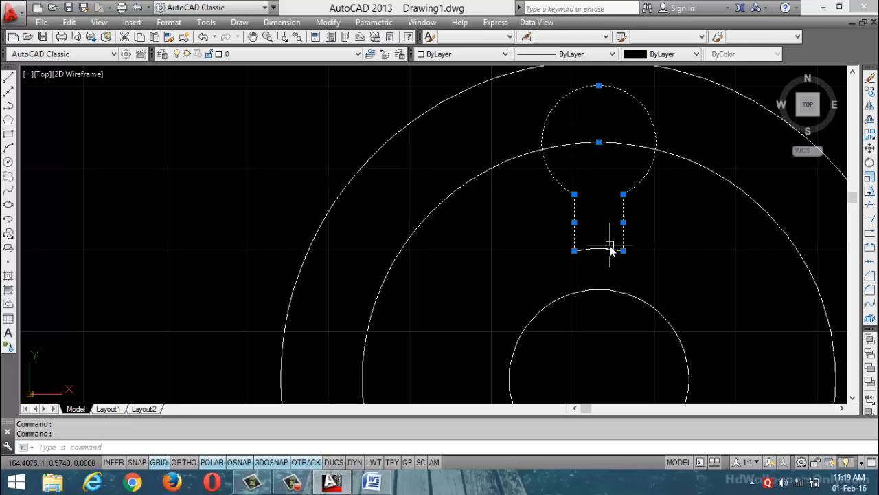
{"action": "left_click", "coordinate": [609, 249]}
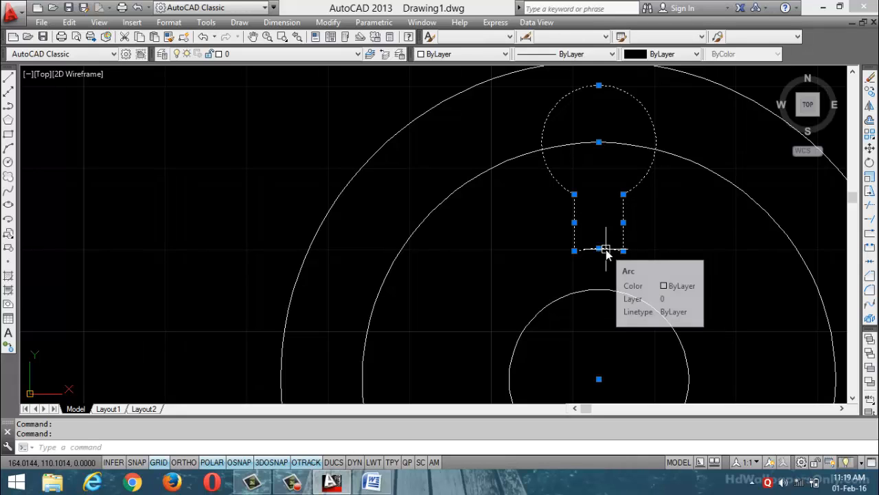
{"action": "key", "text": "Escape"}
{"action": "key", "text": "Escape"}
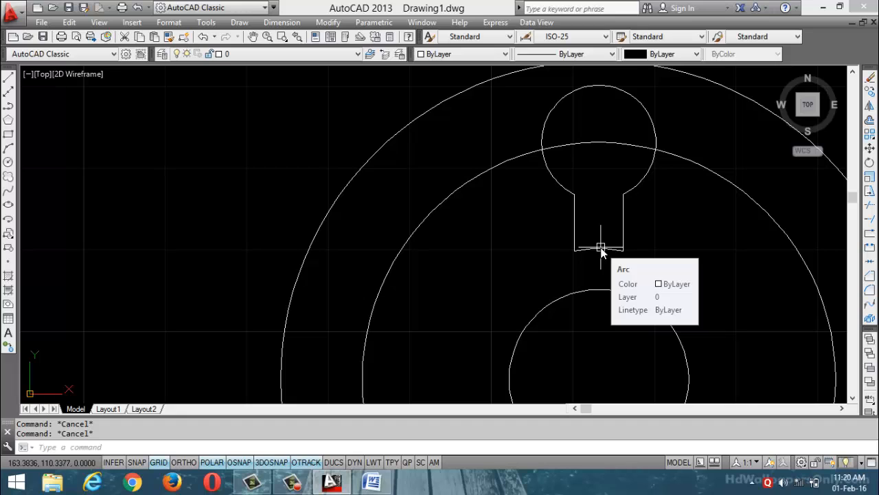
Step: Join the slot's end arc, its two sides and the radius 7 arc into one polyline
{"action": "type", "text": "join"}
{"action": "key", "text": "Return"}
{"action": "left_click", "coordinate": [597, 248]}
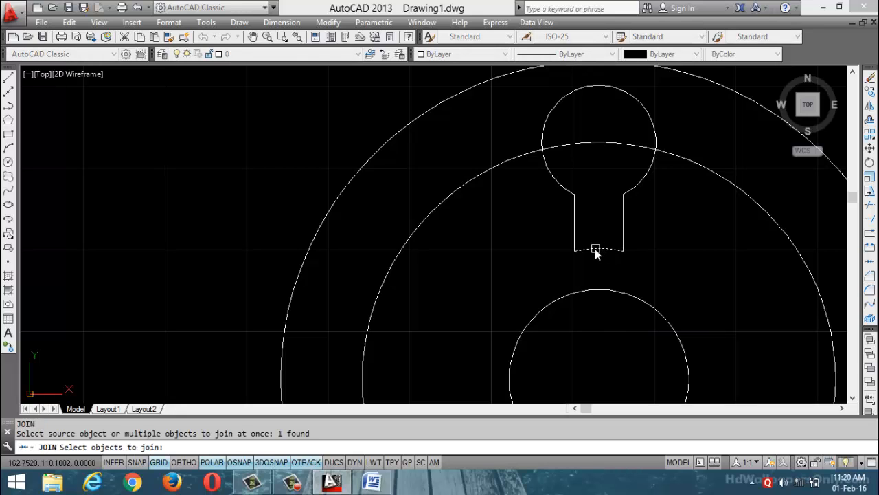
{"action": "left_click", "coordinate": [575, 227]}
{"action": "left_click", "coordinate": [560, 187]}
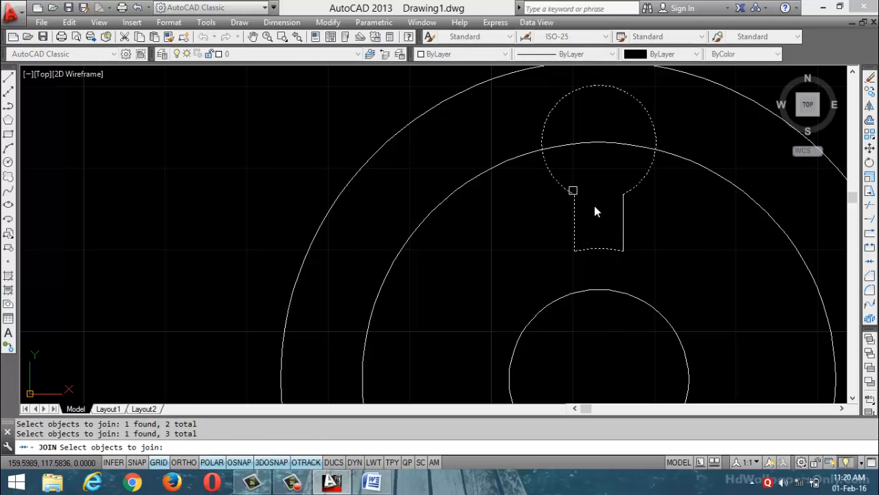
{"action": "left_click", "coordinate": [621, 227]}
{"action": "key", "text": "Return"}
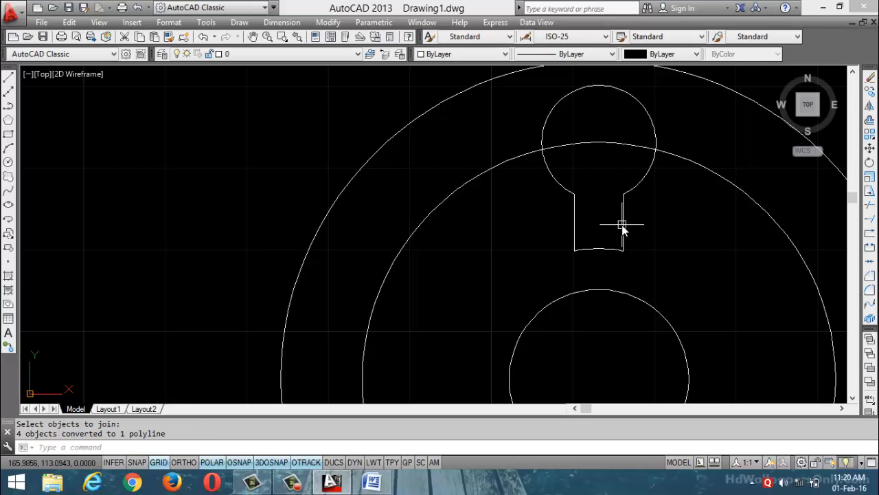
{"action": "left_click", "coordinate": [593, 249]}
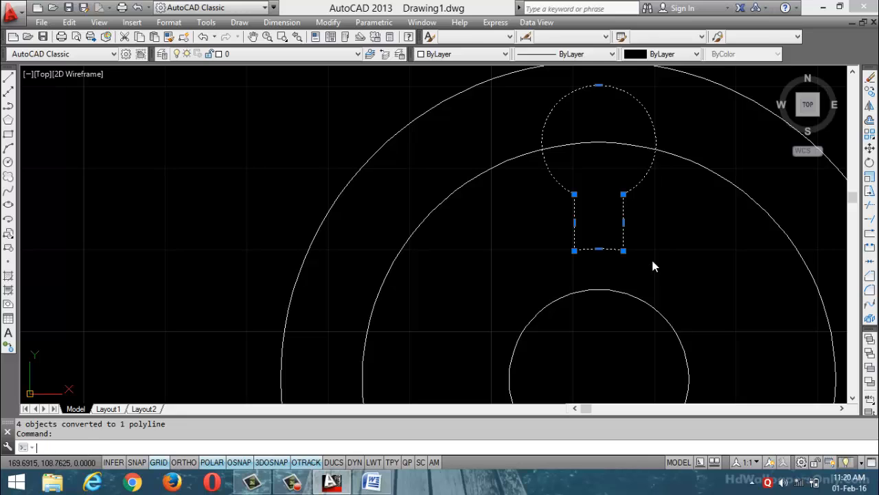
{"action": "key", "text": "Escape"}
{"action": "key", "text": "Escape"}
Step: Create a polar array of the slotted hole outline with six items around the centre of the concentric circles
{"action": "type", "text": "AR"}
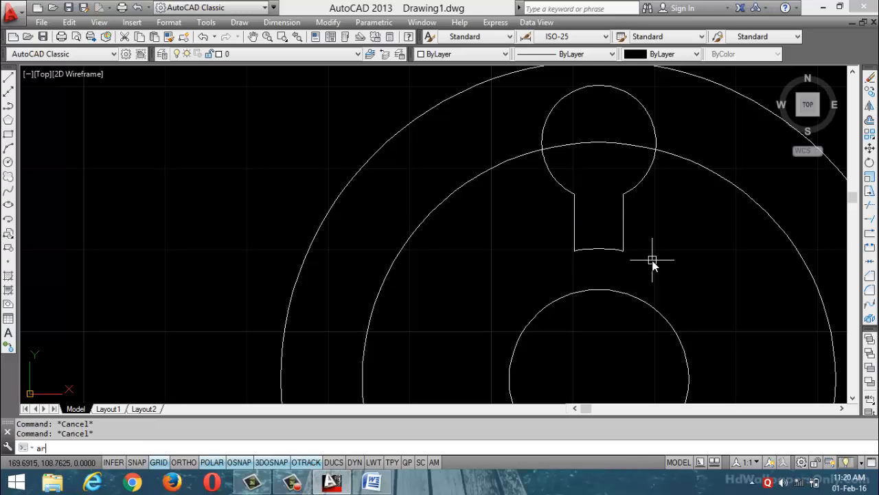
{"action": "key", "text": "Return"}
{"action": "left_click", "coordinate": [612, 248]}
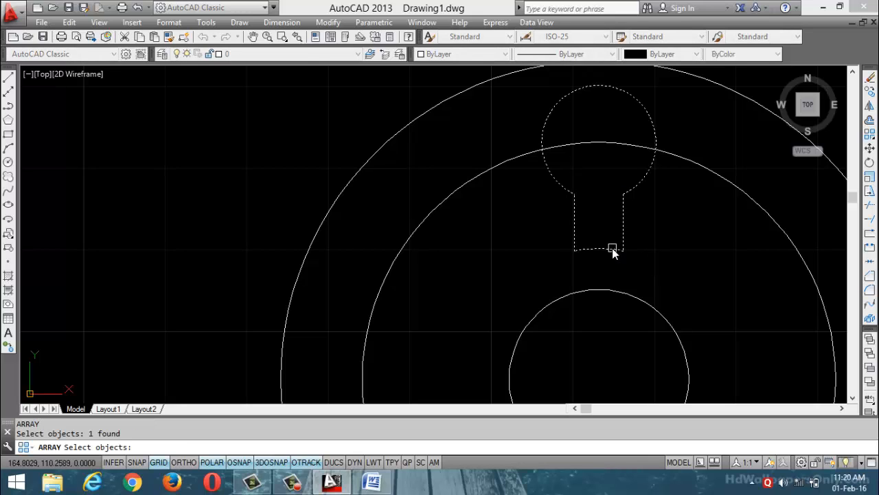
{"action": "key", "text": "Return"}
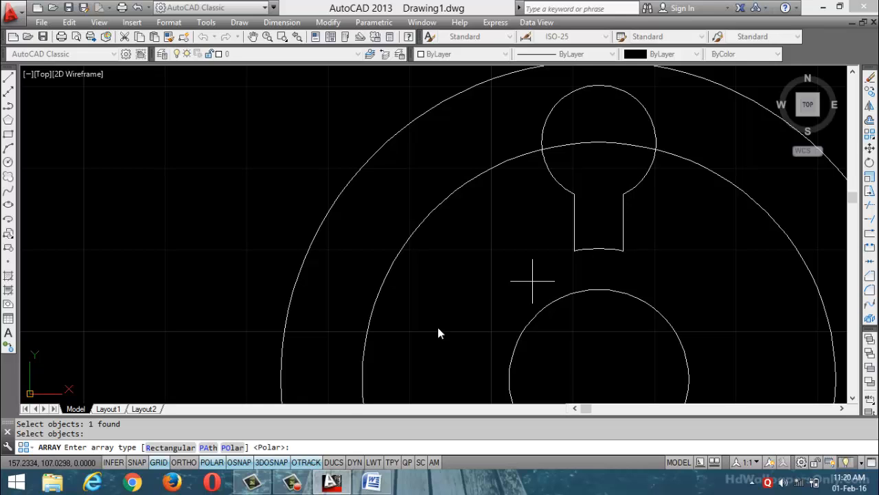
{"action": "left_click", "coordinate": [232, 448]}
{"action": "scroll", "coordinate": [316, 314], "scroll_direction": "down", "scroll_amount": 6}
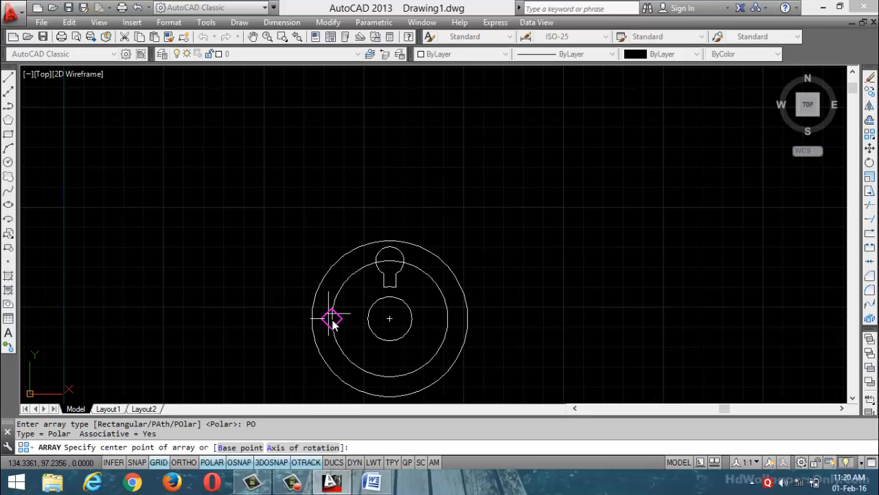
{"action": "scroll", "coordinate": [330, 318], "scroll_direction": "up", "scroll_amount": 4}
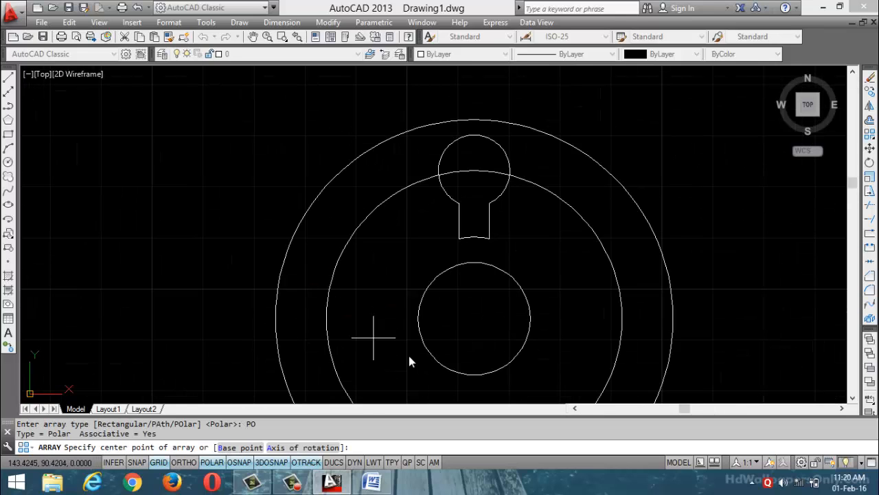
{"action": "left_click", "coordinate": [475, 318]}
{"action": "scroll", "coordinate": [507, 285], "scroll_direction": "down", "scroll_amount": 4}
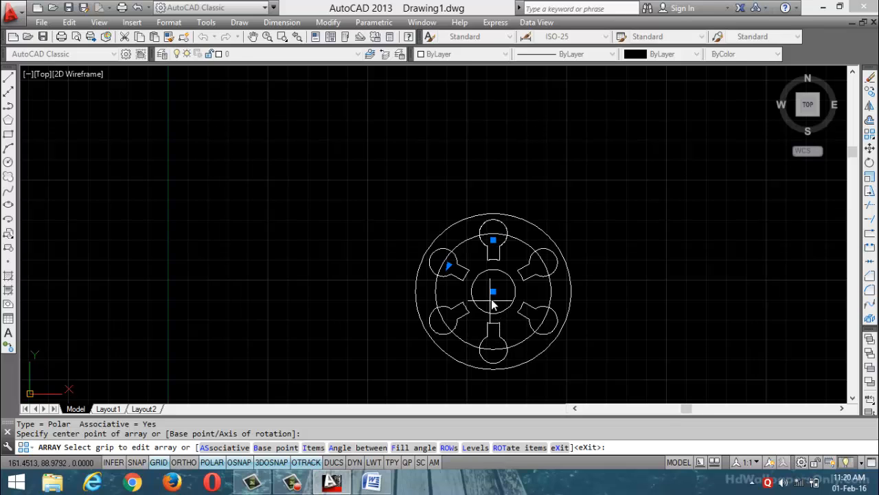
{"action": "scroll", "coordinate": [492, 305], "scroll_direction": "down", "scroll_amount": 4}
{"action": "scroll", "coordinate": [477, 329], "scroll_direction": "up", "scroll_amount": 2}
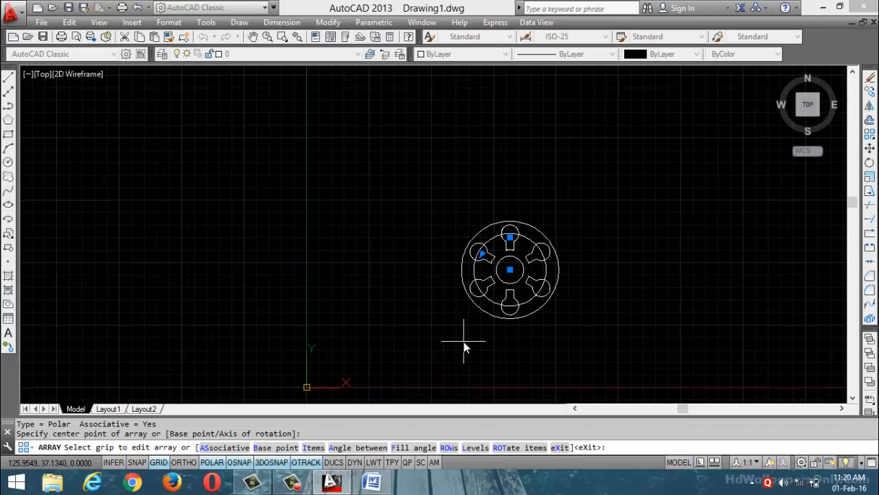
Step: Define a new UCS with its origin on the world X axis, well left of the plate, keeping X horizontal and Y vertical
{"action": "left_click", "coordinate": [816, 153]}
{"action": "left_click", "coordinate": [828, 183]}
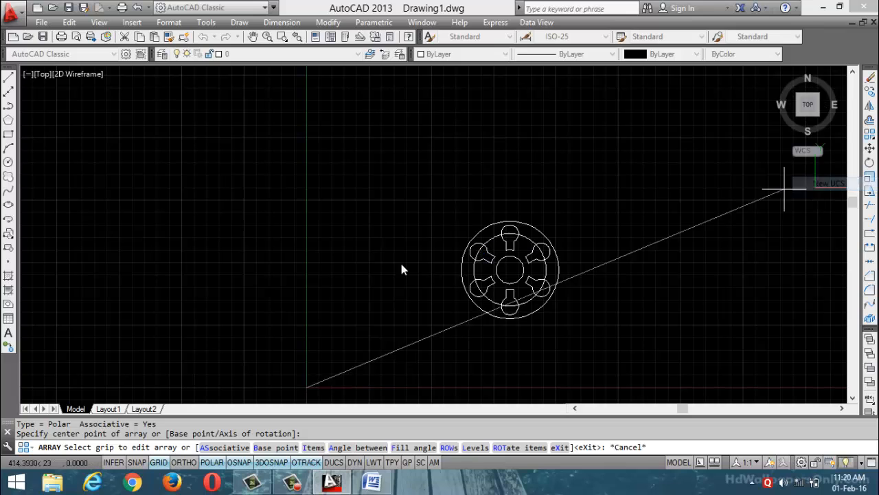
{"action": "left_click", "coordinate": [51, 386]}
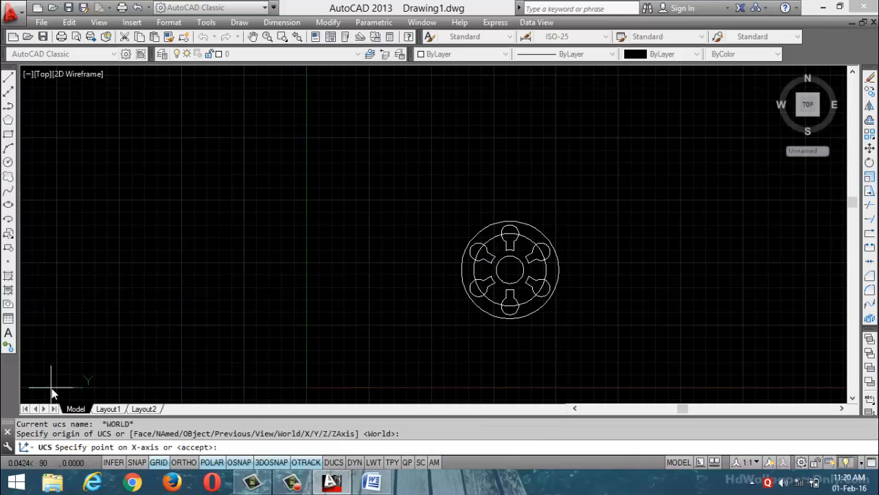
{"action": "left_click", "coordinate": [194, 388]}
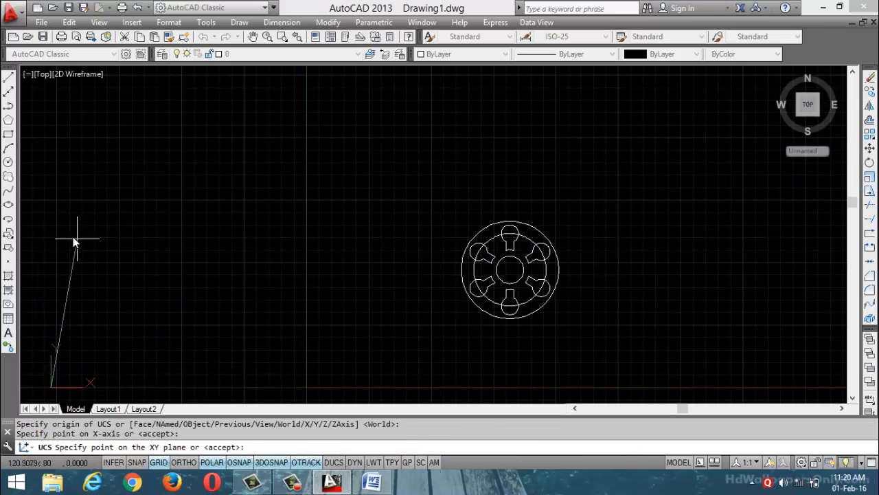
{"action": "left_click", "coordinate": [52, 223]}
Step: Switch to the Word reference and examine the plate's dimensions around the six slotted holes
{"action": "scroll", "coordinate": [391, 281], "scroll_direction": "down", "scroll_amount": 3}
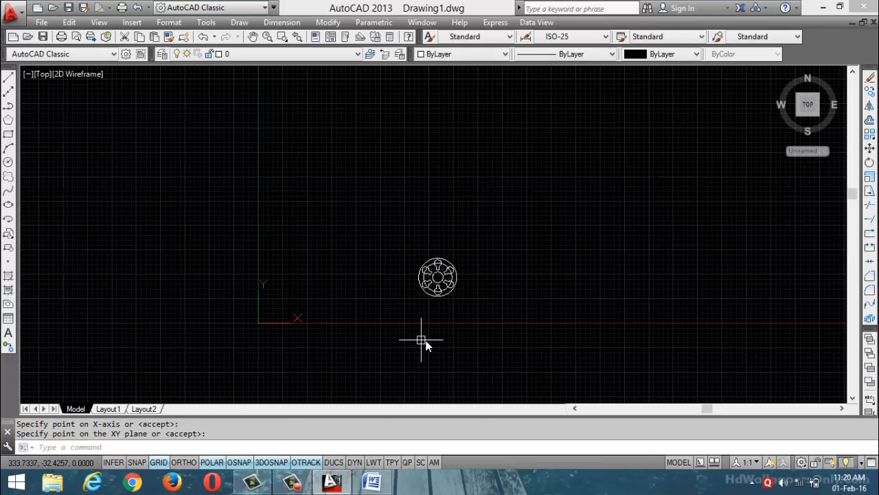
{"action": "scroll", "coordinate": [424, 339], "scroll_direction": "up", "scroll_amount": 3}
{"action": "scroll", "coordinate": [438, 341], "scroll_direction": "down", "scroll_amount": 2}
{"action": "scroll", "coordinate": [459, 216], "scroll_direction": "up", "scroll_amount": 1}
{"action": "scroll", "coordinate": [435, 290], "scroll_direction": "up", "scroll_amount": 1}
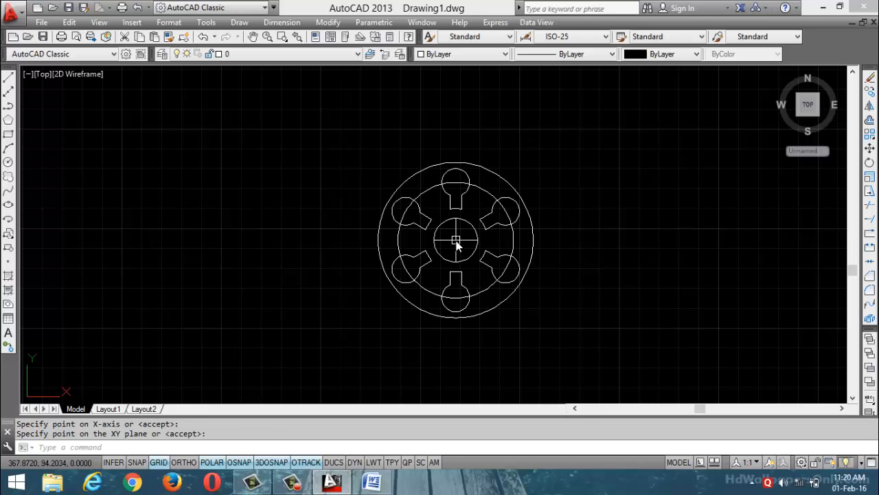
{"action": "scroll", "coordinate": [476, 303], "scroll_direction": "down", "scroll_amount": 2}
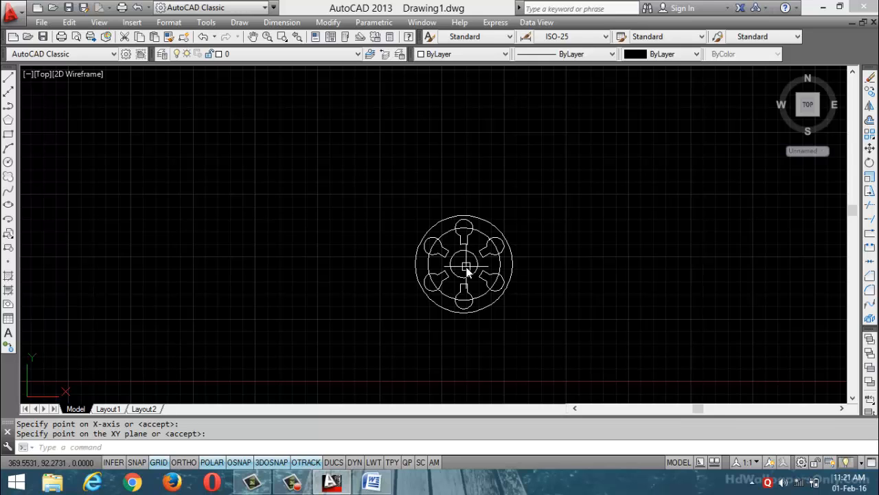
{"action": "left_click", "coordinate": [371, 483]}
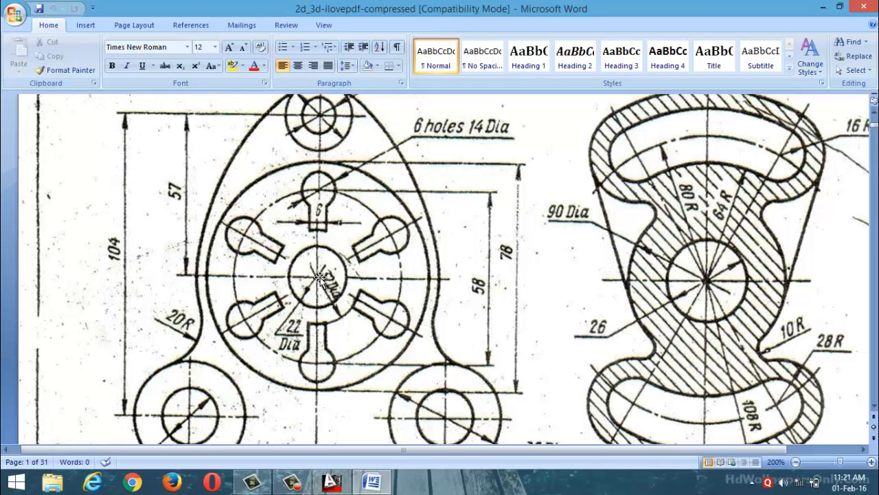
Step: Switch to AutoCAD and draw a 57 long construction line straight up from the centre of the concentric circles
{"action": "left_click", "coordinate": [825, 6]}
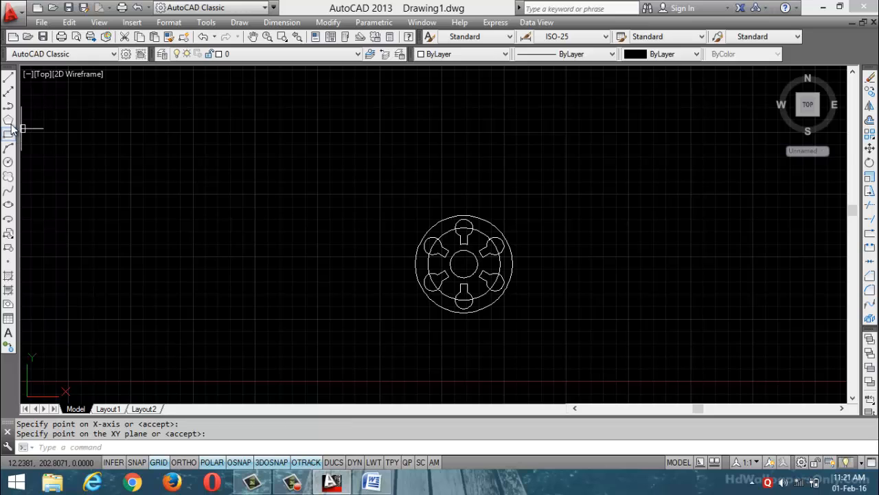
{"action": "left_click", "coordinate": [9, 78]}
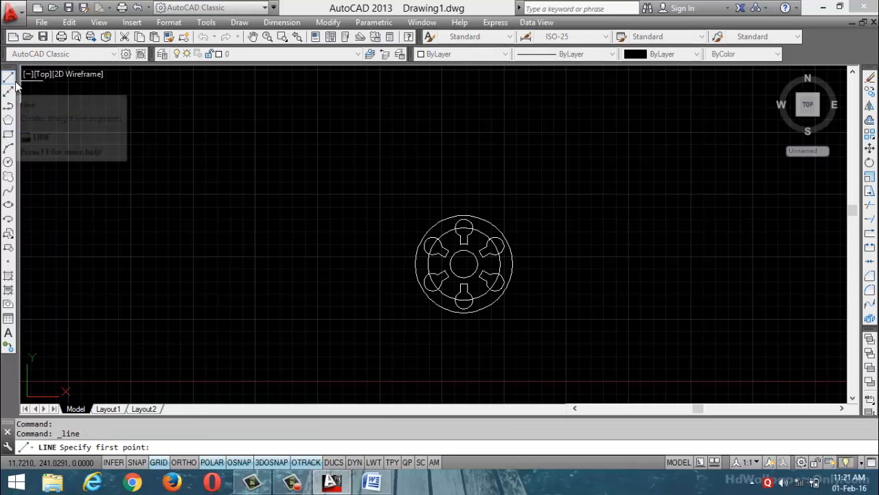
{"action": "left_click", "coordinate": [457, 264]}
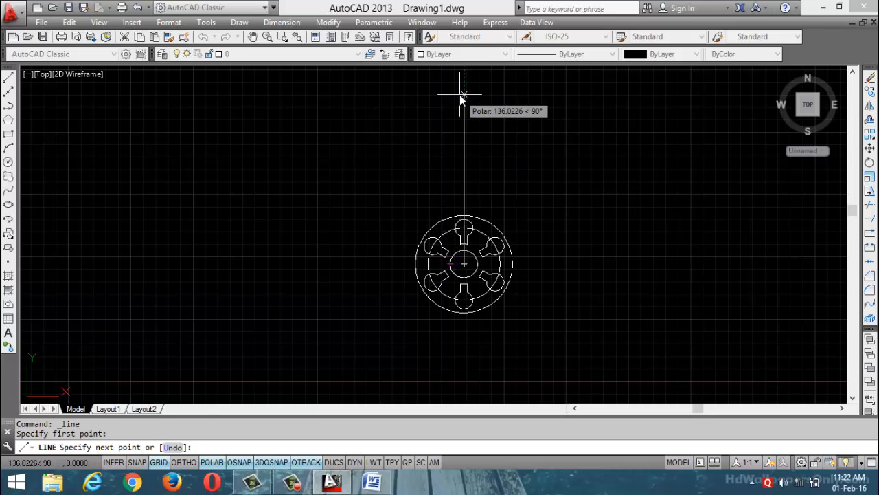
{"action": "type", "text": "57"}
{"action": "key", "text": "Return"}
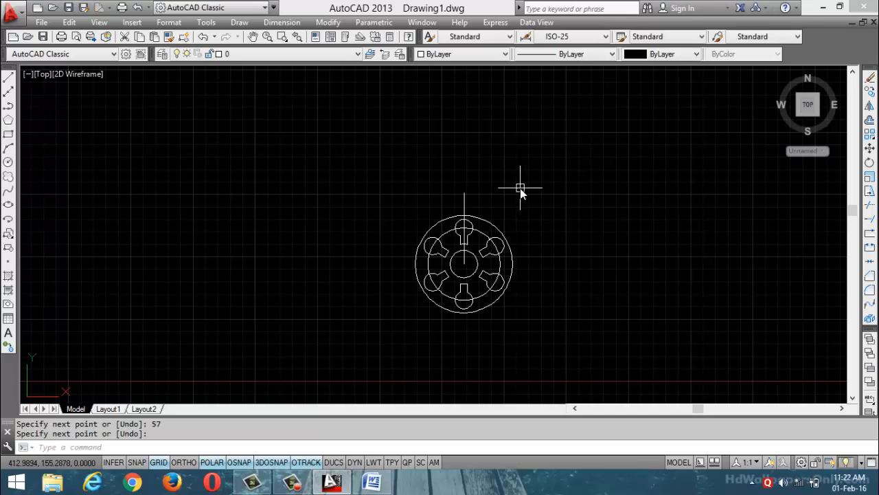
Step: Draw two concentric circles with radii 6 and 11 centred on the upper end of the vertical construction line
{"action": "scroll", "coordinate": [483, 202], "scroll_direction": "up", "scroll_amount": 4}
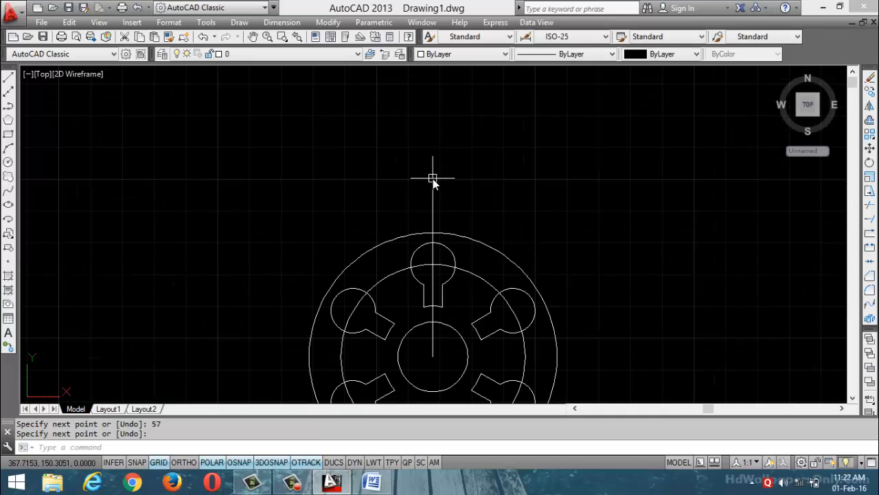
{"action": "left_click", "coordinate": [8, 162]}
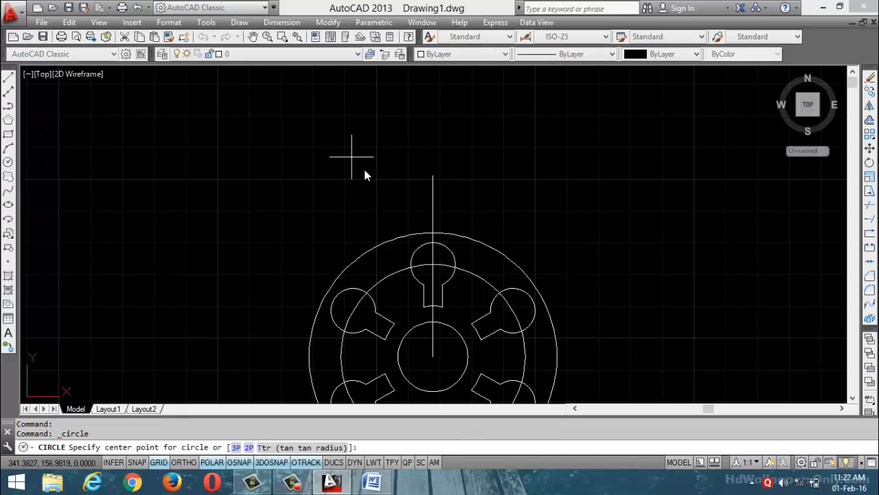
{"action": "left_click", "coordinate": [433, 177]}
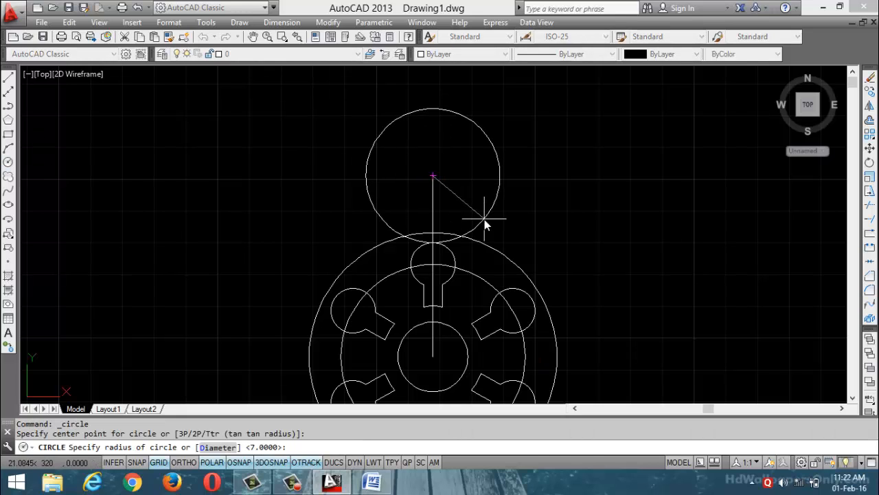
{"action": "type", "text": "4"}
{"action": "key", "text": "Return"}
{"action": "key", "text": "Return"}
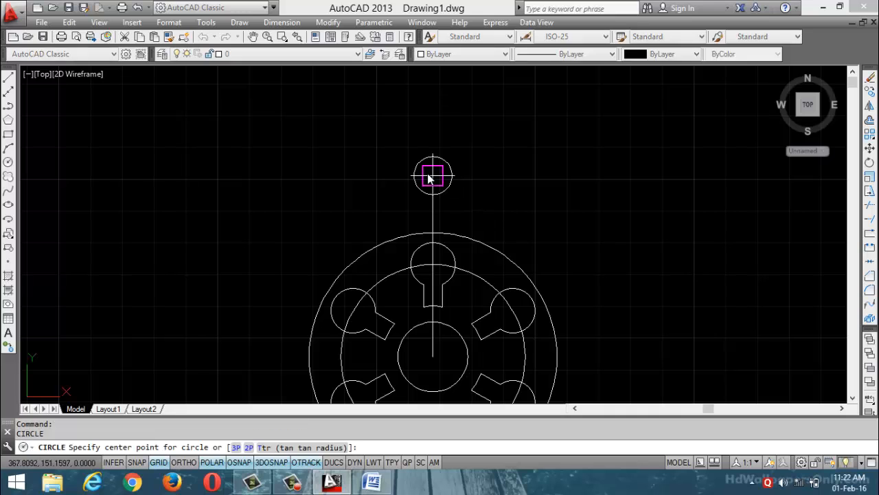
{"action": "left_click", "coordinate": [428, 177]}
{"action": "type", "text": "11"}
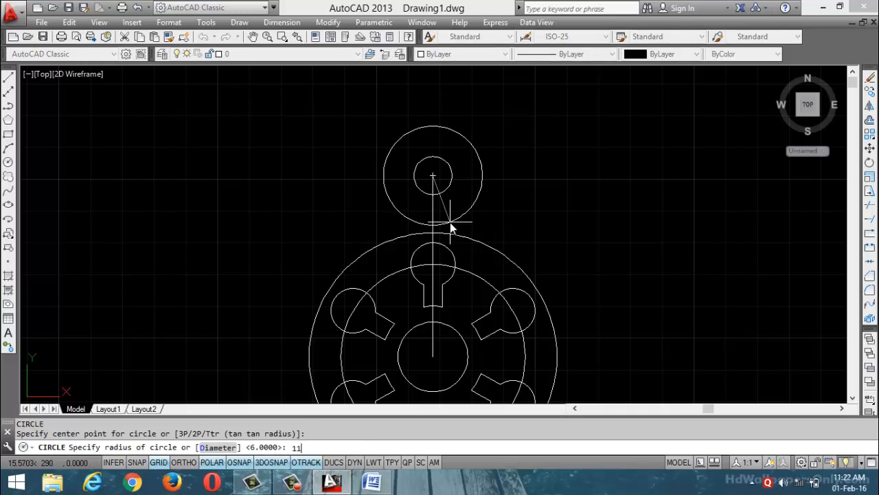
{"action": "key", "text": "Return"}
Step: Erase the vertical construction line between the plate centre and the small concentric circles above it
{"action": "scroll", "coordinate": [480, 192], "scroll_direction": "down", "scroll_amount": 1}
{"action": "scroll", "coordinate": [474, 193], "scroll_direction": "up", "scroll_amount": 3}
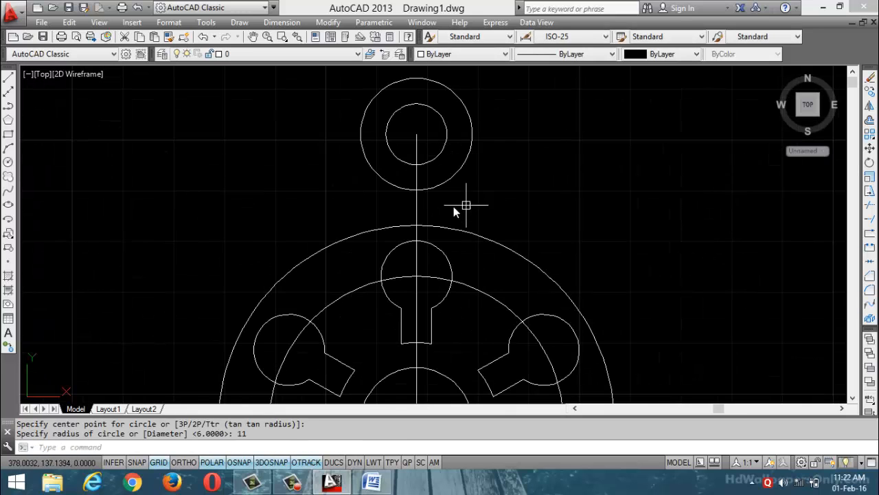
{"action": "left_click", "coordinate": [416, 203]}
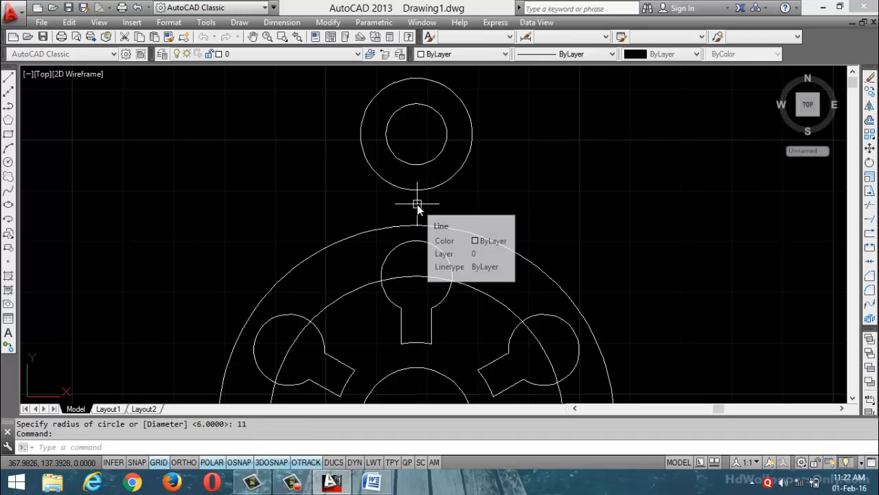
{"action": "key", "text": "Delete"}
{"action": "scroll", "coordinate": [418, 206], "scroll_direction": "down", "scroll_amount": 5}
{"action": "scroll", "coordinate": [419, 206], "scroll_direction": "up", "scroll_amount": 2}
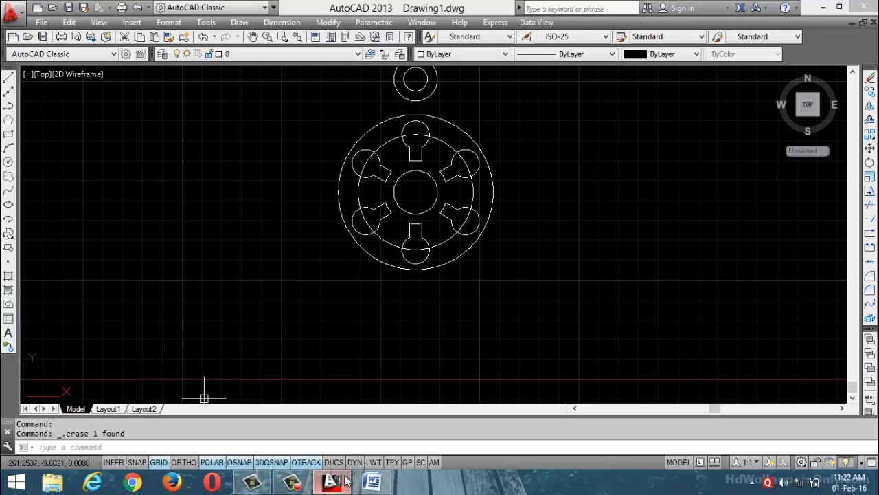
Step: Check the Word reference for the position and size of the plate's lower bosses, and return to AutoCAD
{"action": "left_click", "coordinate": [372, 481]}
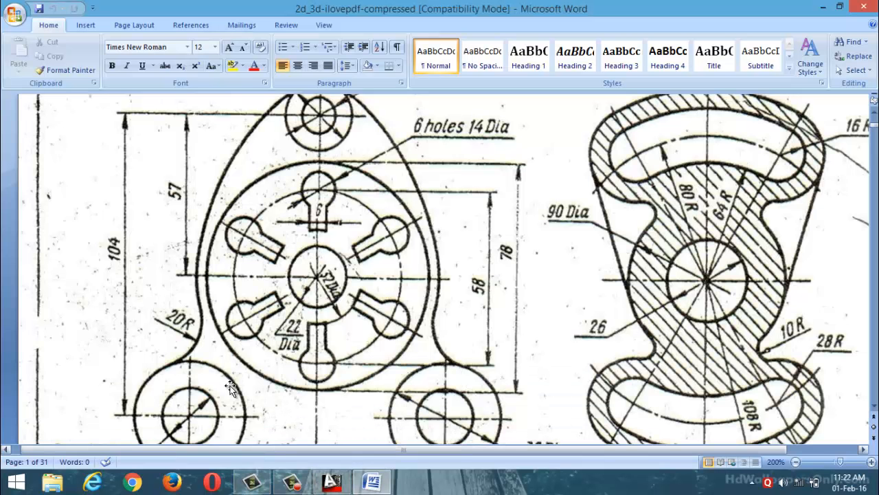
{"action": "left_click", "coordinate": [823, 8]}
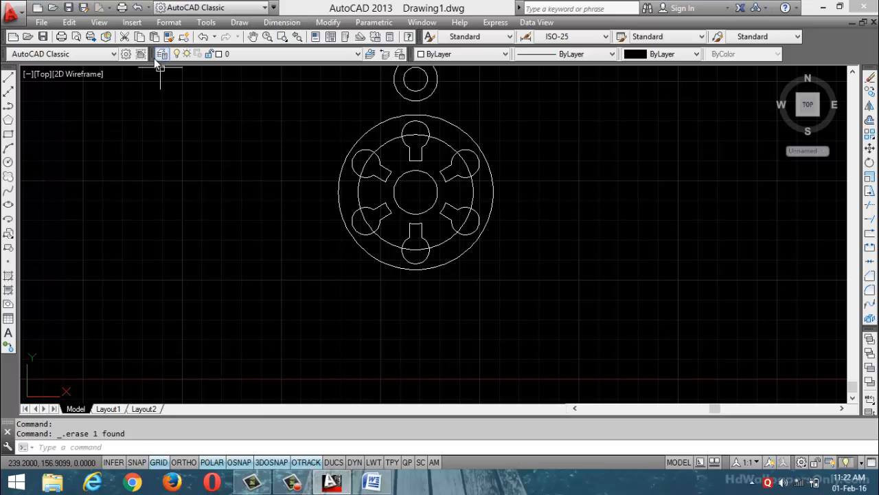
{"action": "type", "text": "l"}
{"action": "key", "text": "Return"}
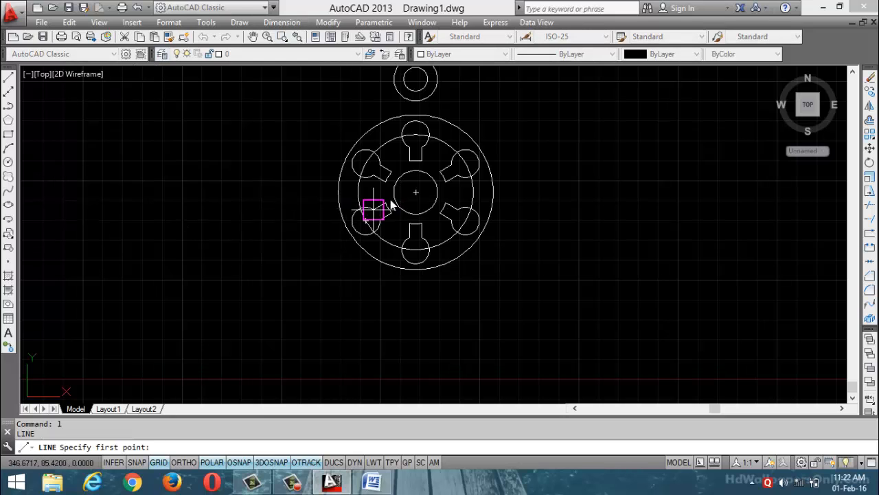
{"action": "left_click", "coordinate": [426, 193]}
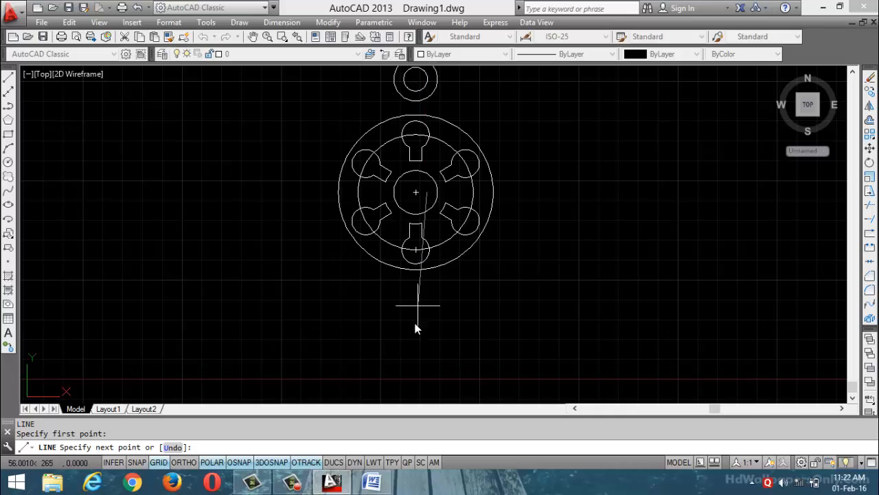
{"action": "key", "text": "Escape"}
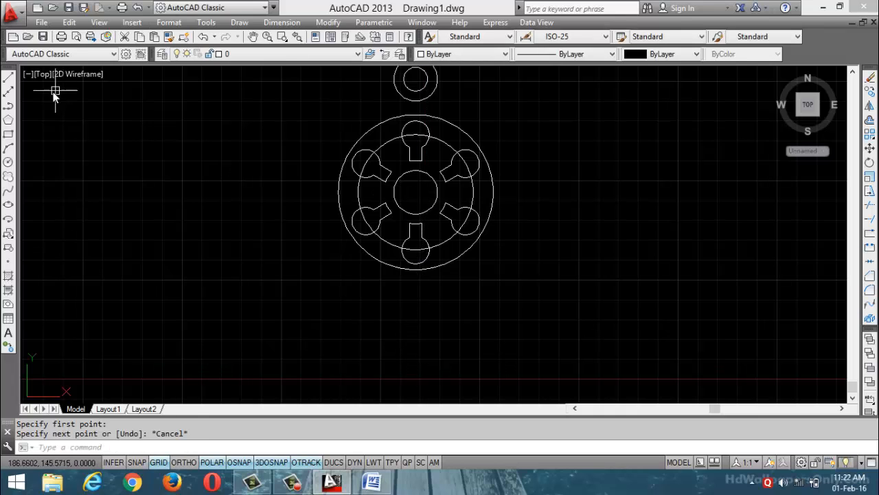
Step: Draw construction lines from the centre of the concentric circles, 47 straight down and 45 horizontally to the left
{"action": "left_click", "coordinate": [8, 76]}
{"action": "left_click", "coordinate": [416, 193]}
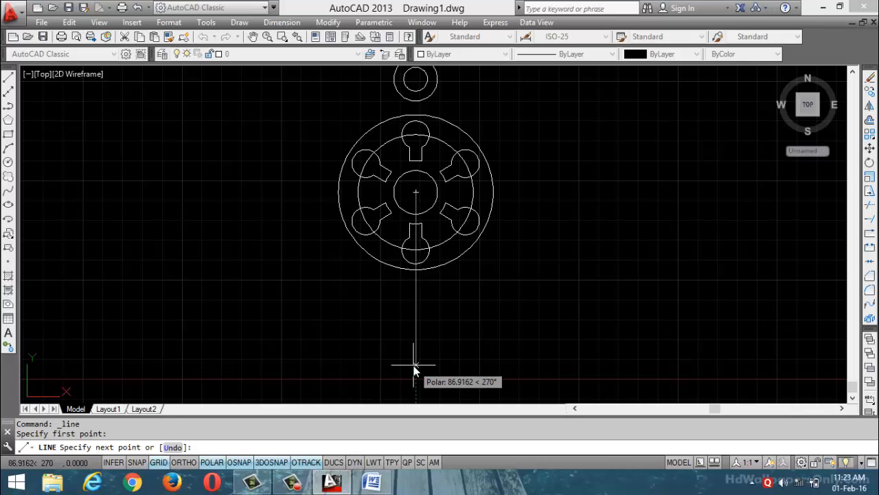
{"action": "type", "text": "47"}
{"action": "key", "text": "Return"}
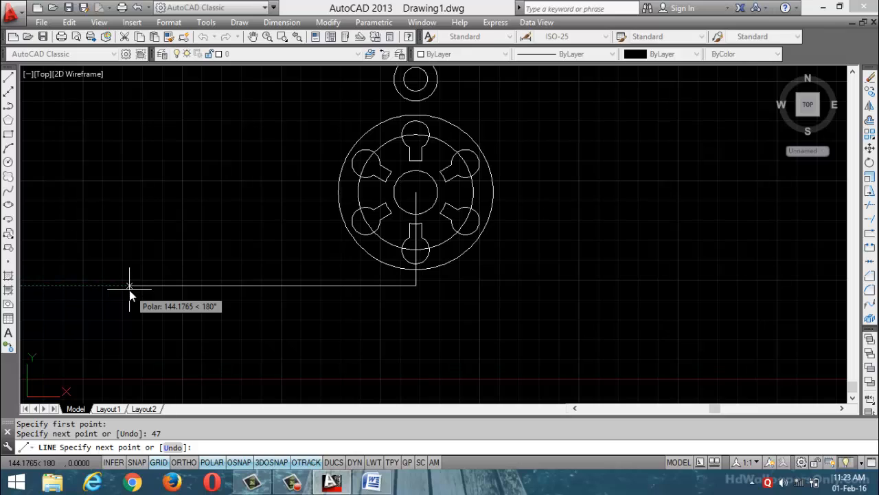
{"action": "type", "text": "45"}
{"action": "key", "text": "Return"}
{"action": "key", "text": "Return"}
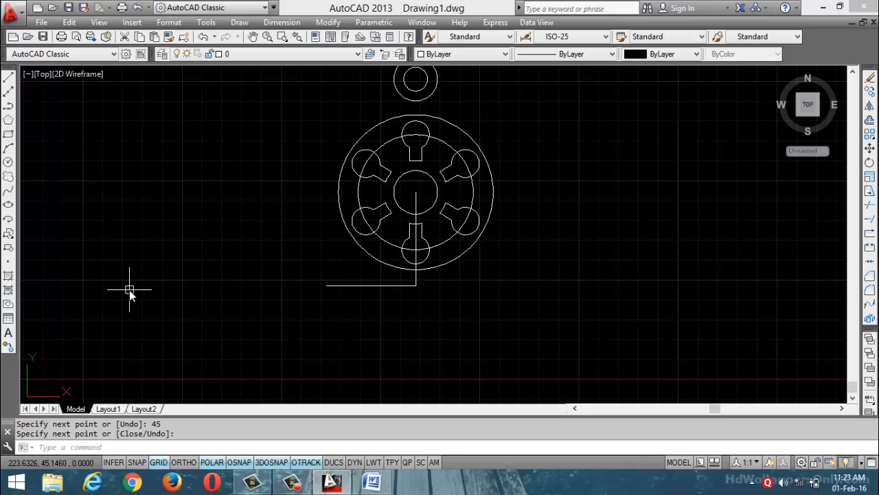
{"action": "key", "text": "Escape"}
{"action": "key", "text": "Escape"}
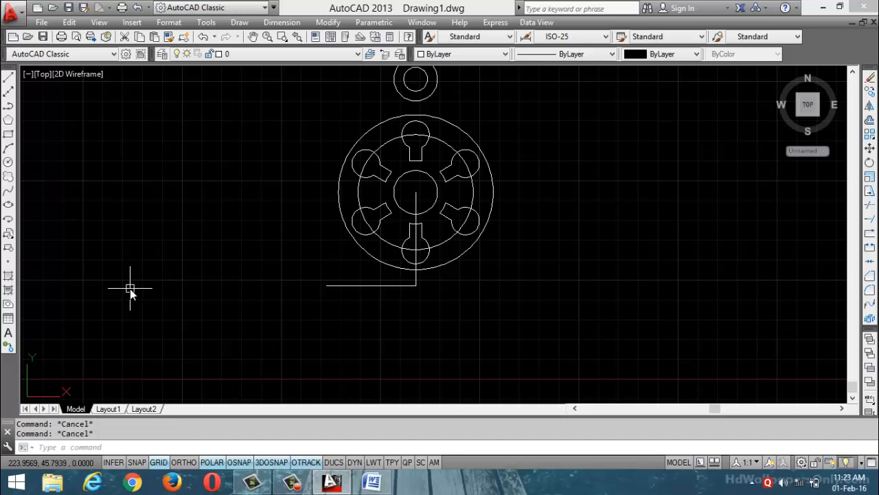
Step: Draw two concentric circles with radii 6 and 18 centred on the left end of the horizontal construction line
{"action": "left_click", "coordinate": [8, 163]}
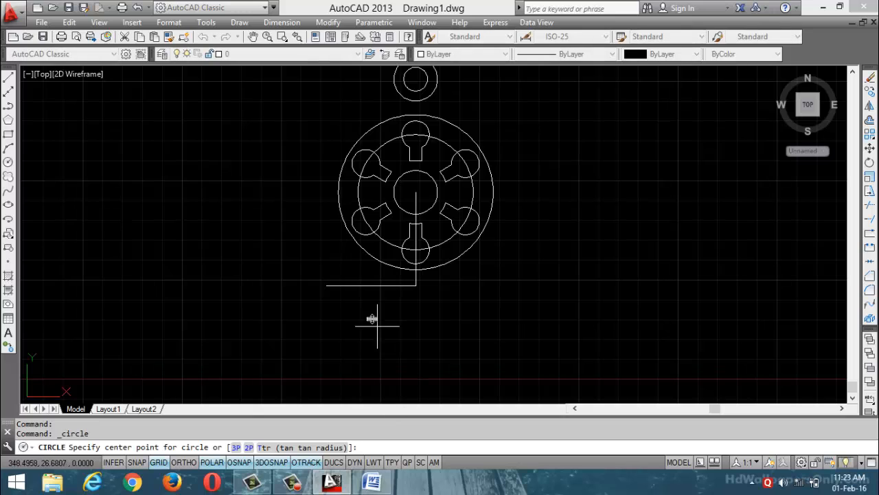
{"action": "left_click", "coordinate": [326, 285]}
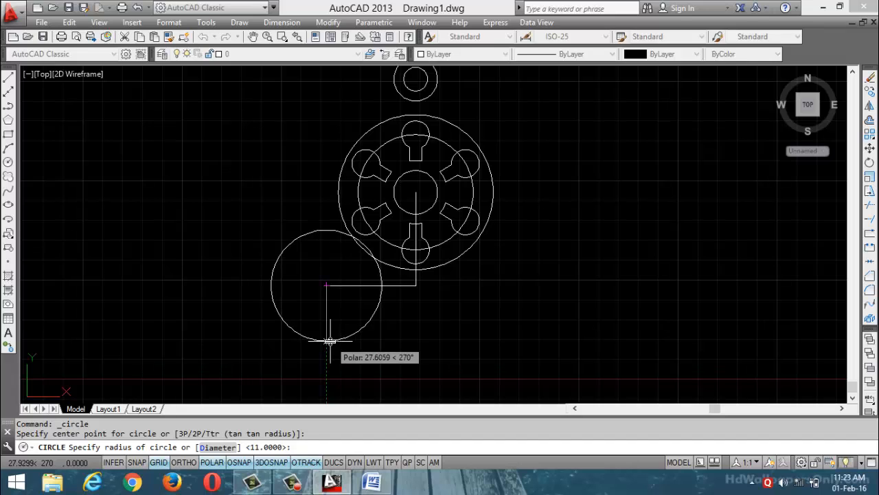
{"action": "type", "text": "6"}
{"action": "key", "text": "Return"}
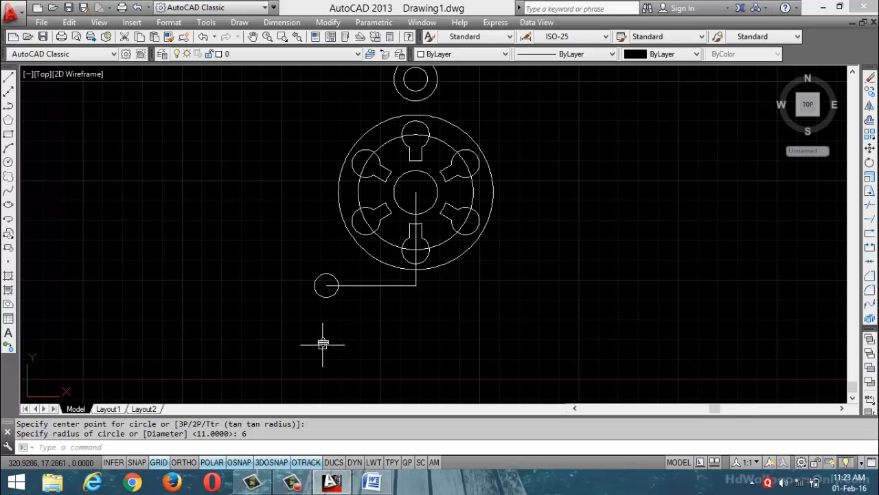
{"action": "type", "text": "c"}
{"action": "key", "text": "Return"}
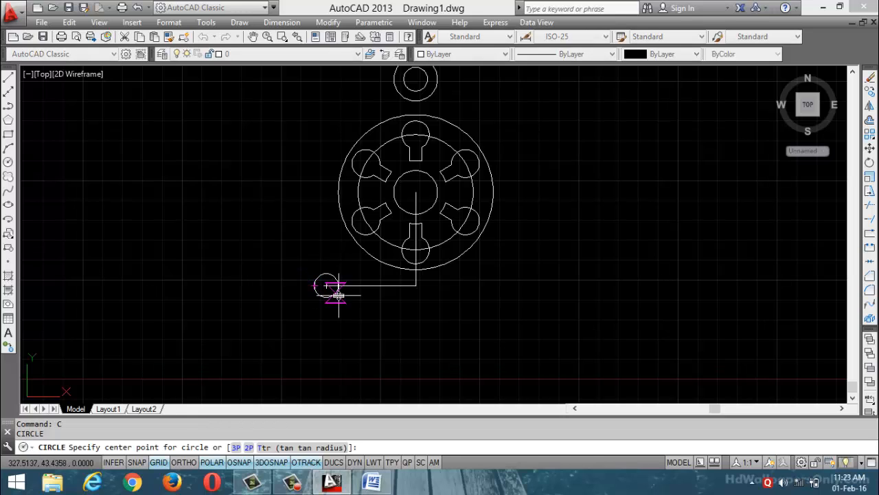
{"action": "left_click", "coordinate": [326, 285]}
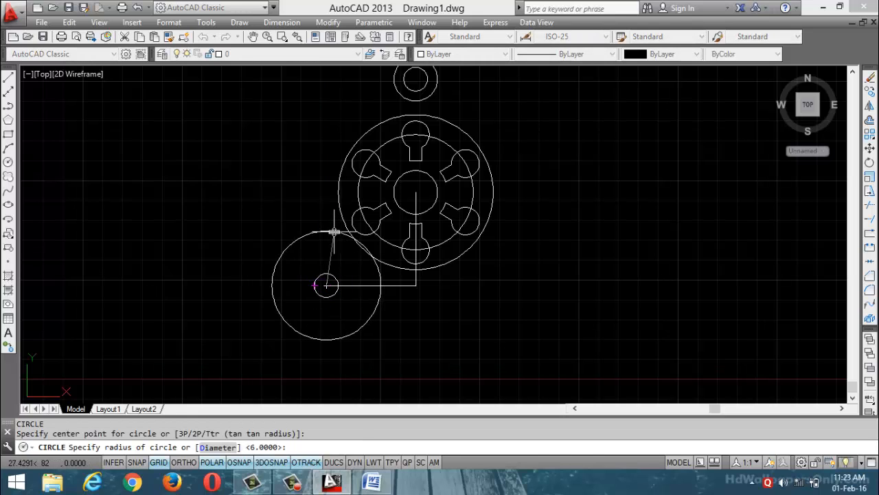
{"action": "type", "text": "18"}
{"action": "key", "text": "Return"}
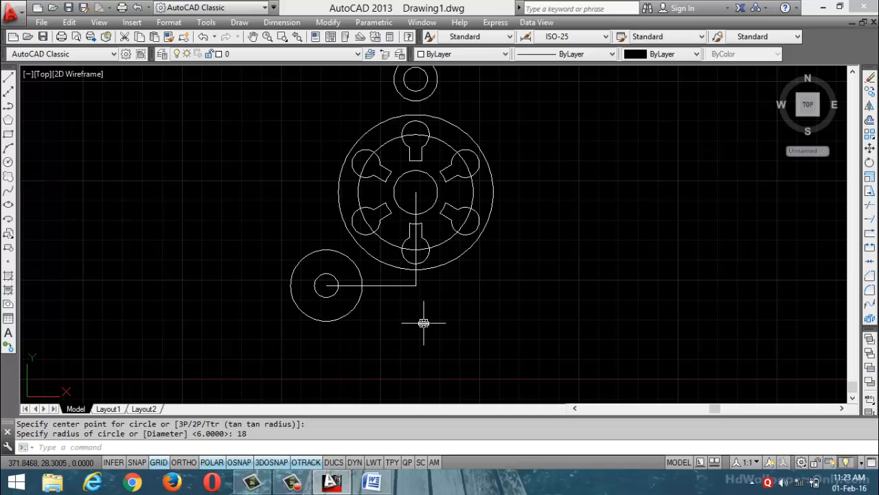
{"action": "key", "text": "Escape"}
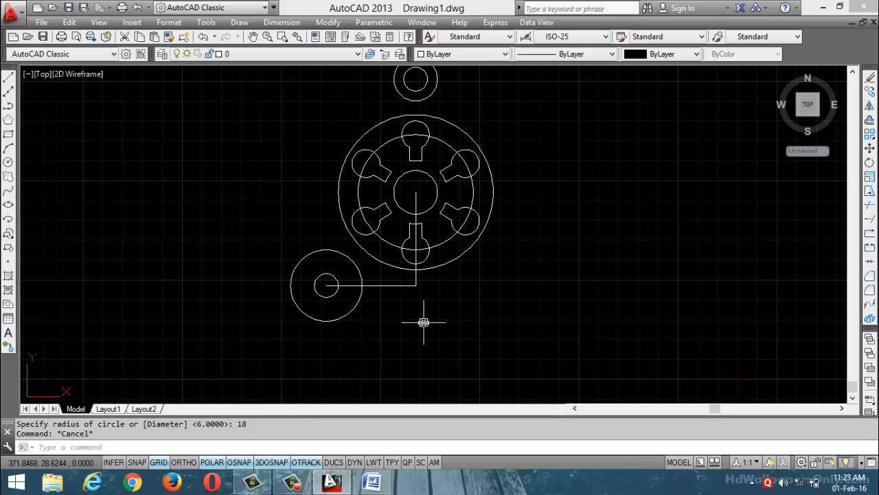
Step: Set the radius of the lower-left boss's inner circle to 9
{"action": "left_click", "coordinate": [328, 296]}
{"action": "double_click", "coordinate": [329, 294]}
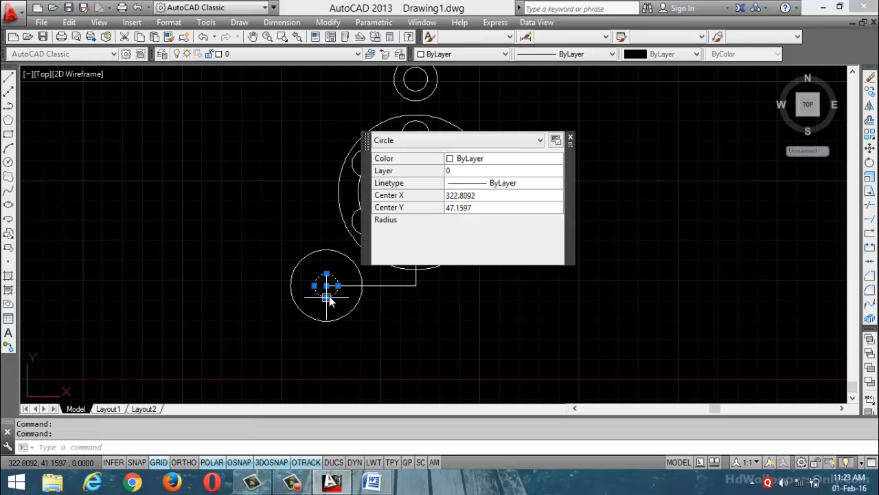
{"action": "left_click", "coordinate": [454, 220]}
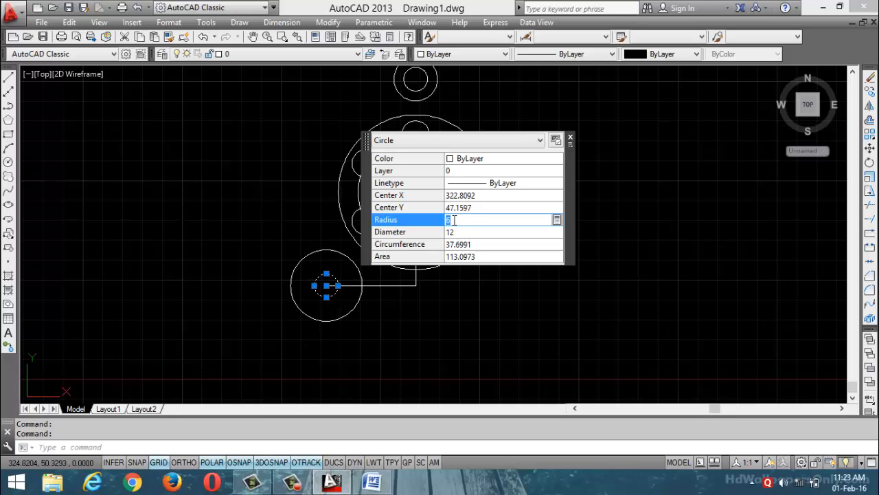
{"action": "type", "text": "9"}
{"action": "key", "text": "Return"}
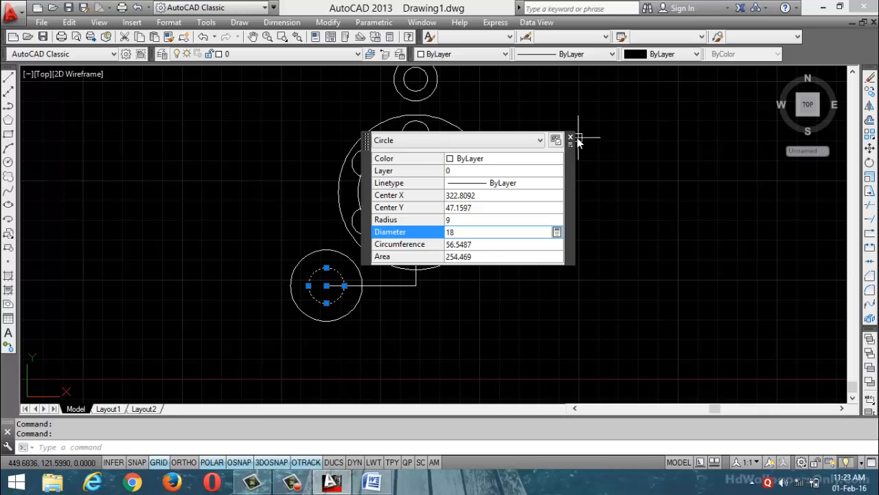
{"action": "key", "text": "Escape"}
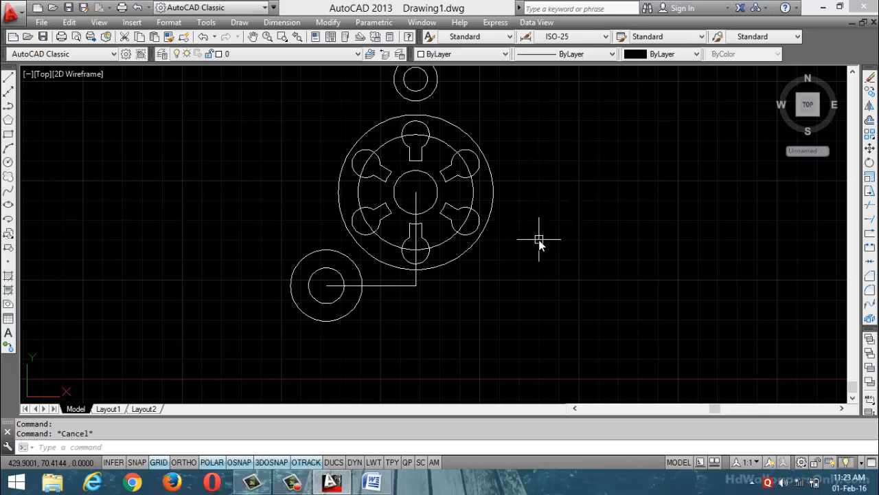
Step: Mirror the two lower-left boss circles about the vertical construction line through the plate centre, keeping the originals
{"action": "type", "text": "MI"}
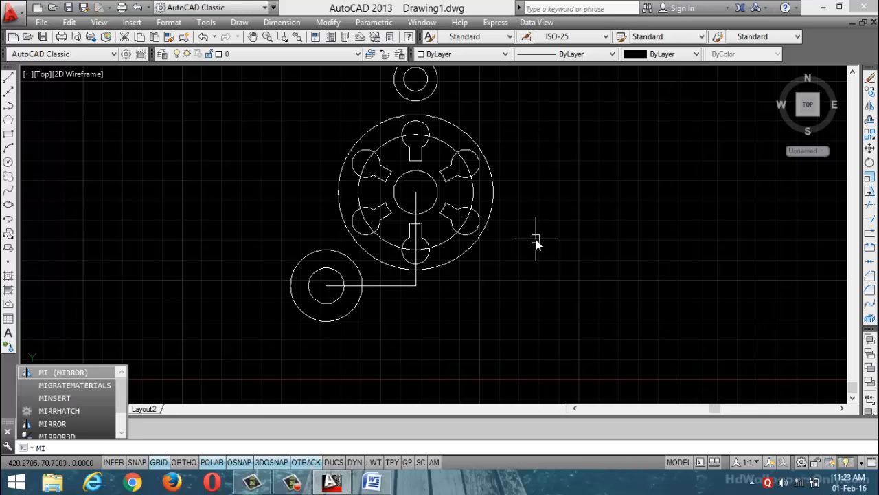
{"action": "key", "text": "Return"}
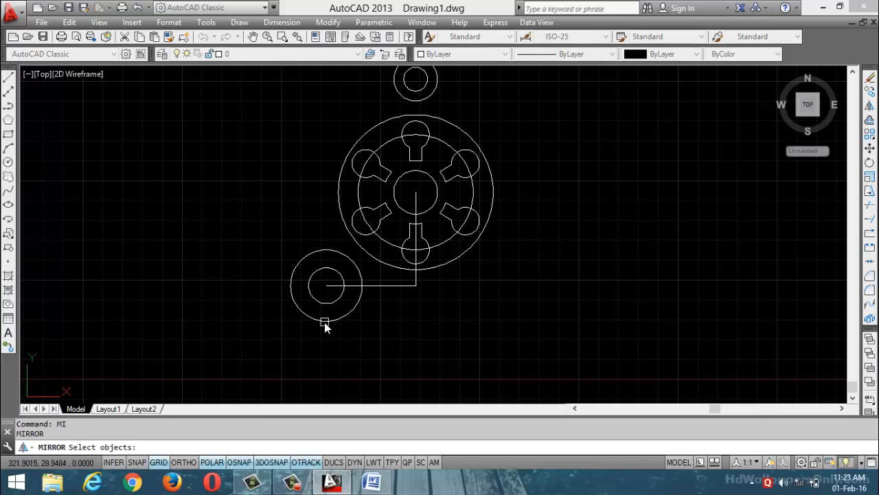
{"action": "left_click", "coordinate": [324, 322]}
{"action": "left_click", "coordinate": [321, 303]}
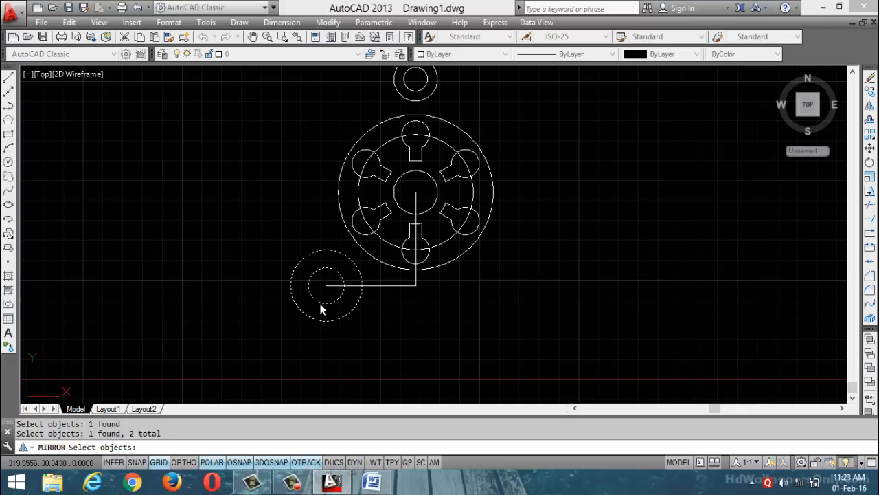
{"action": "key", "text": "Return"}
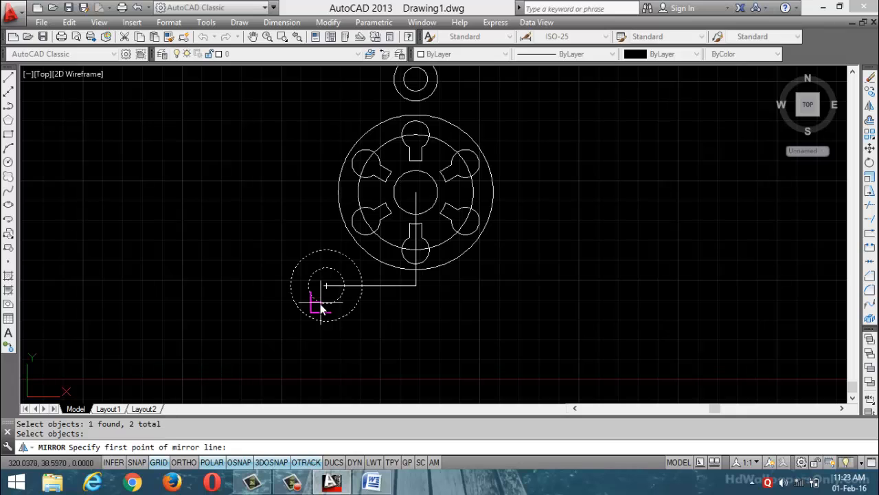
{"action": "left_click", "coordinate": [418, 288]}
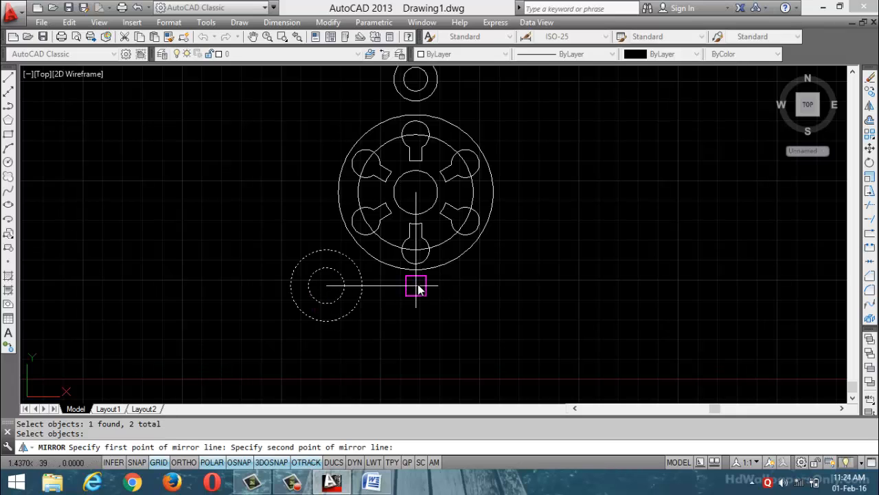
{"action": "left_click", "coordinate": [417, 197]}
{"action": "key", "text": "Return"}
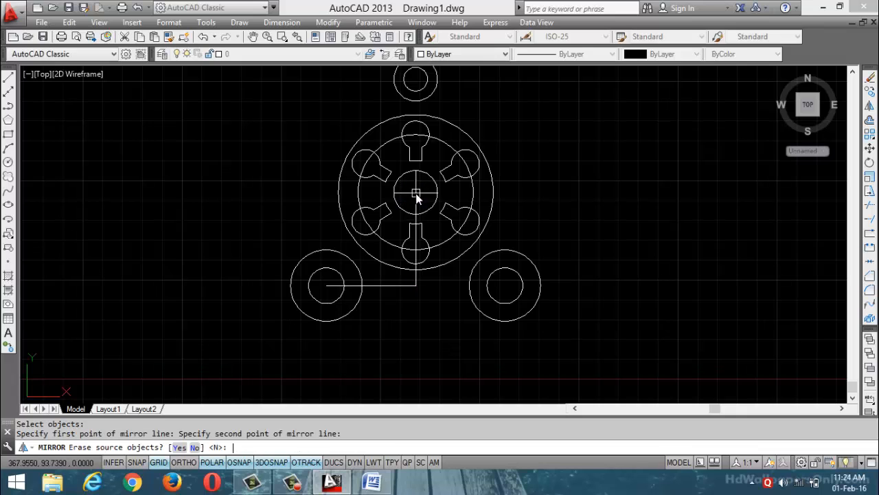
{"action": "key", "text": "Escape"}
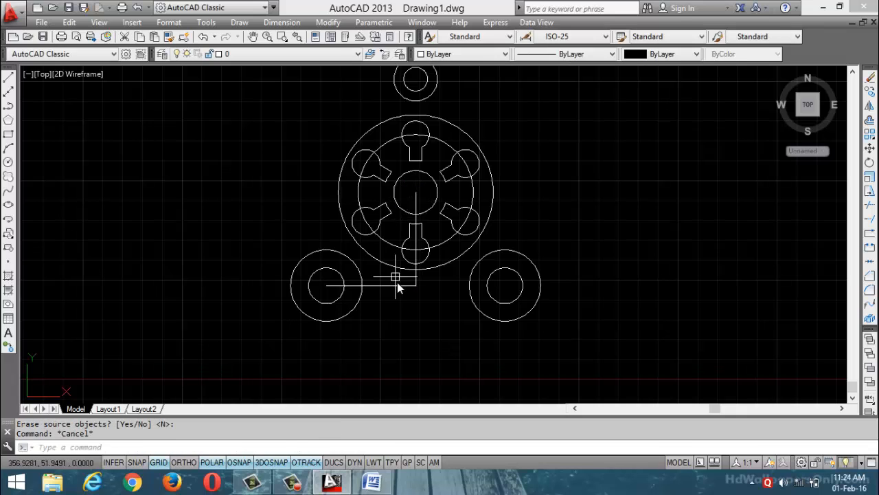
Step: Delete the horizontal and vertical construction lines used to position the lower bosses
{"action": "left_click", "coordinate": [402, 289]}
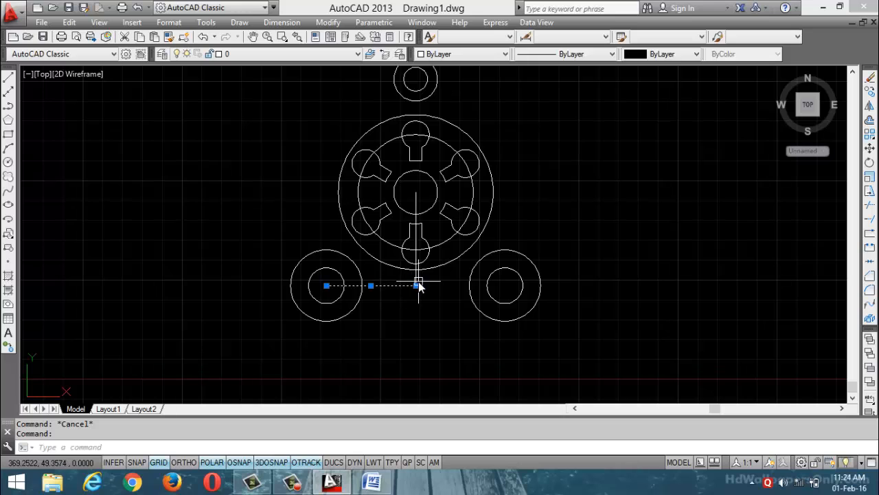
{"action": "left_click", "coordinate": [416, 284]}
{"action": "key", "text": "Delete"}
{"action": "scroll", "coordinate": [422, 294], "scroll_direction": "down", "scroll_amount": 2}
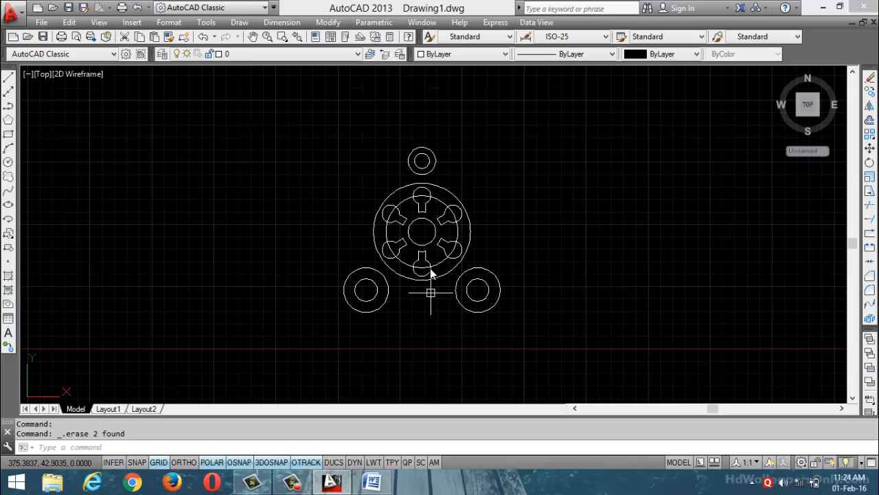
{"action": "scroll", "coordinate": [467, 173], "scroll_direction": "up", "scroll_amount": 2}
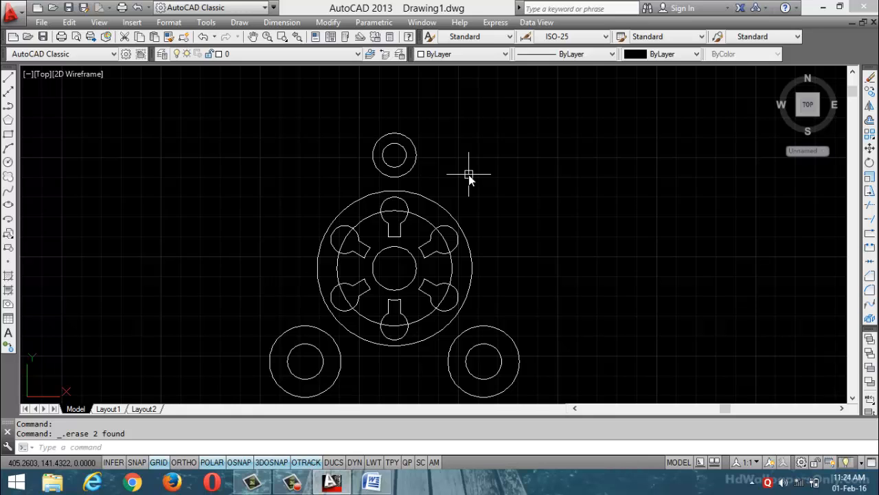
{"action": "scroll", "coordinate": [483, 177], "scroll_direction": "down", "scroll_amount": 2}
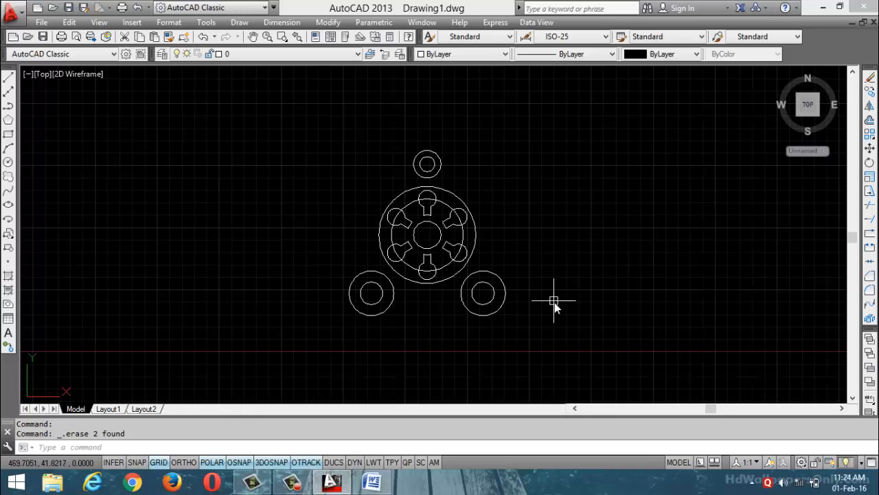
{"action": "scroll", "coordinate": [557, 304], "scroll_direction": "up", "scroll_amount": 2}
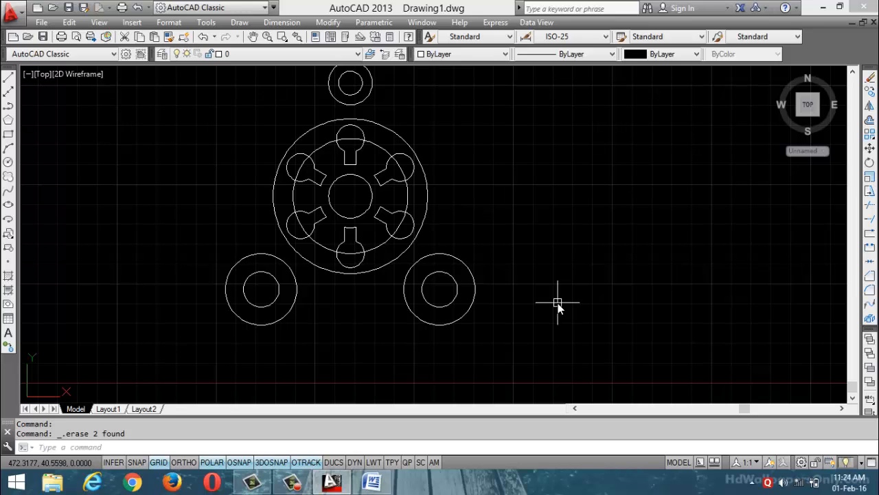
Step: Clear all object snap modes and enable only the Tangent snap
{"action": "right_click", "coordinate": [234, 465]}
{"action": "left_click", "coordinate": [270, 439]}
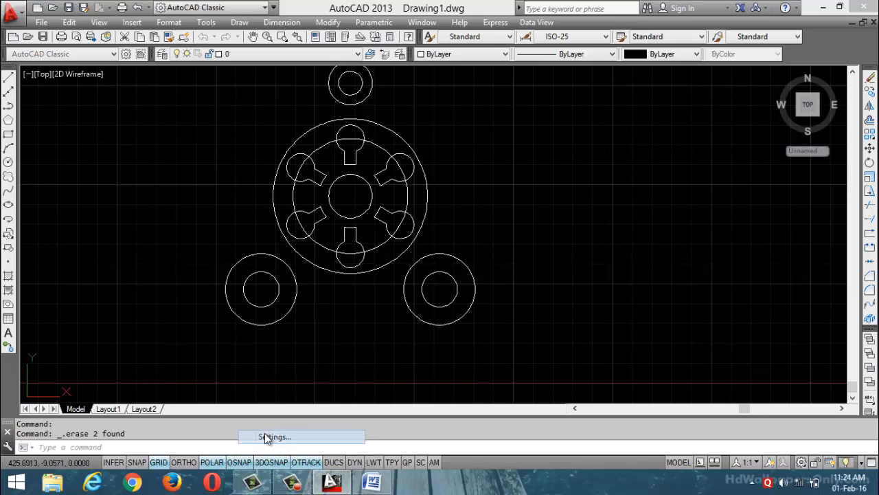
{"action": "left_click", "coordinate": [544, 184]}
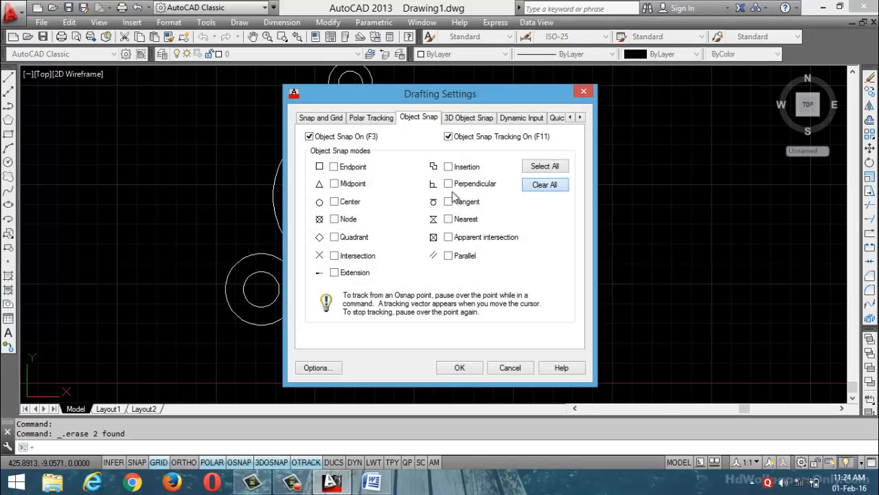
{"action": "left_click", "coordinate": [448, 202]}
{"action": "left_click", "coordinate": [460, 368]}
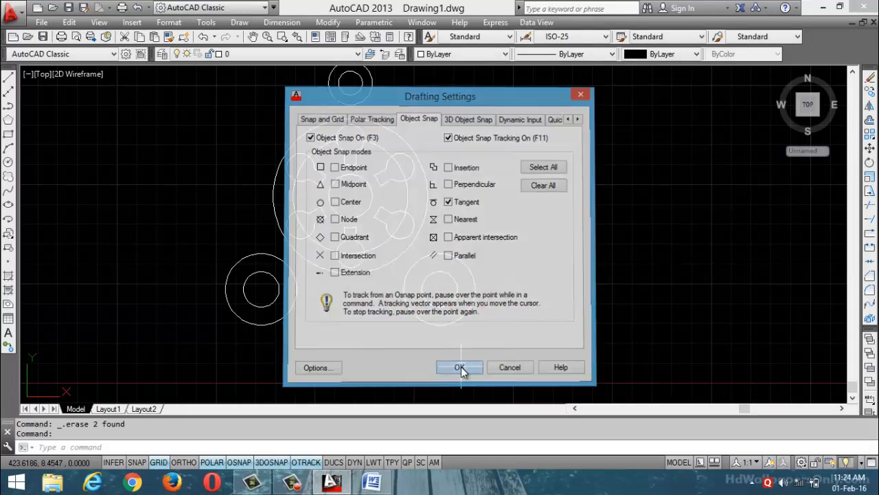
Step: Draw a line tangent to the undersides of the outer circles of the two lower bosses
{"action": "left_click", "coordinate": [9, 78]}
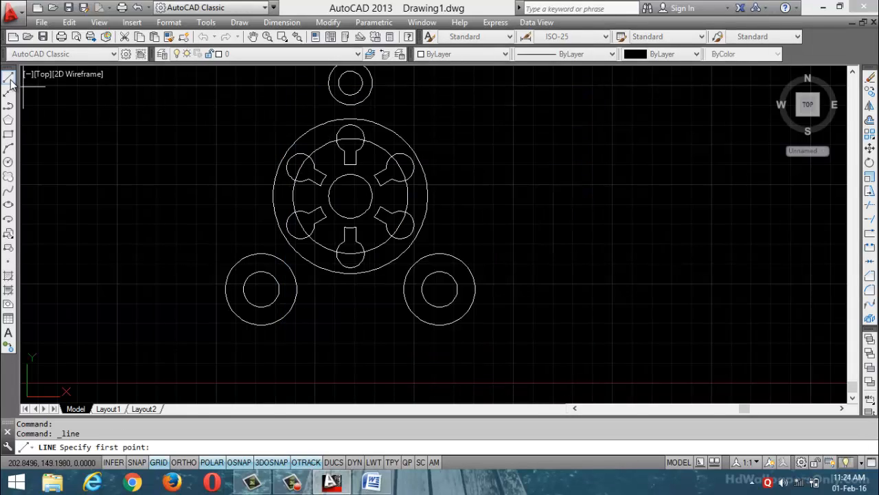
{"action": "left_click", "coordinate": [251, 324]}
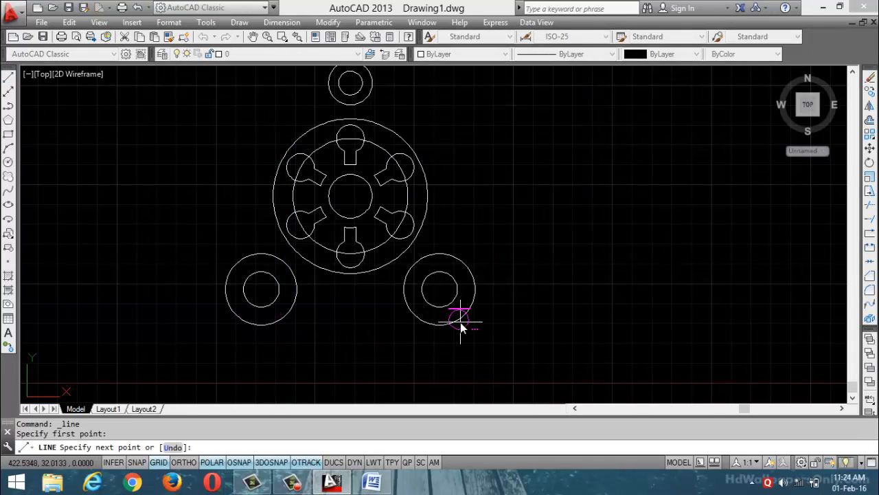
{"action": "left_click", "coordinate": [443, 327]}
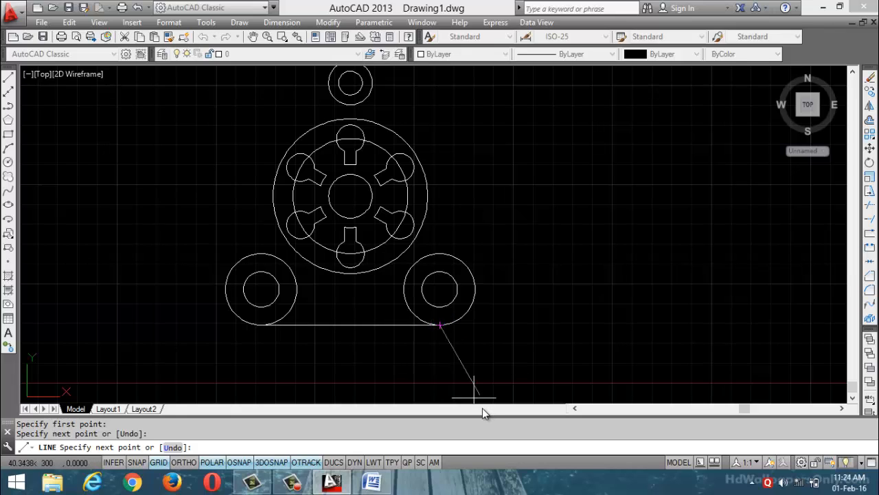
{"action": "key", "text": "Return"}
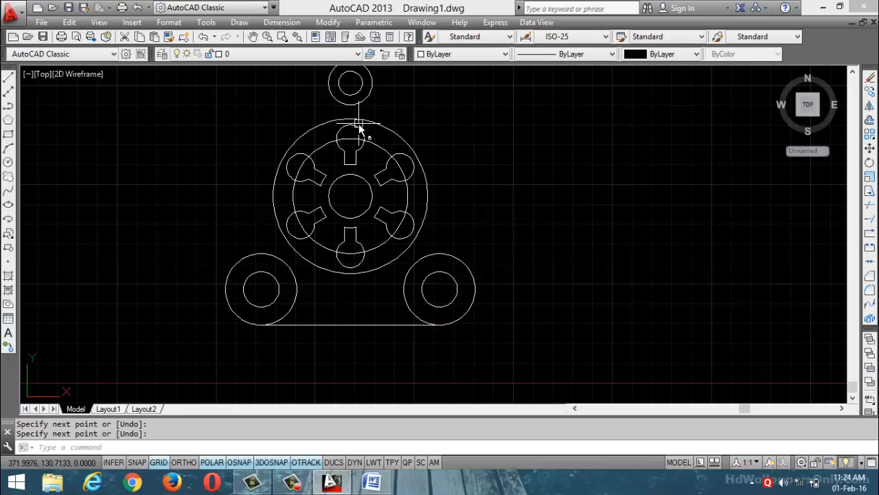
Step: Draw a Tan, Tan, Radius circle of radius 73 tangent to the outer circles of the top boss and the lower-left boss
{"action": "left_click", "coordinate": [240, 22]}
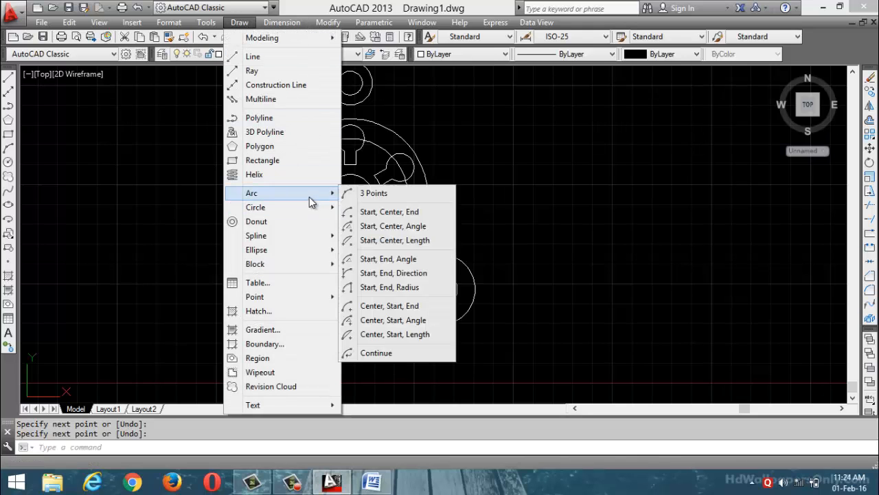
{"action": "mouse_move", "coordinate": [307, 208]}
{"action": "left_click", "coordinate": [424, 273]}
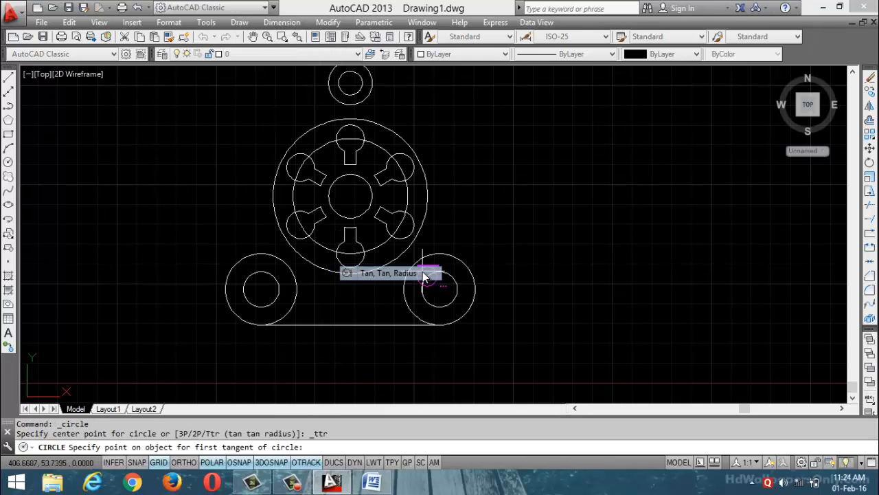
{"action": "scroll", "coordinate": [358, 261], "scroll_direction": "down", "scroll_amount": 4}
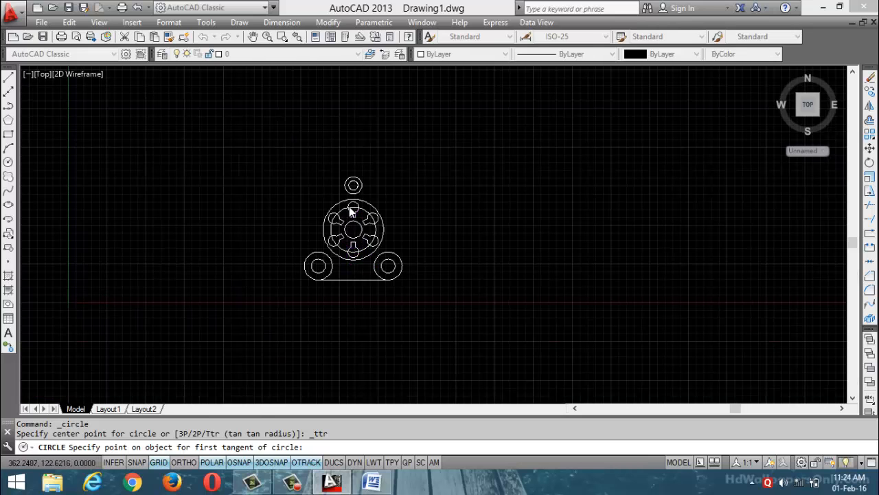
{"action": "scroll", "coordinate": [348, 163], "scroll_direction": "up", "scroll_amount": 6}
{"action": "left_click", "coordinate": [339, 118]}
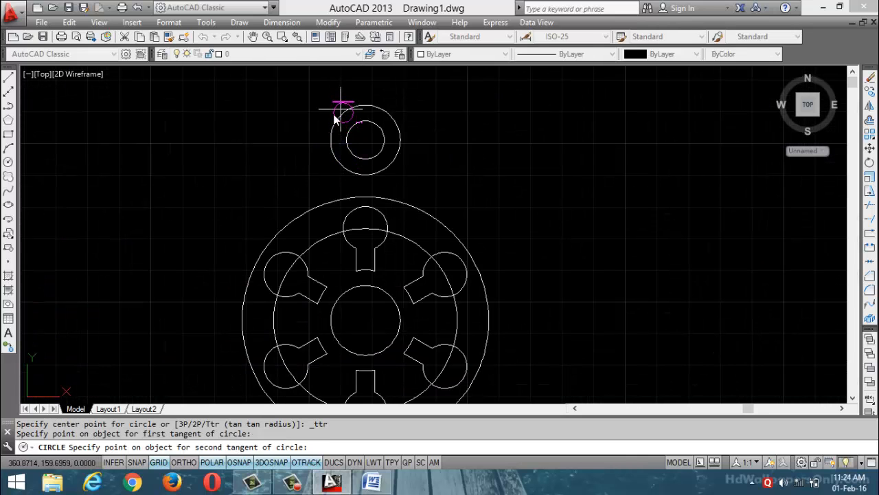
{"action": "scroll", "coordinate": [284, 149], "scroll_direction": "down", "scroll_amount": 5}
{"action": "scroll", "coordinate": [258, 197], "scroll_direction": "up", "scroll_amount": 4}
{"action": "scroll", "coordinate": [283, 184], "scroll_direction": "up", "scroll_amount": 4}
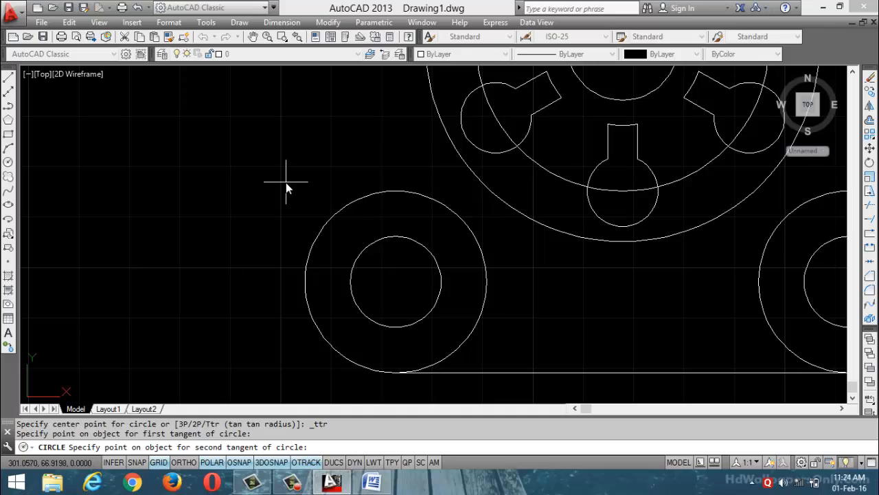
{"action": "left_click", "coordinate": [478, 253]}
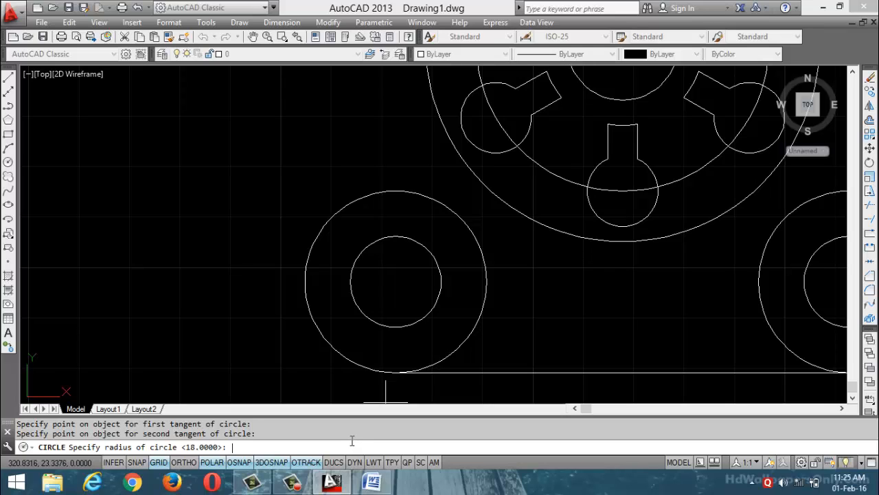
{"action": "type", "text": "73"}
{"action": "key", "text": "Return"}
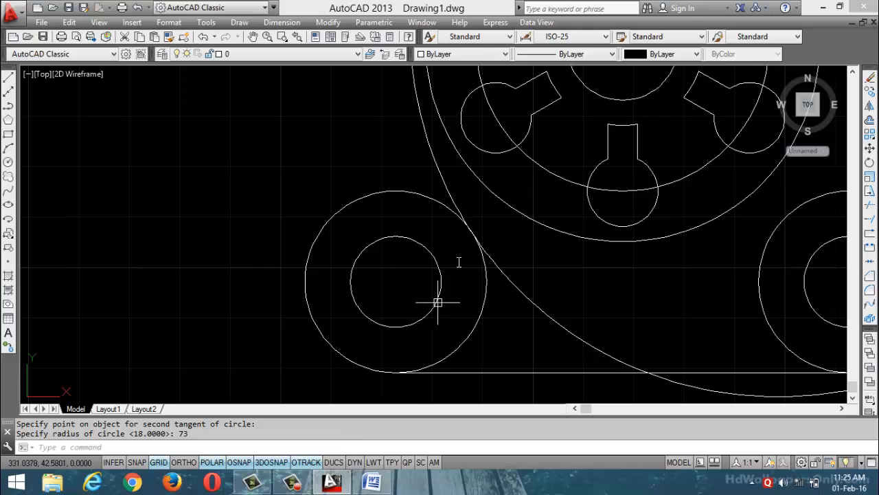
{"action": "scroll", "coordinate": [436, 298], "scroll_direction": "down", "scroll_amount": 4}
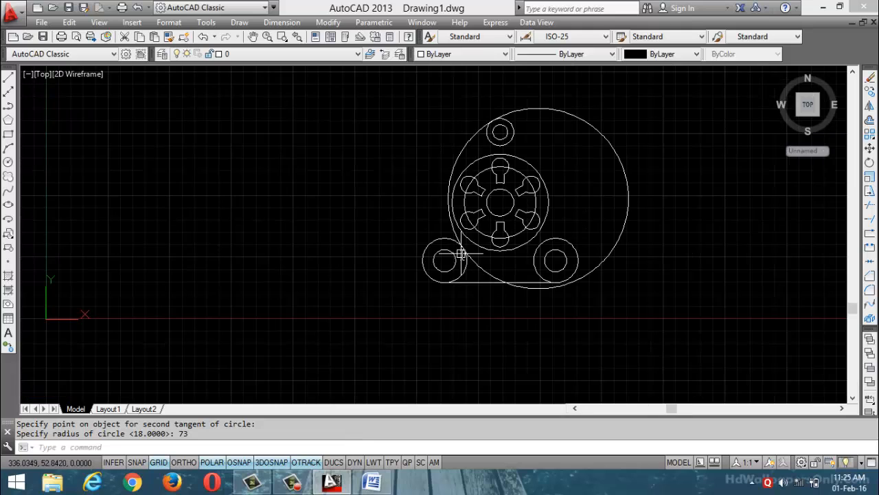
Step: Check the side curve in the Word reference, and in AutoCAD trim the radius 73 circle to its left arc between bosses, erasing the leftover piece
{"action": "left_click", "coordinate": [371, 482]}
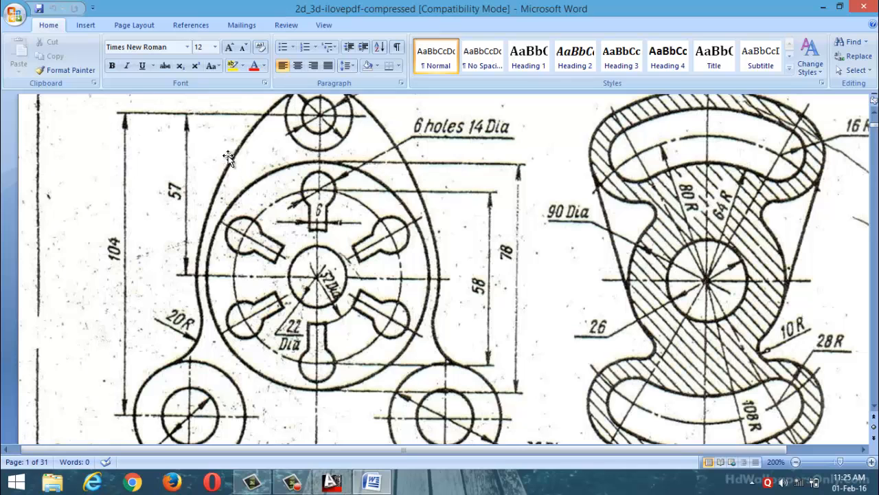
{"action": "left_click", "coordinate": [823, 7]}
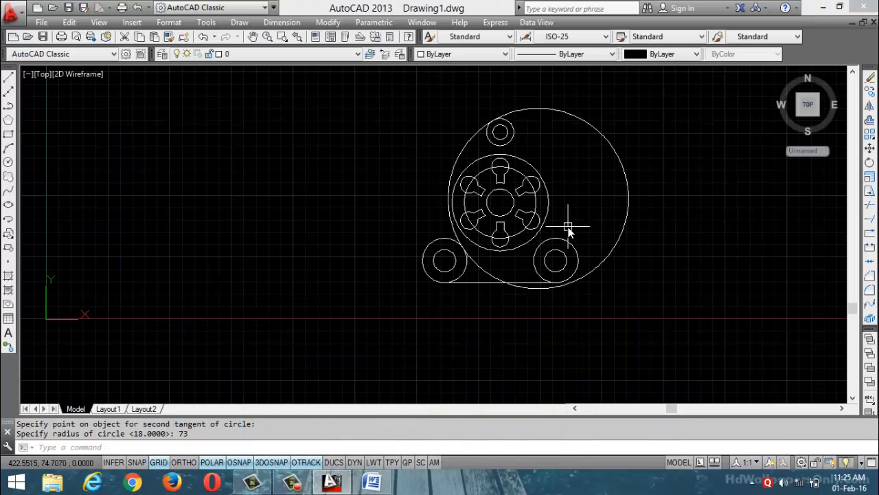
{"action": "type", "text": "tr"}
{"action": "key", "text": "Return"}
{"action": "key", "text": "Return"}
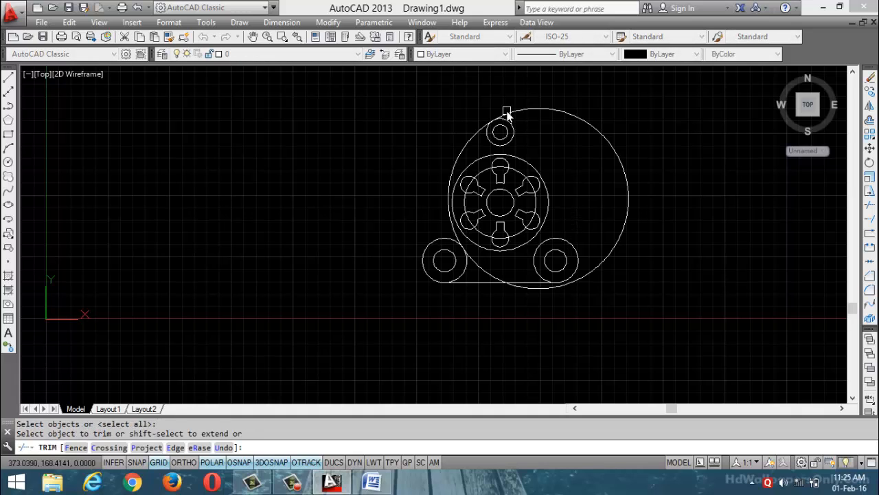
{"action": "left_click", "coordinate": [506, 112]}
{"action": "left_click", "coordinate": [483, 269]}
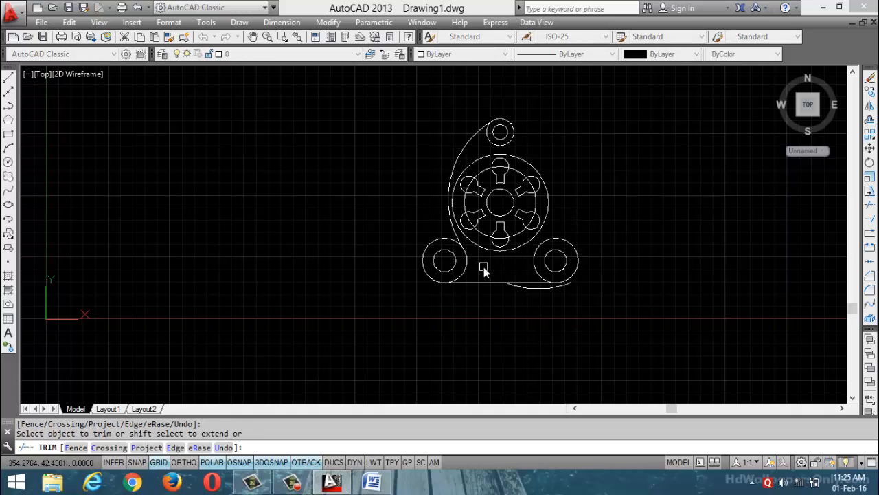
{"action": "key", "text": "Escape"}
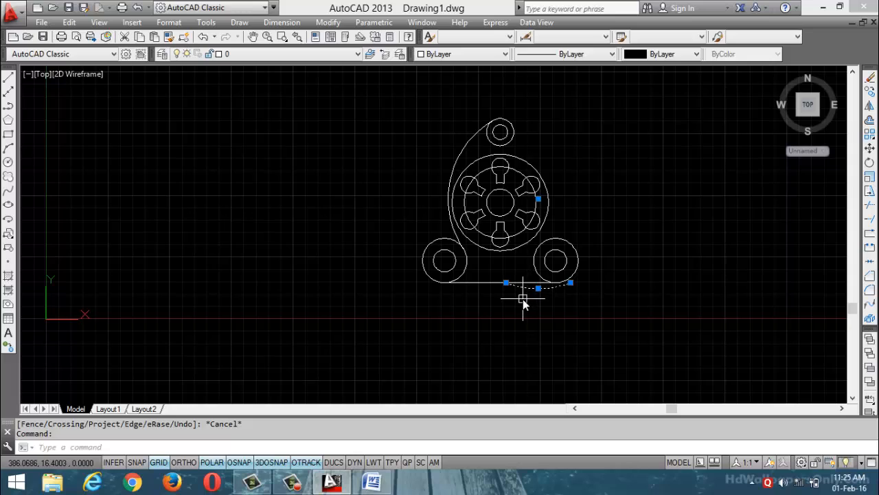
{"action": "key", "text": "Delete"}
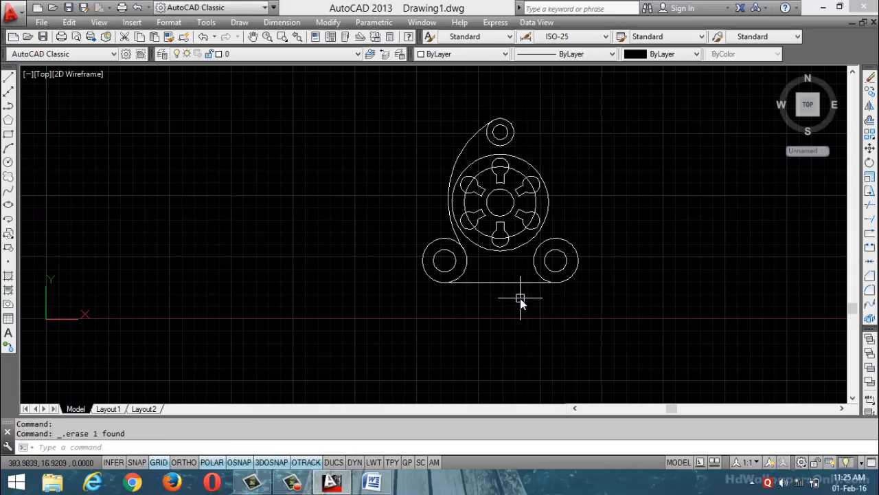
{"action": "type", "text": "mi"}
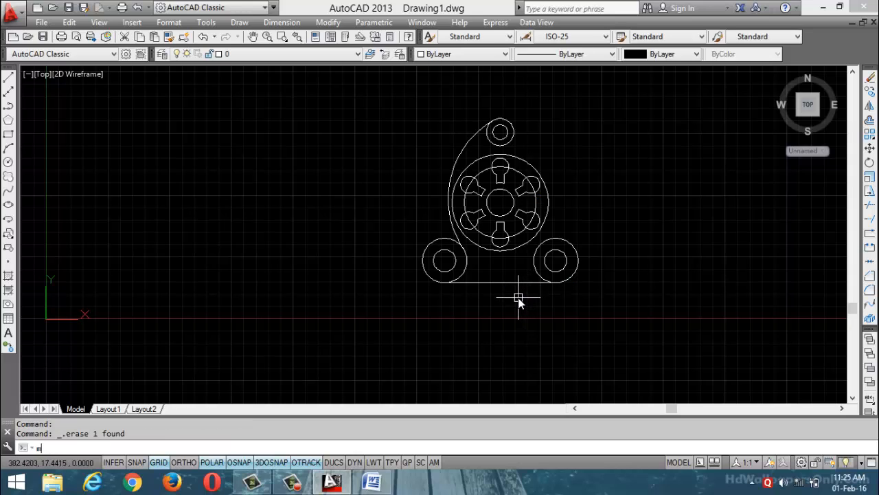
{"action": "key", "text": "Return"}
{"action": "key", "text": "Escape"}
{"action": "key", "text": "Escape"}
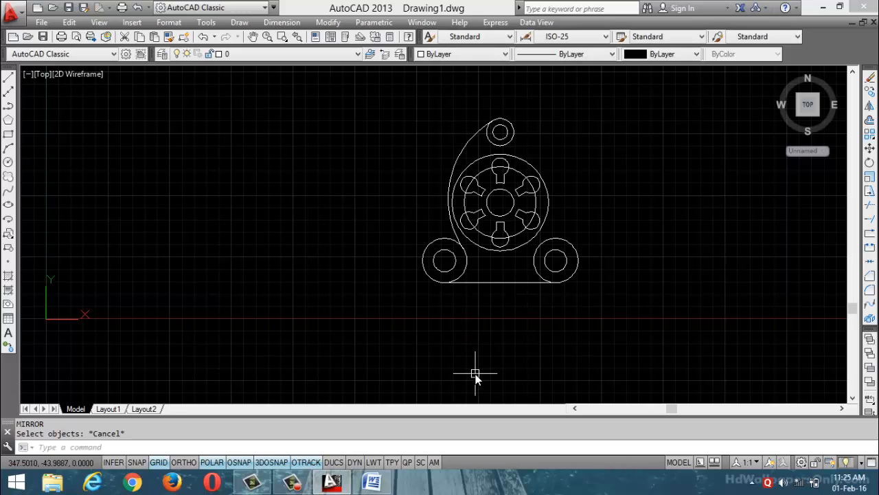
Step: Fillet the outer circle of the lower-left boss and the left side arc with a radius of 20
{"action": "scroll", "coordinate": [484, 264], "scroll_direction": "up", "scroll_amount": 8}
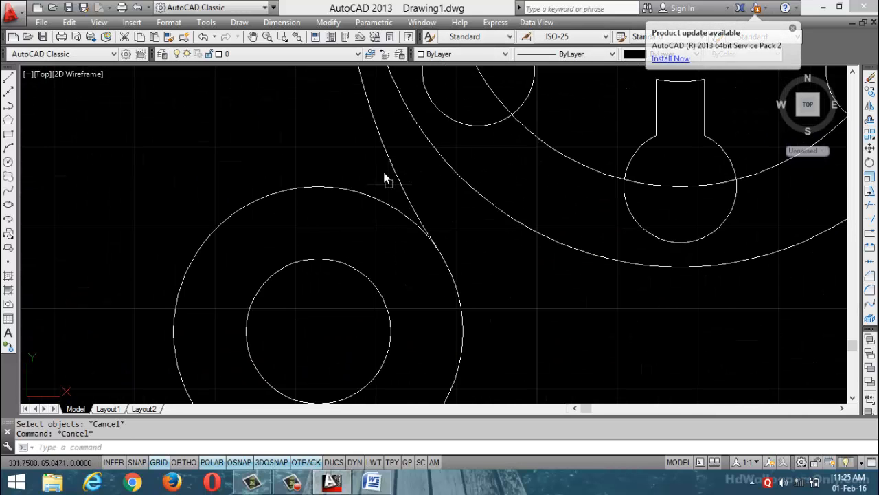
{"action": "type", "text": "f"}
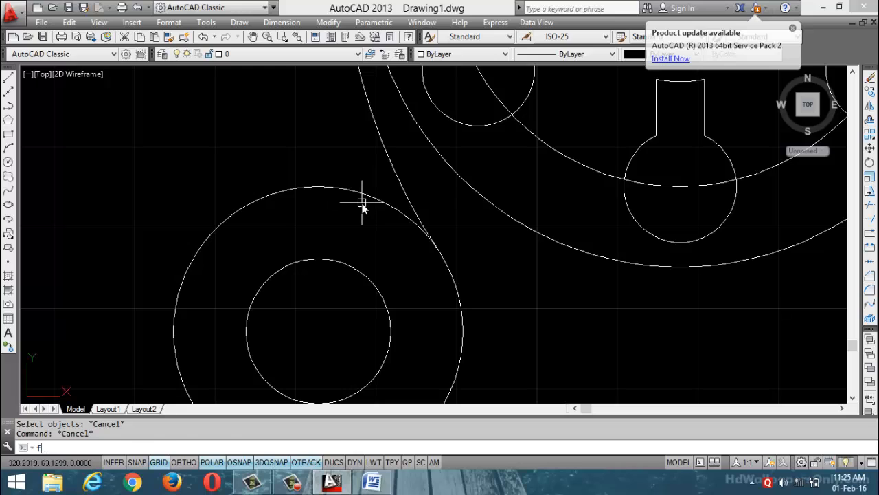
{"action": "key", "text": "Return"}
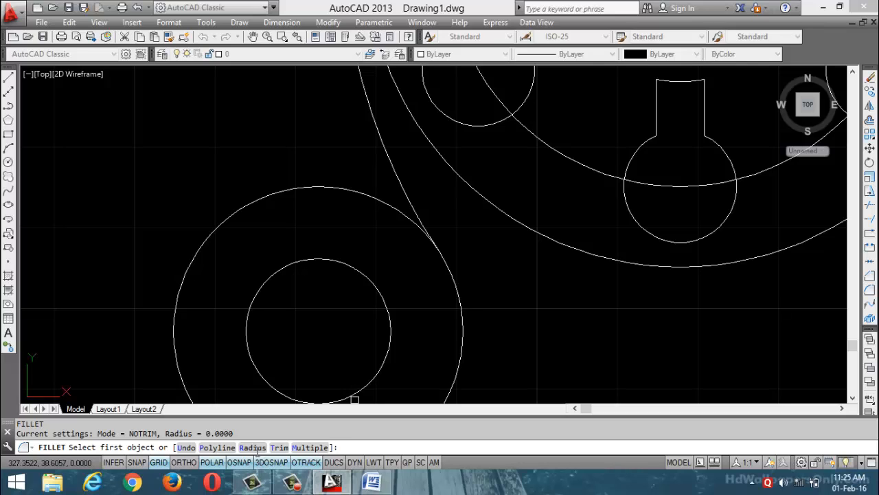
{"action": "left_click", "coordinate": [254, 448]}
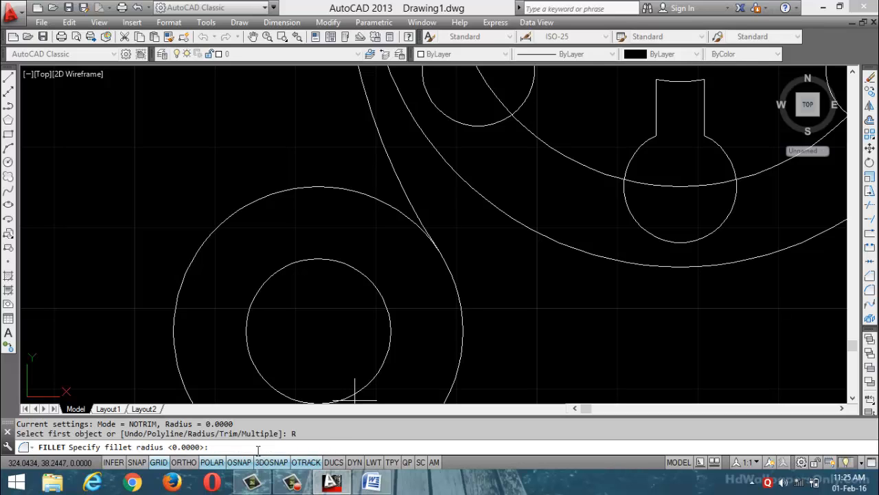
{"action": "type", "text": "20"}
{"action": "key", "text": "Return"}
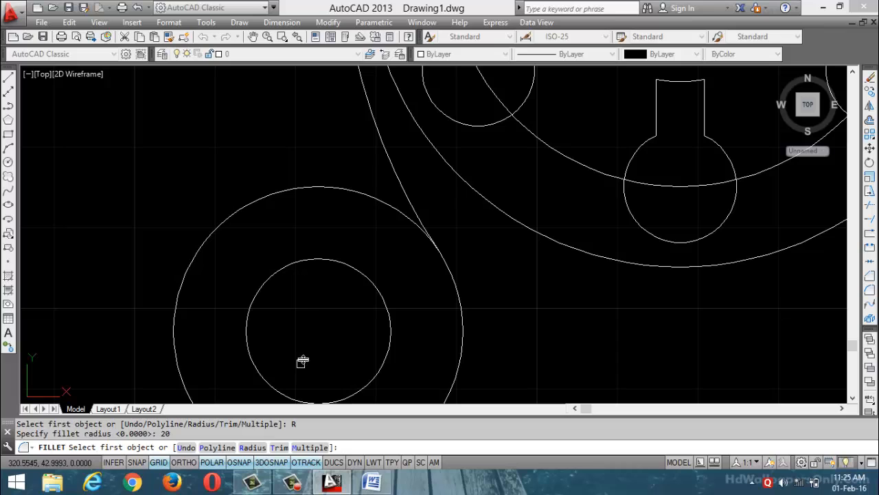
{"action": "left_click", "coordinate": [347, 188]}
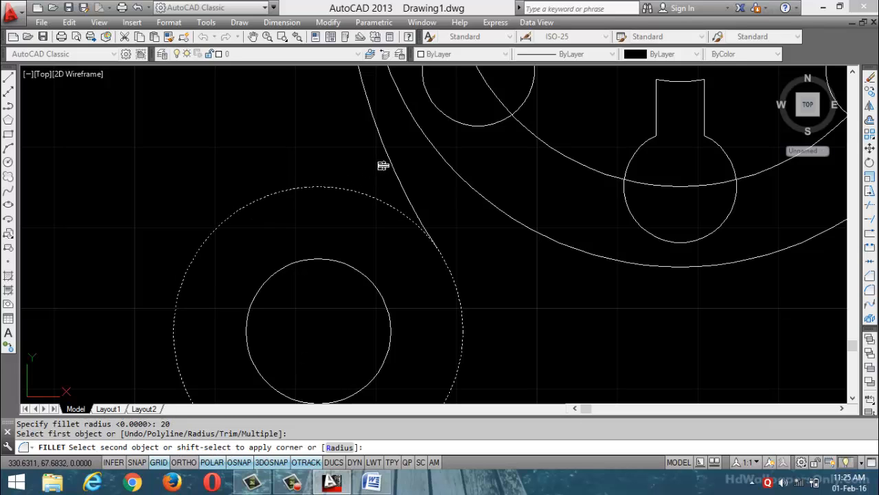
{"action": "left_click", "coordinate": [409, 196]}
{"action": "scroll", "coordinate": [410, 197], "scroll_direction": "down", "scroll_amount": 4}
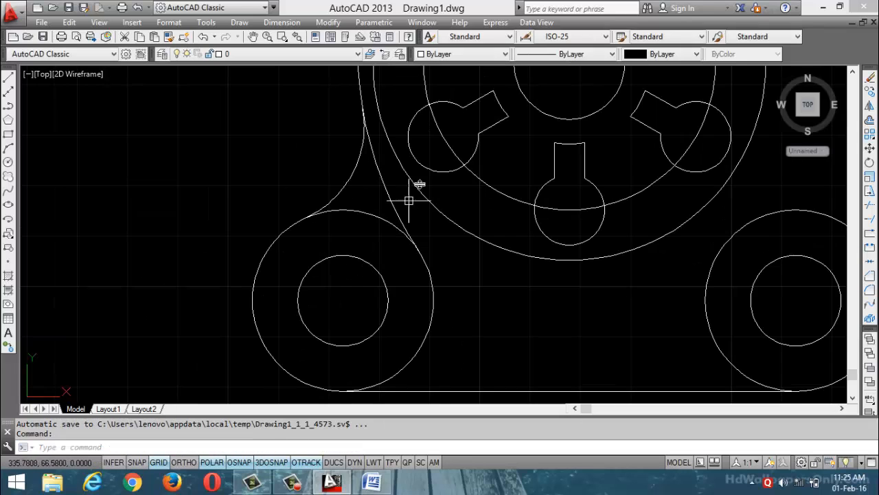
Step: Trim away the piece of the left side arc between the fillet and the lower-left boss
{"action": "scroll", "coordinate": [436, 157], "scroll_direction": "up", "scroll_amount": 3}
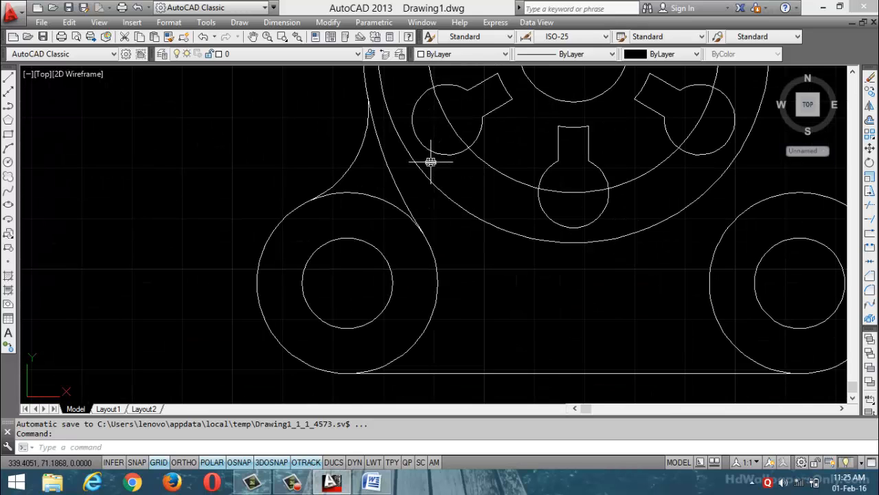
{"action": "type", "text": "tr"}
{"action": "key", "text": "Return"}
{"action": "left_click", "coordinate": [404, 194]}
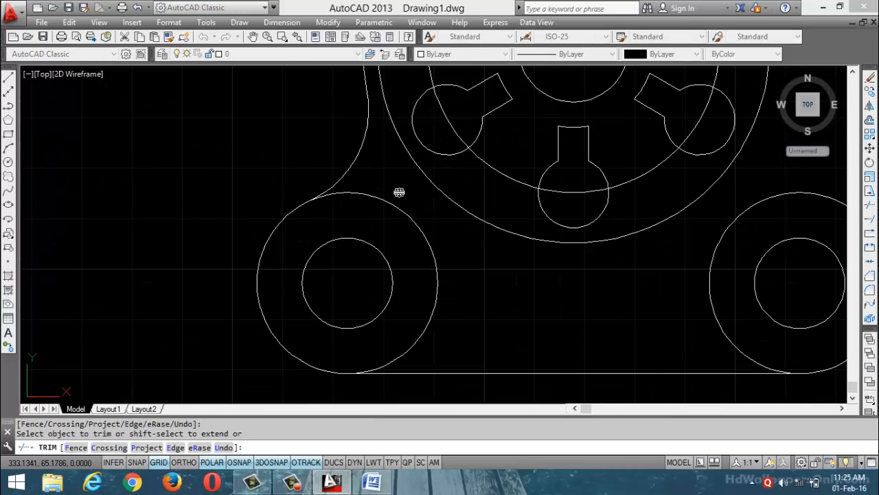
{"action": "scroll", "coordinate": [398, 248], "scroll_direction": "down", "scroll_amount": 4}
{"action": "key", "text": "Escape"}
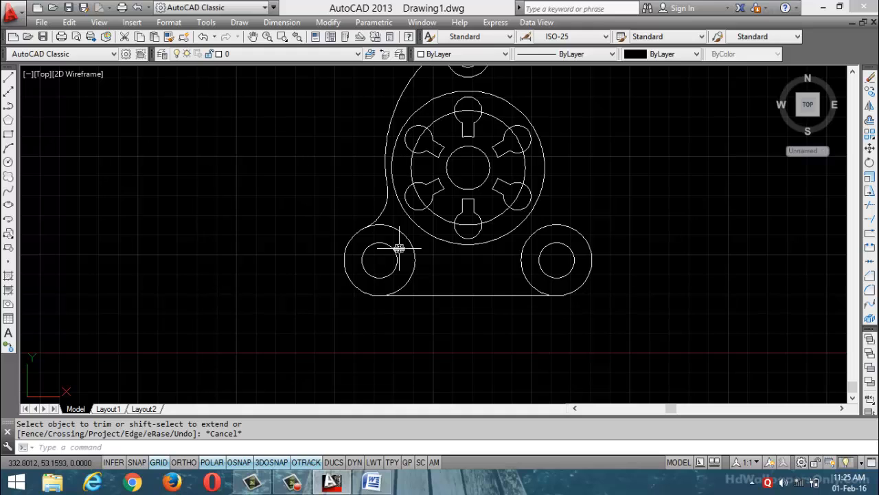
Step: Enable all object snap modes and mirror the left arc and its fillet about the plate's vertical centerline, keeping the originals
{"action": "scroll", "coordinate": [397, 249], "scroll_direction": "up", "scroll_amount": 4}
{"action": "scroll", "coordinate": [391, 187], "scroll_direction": "down", "scroll_amount": 4}
{"action": "scroll", "coordinate": [428, 111], "scroll_direction": "up", "scroll_amount": 3}
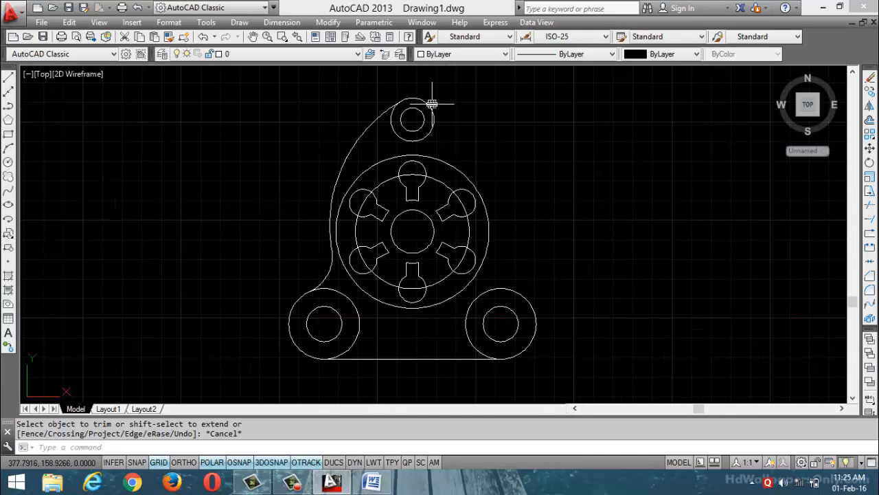
{"action": "type", "text": "mi"}
{"action": "key", "text": "Return"}
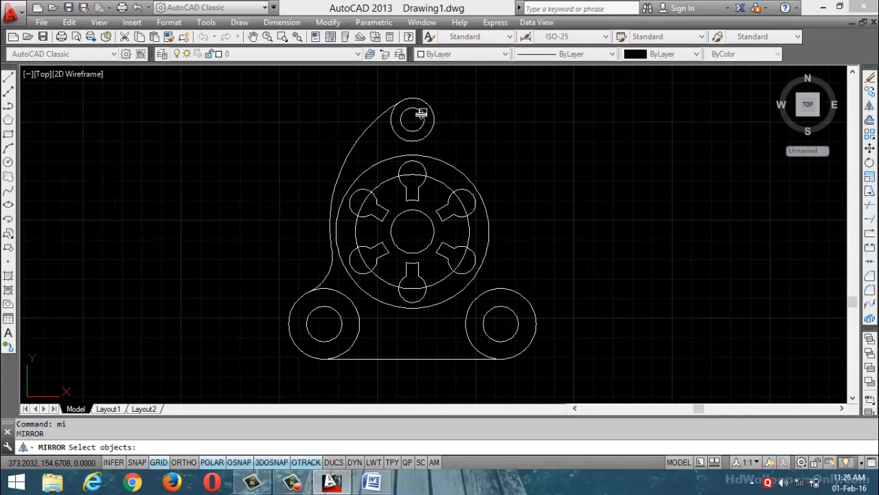
{"action": "left_click", "coordinate": [344, 165]}
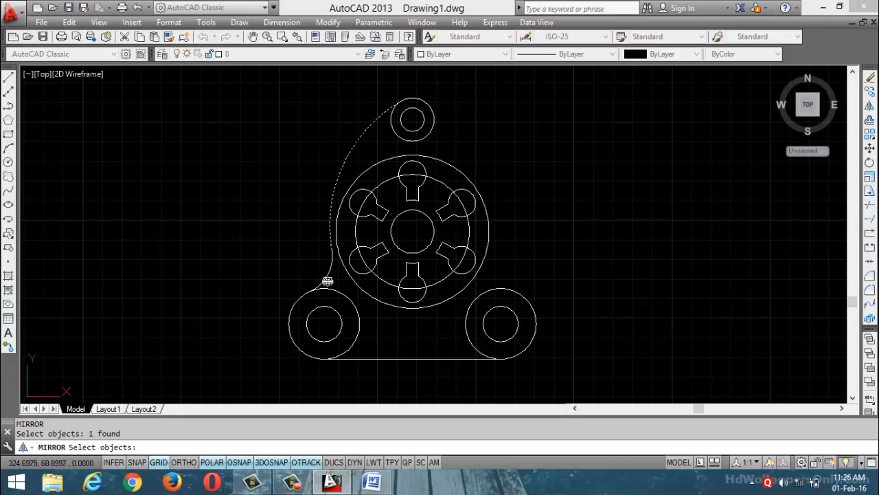
{"action": "left_click", "coordinate": [324, 278]}
{"action": "key", "text": "Return"}
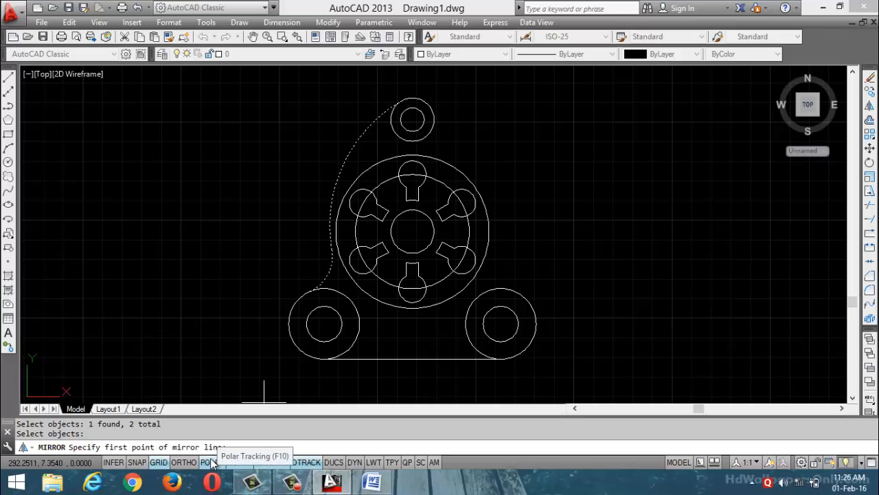
{"action": "right_click", "coordinate": [254, 462]}
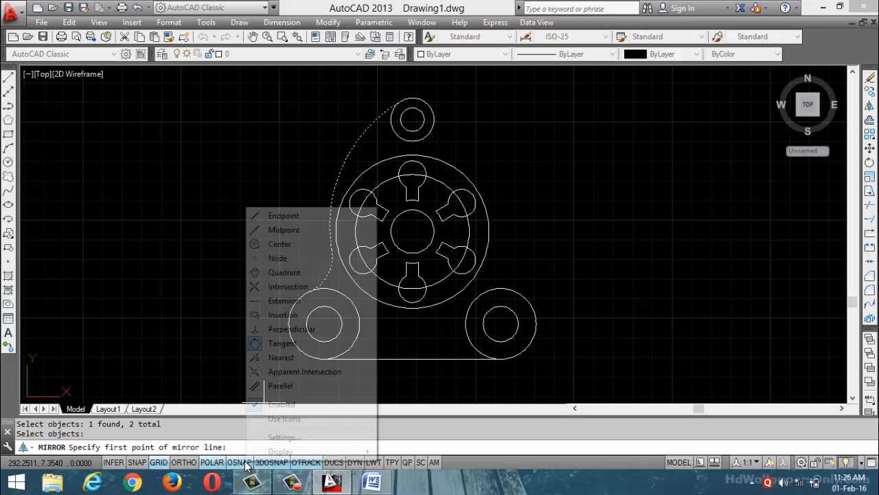
{"action": "left_click", "coordinate": [272, 438]}
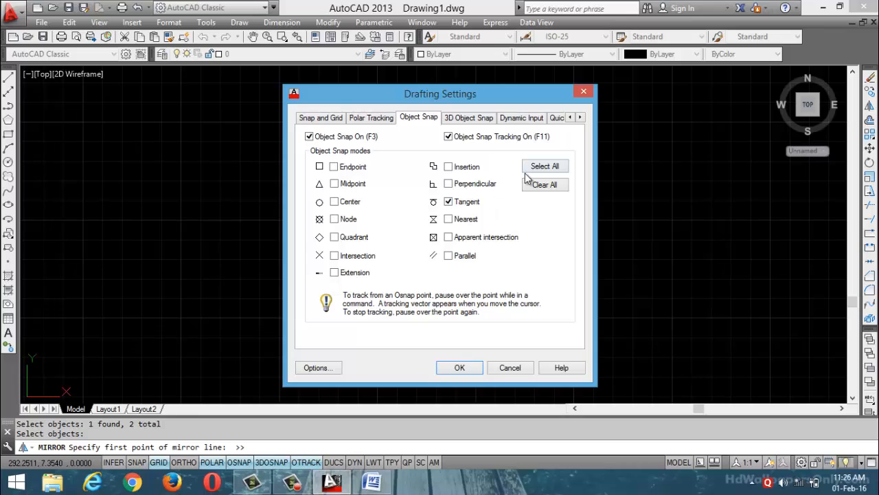
{"action": "left_click", "coordinate": [543, 168]}
{"action": "left_click", "coordinate": [467, 369]}
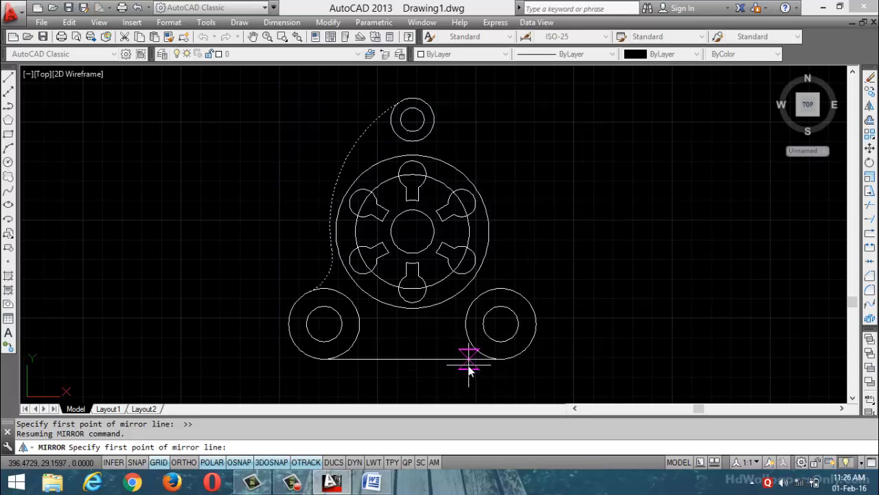
{"action": "left_click", "coordinate": [412, 234]}
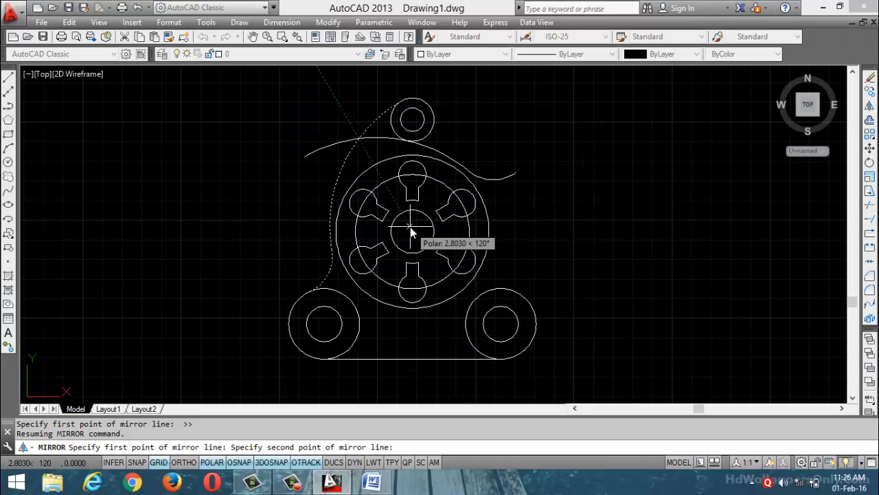
{"action": "left_click", "coordinate": [409, 368]}
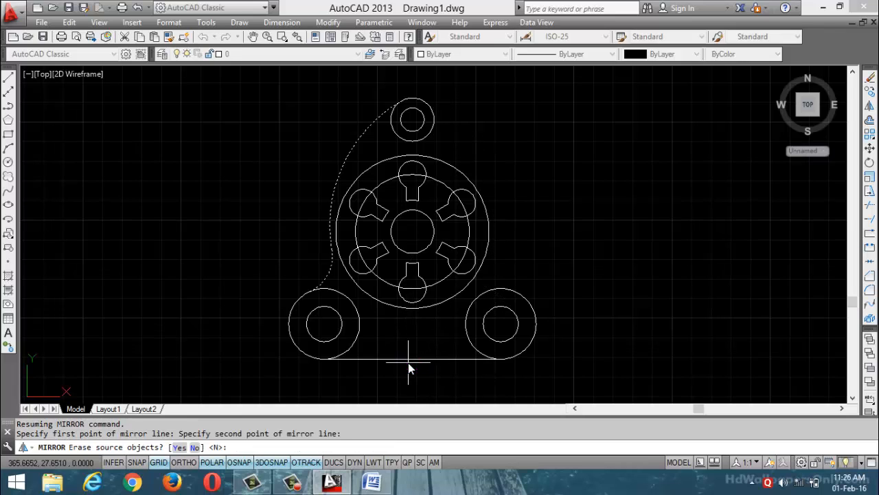
{"action": "key", "text": "Return"}
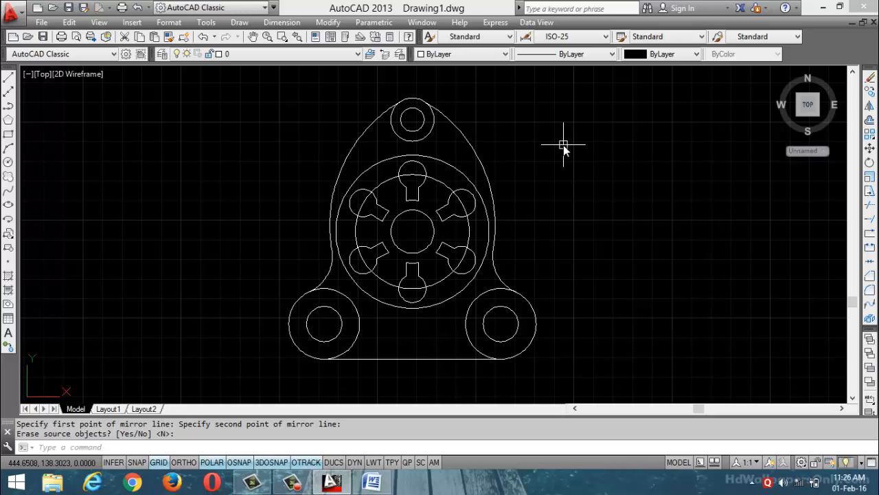
Step: Switch to the Word reference, compare the plate figure, look over the Quadrant and Housing figures, and return to AutoCAD
{"action": "left_click", "coordinate": [370, 481]}
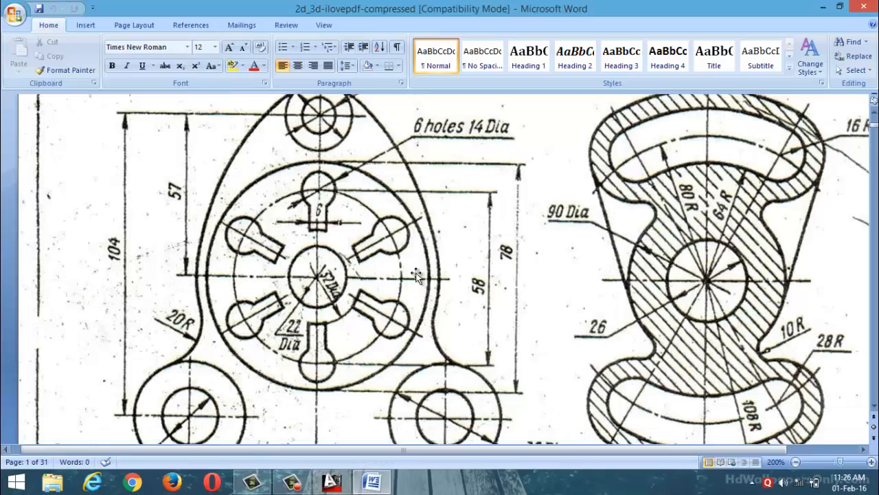
{"action": "scroll", "coordinate": [515, 262], "scroll_direction": "down", "scroll_amount": 2}
{"action": "scroll", "coordinate": [516, 264], "scroll_direction": "up", "scroll_amount": 2}
{"action": "scroll", "coordinate": [516, 264], "scroll_direction": "down", "scroll_amount": 1}
{"action": "scroll", "coordinate": [517, 264], "scroll_direction": "down", "scroll_amount": 5}
{"action": "scroll", "coordinate": [510, 265], "scroll_direction": "up", "scroll_amount": 1}
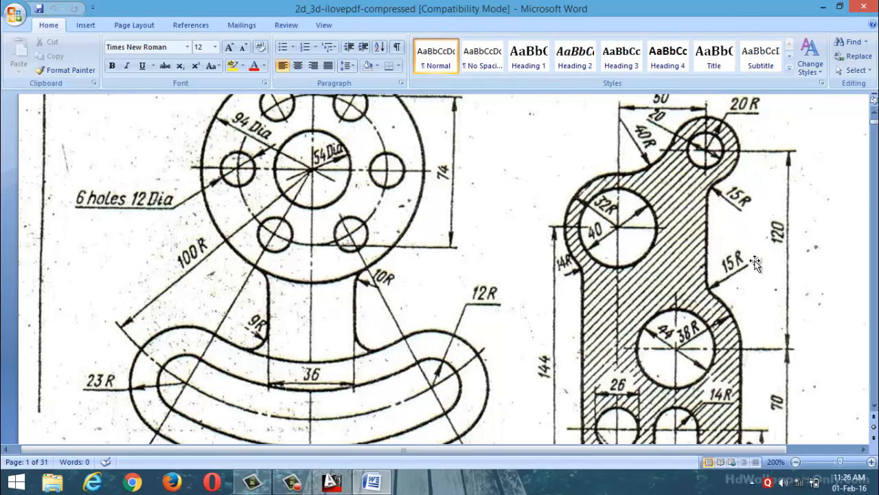
{"action": "left_click", "coordinate": [823, 7]}
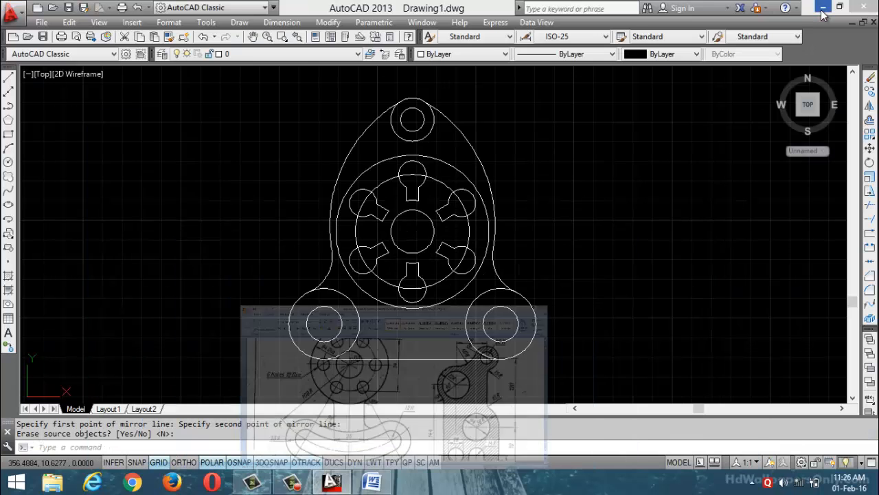
Step: Erase the whole plate drawing, and check the Housing figure's dimensions in the Word reference before returning to AutoCAD
{"action": "key", "text": "ctrl+a"}
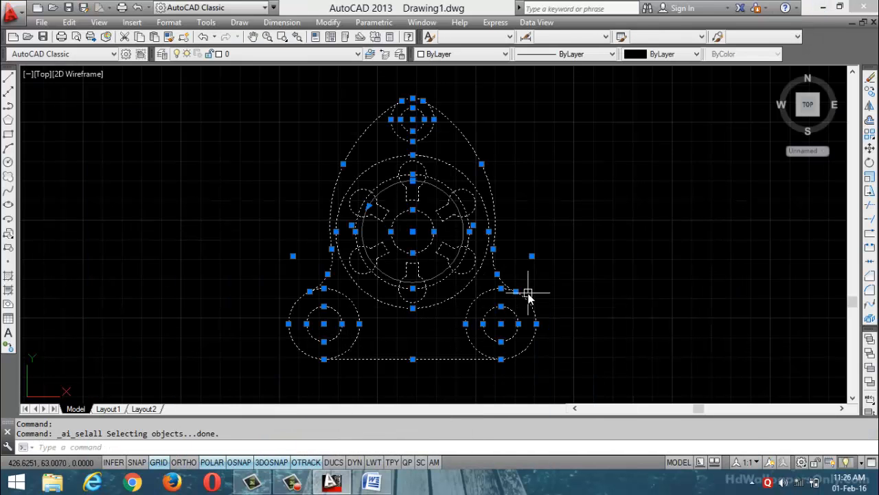
{"action": "key", "text": "Delete"}
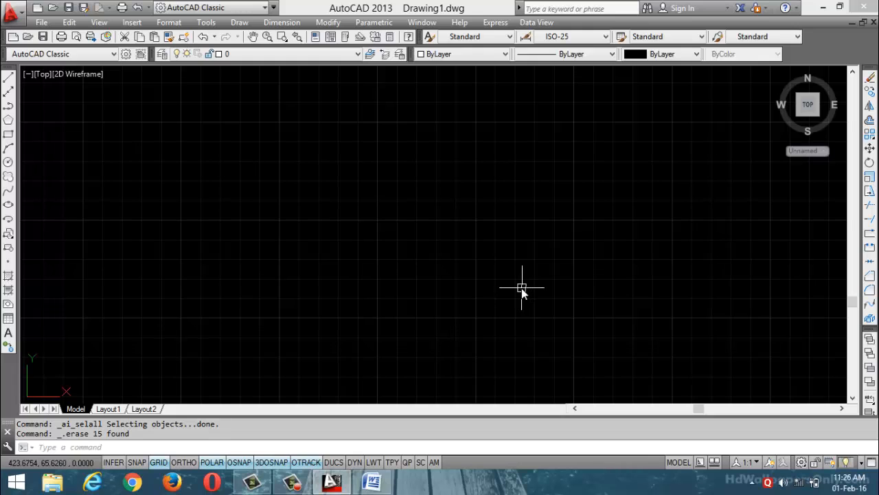
{"action": "left_click", "coordinate": [371, 483]}
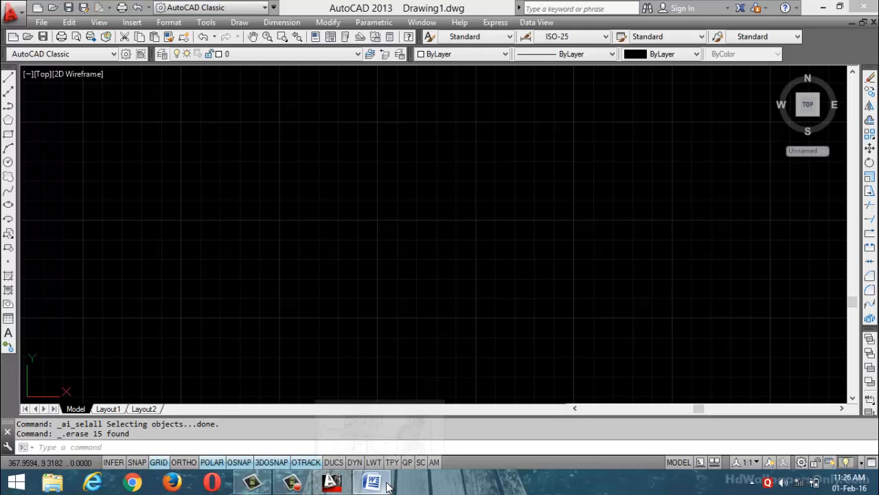
{"action": "scroll", "coordinate": [566, 305], "scroll_direction": "down", "scroll_amount": 1}
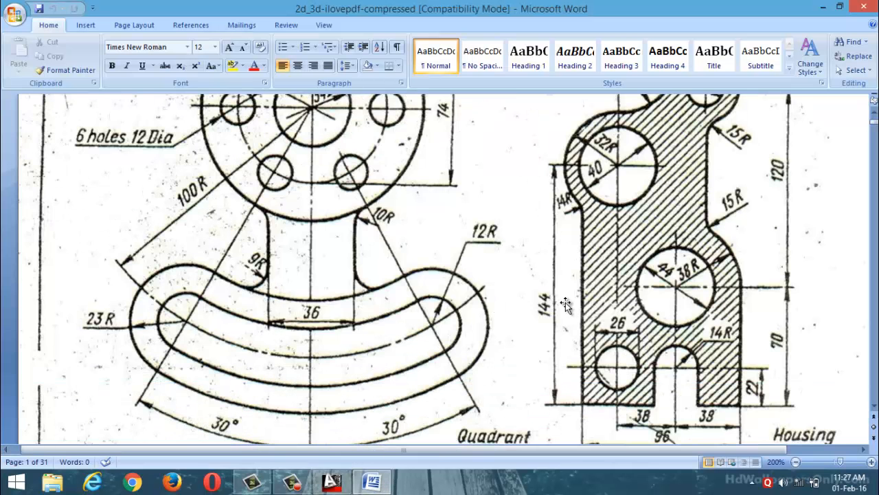
{"action": "scroll", "coordinate": [565, 304], "scroll_direction": "up", "scroll_amount": 1}
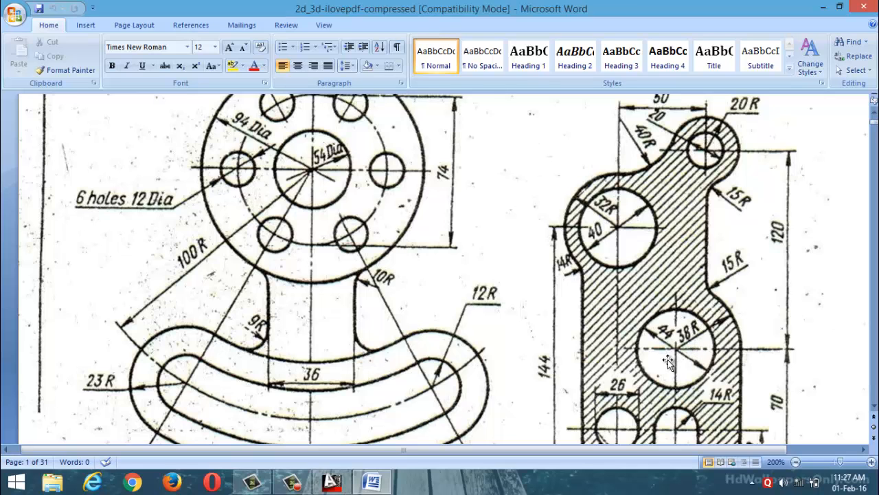
{"action": "left_click", "coordinate": [824, 9]}
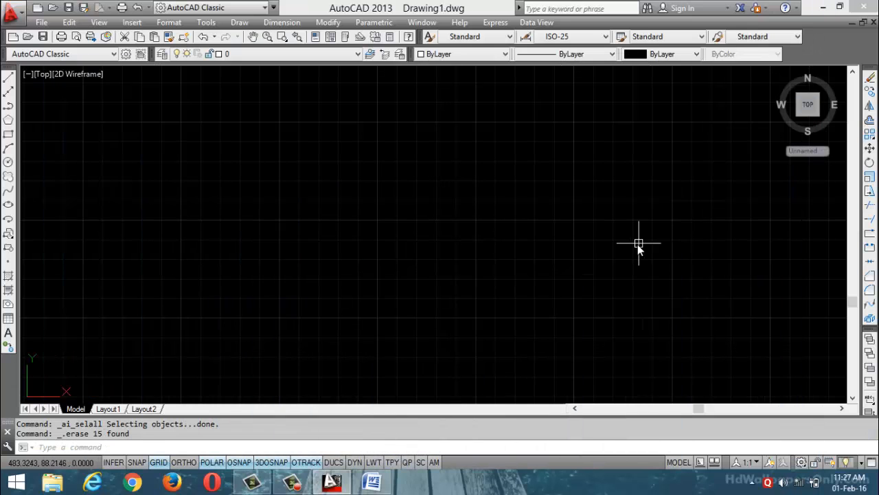
Step: Draw a circle of radius 22 in the empty drawing area for the housing's 44 diameter hole
{"action": "type", "text": "c"}
{"action": "key", "text": "Return"}
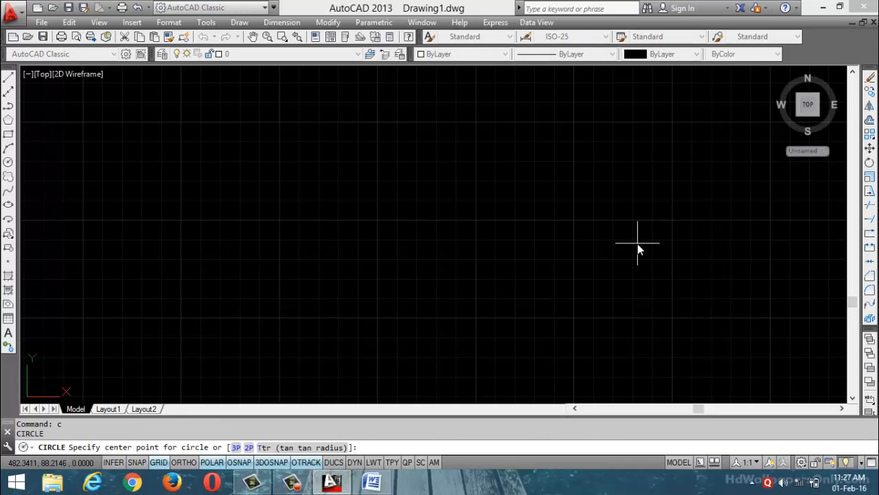
{"action": "left_click", "coordinate": [429, 229]}
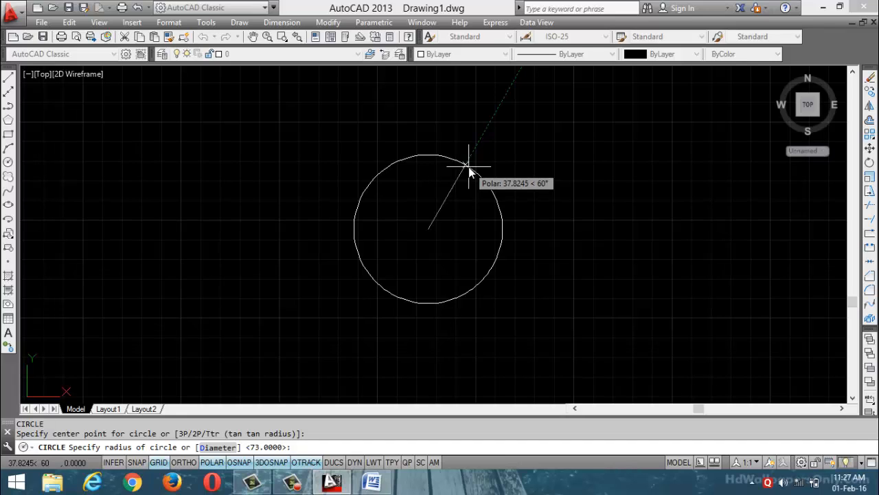
{"action": "type", "text": "22"}
{"action": "key", "text": "Return"}
Step: Draw a concentric circle of radius 38 around the housing's radius 22 hole
{"action": "key", "text": "Return"}
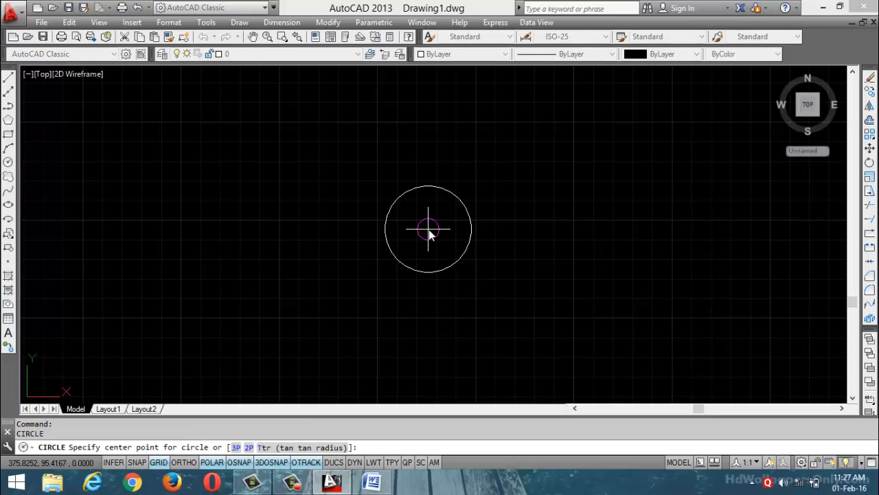
{"action": "left_click", "coordinate": [429, 230]}
{"action": "type", "text": "3"}
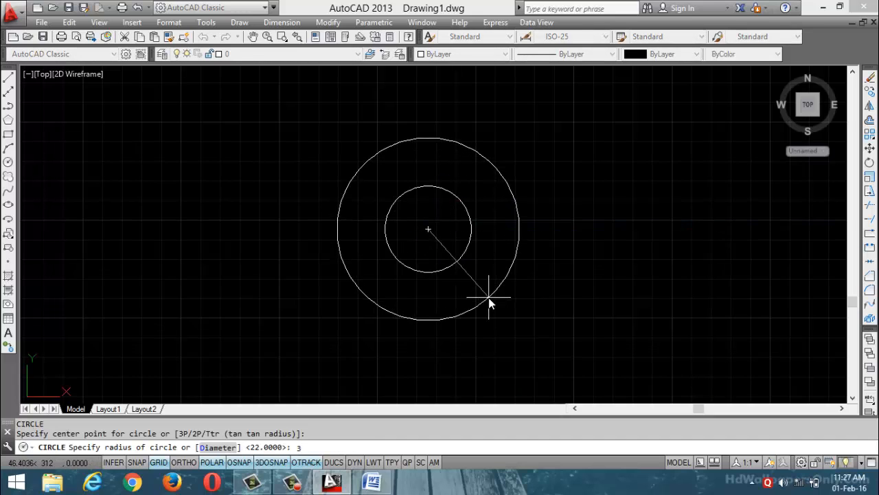
{"action": "type", "text": "8"}
{"action": "key", "text": "Return"}
{"action": "scroll", "coordinate": [489, 289], "scroll_direction": "down", "scroll_amount": 3}
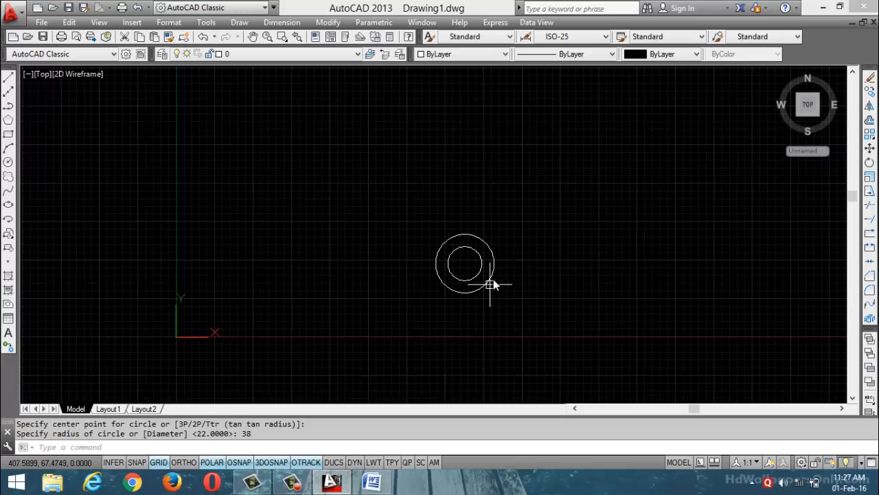
{"action": "scroll", "coordinate": [485, 221], "scroll_direction": "up", "scroll_amount": 2}
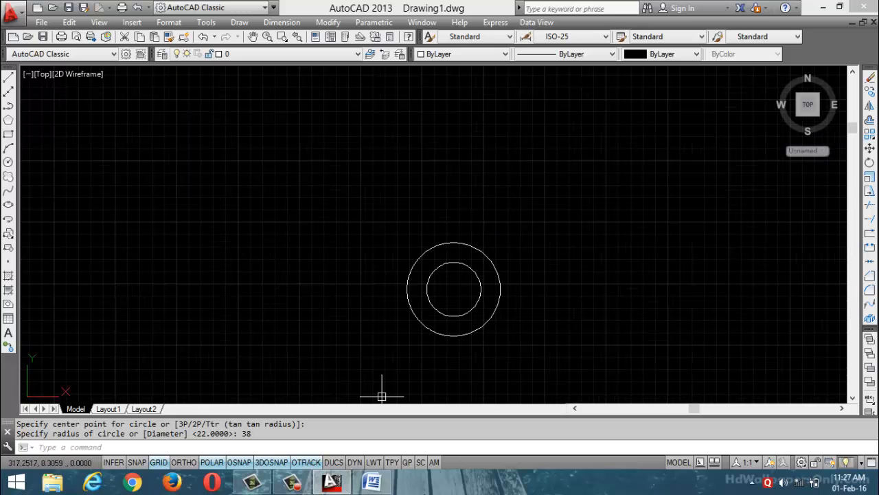
Step: Switch to the Word reference, check the Housing figure's hole positions and dimensions, and return to AutoCAD
{"action": "left_click", "coordinate": [372, 483]}
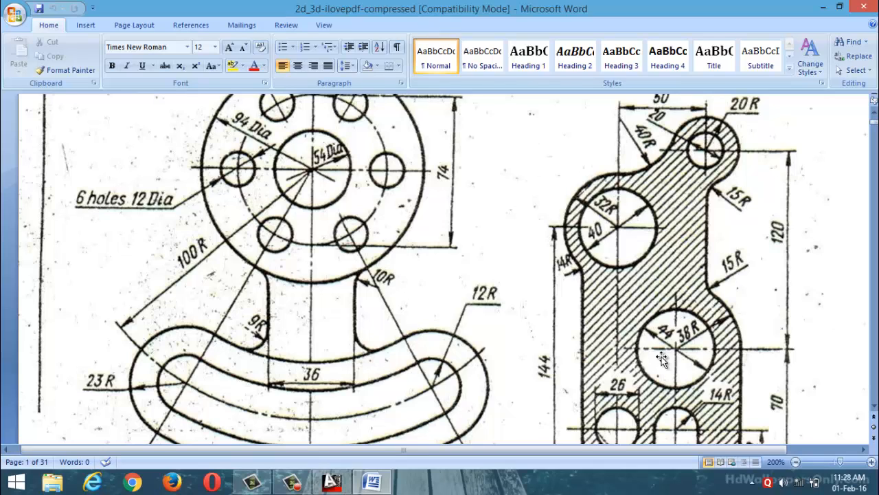
{"action": "scroll", "coordinate": [650, 275], "scroll_direction": "down", "scroll_amount": 4}
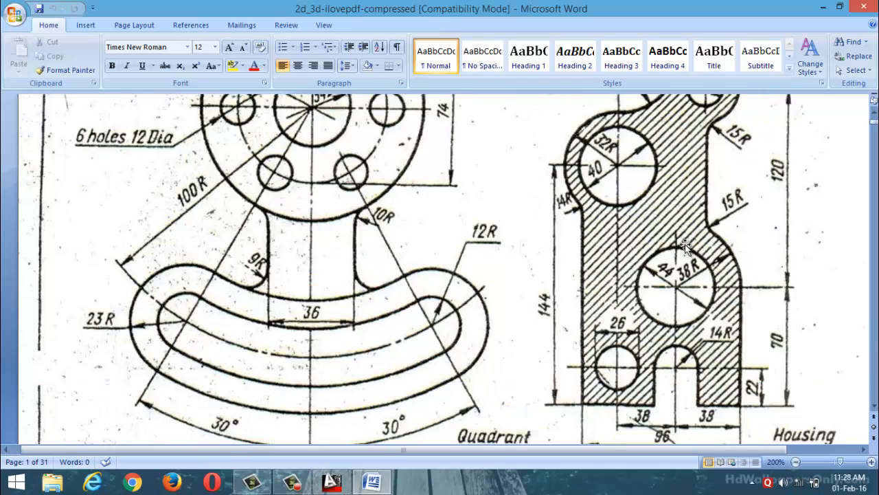
{"action": "scroll", "coordinate": [636, 245], "scroll_direction": "up", "scroll_amount": 3}
{"action": "left_click", "coordinate": [824, 14]}
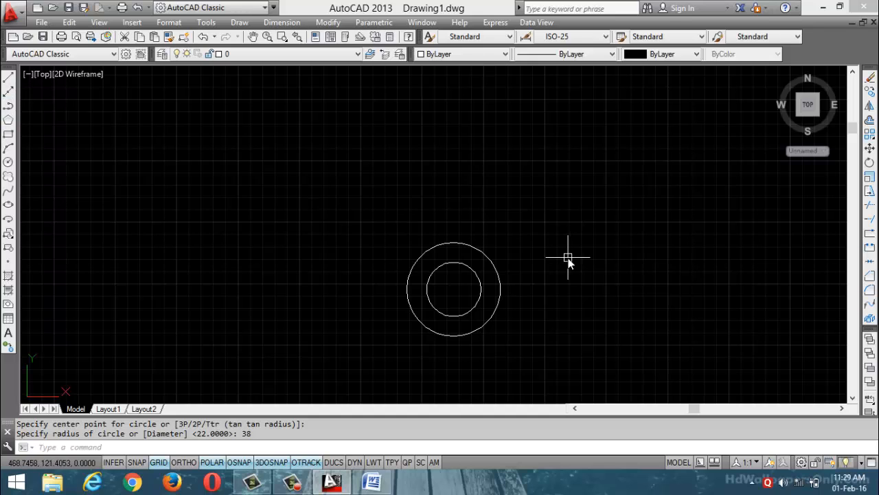
Step: Draw construction lines from the centre of the radius 22 circle, 38 horizontally to the left and 74 vertically upward
{"action": "type", "text": "1"}
{"action": "key", "text": "Return"}
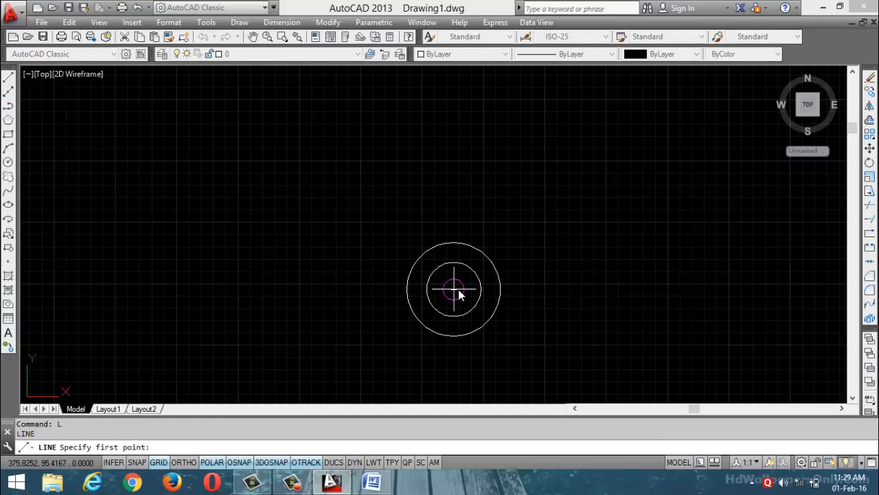
{"action": "left_click", "coordinate": [459, 293]}
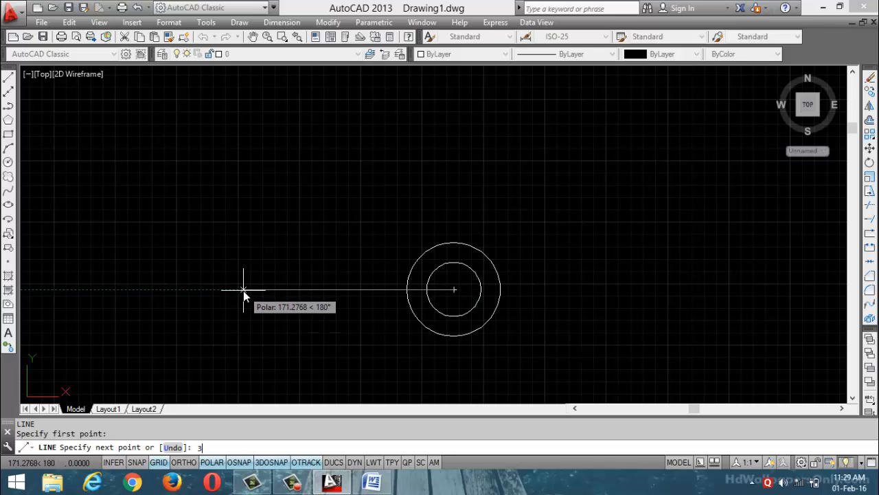
{"action": "key", "text": "Return"}
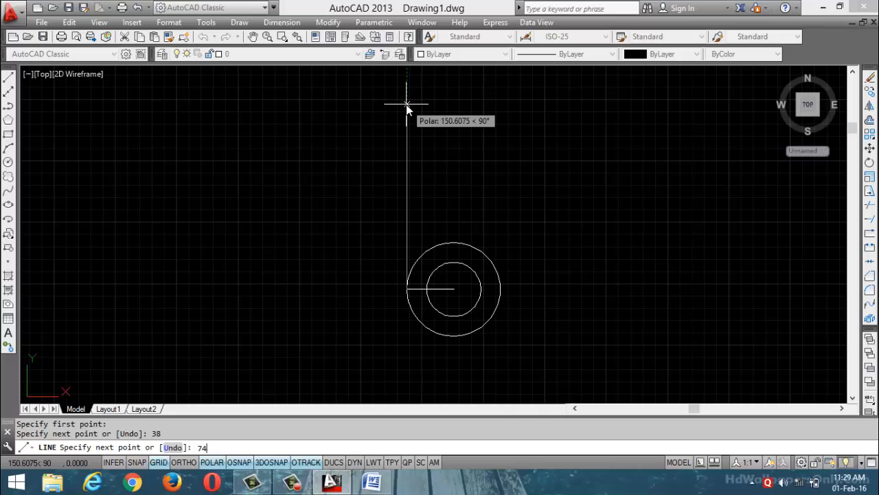
{"action": "key", "text": "Return"}
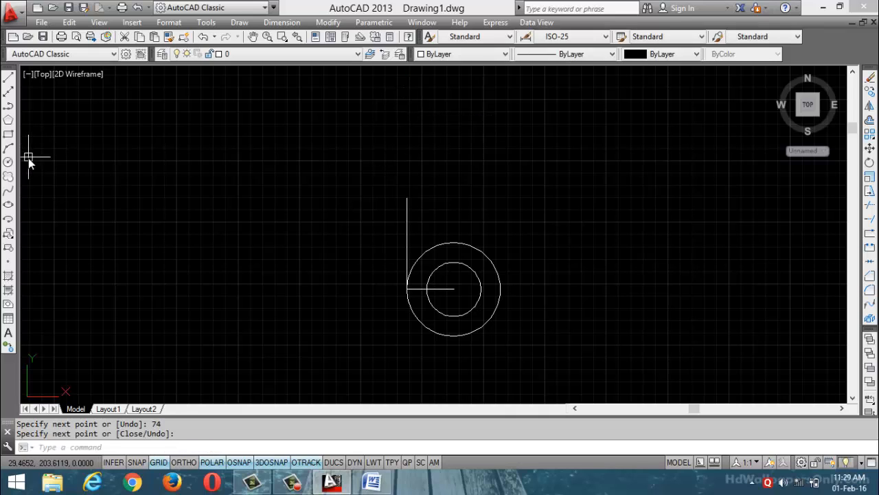
Step: Draw a circle of radius 20 centred on the upper end of the 74 long construction line
{"action": "type", "text": "c"}
{"action": "key", "text": "Return"}
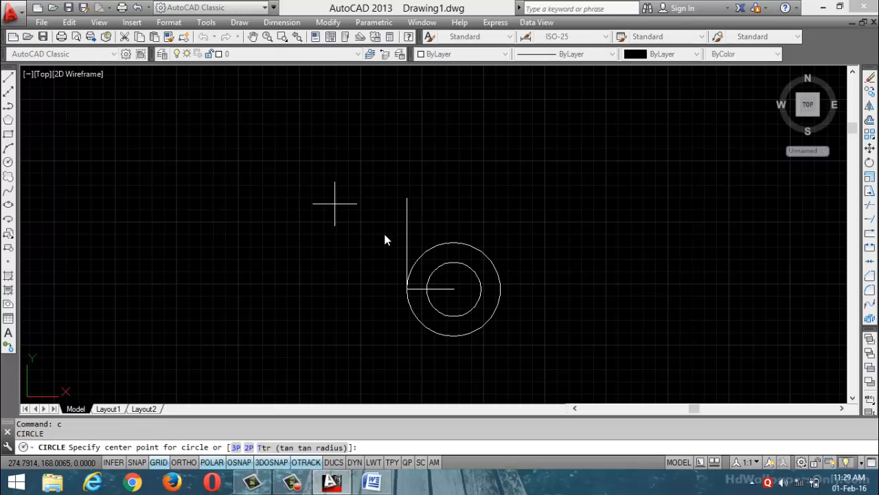
{"action": "left_click", "coordinate": [407, 198]}
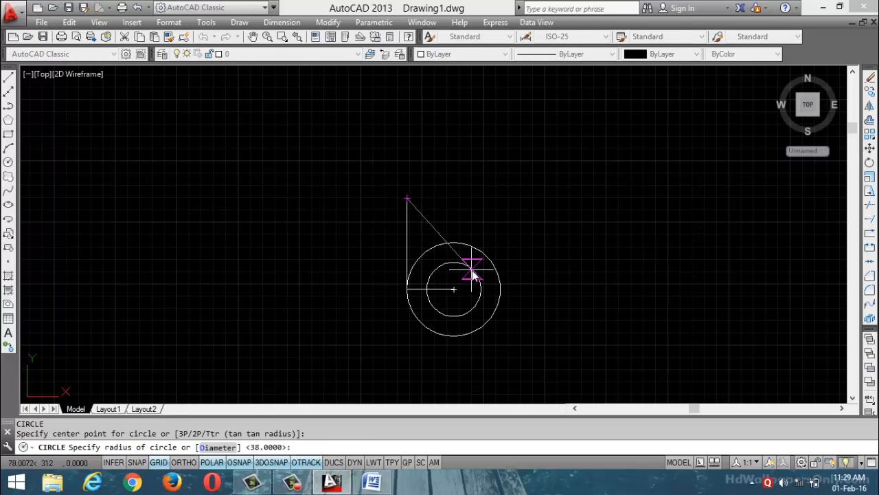
{"action": "type", "text": "2"}
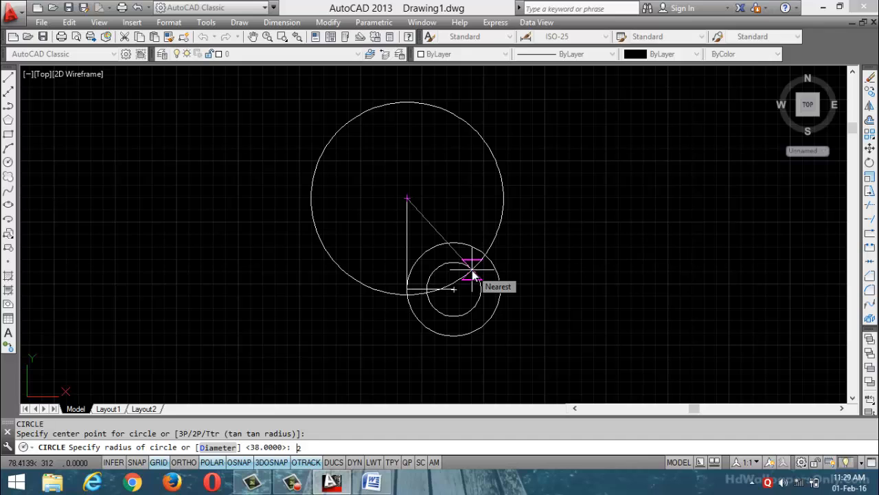
{"action": "type", "text": "0"}
{"action": "key", "text": "Return"}
Step: Draw a concentric circle of radius 32 around the new radius 20 circle
{"action": "key", "text": "Return"}
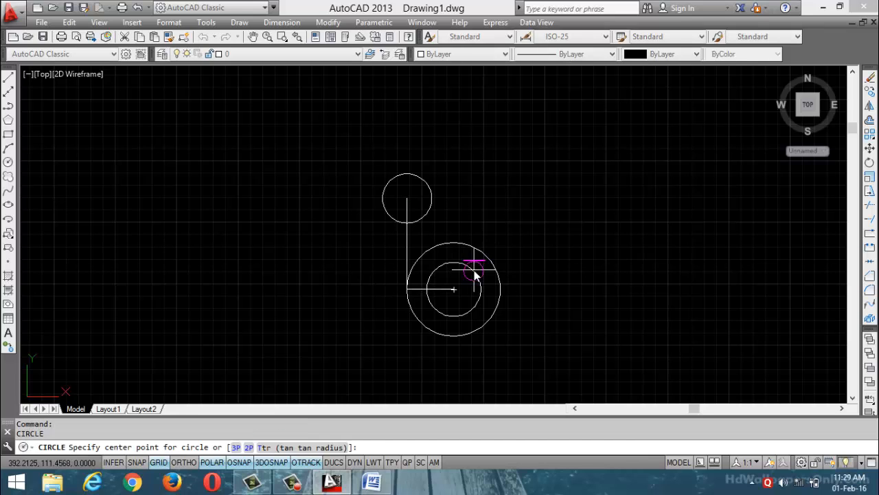
{"action": "left_click", "coordinate": [406, 197]}
{"action": "type", "text": "3"}
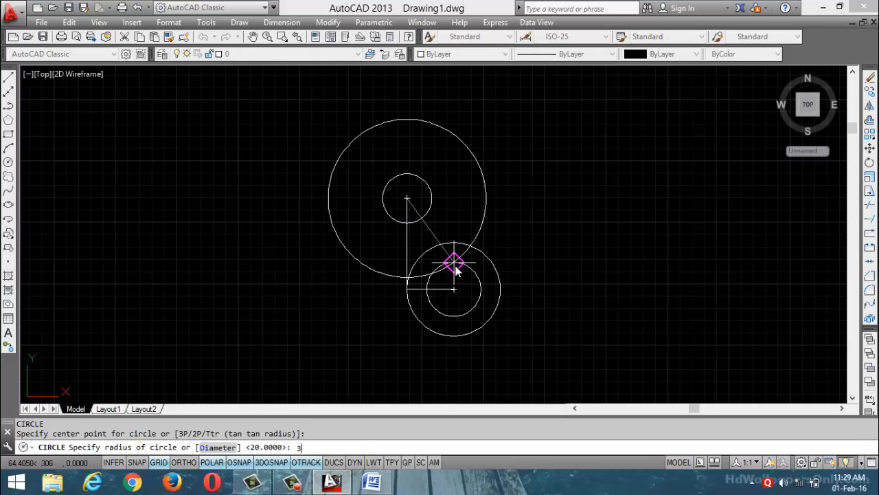
{"action": "type", "text": "2"}
{"action": "key", "text": "Return"}
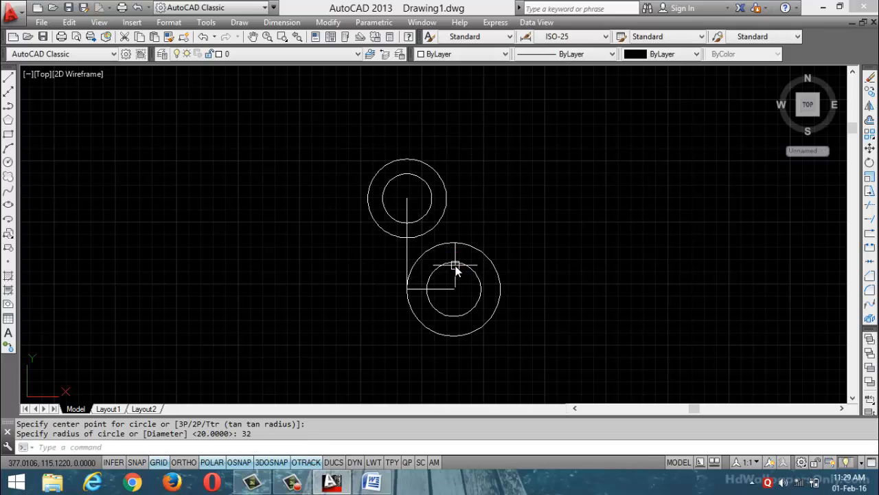
Step: Erase the vertical and horizontal construction lines between the two pairs of circles
{"action": "left_click", "coordinate": [410, 248]}
{"action": "left_click", "coordinate": [427, 289]}
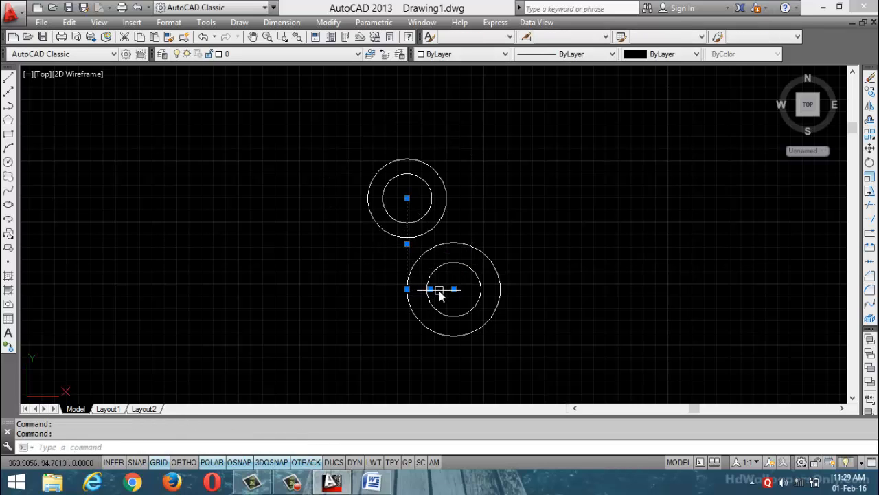
{"action": "key", "text": "Delete"}
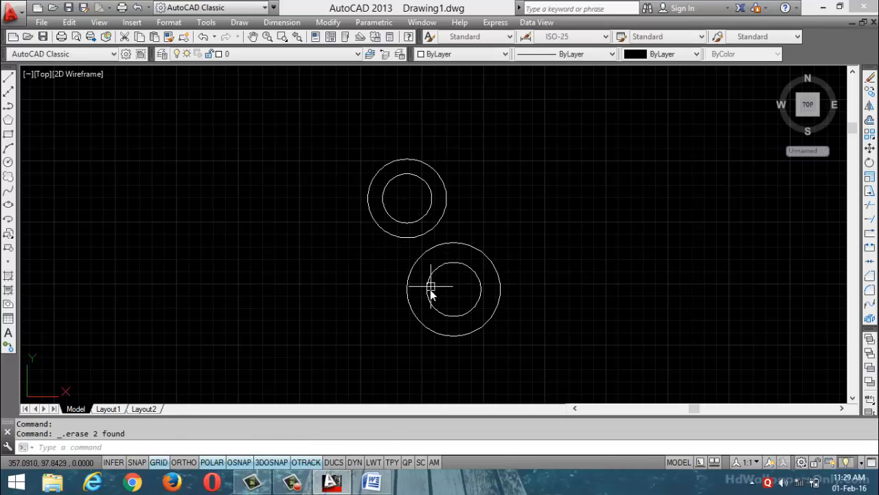
Step: Check the position of the Housing figure's uppermost hole in the Word reference, and return to AutoCAD
{"action": "left_click", "coordinate": [371, 483]}
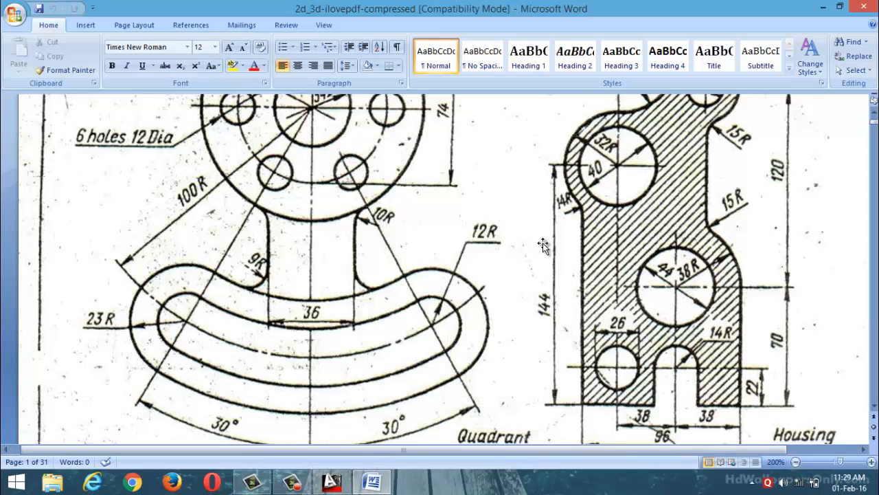
{"action": "scroll", "coordinate": [542, 243], "scroll_direction": "down", "scroll_amount": 1}
{"action": "scroll", "coordinate": [542, 236], "scroll_direction": "up", "scroll_amount": 2}
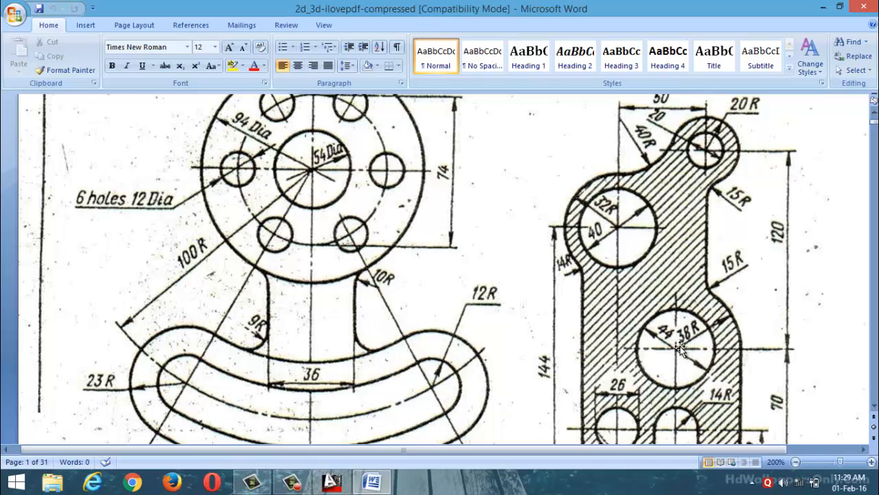
{"action": "scroll", "coordinate": [680, 335], "scroll_direction": "down", "scroll_amount": 3}
{"action": "scroll", "coordinate": [679, 333], "scroll_direction": "up", "scroll_amount": 5}
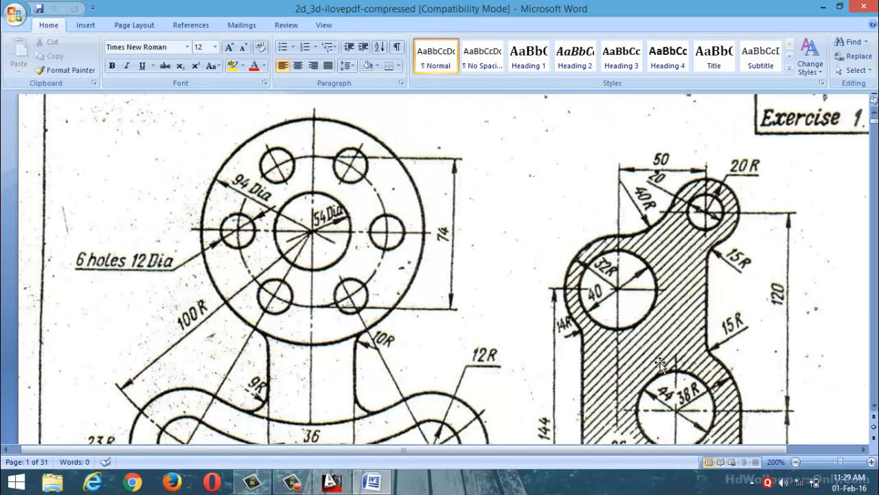
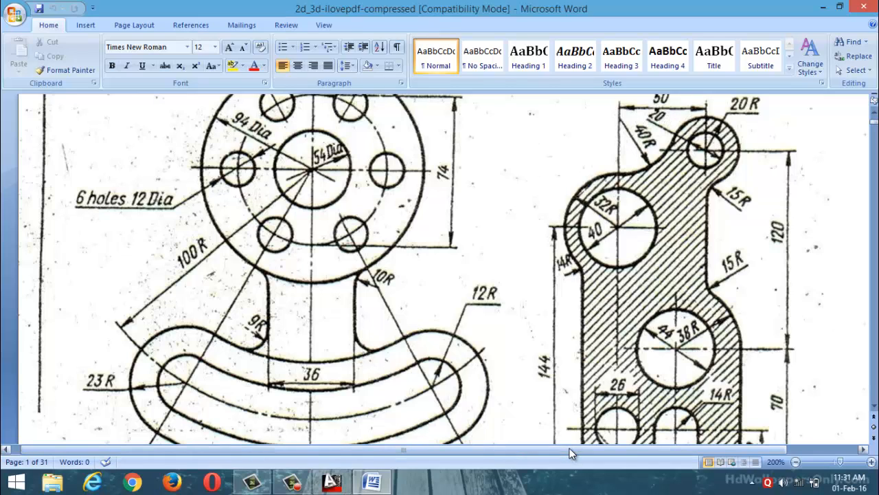
{"action": "left_click", "coordinate": [821, 7]}
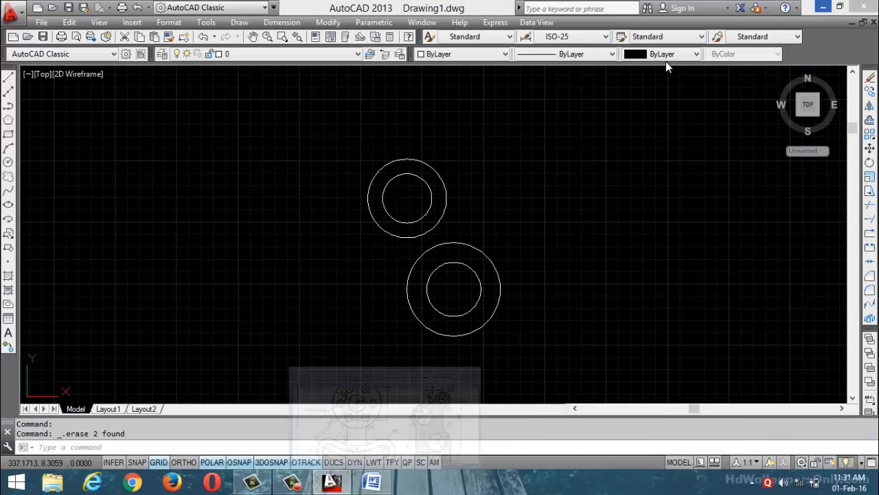
Step: Draw construction lines from the centre of the radius 32 circle, 46 vertically upward and 50 horizontally to the right
{"action": "left_click", "coordinate": [8, 77]}
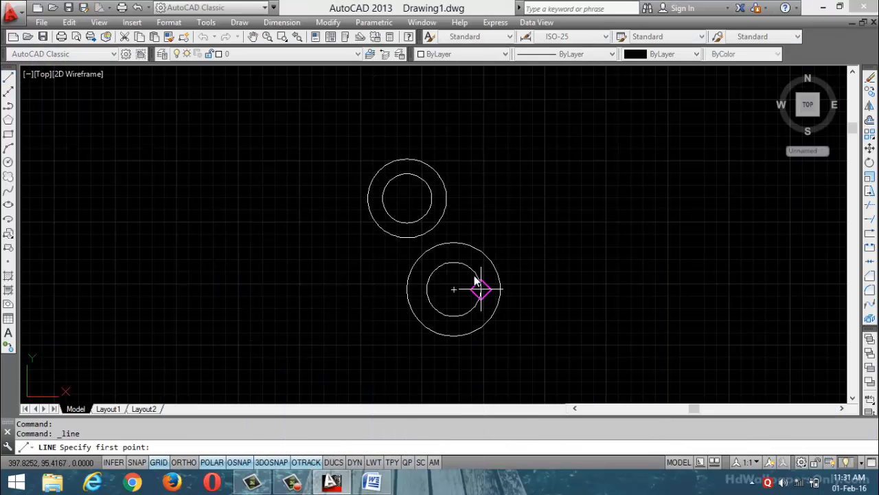
{"action": "left_click", "coordinate": [406, 198]}
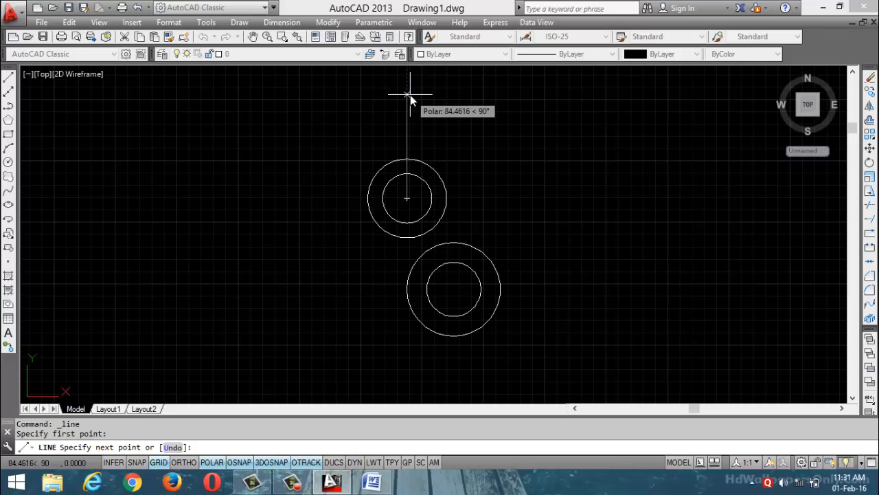
{"action": "type", "text": "46"}
{"action": "key", "text": "Return"}
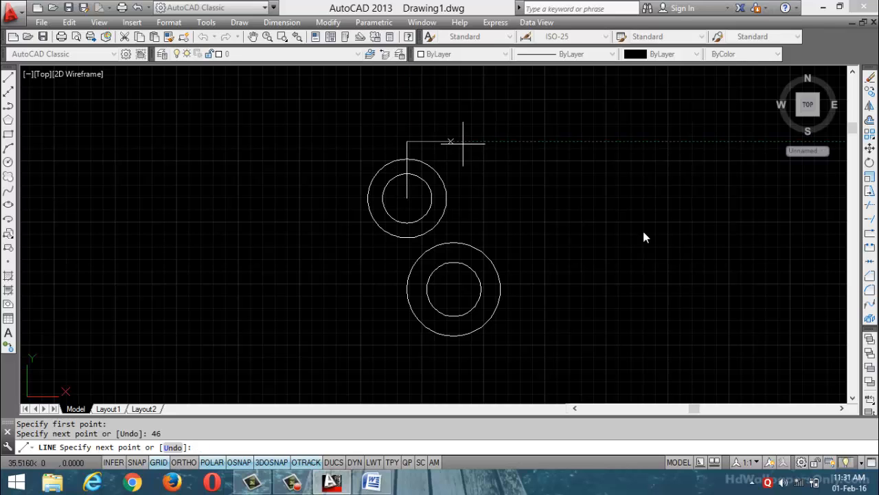
{"action": "type", "text": "5"}
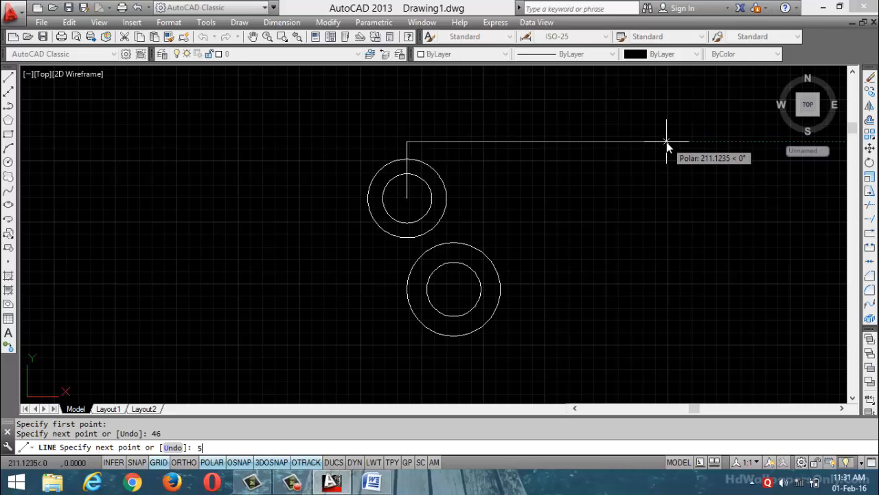
{"action": "type", "text": "0"}
{"action": "key", "text": "Return"}
{"action": "key", "text": "Return"}
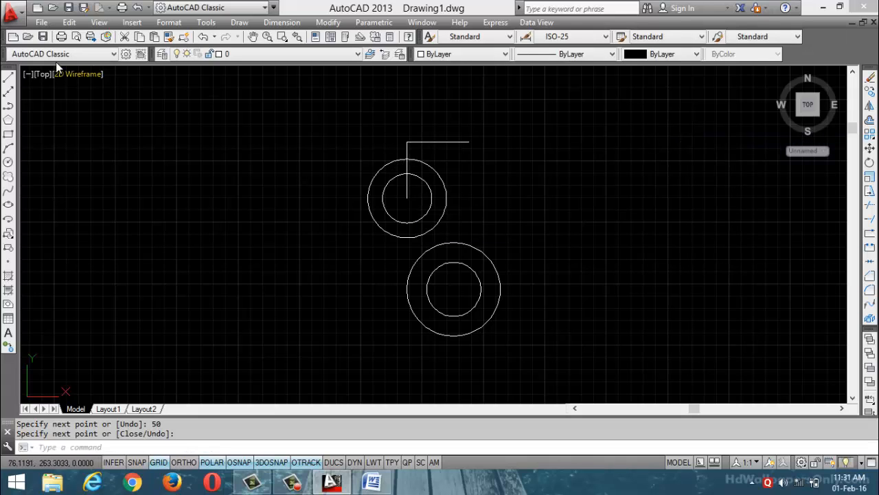
Step: Try lines from the radius 38 circle's centre, 120 upward and 12 to the right, and undo them
{"action": "left_click", "coordinate": [8, 78]}
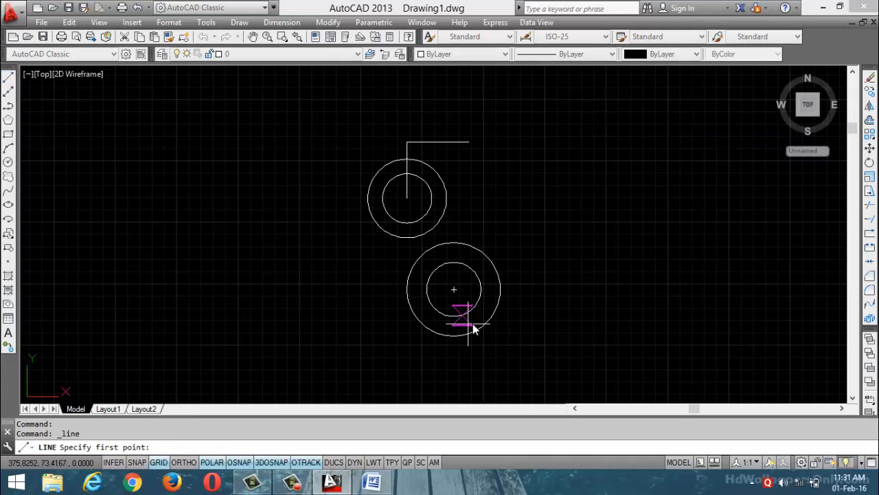
{"action": "left_click", "coordinate": [455, 290]}
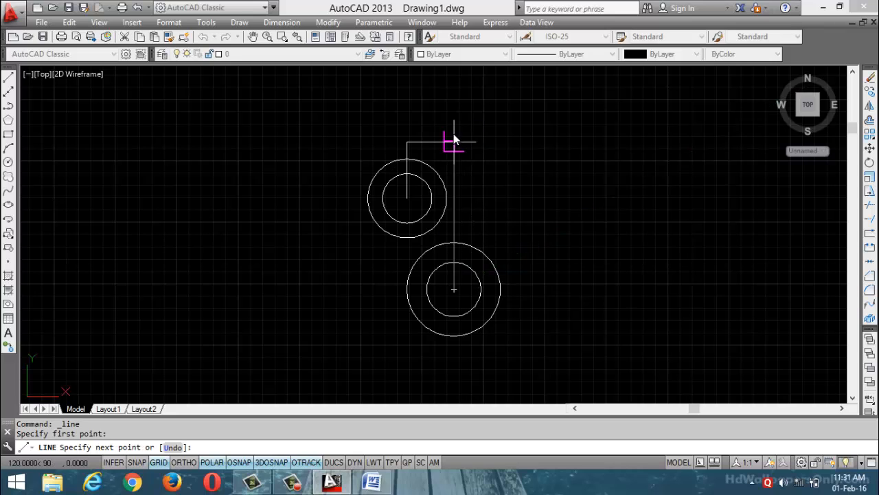
{"action": "type", "text": "120"}
{"action": "key", "text": "Return"}
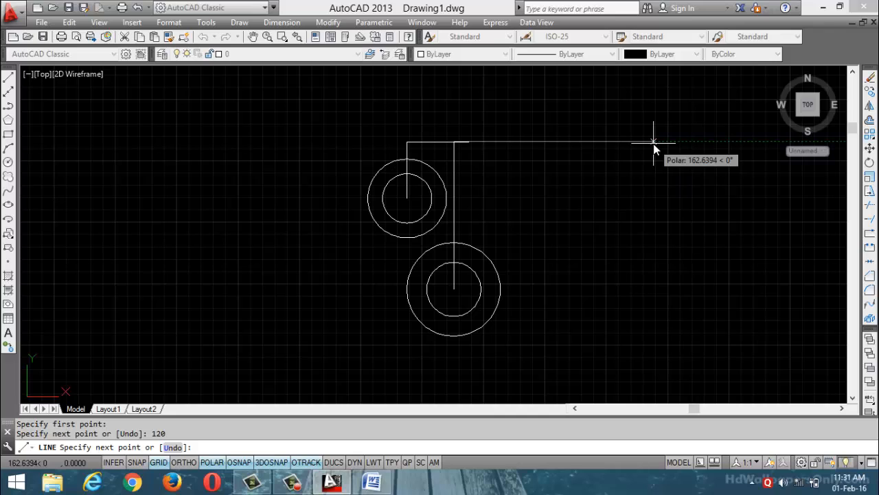
{"action": "type", "text": "12"}
{"action": "key", "text": "Return"}
{"action": "key", "text": "Return"}
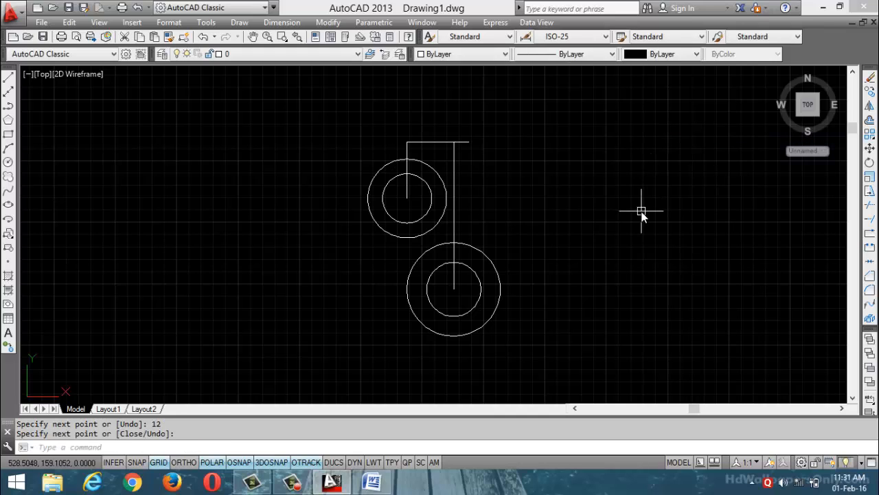
{"action": "key", "text": "ctrl+z"}
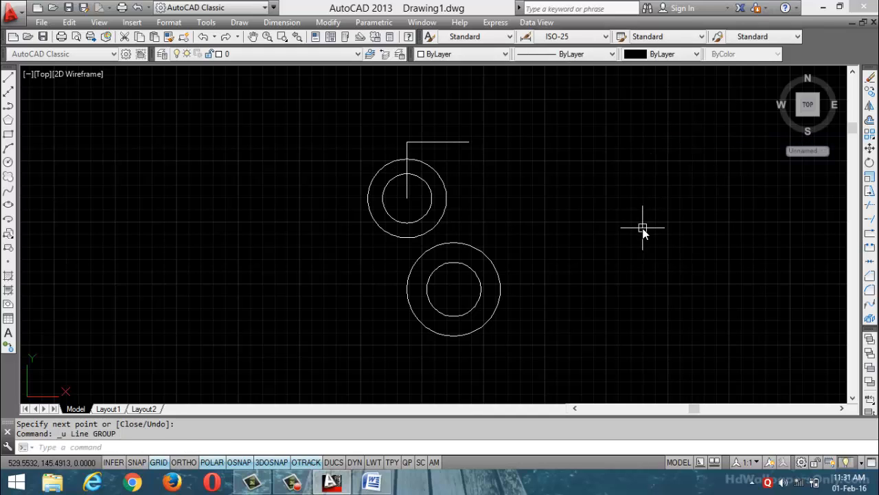
Step: Draw a circle of radius 20 centred on the free end of the 50 long horizontal construction line
{"action": "type", "text": "c"}
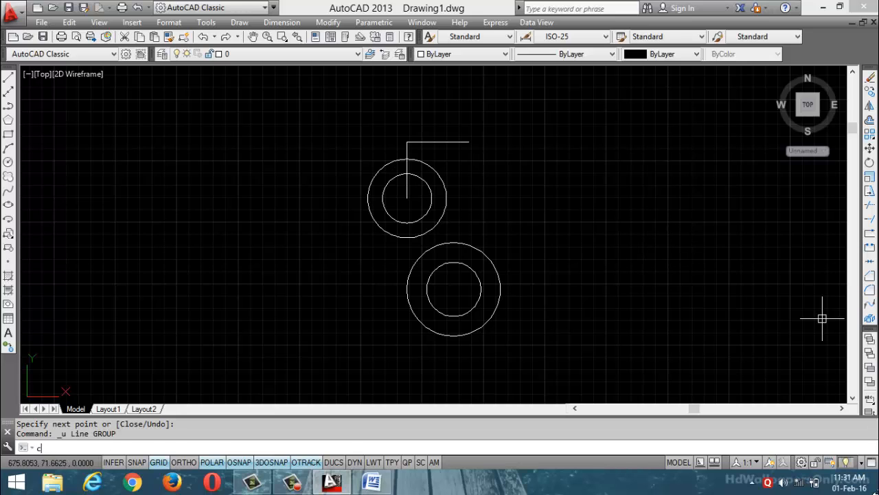
{"action": "key", "text": "Return"}
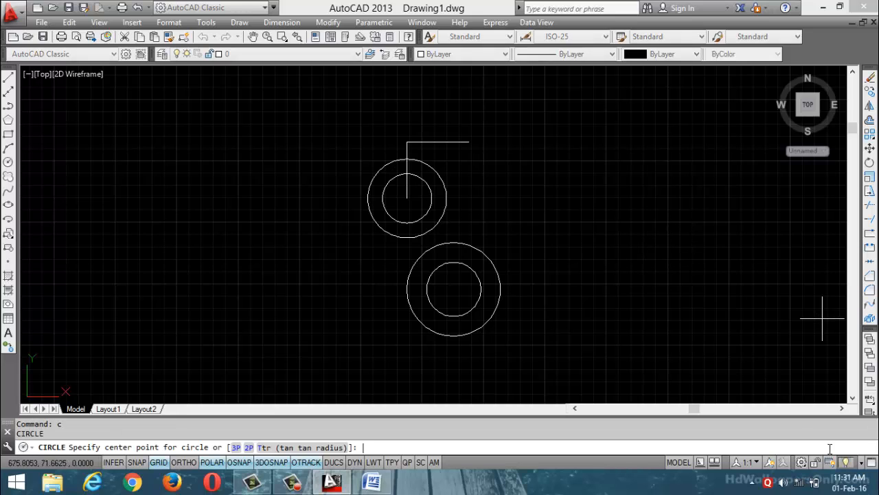
{"action": "left_click", "coordinate": [469, 142]}
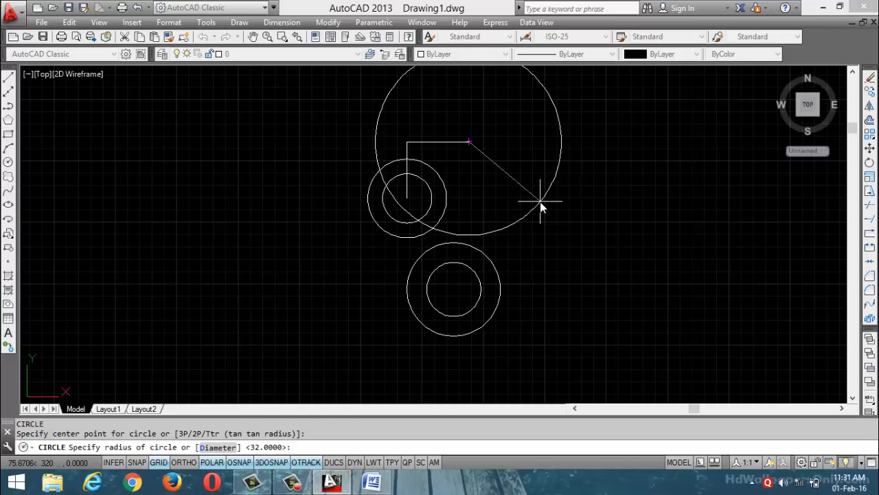
{"action": "type", "text": "20"}
{"action": "key", "text": "Return"}
Step: Draw a circle of radius 10 concentric with the uppermost radius 20 circle
{"action": "key", "text": "Return"}
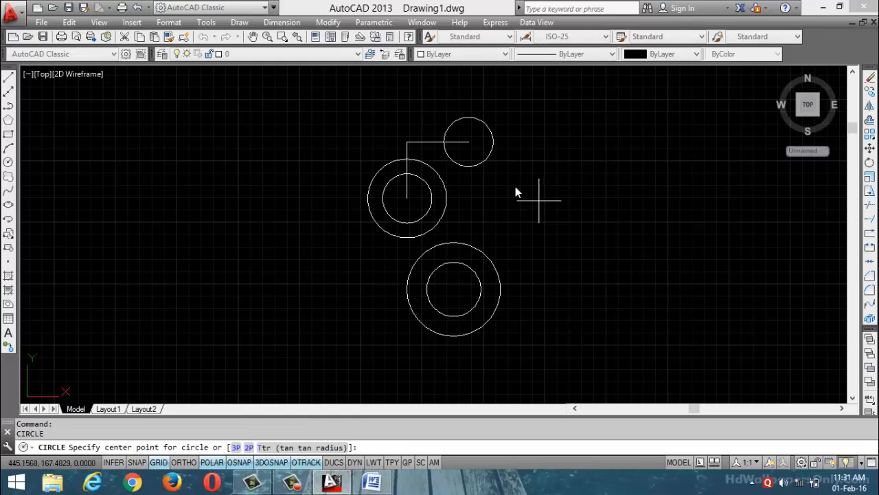
{"action": "left_click", "coordinate": [469, 142]}
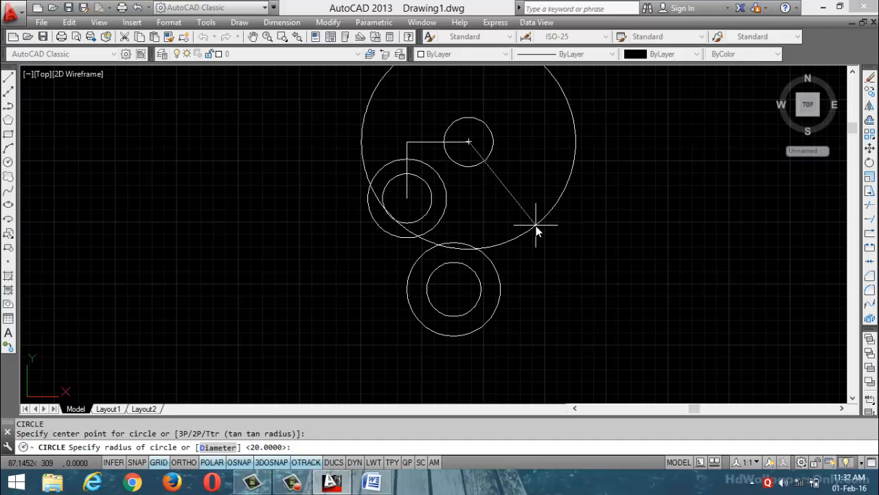
{"action": "type", "text": "10"}
{"action": "key", "text": "Return"}
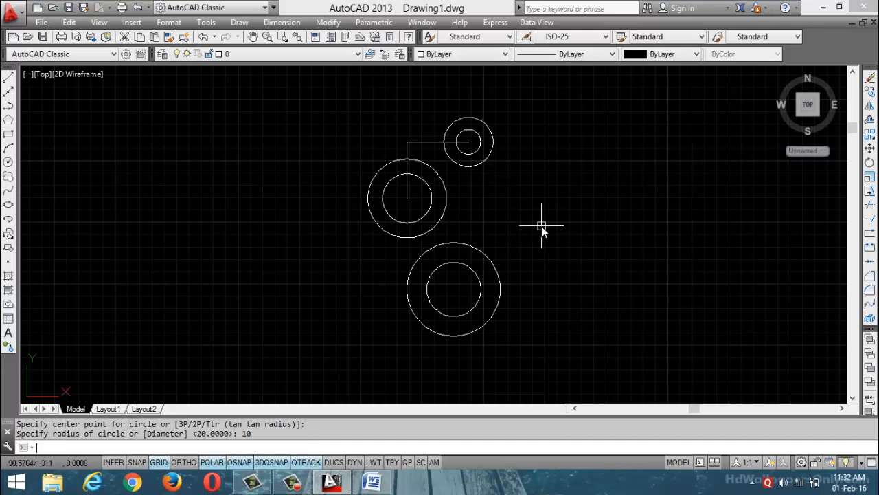
Step: Erase the horizontal and vertical construction lines between the radius 32 and radius 20 circles
{"action": "left_click", "coordinate": [432, 142]}
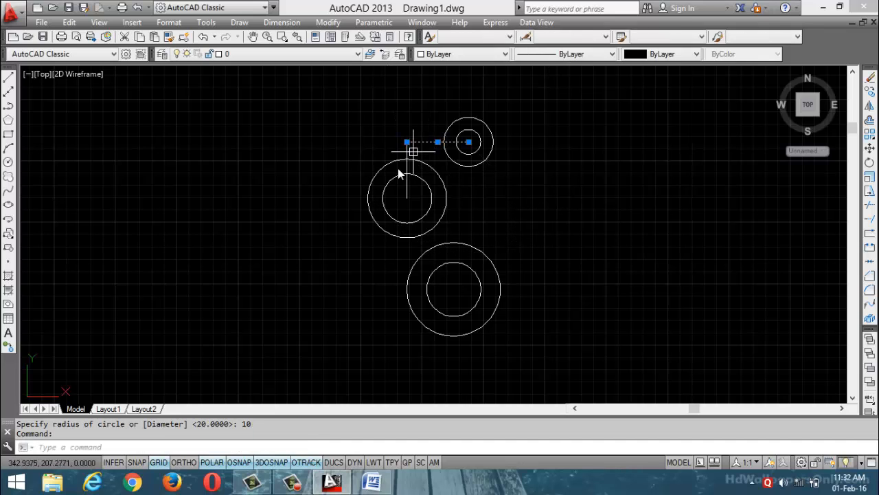
{"action": "left_click", "coordinate": [408, 188]}
{"action": "key", "text": "Delete"}
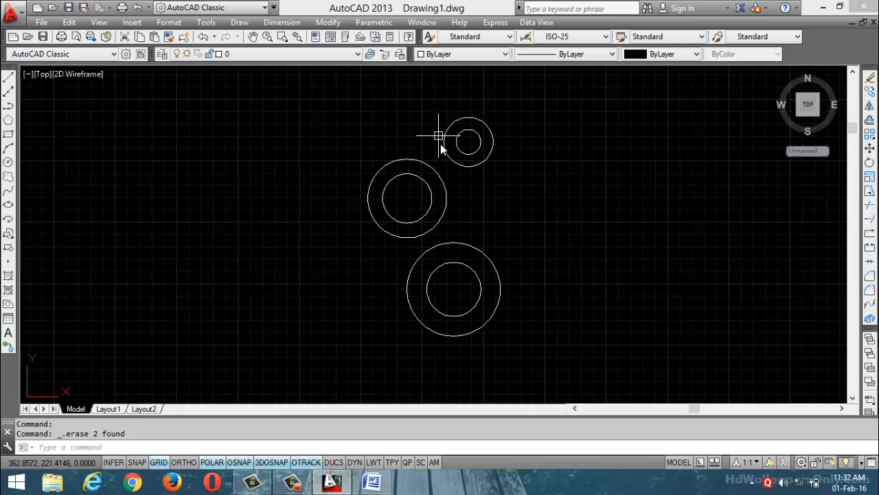
Step: Fillet the radius 32 circle and the radius 20 circle on their upper side with radius 40
{"action": "mouse_move", "coordinate": [410, 158]}
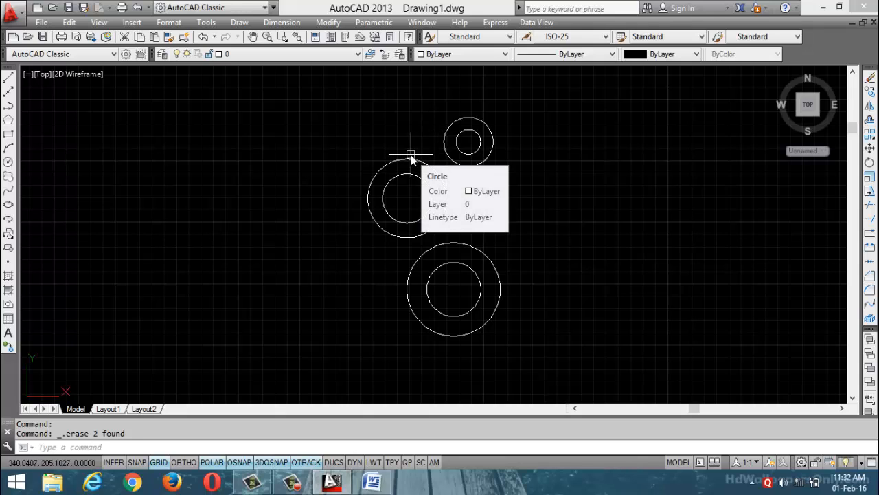
{"action": "type", "text": "f"}
{"action": "key", "text": "Return"}
{"action": "type", "text": "r"}
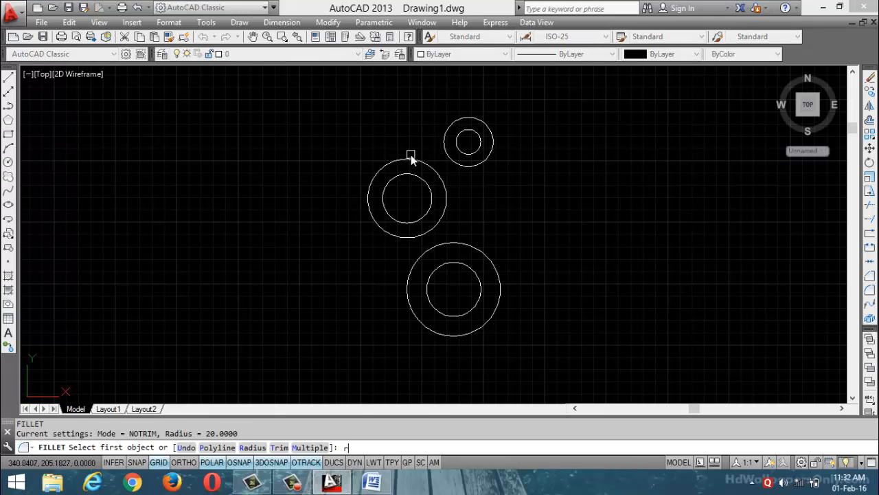
{"action": "key", "text": "Return"}
{"action": "type", "text": "40"}
{"action": "key", "text": "Return"}
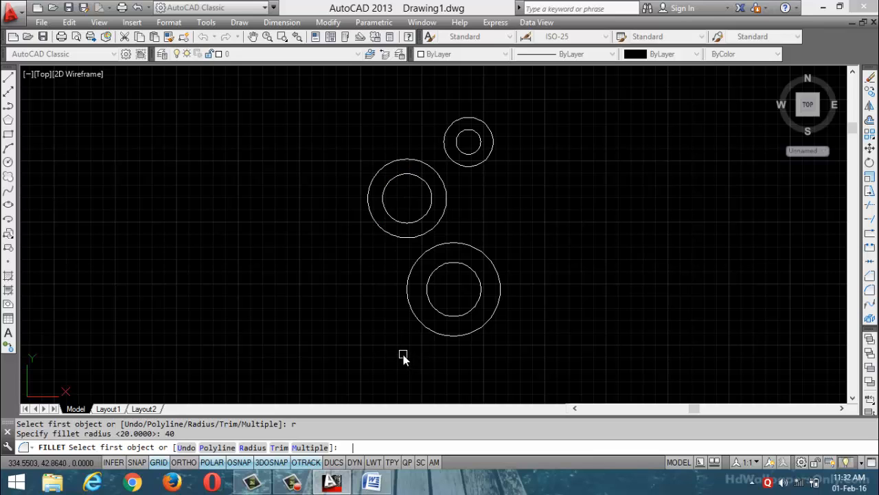
{"action": "left_click", "coordinate": [419, 162]}
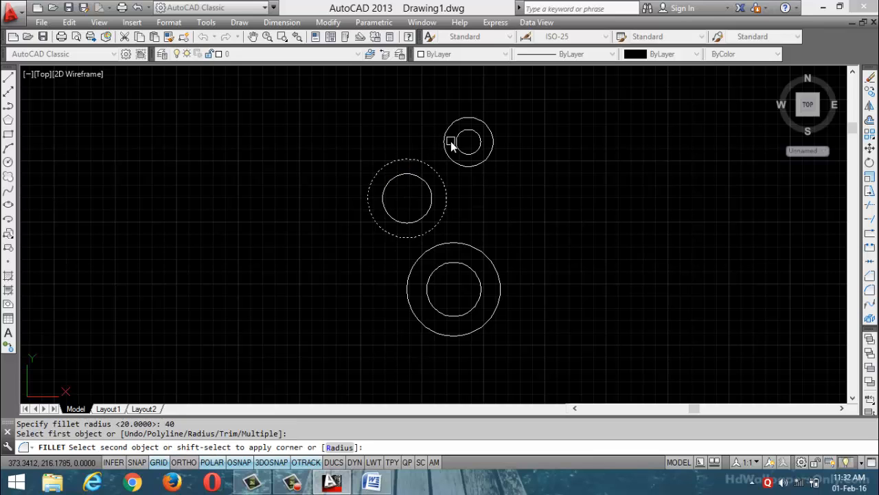
{"action": "left_click", "coordinate": [443, 141]}
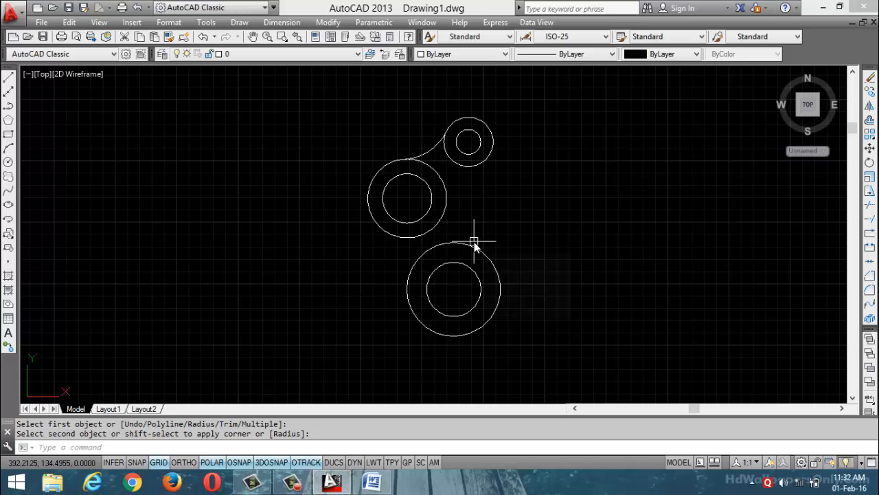
{"action": "key", "text": "Escape"}
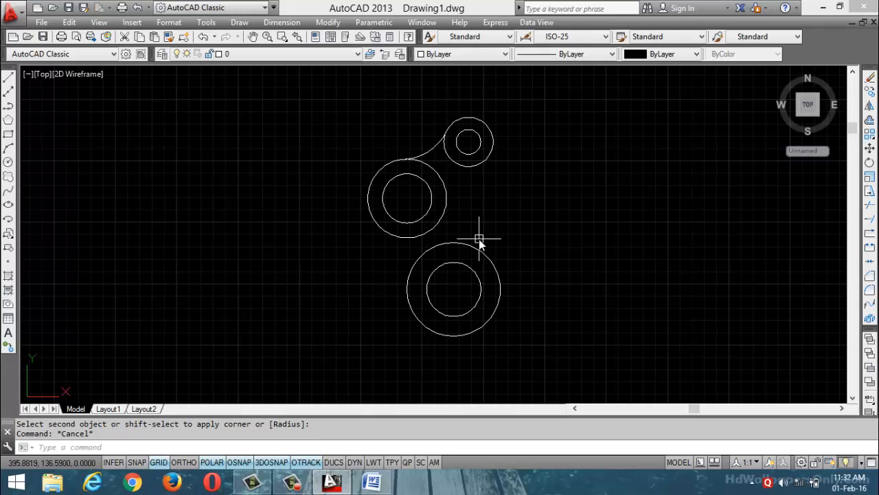
Step: Check the Word reference, and draw a vertical line about 90 long with Ortho on from the uppermost hole's centre down into the radius 38 circle
{"action": "left_click", "coordinate": [371, 482]}
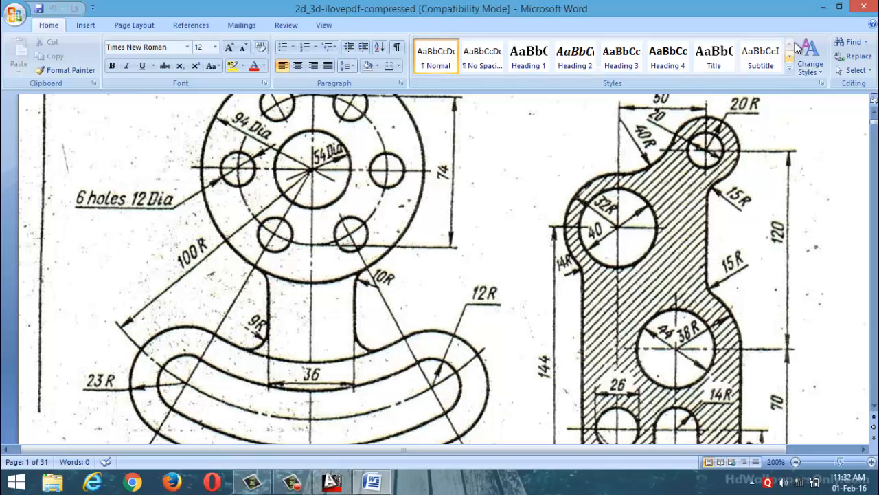
{"action": "left_click", "coordinate": [823, 7]}
{"action": "left_click", "coordinate": [7, 78]}
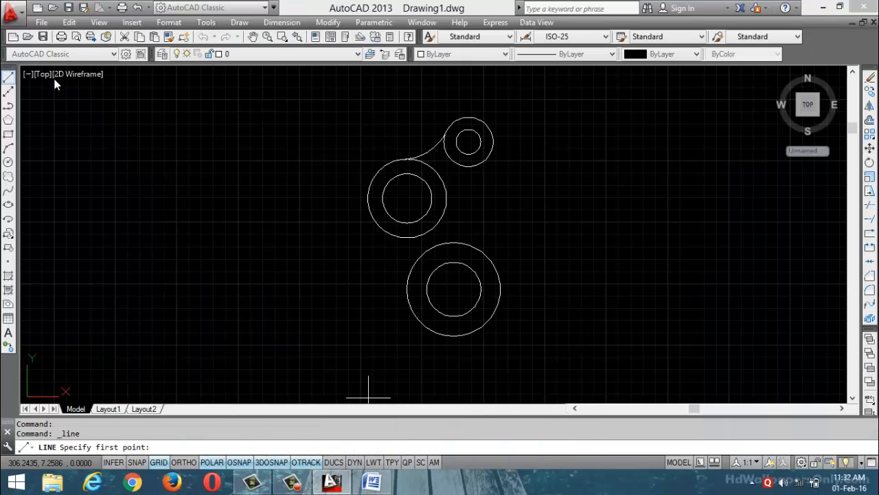
{"action": "left_click", "coordinate": [462, 152]}
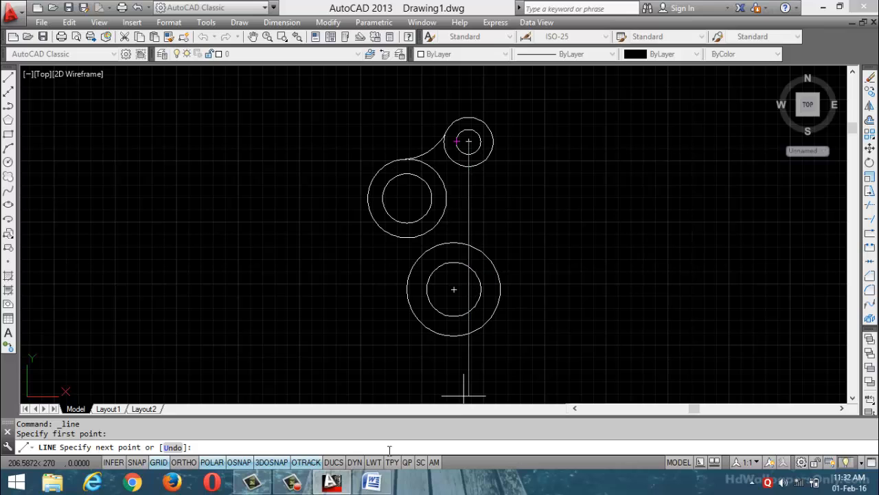
{"action": "left_click", "coordinate": [184, 462]}
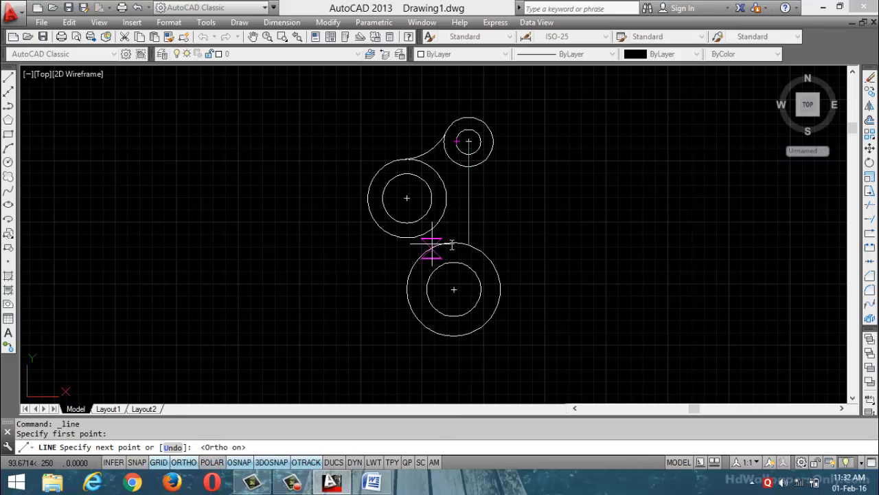
{"action": "scroll", "coordinate": [465, 257], "scroll_direction": "up", "scroll_amount": 5}
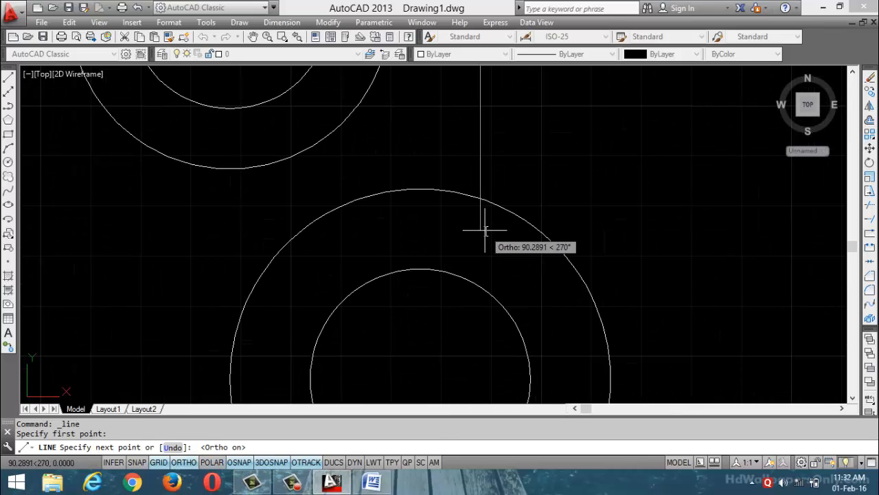
{"action": "scroll", "coordinate": [489, 265], "scroll_direction": "down", "scroll_amount": 3}
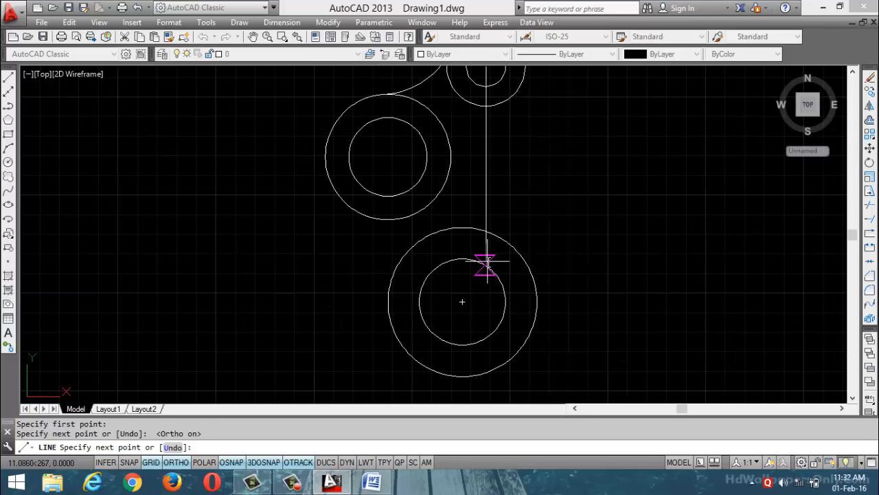
{"action": "key", "text": "Escape"}
Step: Trim the vertical line's portions inside the radius 38 circle and inside the radius 10 and 20 circles
{"action": "type", "text": "t"}
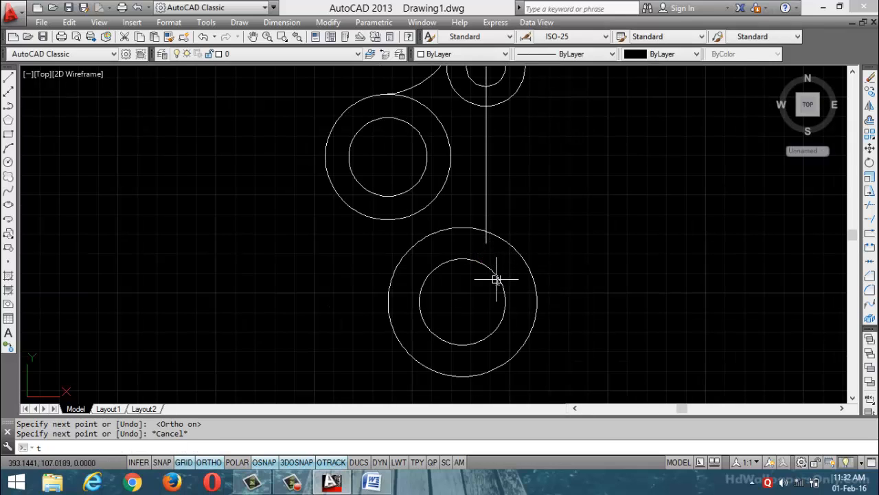
{"action": "type", "text": "r"}
{"action": "key", "text": "Return"}
{"action": "key", "text": "Return"}
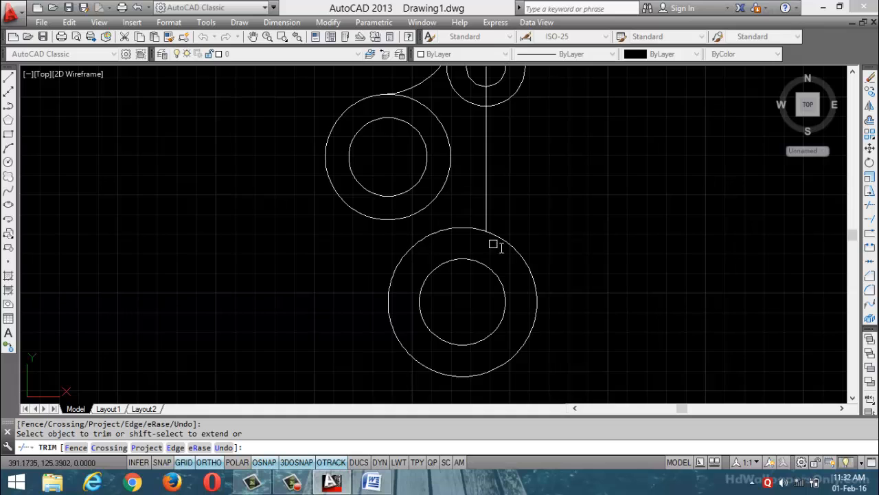
{"action": "scroll", "coordinate": [492, 238], "scroll_direction": "down", "scroll_amount": 5}
{"action": "scroll", "coordinate": [489, 206], "scroll_direction": "up", "scroll_amount": 5}
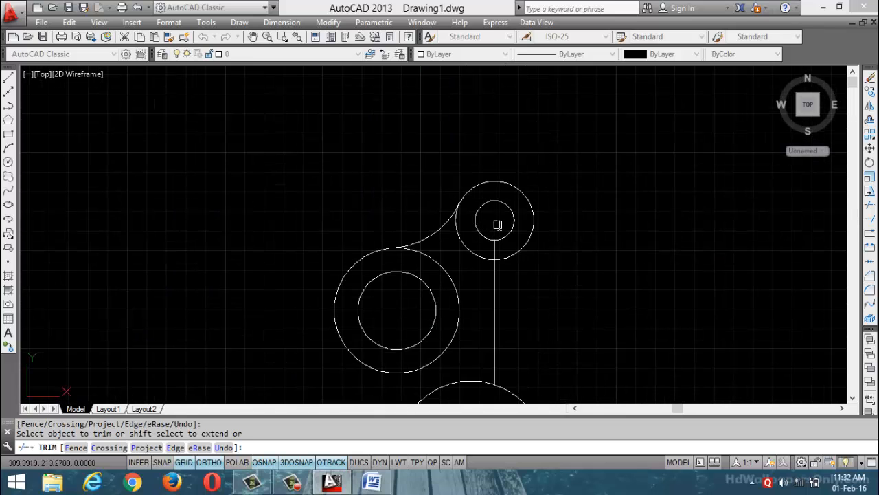
{"action": "scroll", "coordinate": [495, 245], "scroll_direction": "up", "scroll_amount": 4}
{"action": "scroll", "coordinate": [494, 245], "scroll_direction": "down", "scroll_amount": 7}
{"action": "scroll", "coordinate": [500, 275], "scroll_direction": "up", "scroll_amount": 3}
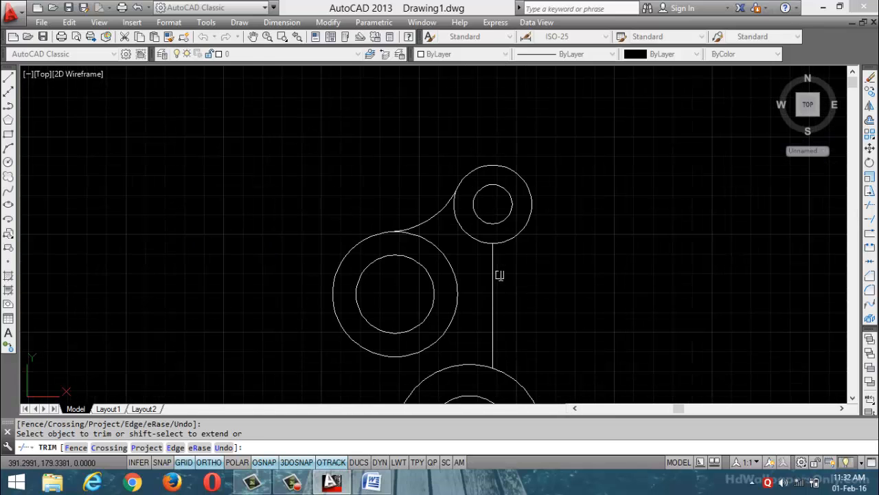
{"action": "scroll", "coordinate": [500, 273], "scroll_direction": "down", "scroll_amount": 2}
{"action": "scroll", "coordinate": [484, 369], "scroll_direction": "up", "scroll_amount": 1}
{"action": "scroll", "coordinate": [495, 339], "scroll_direction": "down", "scroll_amount": 5}
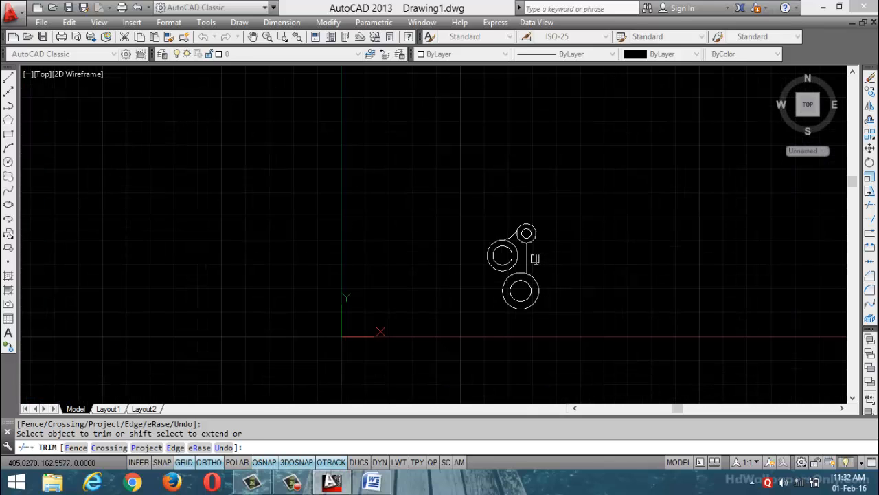
{"action": "scroll", "coordinate": [538, 316], "scroll_direction": "up", "scroll_amount": 5}
{"action": "key", "text": "Escape"}
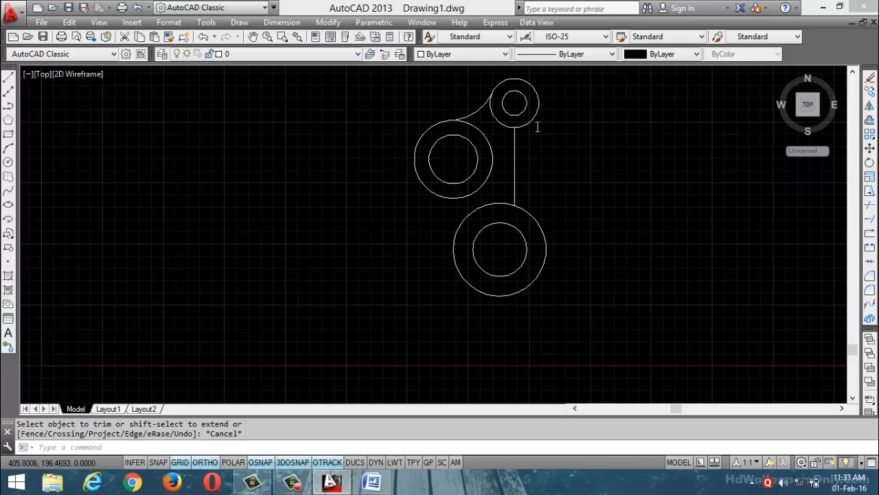
Step: Fillet the underside of the radius 20 circle and the vertical line's upper end on its right side with radius 15
{"action": "scroll", "coordinate": [516, 130], "scroll_direction": "up", "scroll_amount": 5}
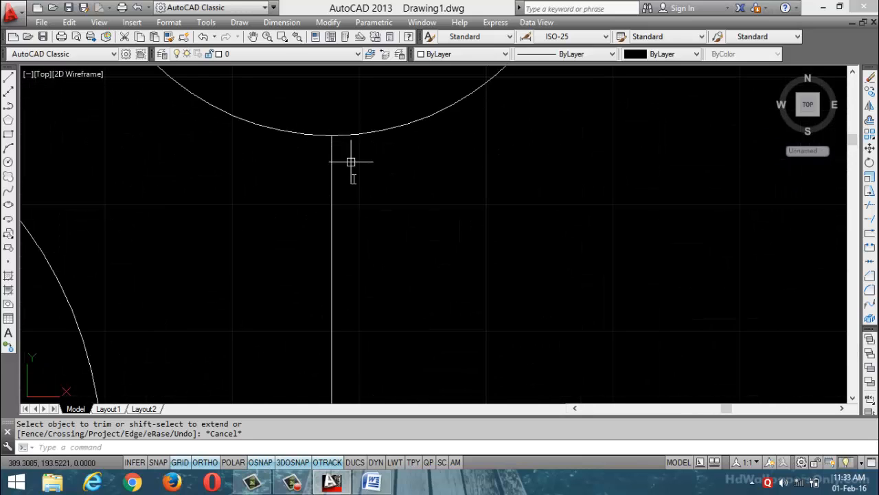
{"action": "key", "text": "Escape"}
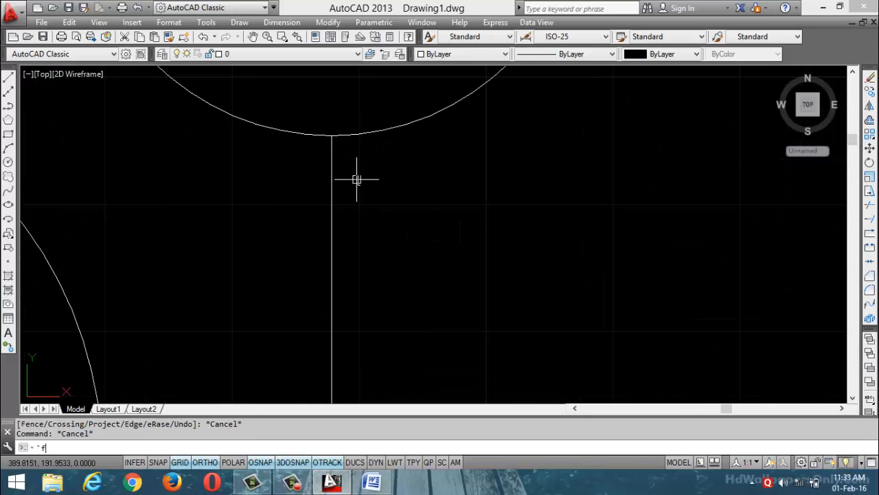
{"action": "type", "text": "`f"}
{"action": "key", "text": "Return"}
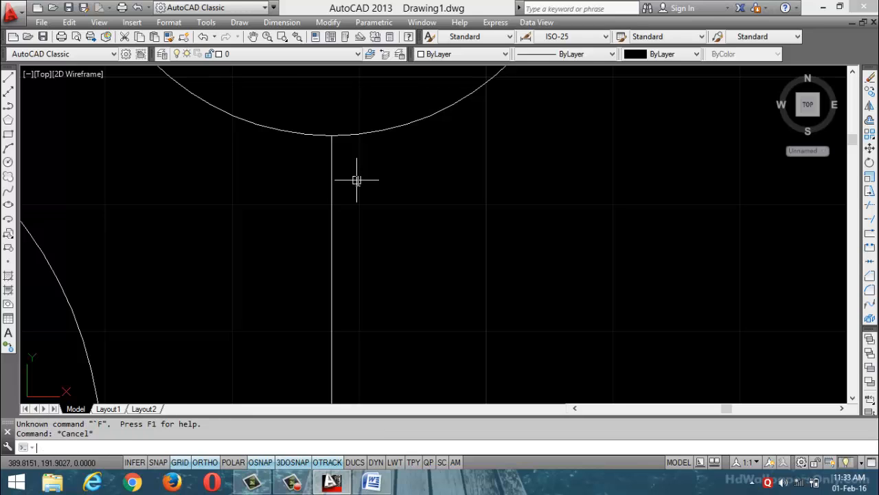
{"action": "key", "text": "Return"}
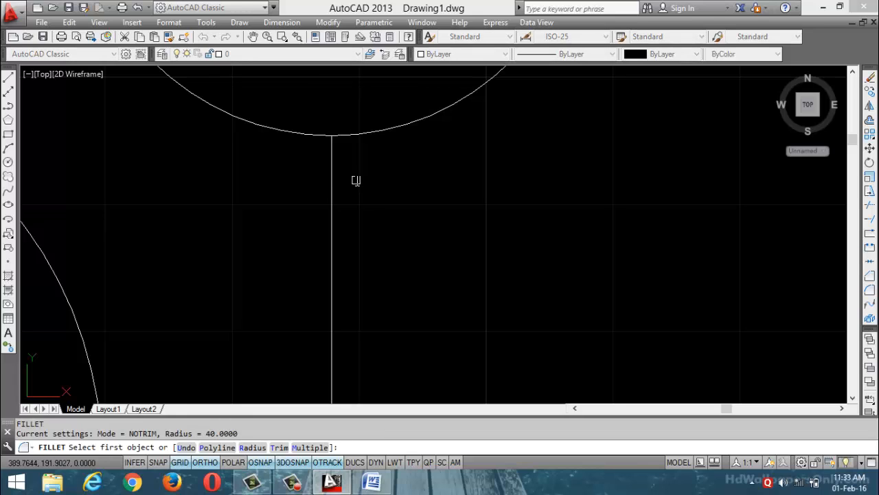
{"action": "type", "text": "r"}
{"action": "key", "text": "Return"}
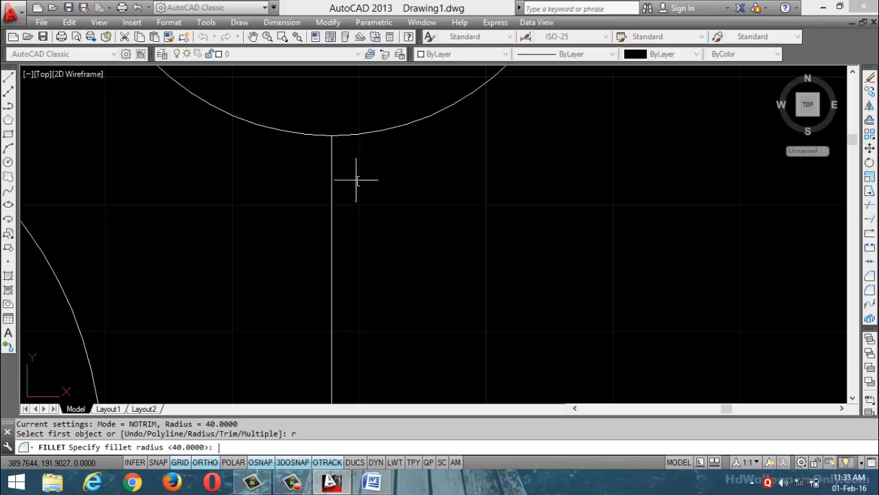
{"action": "key", "text": "Return"}
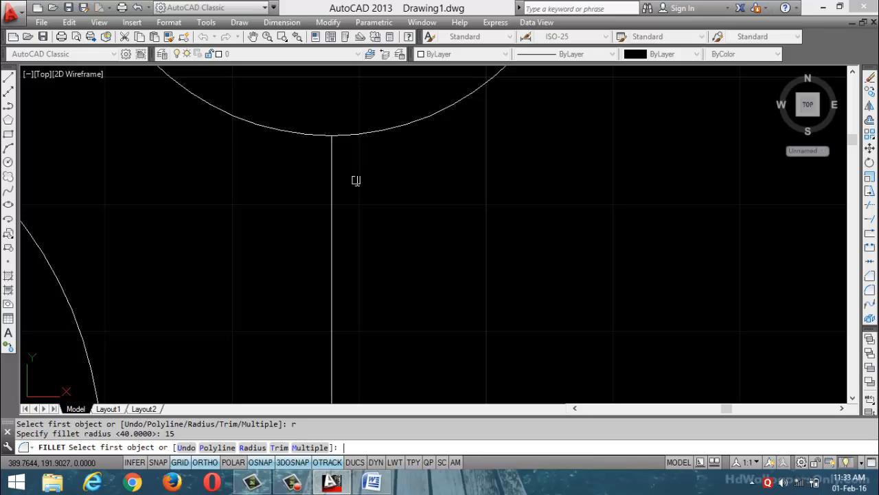
{"action": "left_click", "coordinate": [373, 132]}
{"action": "left_click", "coordinate": [331, 154]}
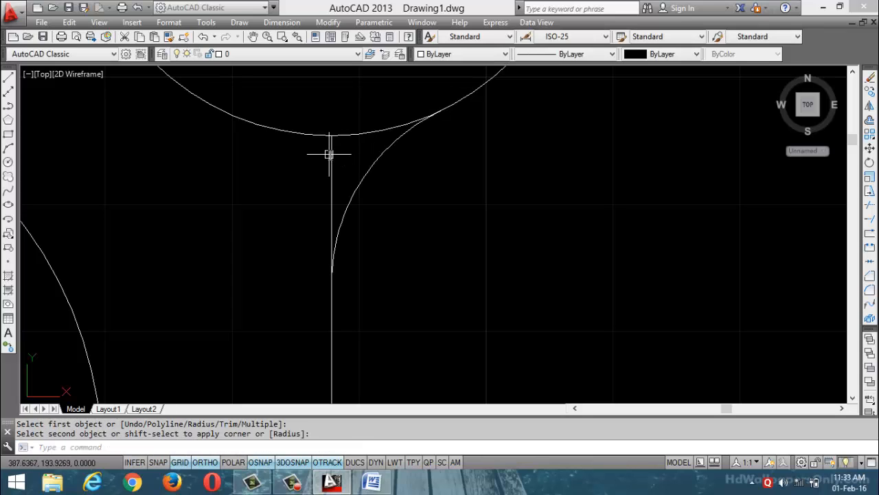
Step: Fillet the vertical line's lower end and the radius 38 circle on the right side with radius 15
{"action": "scroll", "coordinate": [408, 162], "scroll_direction": "down", "scroll_amount": 5}
{"action": "key", "text": "Return"}
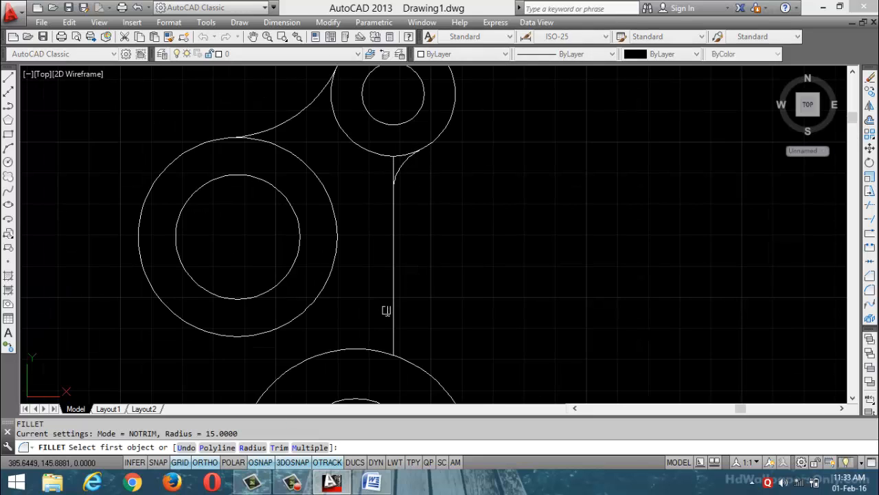
{"action": "scroll", "coordinate": [417, 281], "scroll_direction": "up", "scroll_amount": 4}
{"action": "scroll", "coordinate": [428, 308], "scroll_direction": "down", "scroll_amount": 3}
{"action": "scroll", "coordinate": [435, 356], "scroll_direction": "up", "scroll_amount": 2}
{"action": "left_click", "coordinate": [434, 342]}
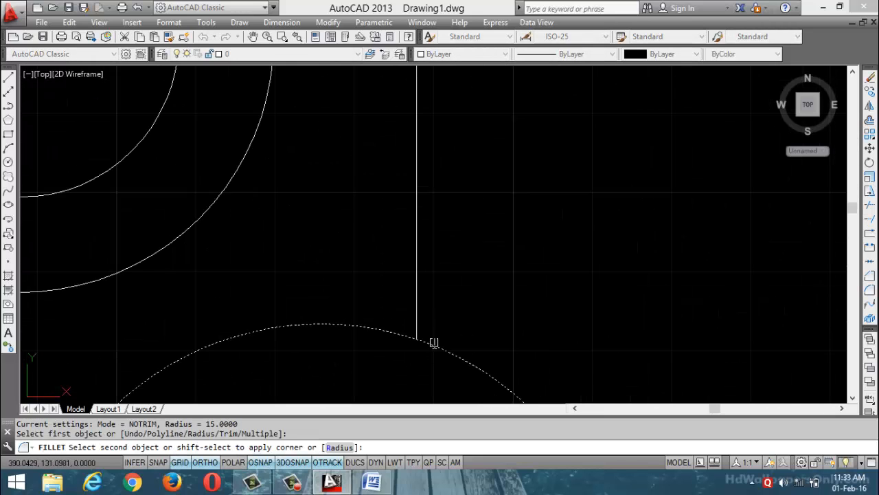
{"action": "left_click", "coordinate": [417, 311]}
Step: Trim the radius 20 circle's inner arc between the two fillets and the vertical line's stub above the upper radius 15 fillet
{"action": "scroll", "coordinate": [436, 254], "scroll_direction": "down", "scroll_amount": 6}
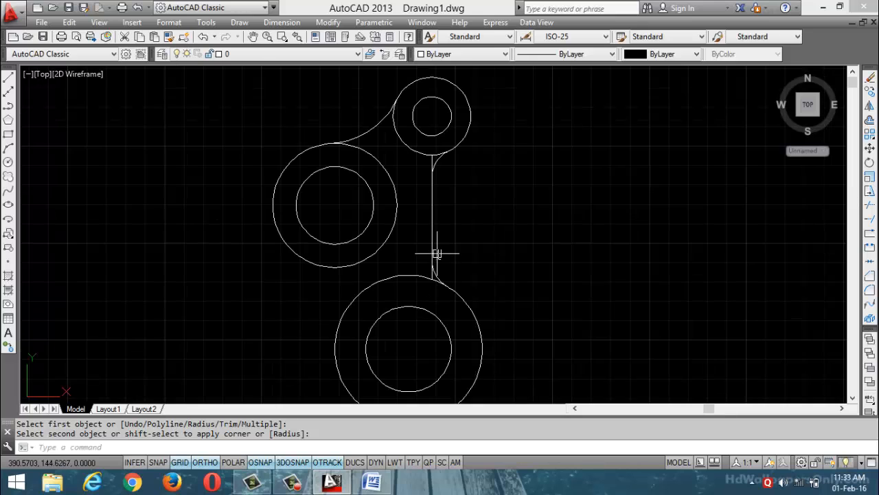
{"action": "type", "text": "tr"}
{"action": "key", "text": "Return"}
{"action": "key", "text": "Return"}
{"action": "scroll", "coordinate": [436, 133], "scroll_direction": "up", "scroll_amount": 6}
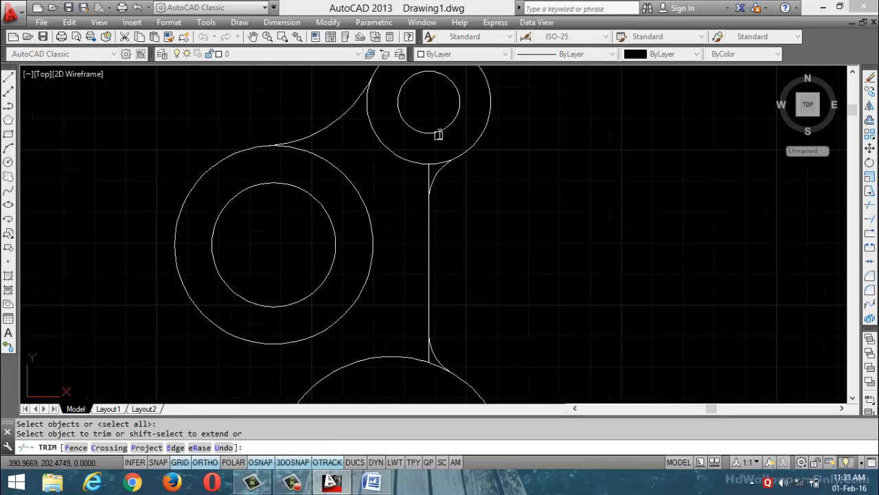
{"action": "left_click", "coordinate": [465, 156]}
{"action": "scroll", "coordinate": [461, 171], "scroll_direction": "down", "scroll_amount": 5}
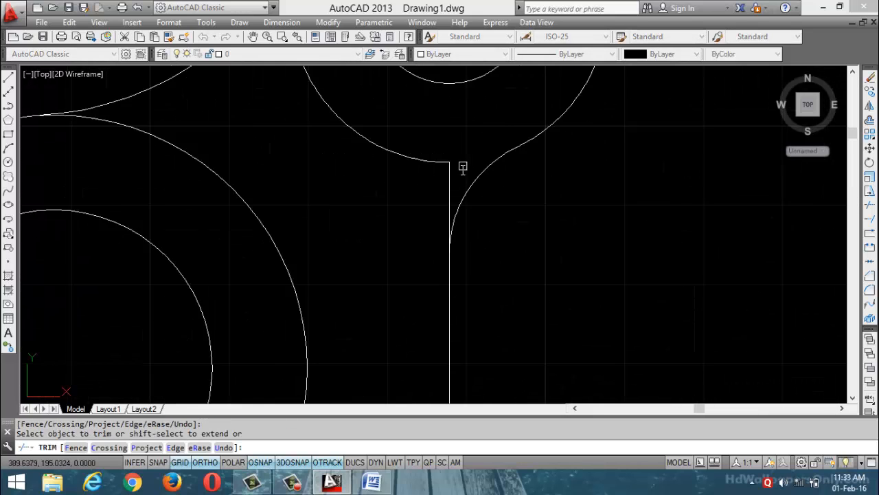
{"action": "scroll", "coordinate": [453, 172], "scroll_direction": "up", "scroll_amount": 5}
{"action": "left_click", "coordinate": [477, 193]}
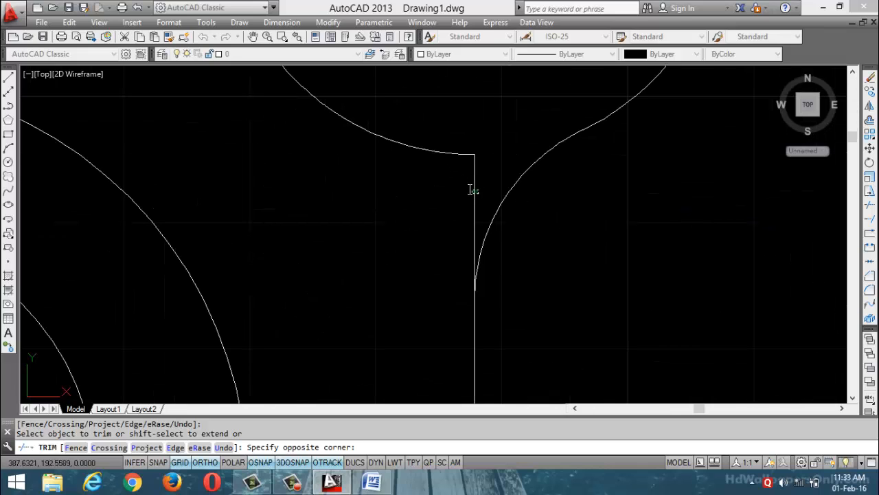
{"action": "left_click", "coordinate": [460, 184]}
{"action": "scroll", "coordinate": [460, 184], "scroll_direction": "down", "scroll_amount": 5}
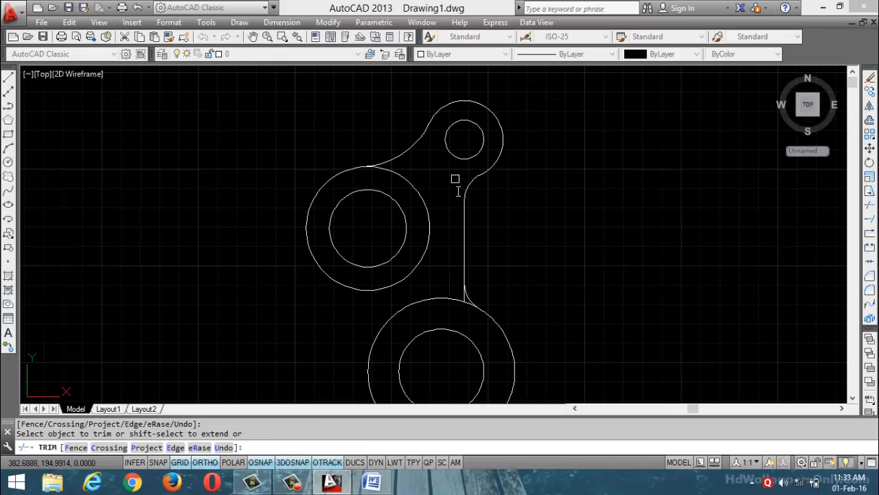
Step: Trim the vertical line's stub between the lower radius 15 fillet and the radius 38 circle
{"action": "scroll", "coordinate": [465, 309], "scroll_direction": "up", "scroll_amount": 6}
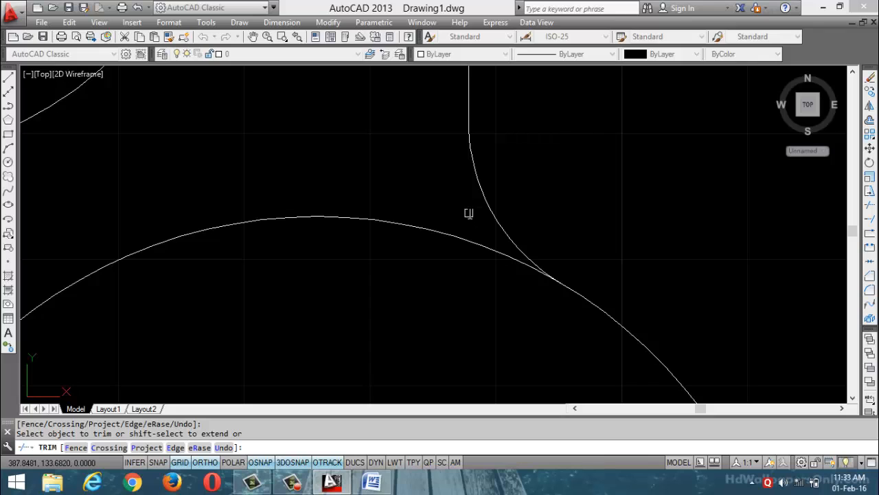
{"action": "scroll", "coordinate": [467, 233], "scroll_direction": "down", "scroll_amount": 3}
{"action": "scroll", "coordinate": [512, 248], "scroll_direction": "down", "scroll_amount": 3}
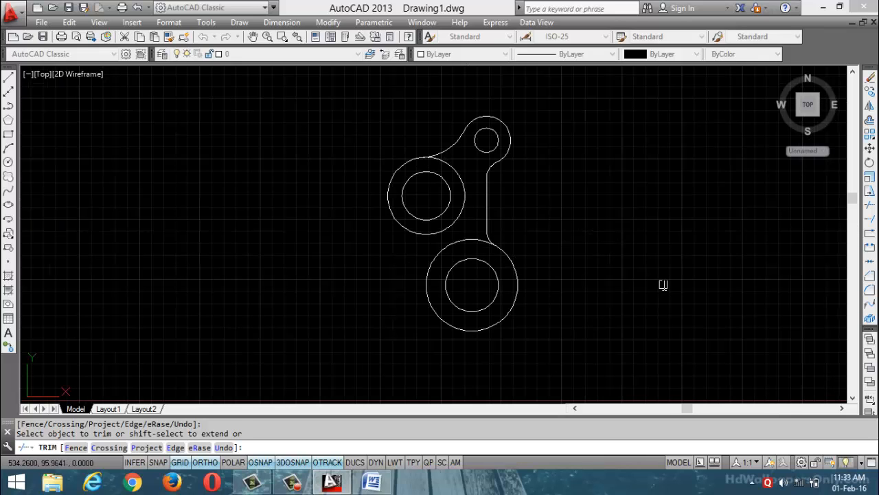
Step: Consult the housing drawing in Word and, back in AutoCAD, draw a 70-unit line straight down from the lower outer circle's right quadrant
{"action": "key", "text": "Escape"}
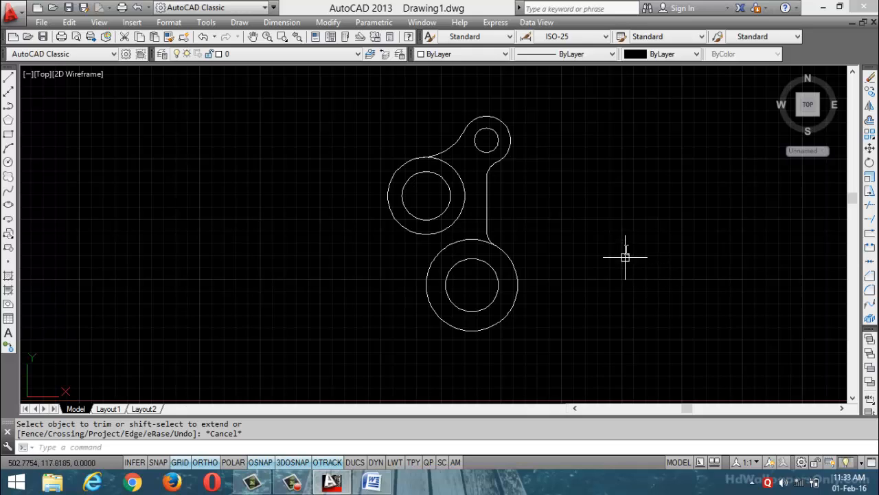
{"action": "left_click", "coordinate": [372, 482]}
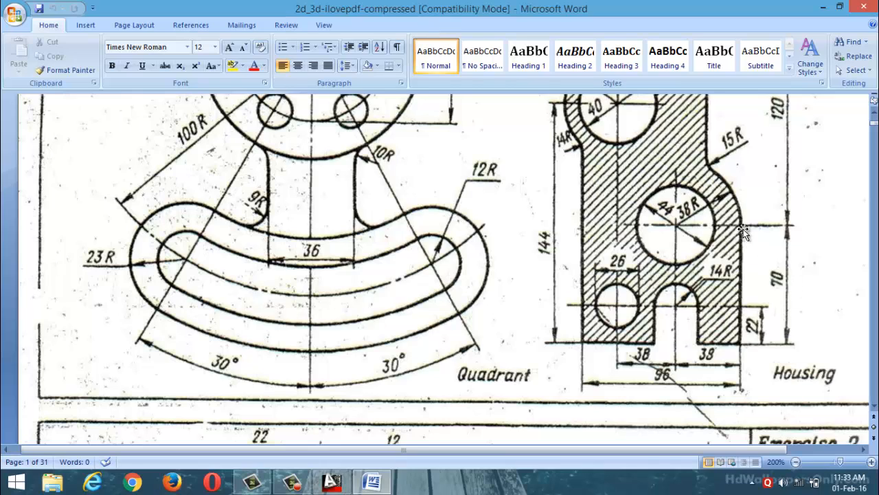
{"action": "left_click", "coordinate": [823, 7]}
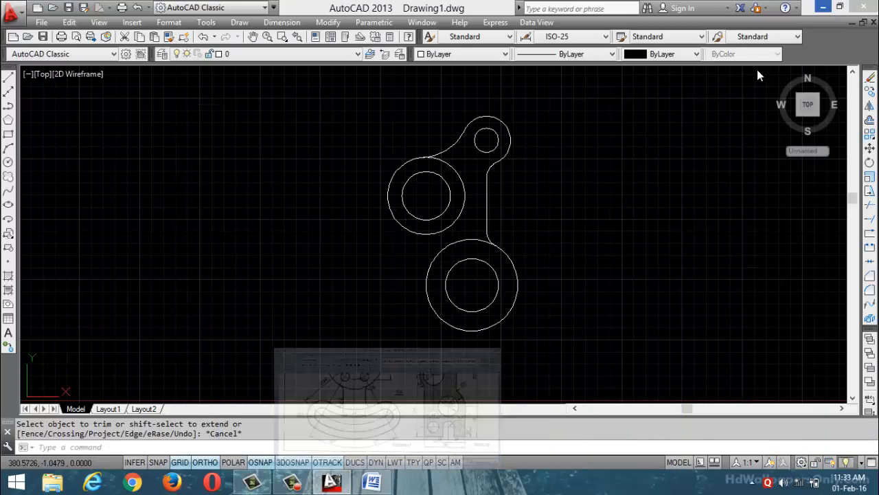
{"action": "left_click", "coordinate": [8, 78]}
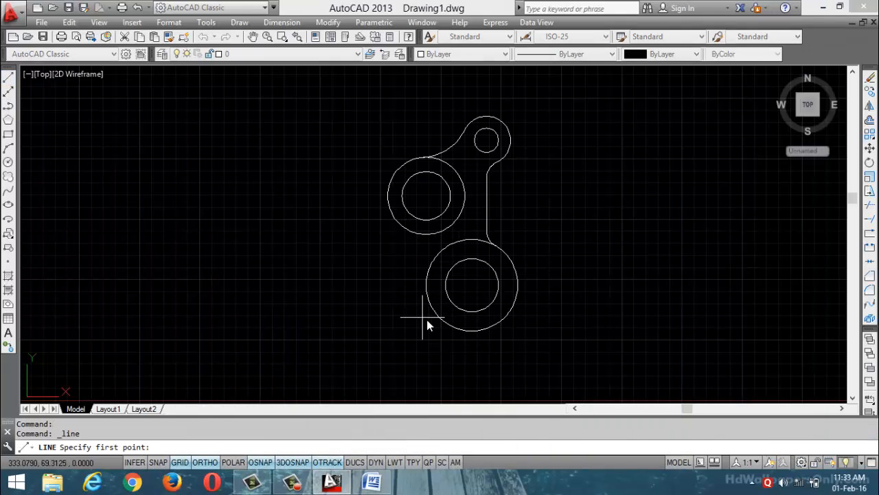
{"action": "left_click", "coordinate": [519, 285]}
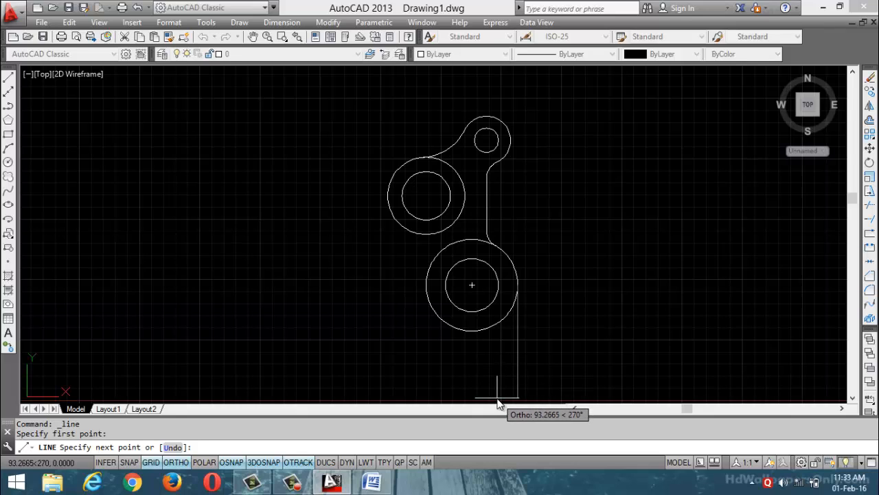
{"action": "type", "text": "70"}
{"action": "key", "text": "Return"}
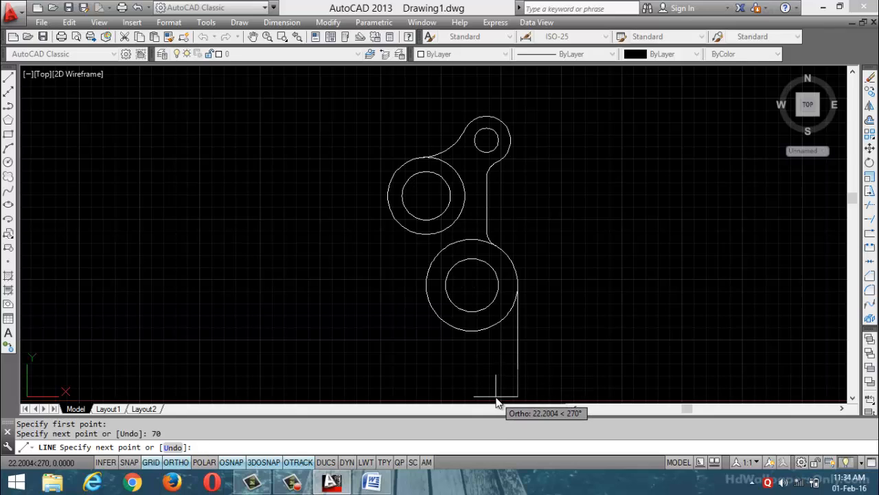
Step: Draw a 96-unit base line leftward from the vertical line's lower end and continue it straight up into the upper-left outer circle
{"action": "left_click", "coordinate": [8, 77]}
{"action": "left_click", "coordinate": [518, 368]}
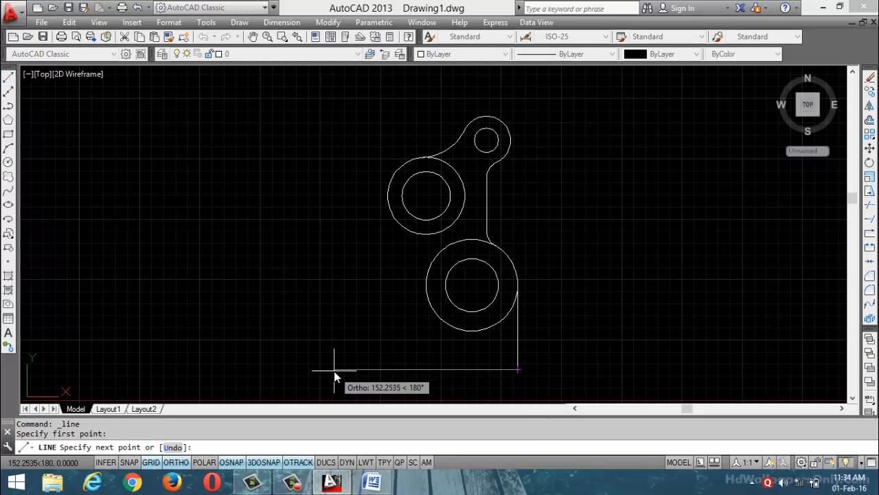
{"action": "type", "text": "96"}
{"action": "key", "text": "Return"}
{"action": "scroll", "coordinate": [402, 222], "scroll_direction": "up", "scroll_amount": 4}
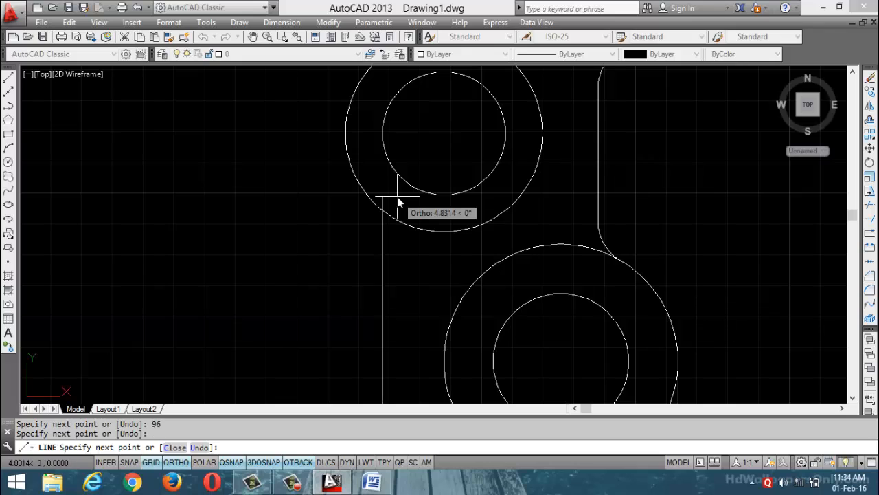
{"action": "key", "text": "Escape"}
Step: Trim the end of the left vertical line that overhangs into the upper-left outer circle
{"action": "type", "text": "tr"}
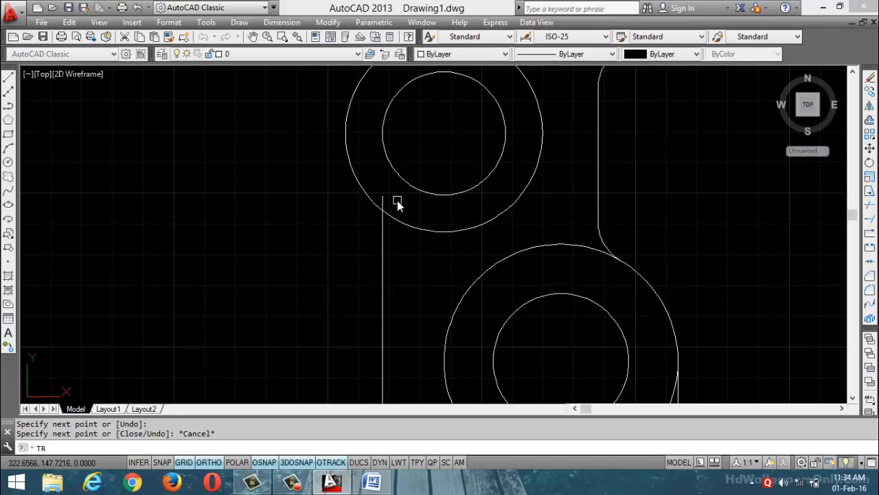
{"action": "key", "text": "Return"}
{"action": "key", "text": "Return"}
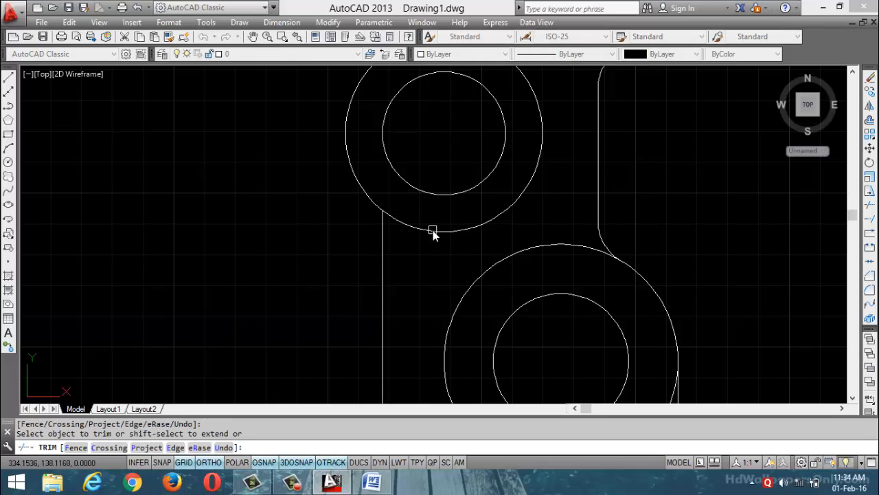
{"action": "scroll", "coordinate": [434, 234], "scroll_direction": "down", "scroll_amount": 3}
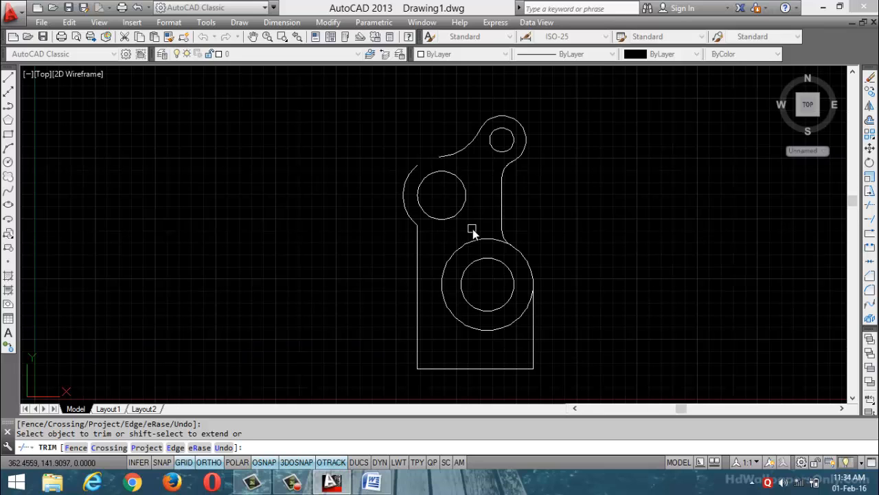
{"action": "scroll", "coordinate": [477, 234], "scroll_direction": "up", "scroll_amount": 3}
{"action": "scroll", "coordinate": [489, 250], "scroll_direction": "down", "scroll_amount": 3}
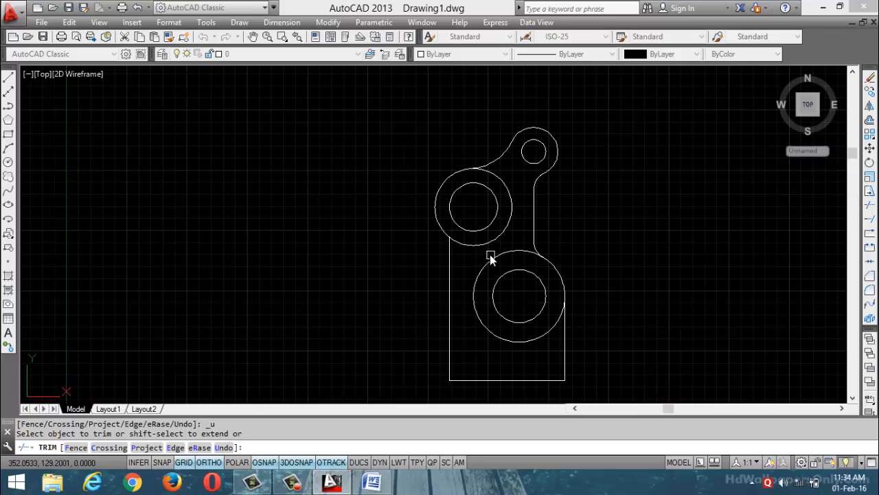
{"action": "key", "text": "Escape"}
Step: Fillet the corner between the upper-left outer circle and the left vertical line with radius 14
{"action": "scroll", "coordinate": [474, 251], "scroll_direction": "up", "scroll_amount": 2}
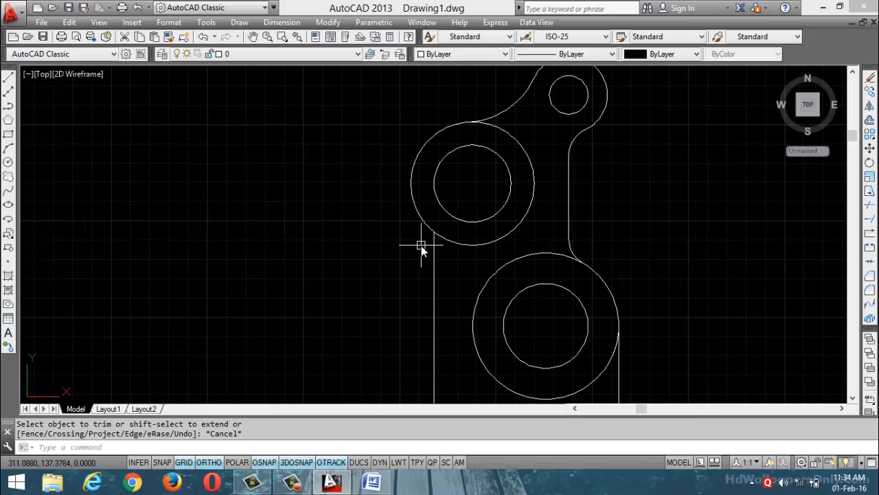
{"action": "type", "text": "f"}
{"action": "key", "text": "Return"}
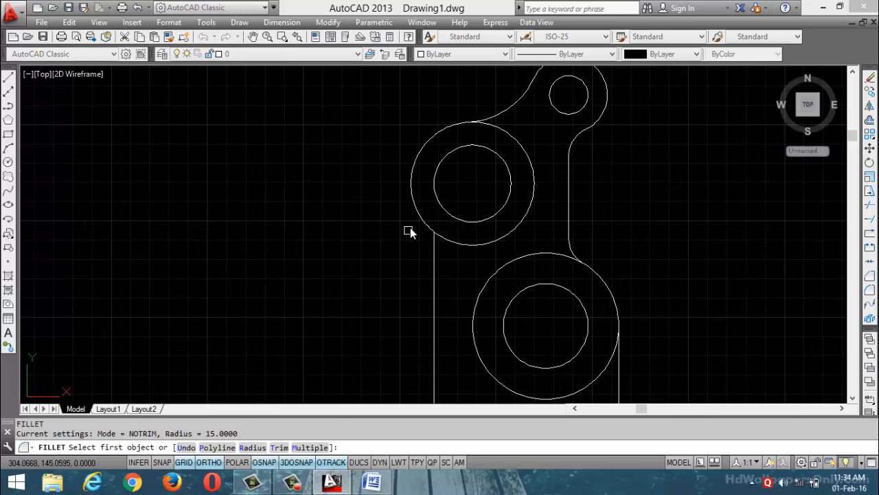
{"action": "scroll", "coordinate": [408, 233], "scroll_direction": "up", "scroll_amount": 5}
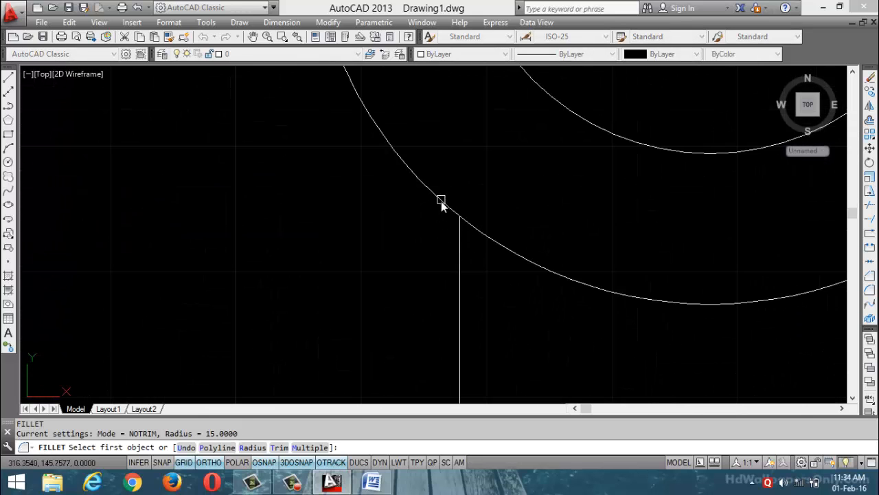
{"action": "left_click", "coordinate": [253, 448]}
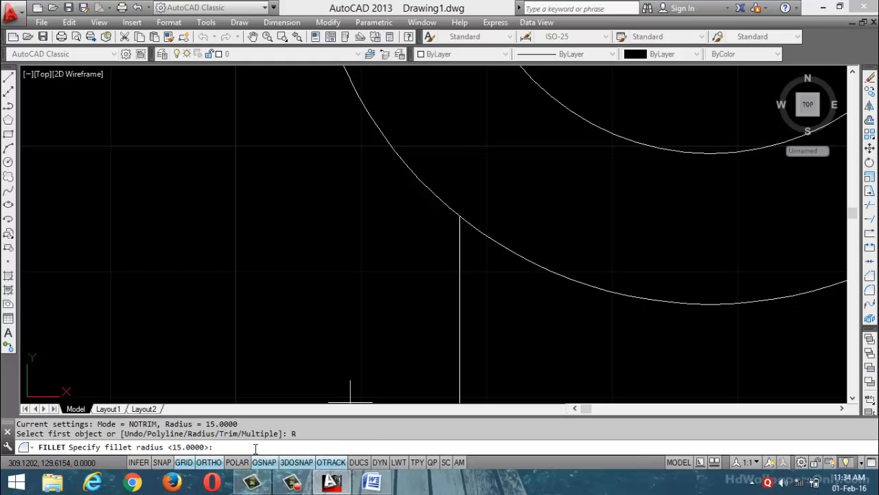
{"action": "type", "text": "14"}
{"action": "key", "text": "Return"}
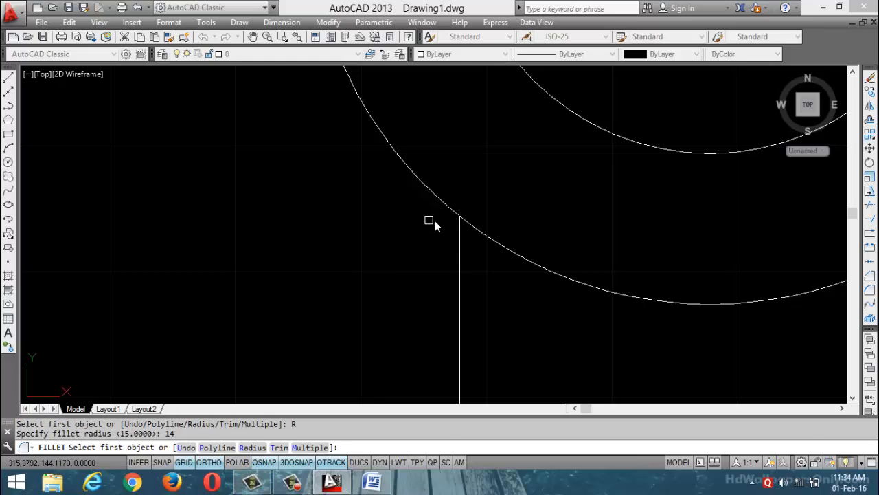
{"action": "left_click", "coordinate": [431, 194]}
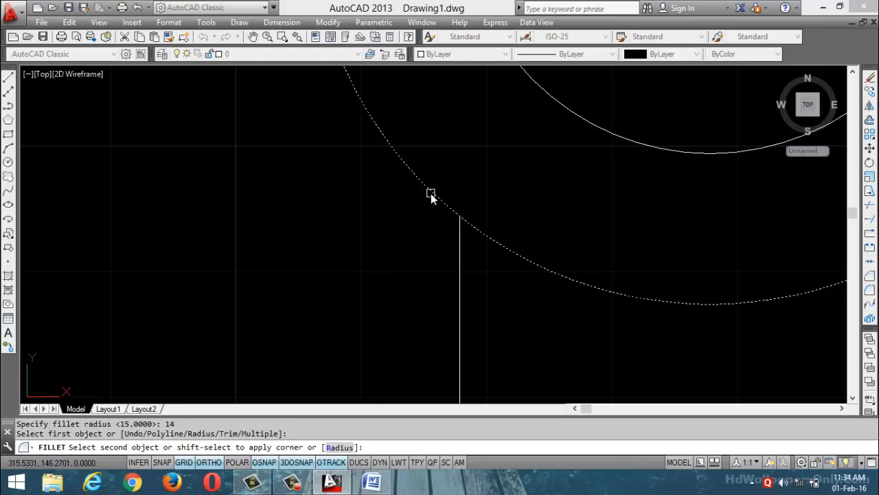
{"action": "left_click", "coordinate": [459, 257]}
{"action": "key", "text": "Escape"}
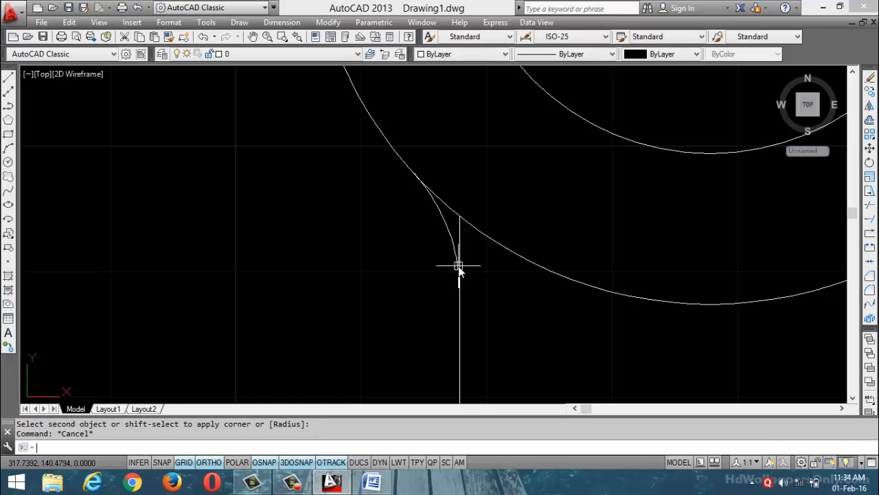
Step: Trim the piece of the left vertical line that extends above the radius 14 fillet
{"action": "type", "text": "tr"}
{"action": "key", "text": "Return"}
{"action": "key", "text": "Return"}
{"action": "scroll", "coordinate": [461, 233], "scroll_direction": "up", "scroll_amount": 5}
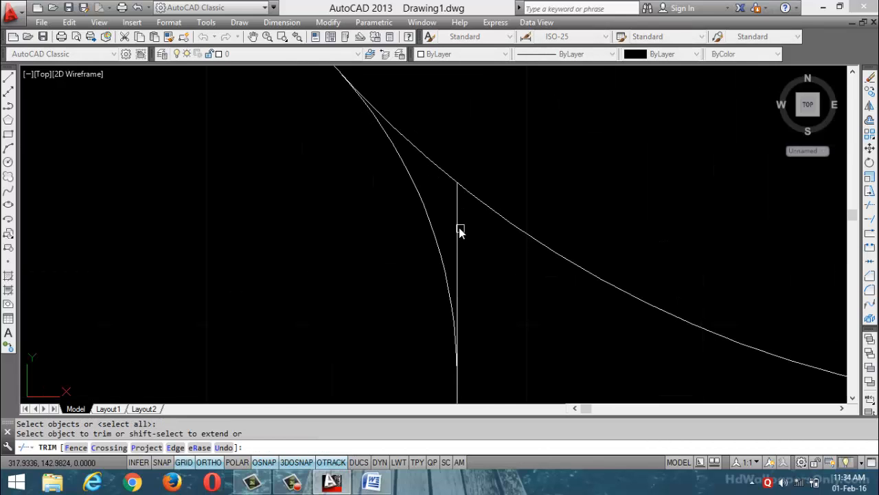
{"action": "left_click", "coordinate": [461, 232]}
Step: Trim away the upper-left outer circle's portion inside the housing, including the short remnant beside the fillet
{"action": "scroll", "coordinate": [465, 249], "scroll_direction": "down", "scroll_amount": 5}
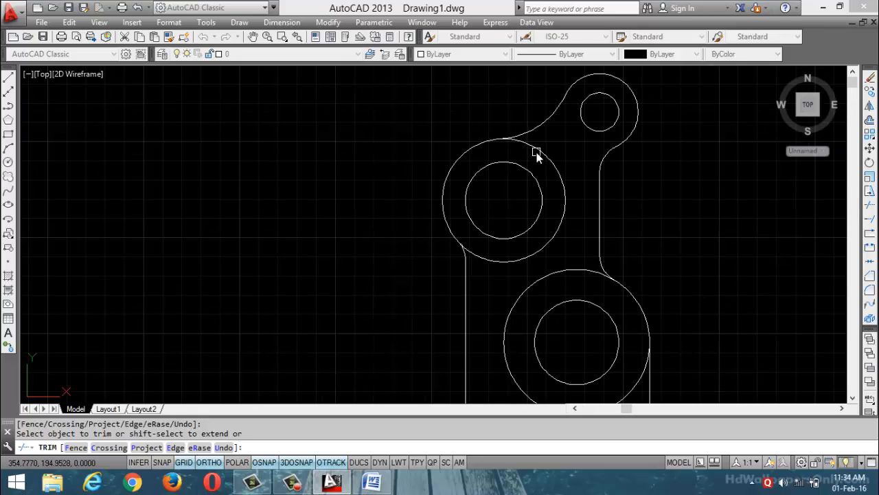
{"action": "left_click", "coordinate": [537, 154]}
{"action": "scroll", "coordinate": [467, 247], "scroll_direction": "up", "scroll_amount": 5}
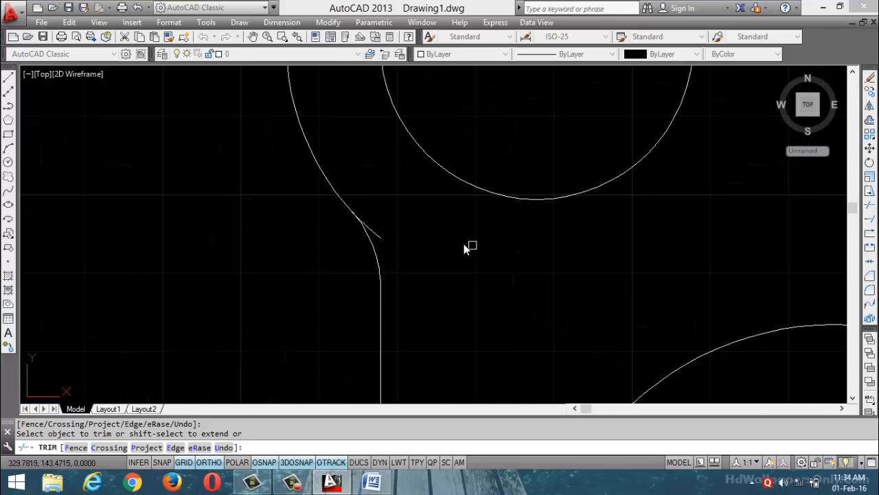
{"action": "left_click", "coordinate": [368, 238]}
{"action": "scroll", "coordinate": [382, 259], "scroll_direction": "down", "scroll_amount": 5}
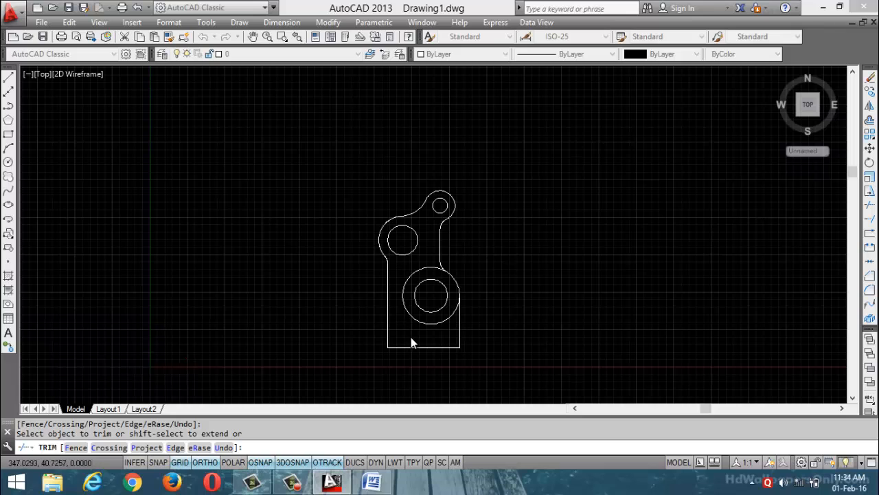
Step: Trim the lower outer circle down to the arc between the upper fillet and the right vertical edge
{"action": "scroll", "coordinate": [411, 337], "scroll_direction": "up", "scroll_amount": 5}
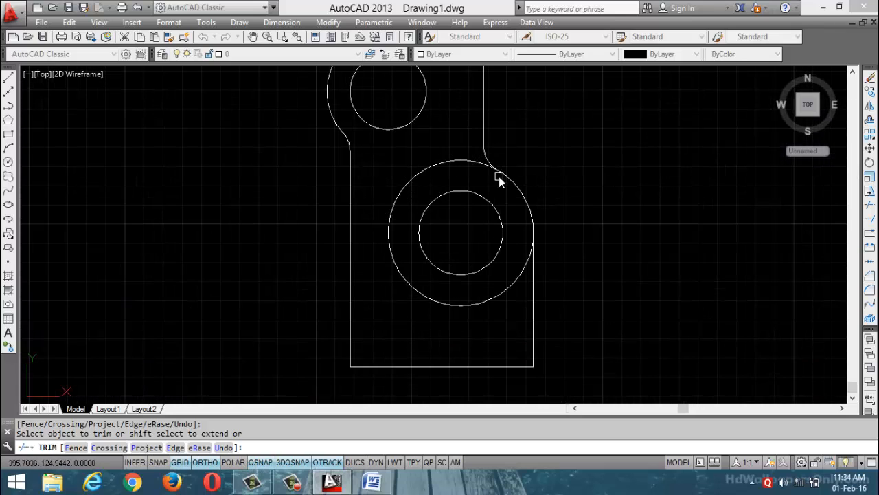
{"action": "left_click", "coordinate": [514, 278]}
{"action": "left_click", "coordinate": [473, 303]}
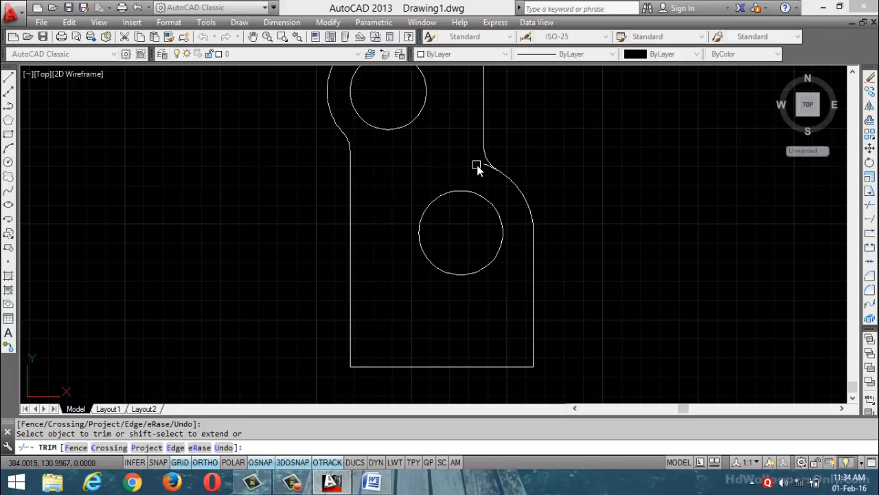
{"action": "scroll", "coordinate": [517, 171], "scroll_direction": "up", "scroll_amount": 5}
{"action": "left_click", "coordinate": [531, 168]}
{"action": "scroll", "coordinate": [531, 172], "scroll_direction": "down", "scroll_amount": 5}
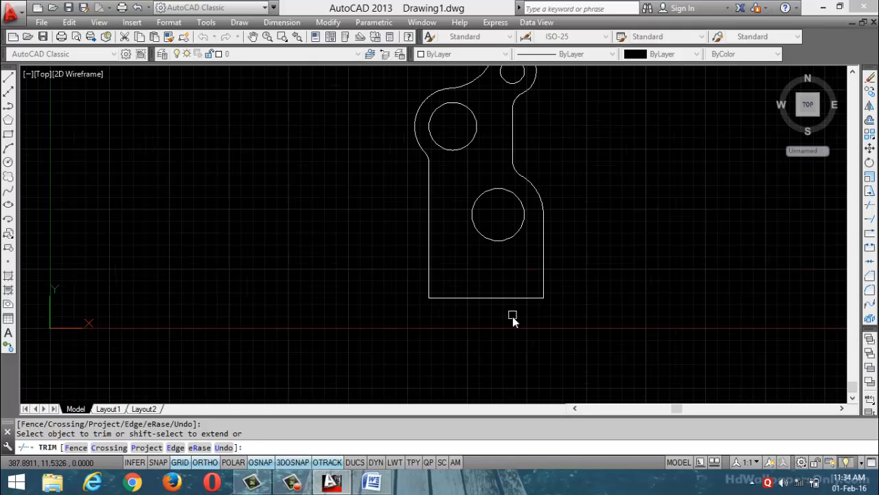
{"action": "scroll", "coordinate": [512, 316], "scroll_direction": "down", "scroll_amount": 1}
{"action": "scroll", "coordinate": [516, 324], "scroll_direction": "up", "scroll_amount": 3}
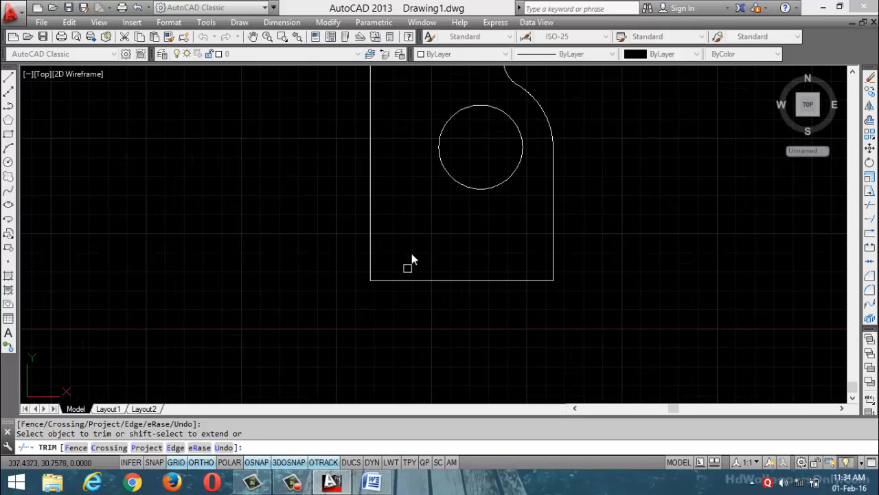
{"action": "key", "text": "Escape"}
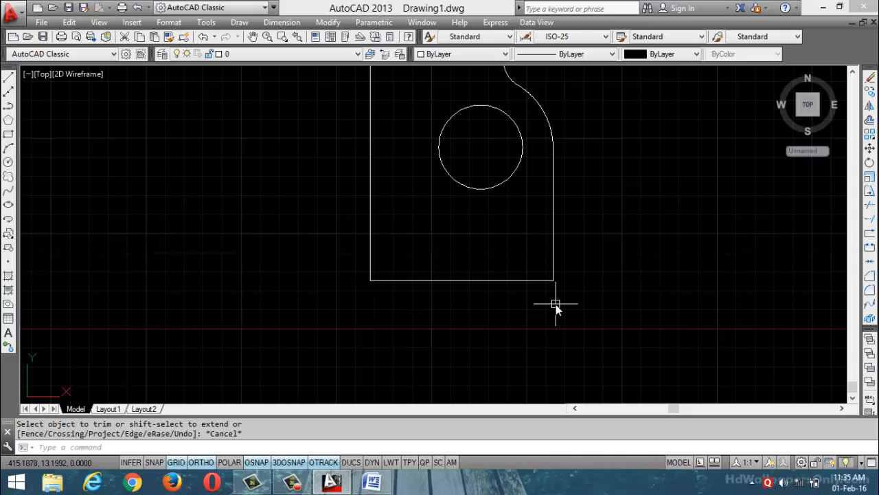
Step: Consult the housing drawing in Word and, back in AutoCAD, draw a 48-unit line straight down from the lower hole's centre
{"action": "left_click", "coordinate": [371, 484]}
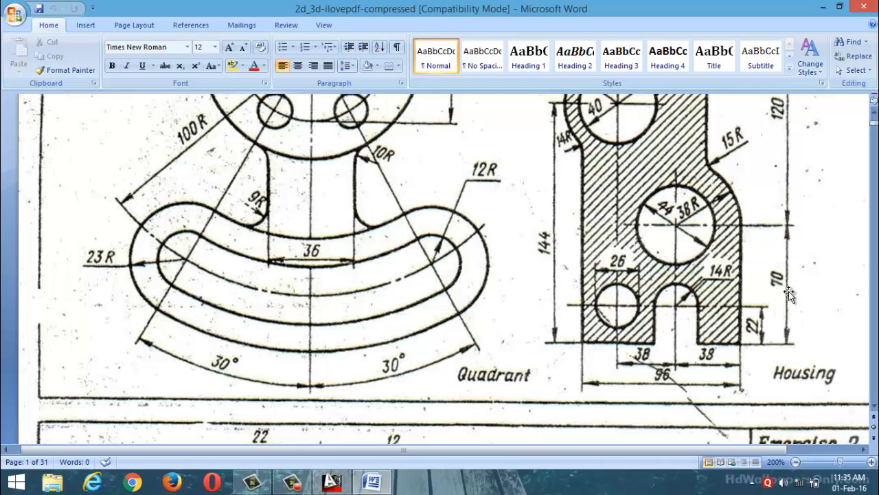
{"action": "left_click", "coordinate": [823, 7]}
{"action": "left_click", "coordinate": [8, 77]}
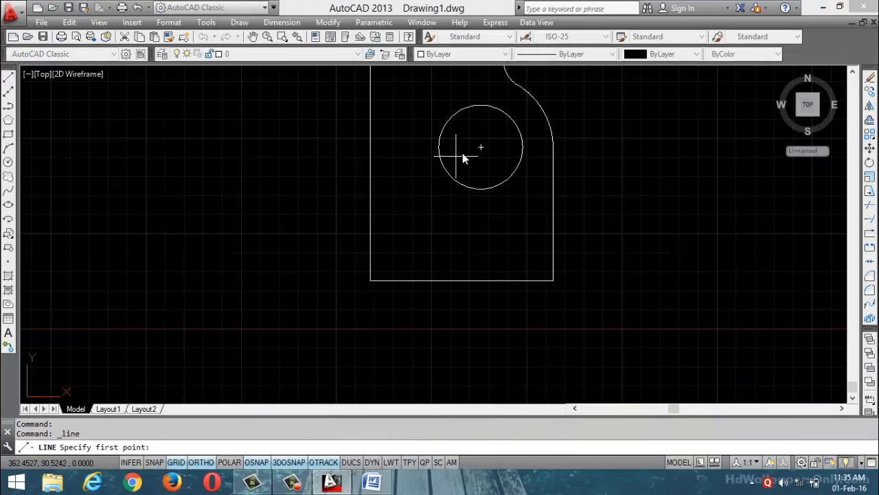
{"action": "left_click", "coordinate": [480, 147]}
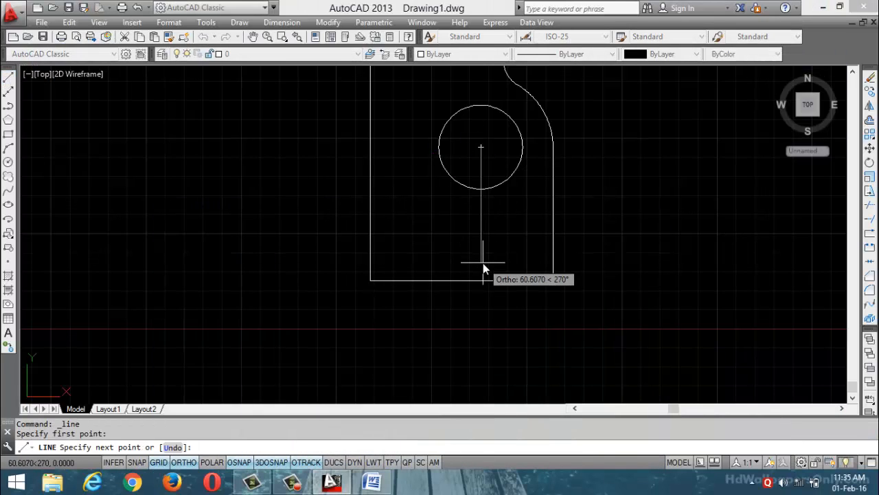
{"action": "type", "text": "48"}
{"action": "key", "text": "Return"}
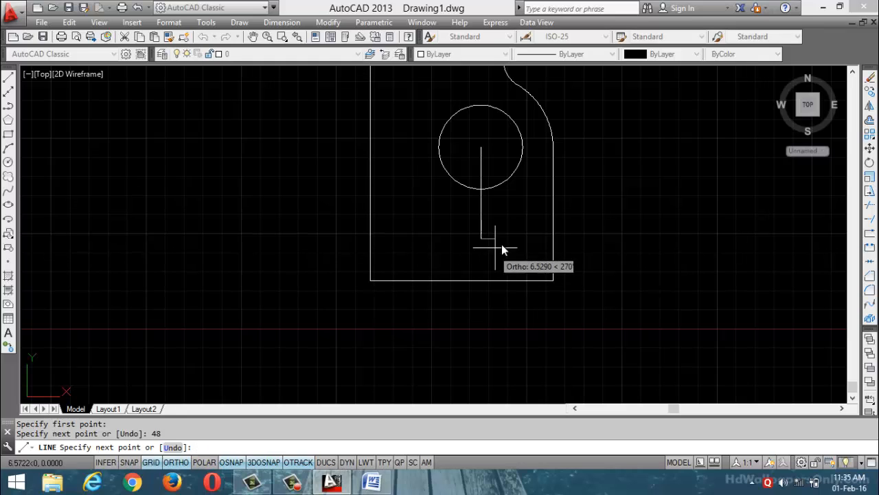
{"action": "key", "text": "Return"}
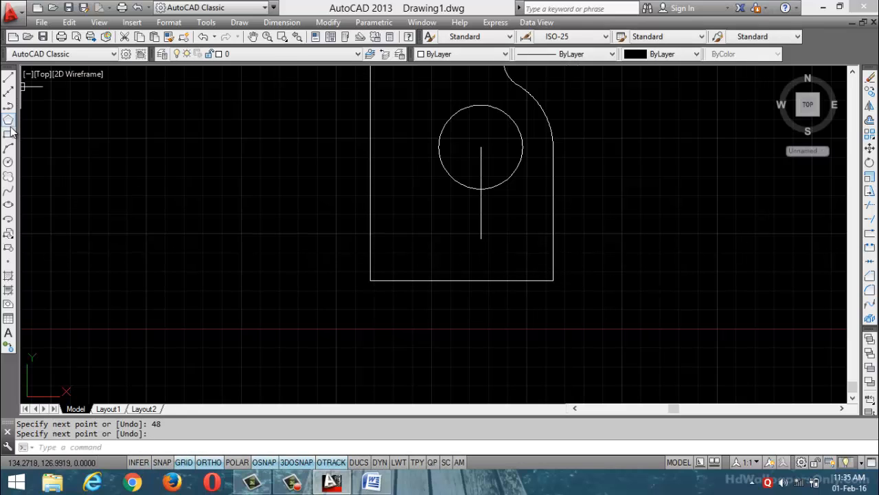
Step: Draw a circle of radius 14 centred on the lower end of the 48-unit line
{"action": "left_click", "coordinate": [8, 161]}
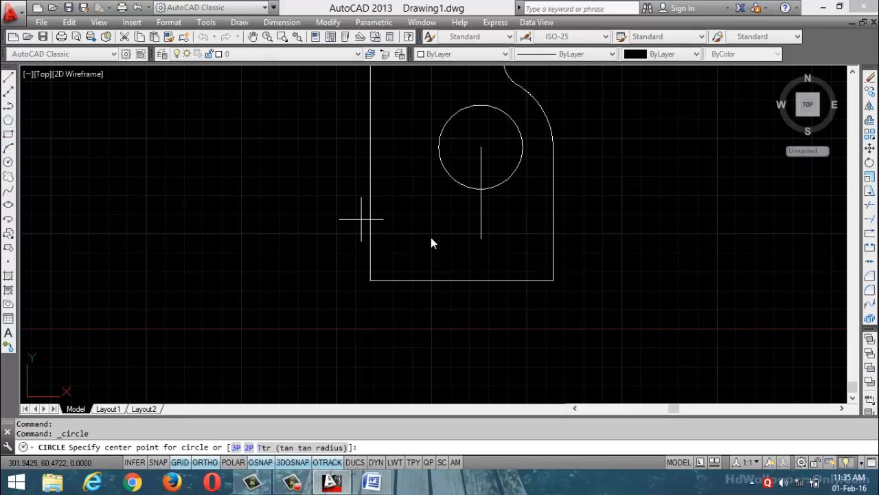
{"action": "left_click", "coordinate": [481, 239]}
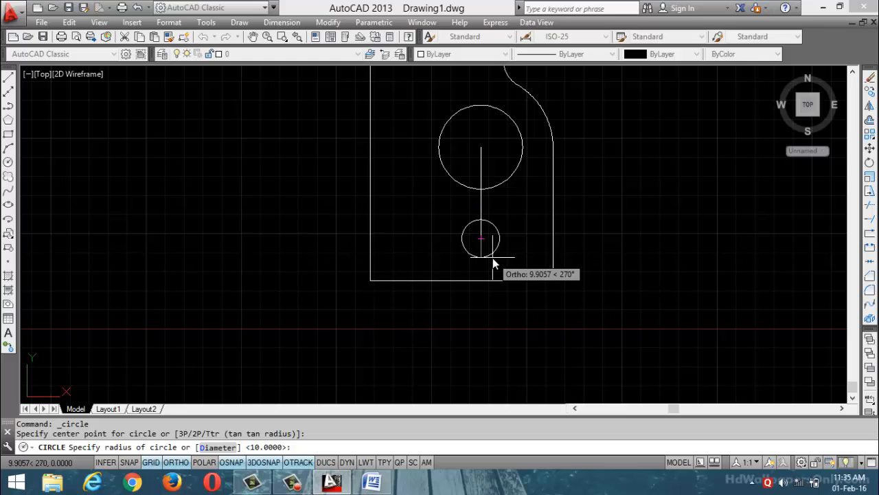
{"action": "type", "text": "14"}
{"action": "key", "text": "Return"}
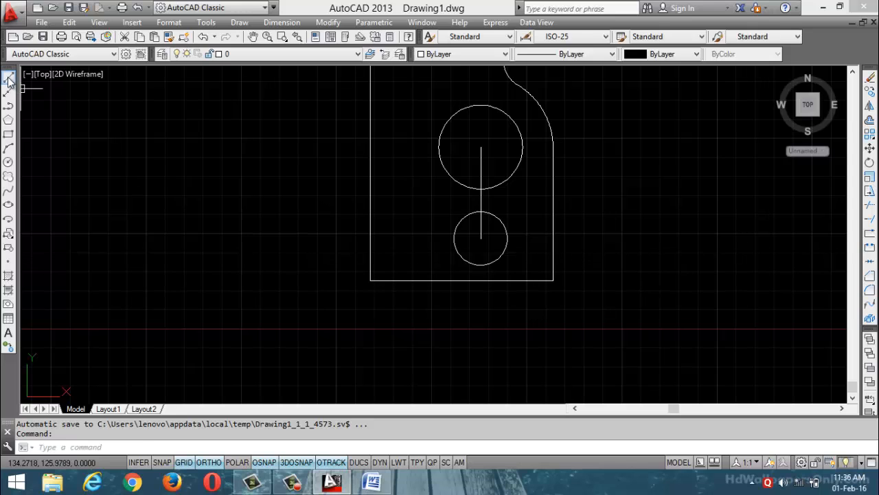
Step: Draw a vertical line from the radius 14 circle's right quadrant down to the housing's bottom edge
{"action": "left_click", "coordinate": [8, 81]}
{"action": "left_click", "coordinate": [507, 238]}
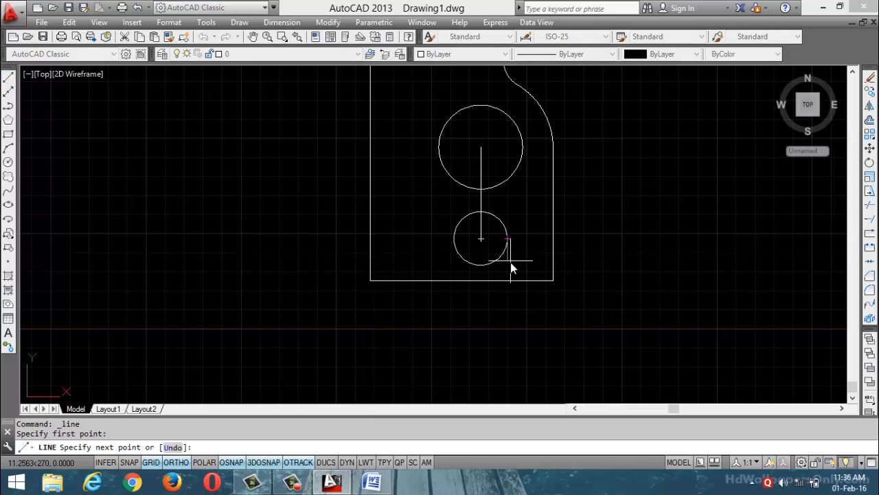
{"action": "left_click", "coordinate": [508, 279]}
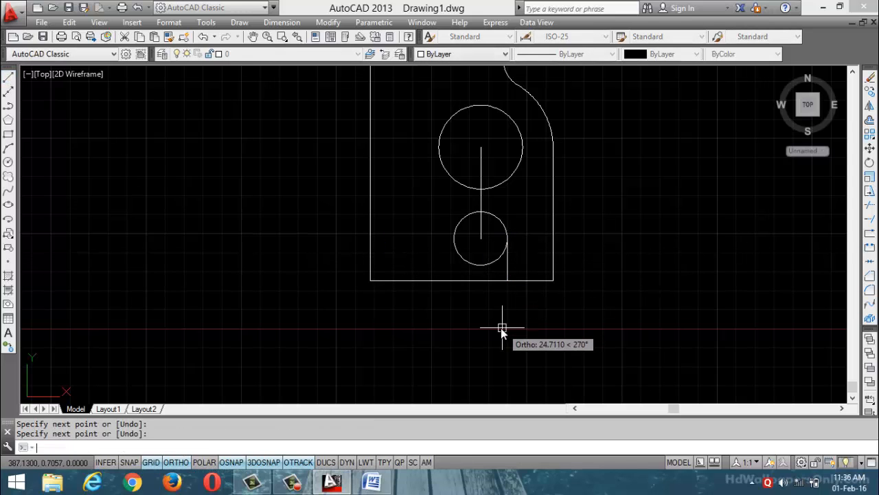
{"action": "key", "text": "Return"}
Step: Try to draw a line from the radius 14 circle's left quadrant to the bottom edge, and undo it
{"action": "key", "text": "Return"}
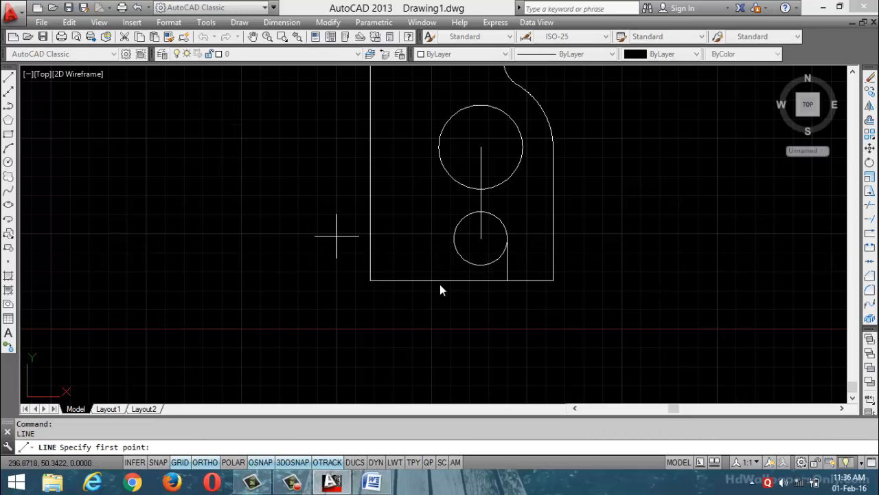
{"action": "left_click", "coordinate": [457, 246]}
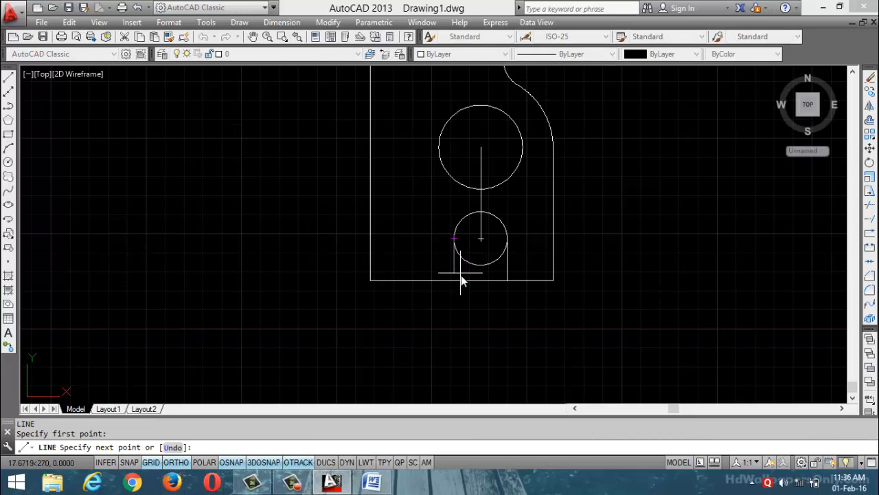
{"action": "key", "text": "Escape"}
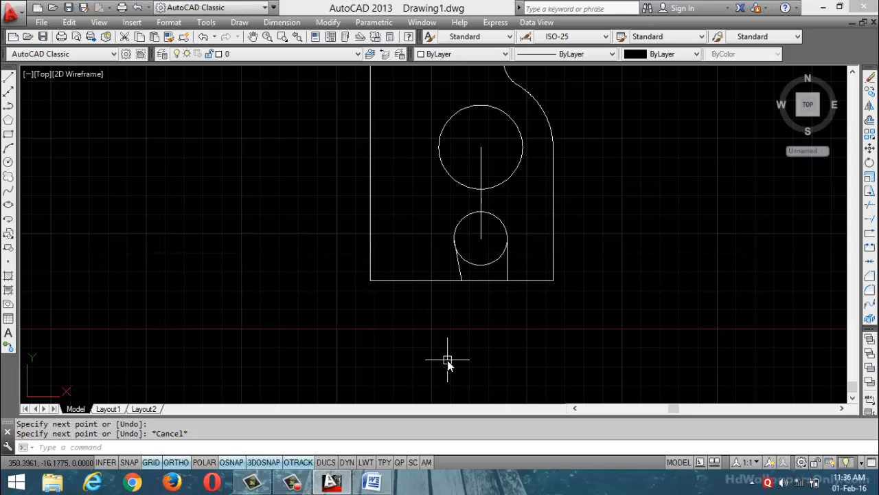
{"action": "key", "text": "ctrl+z"}
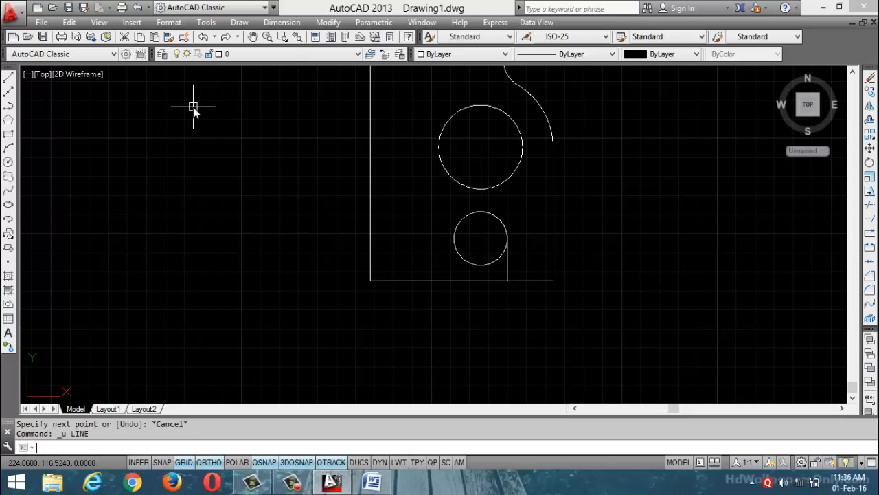
Step: Draw a vertical line from the radius 14 circle's left quadrant down past the housing's bottom edge
{"action": "type", "text": "l"}
{"action": "key", "text": "Return"}
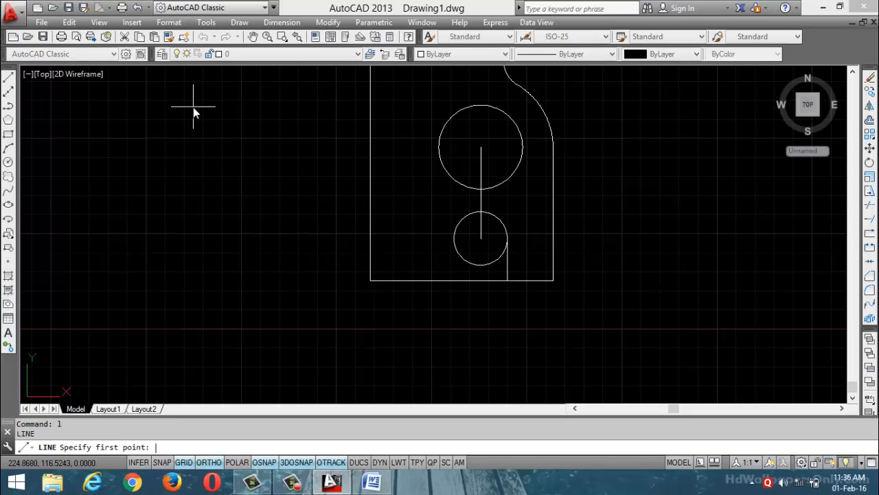
{"action": "left_click", "coordinate": [453, 238]}
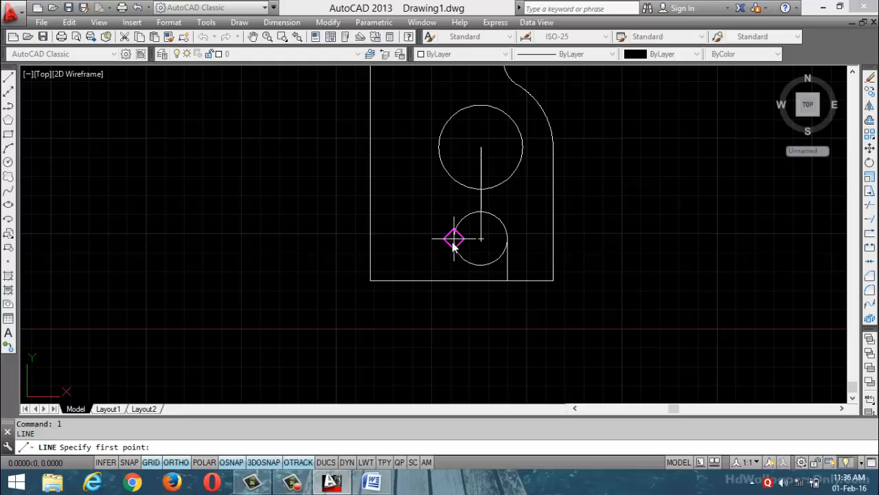
{"action": "left_click", "coordinate": [451, 340]}
{"action": "key", "text": "Escape"}
Step: Trim the slot open by removing the left line's overhang, the circle's lower half and the bottom edge between the slot sides
{"action": "type", "text": "tr"}
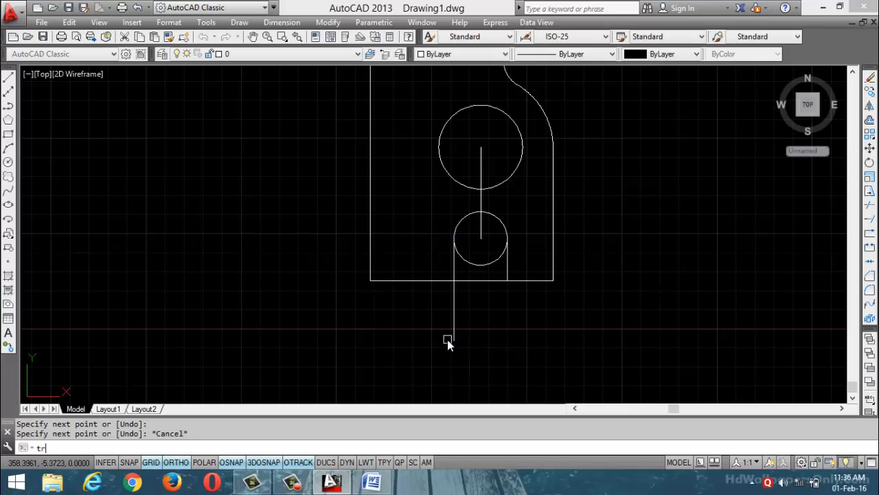
{"action": "key", "text": "Return"}
{"action": "key", "text": "Return"}
{"action": "left_click", "coordinate": [454, 326]}
{"action": "left_click", "coordinate": [496, 259]}
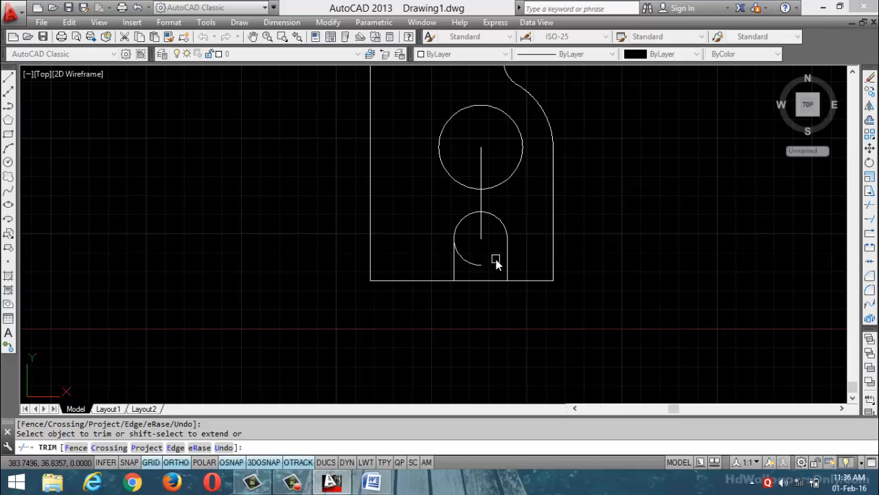
{"action": "left_click", "coordinate": [472, 263]}
{"action": "left_click", "coordinate": [480, 281]}
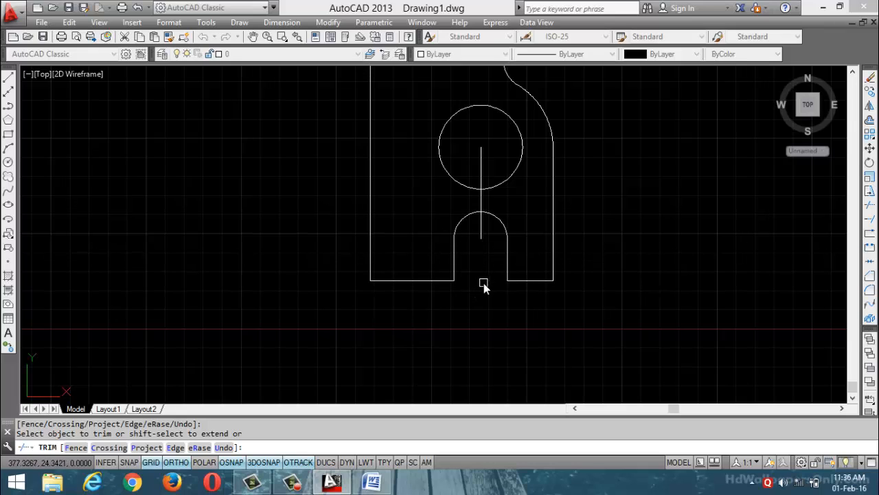
{"action": "key", "text": "Escape"}
Step: Erase the vertical construction line between the lower hole's centre and the slot arc's centre
{"action": "left_click", "coordinate": [480, 199]}
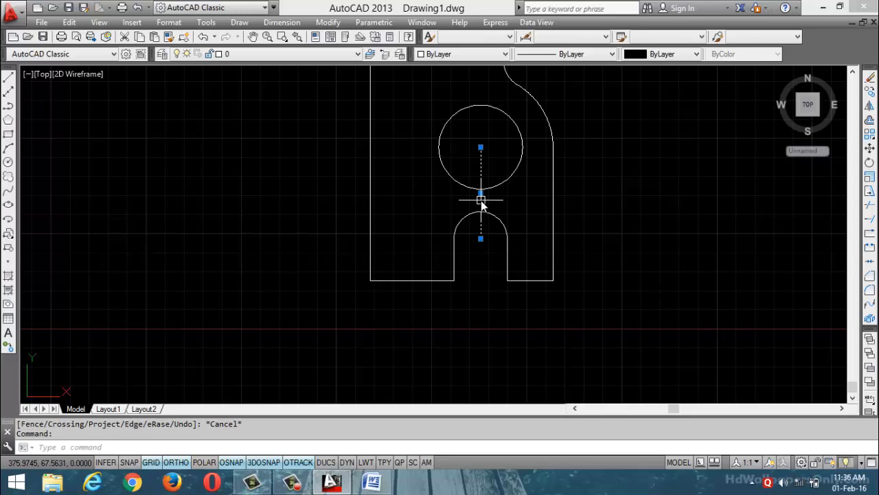
{"action": "key", "text": "Delete"}
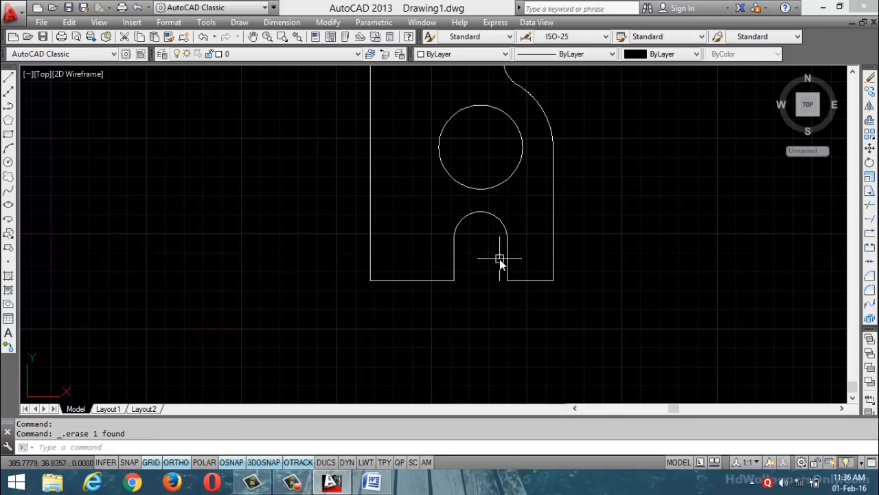
{"action": "scroll", "coordinate": [491, 273], "scroll_direction": "down", "scroll_amount": 4}
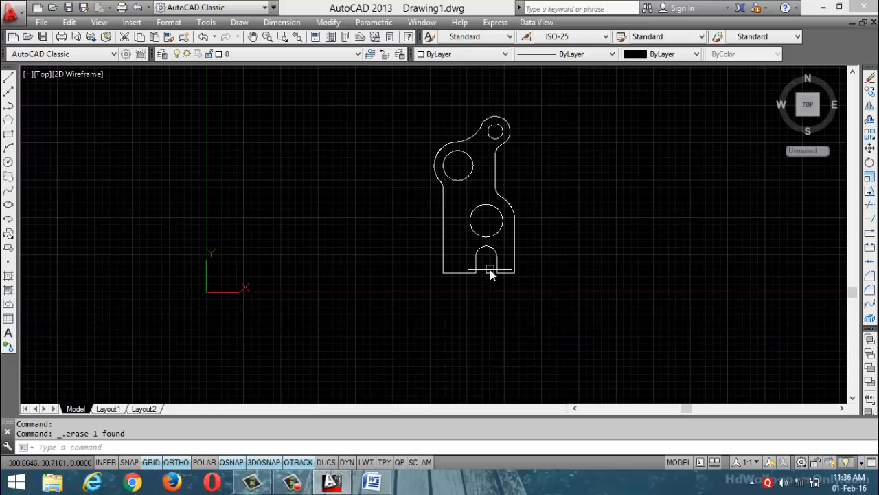
{"action": "scroll", "coordinate": [479, 231], "scroll_direction": "up", "scroll_amount": 3}
{"action": "scroll", "coordinate": [454, 327], "scroll_direction": "down", "scroll_amount": 2}
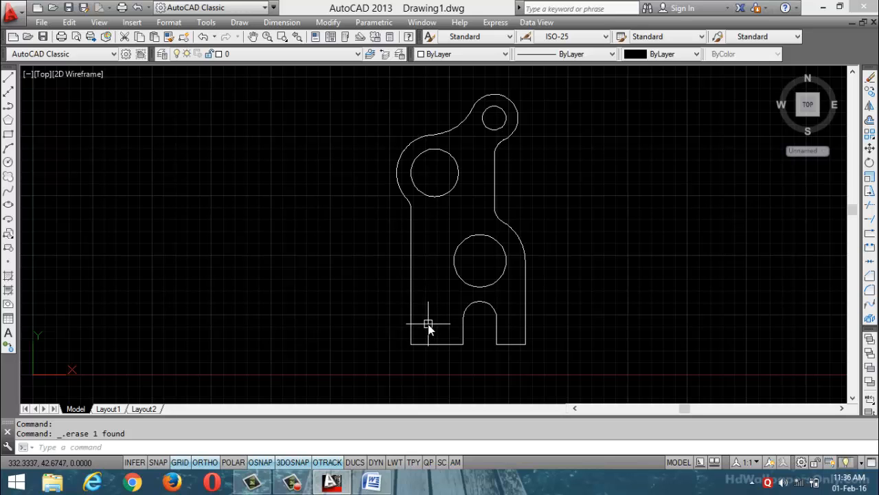
{"action": "scroll", "coordinate": [433, 328], "scroll_direction": "up", "scroll_amount": 5}
{"action": "scroll", "coordinate": [435, 328], "scroll_direction": "down", "scroll_amount": 4}
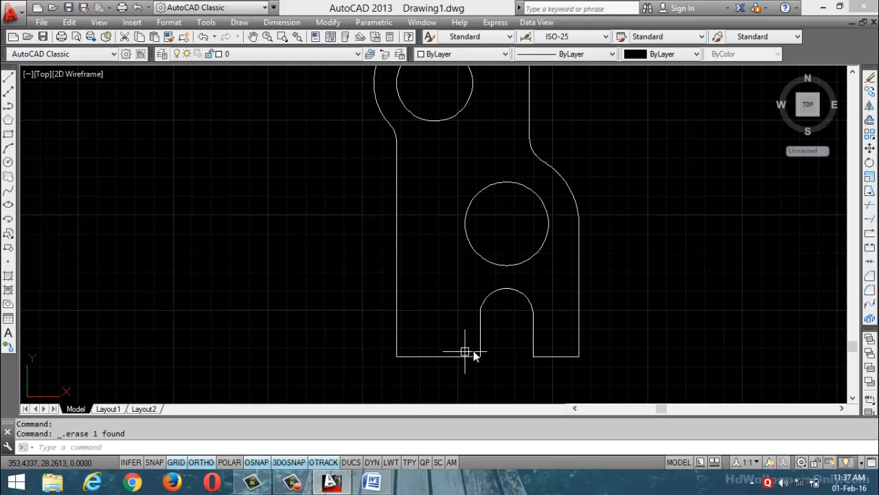
Step: Consult the housing drawing in Word and, back in AutoCAD with polar tracking on, draw a radius 13 circle centred 38 units left of the slot arc's centre
{"action": "left_click", "coordinate": [371, 481]}
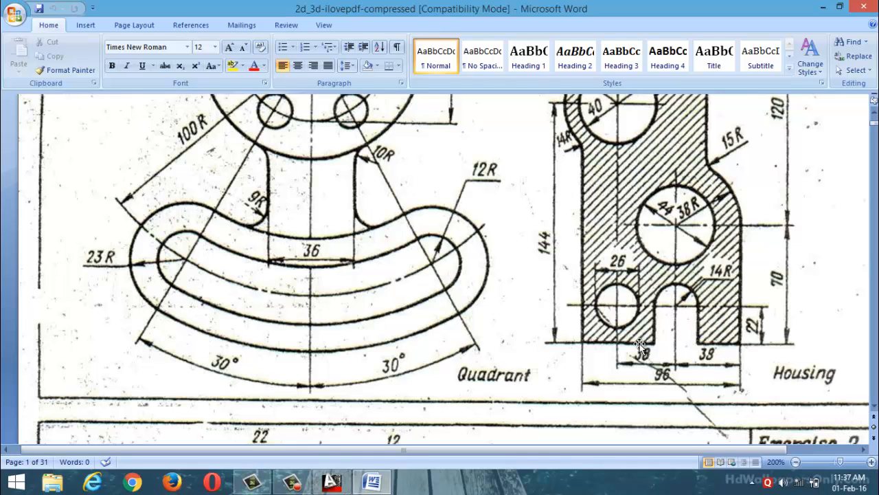
{"action": "left_click", "coordinate": [823, 8]}
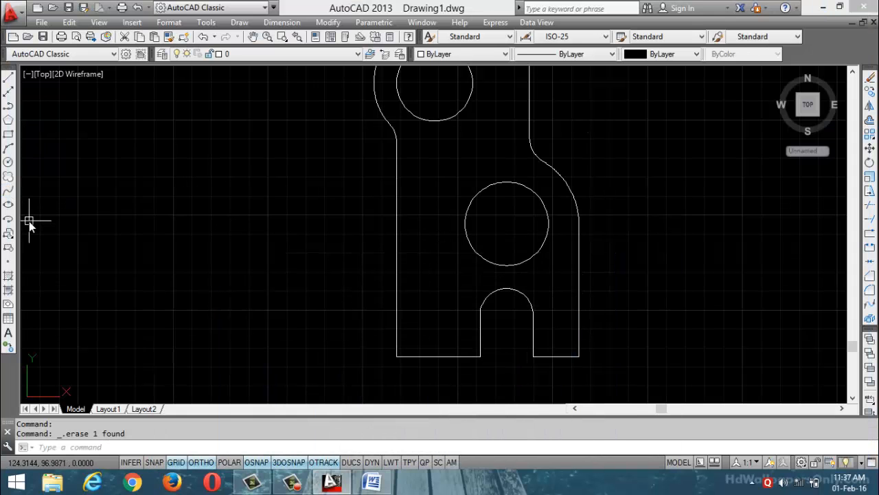
{"action": "type", "text": "C"}
{"action": "key", "text": "Return"}
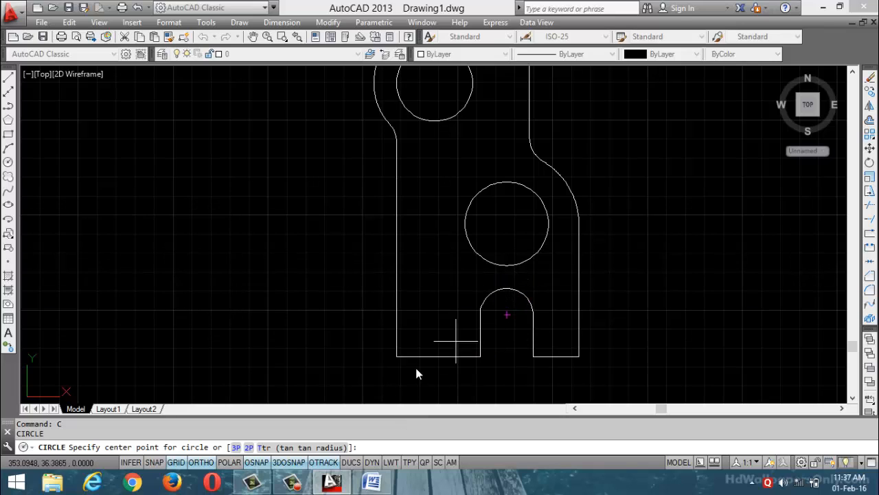
{"action": "key", "text": "F10"}
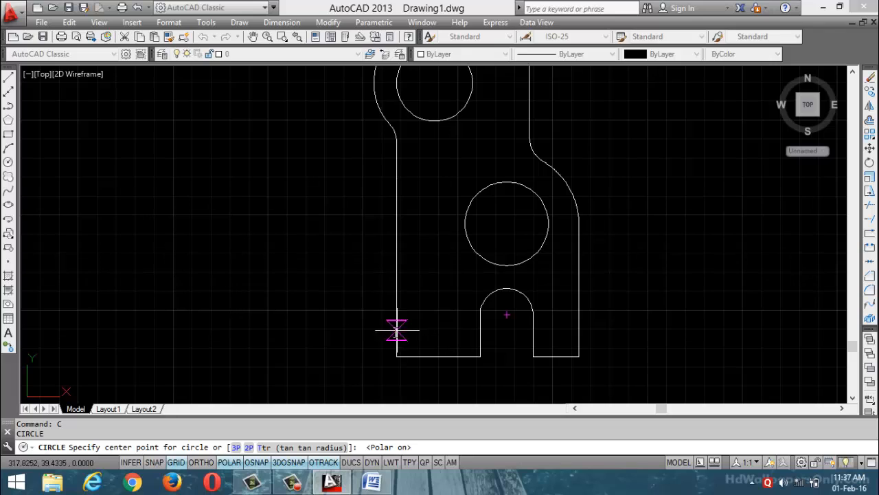
{"action": "left_click", "coordinate": [230, 462]}
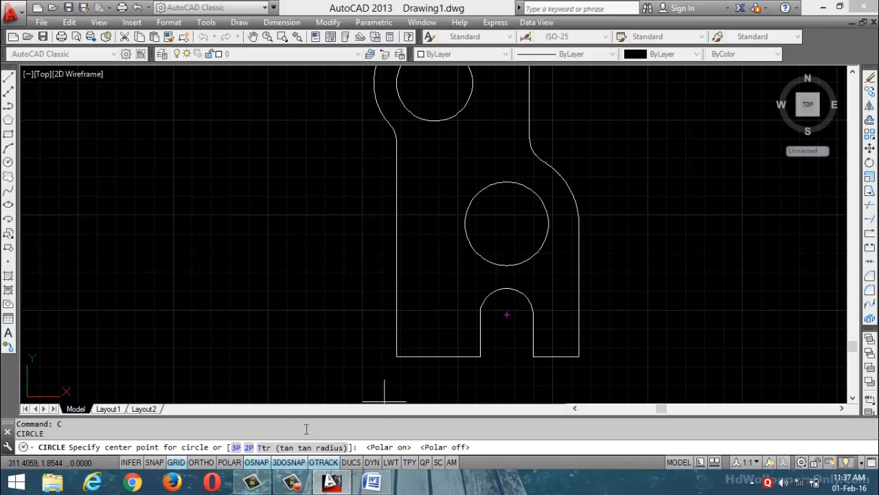
{"action": "left_click", "coordinate": [229, 461]}
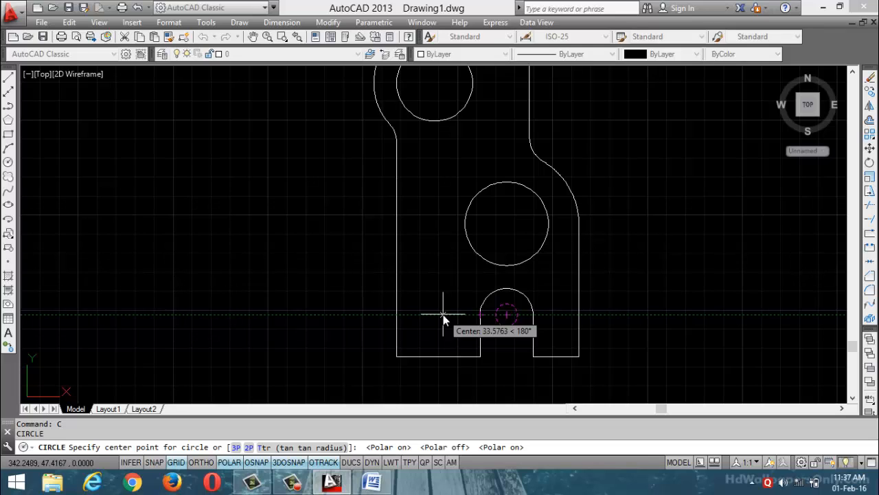
{"action": "type", "text": "38"}
{"action": "key", "text": "Return"}
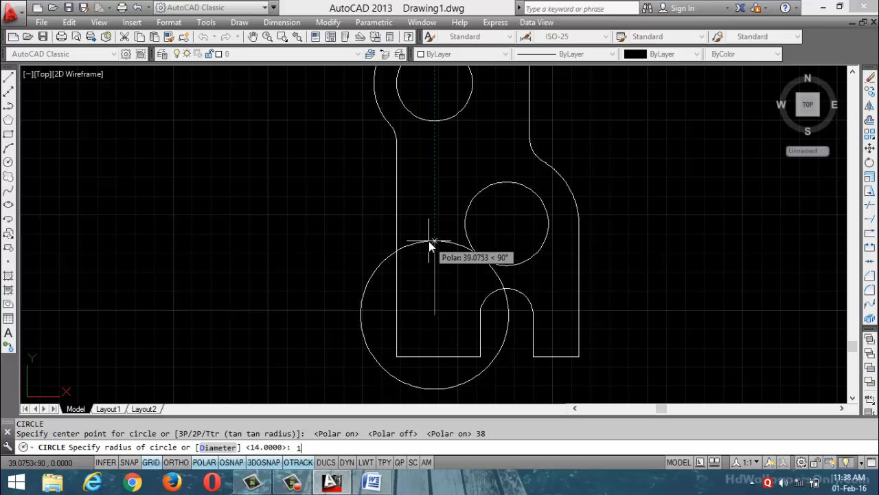
{"action": "type", "text": "3"}
{"action": "key", "text": "Return"}
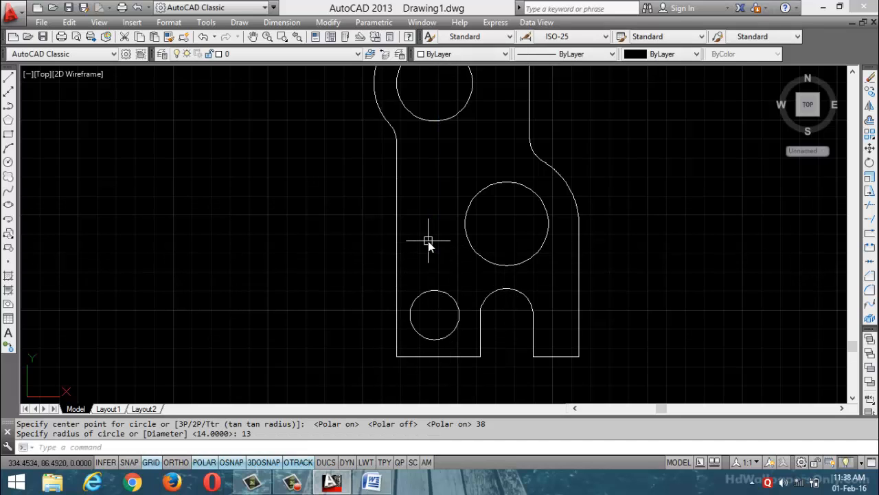
Step: Erase the hole circle inside the housing's upper-left rounded lobe
{"action": "scroll", "coordinate": [440, 275], "scroll_direction": "down", "scroll_amount": 5}
{"action": "scroll", "coordinate": [474, 226], "scroll_direction": "up", "scroll_amount": 3}
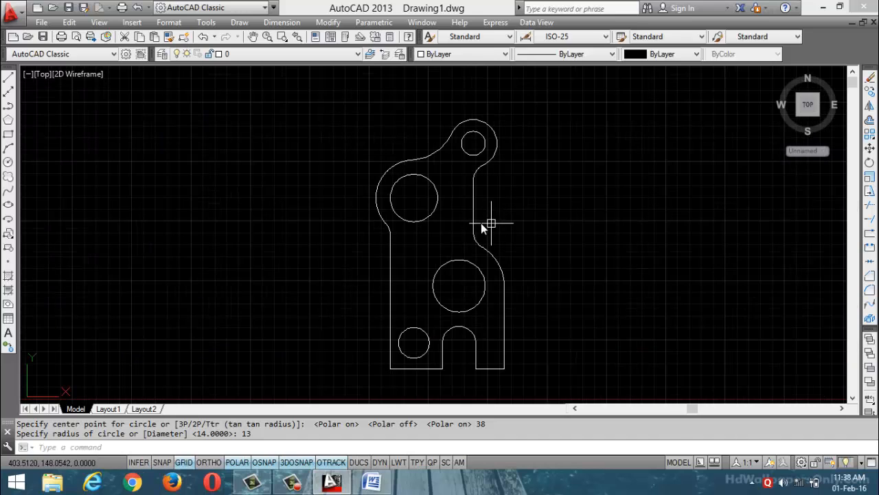
{"action": "left_click", "coordinate": [429, 215]}
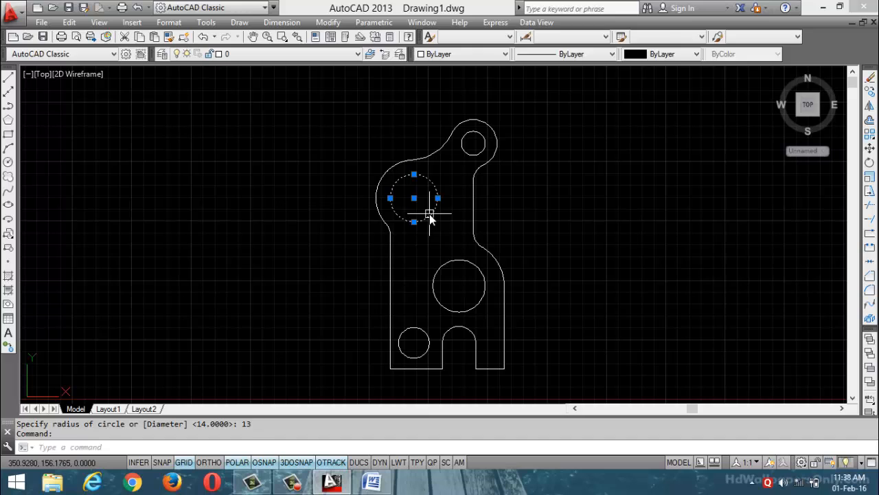
{"action": "key", "text": "Delete"}
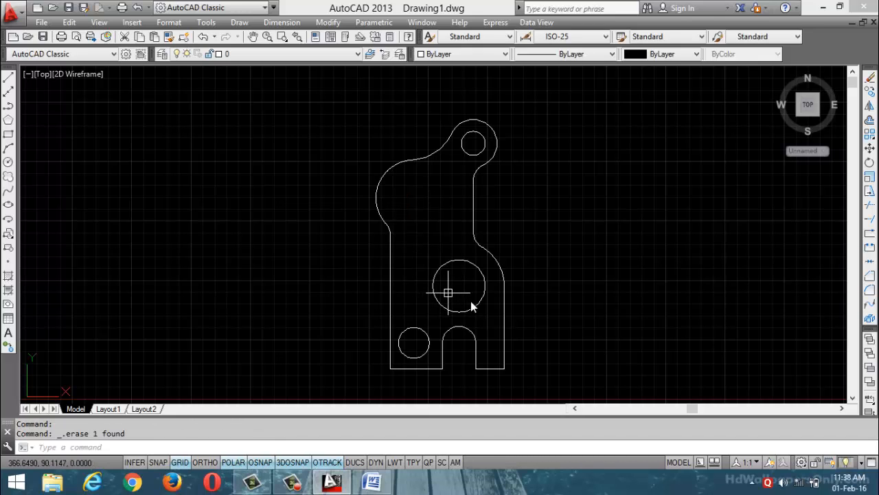
Step: Draw a radius 38 circle concentric with the large lower hole, passing through the end of the right-side outer arc
{"action": "left_click", "coordinate": [8, 162]}
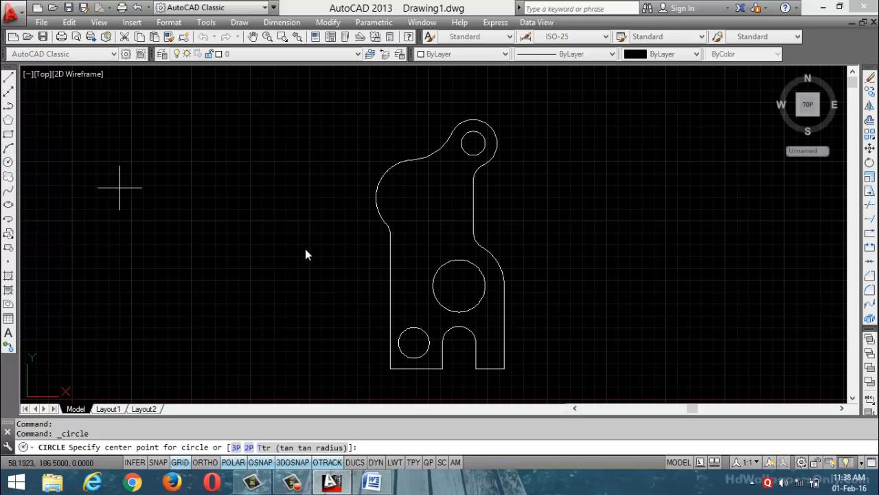
{"action": "left_click", "coordinate": [459, 285]}
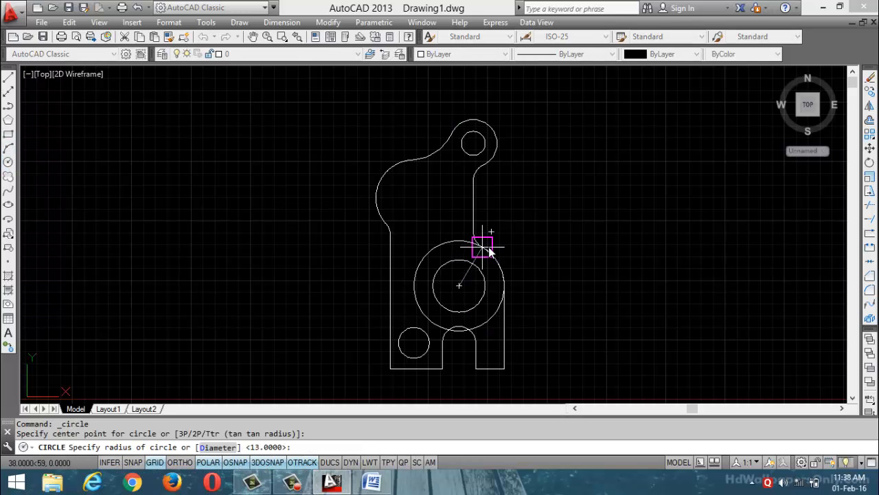
{"action": "key", "text": "Escape"}
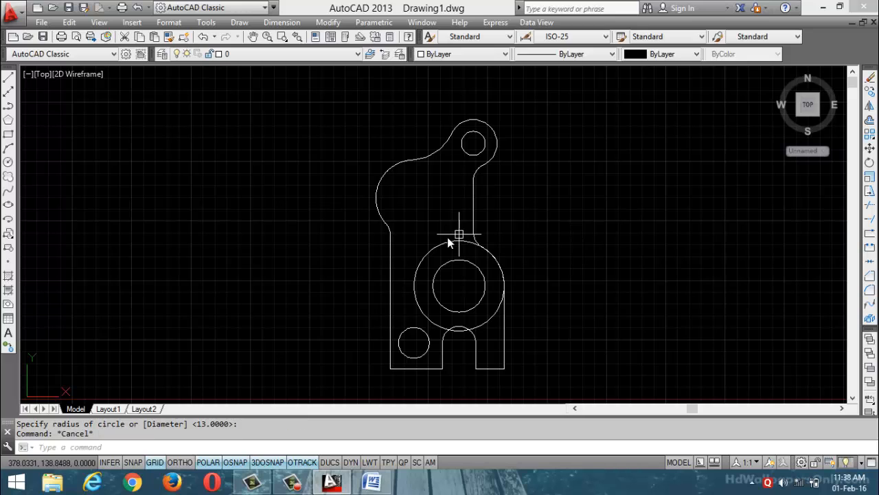
{"action": "left_click", "coordinate": [444, 244]}
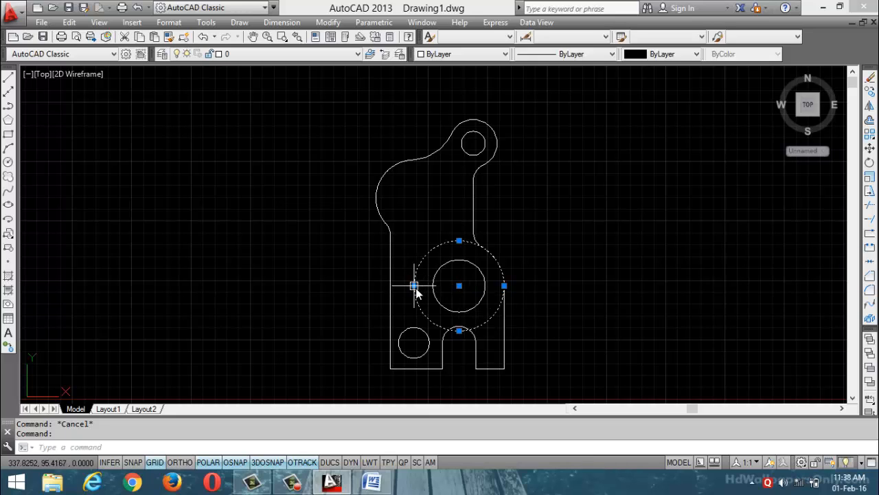
{"action": "key", "text": "Escape"}
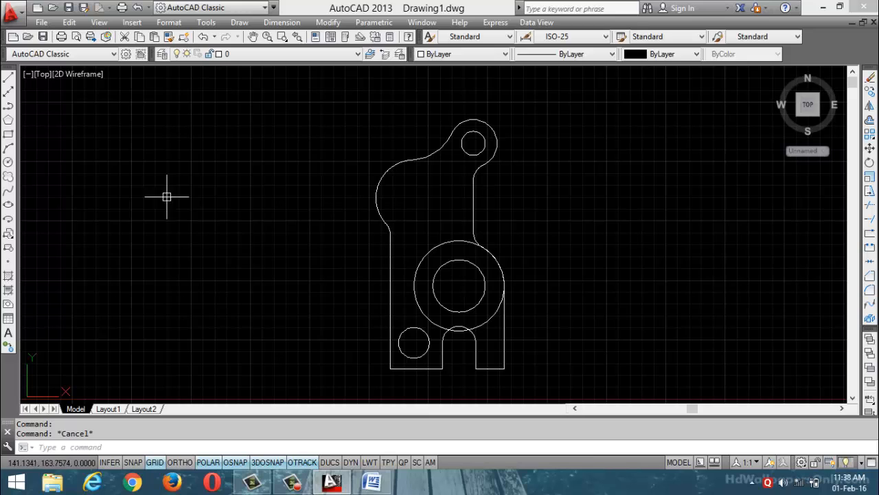
{"action": "left_click", "coordinate": [8, 162]}
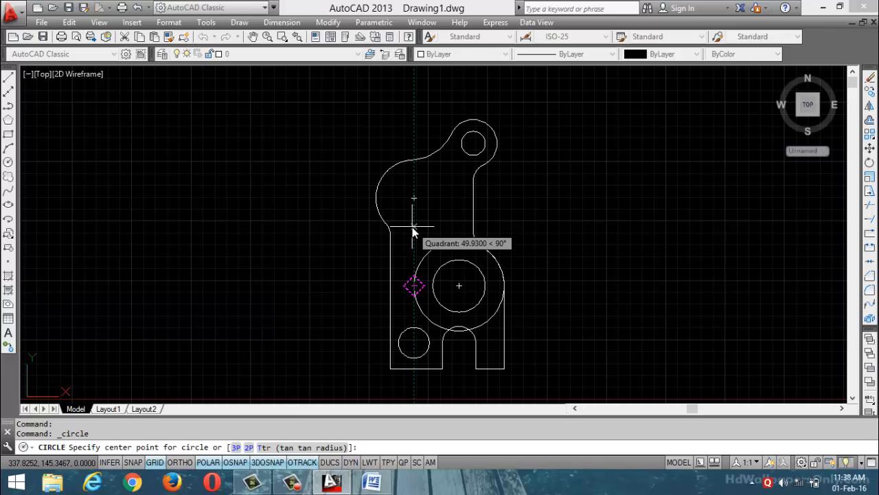
{"action": "type", "text": "74"}
{"action": "key", "text": "Return"}
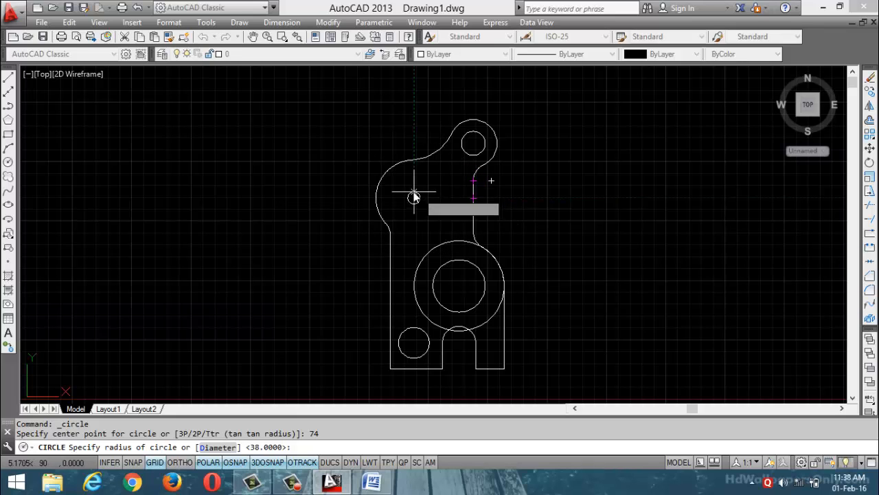
{"action": "key", "text": "Escape"}
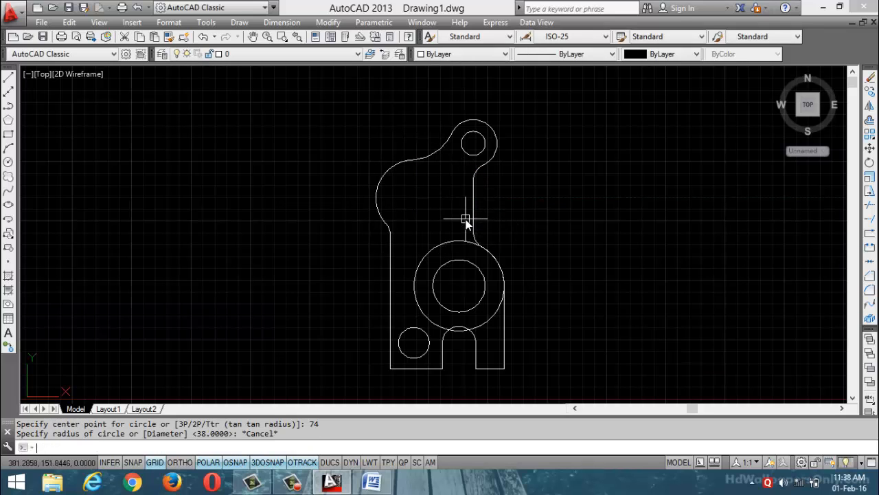
Step: Undo the radius 38 circle around the large lower hole
{"action": "key", "text": "ctrl+z"}
{"action": "key", "text": "ctrl+z"}
{"action": "key", "text": "ctrl+z"}
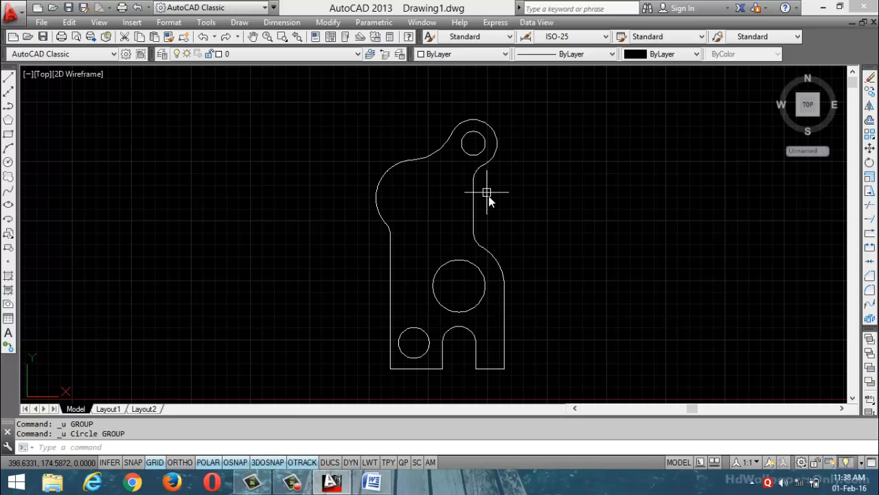
{"action": "scroll", "coordinate": [530, 229], "scroll_direction": "down", "scroll_amount": 2}
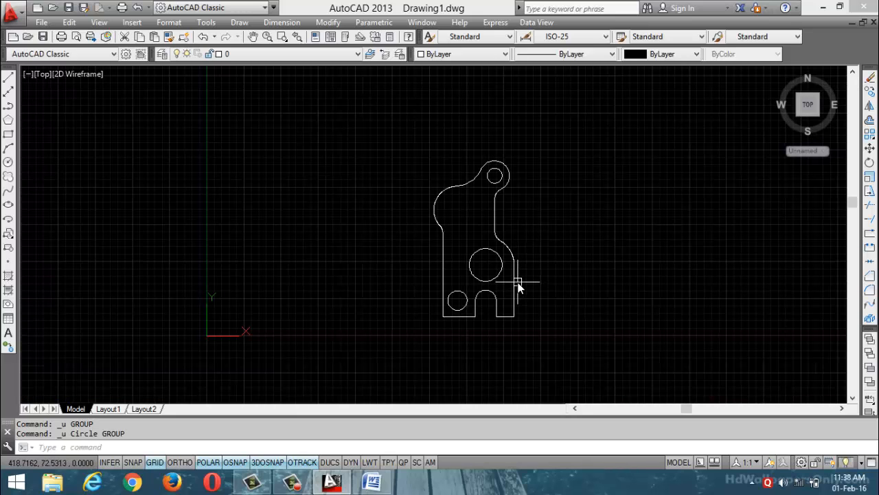
{"action": "mouse_move", "coordinate": [519, 288]}
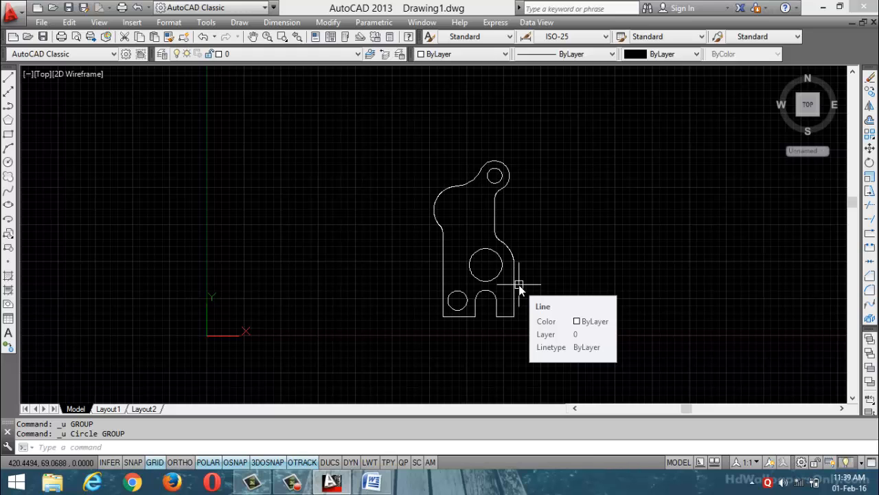
{"action": "scroll", "coordinate": [518, 278], "scroll_direction": "up", "scroll_amount": 2}
{"action": "key", "text": "Escape"}
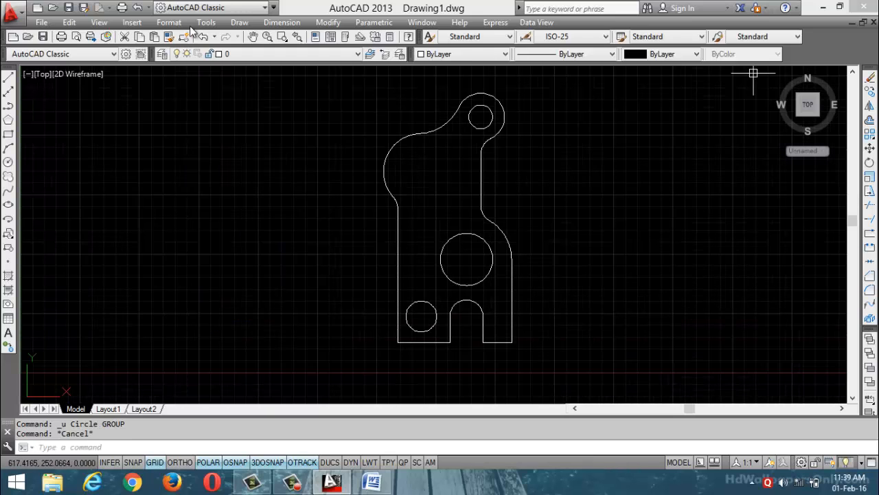
{"action": "left_click", "coordinate": [8, 162]}
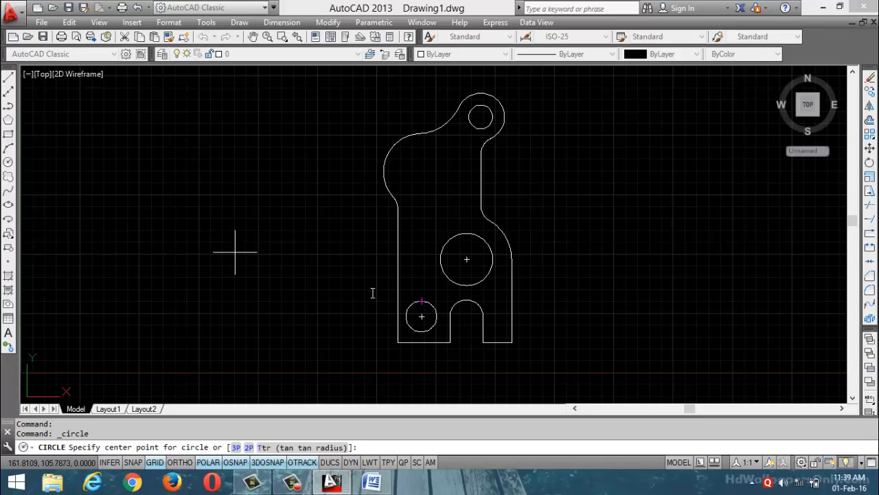
{"action": "key", "text": "Escape"}
{"action": "key", "text": "Escape"}
{"action": "type", "text": "c"}
{"action": "key", "text": "Return"}
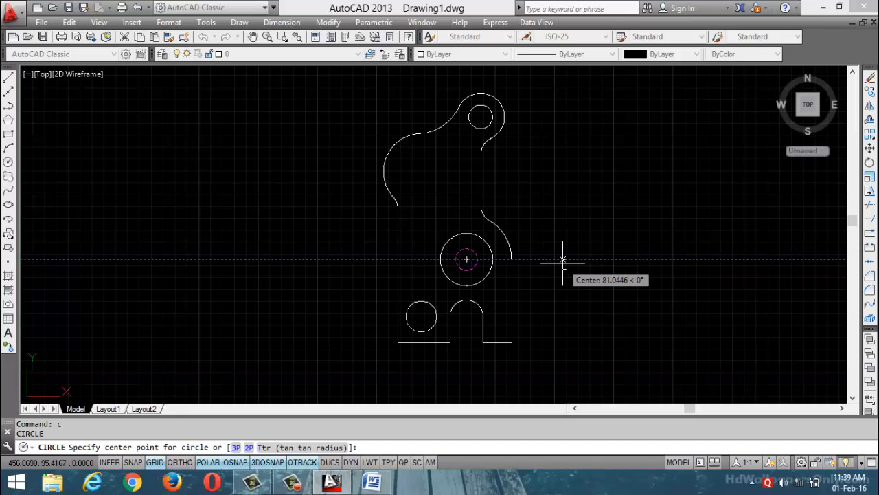
{"action": "type", "text": "80"}
{"action": "key", "text": "Return"}
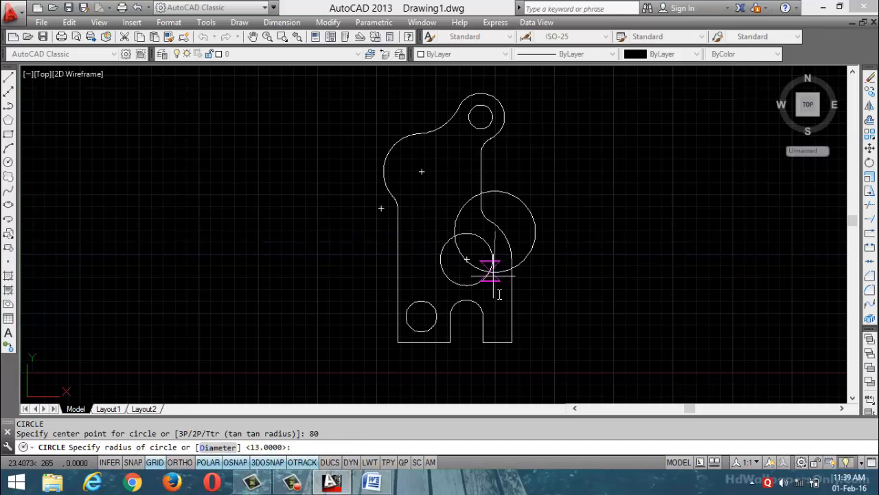
{"action": "key", "text": "Escape"}
Step: Draw a radius 13 circle centred 80 units to the right of the large lower hole's centre
{"action": "type", "text": "c"}
{"action": "key", "text": "Return"}
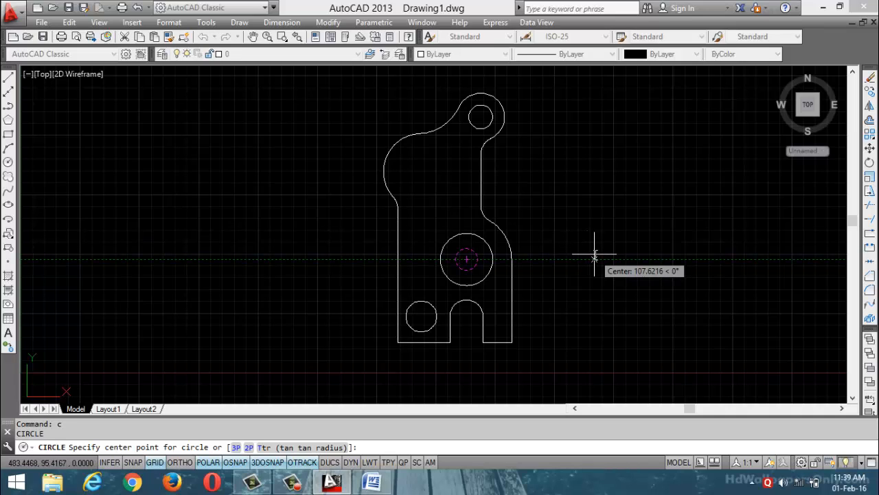
{"action": "type", "text": "80"}
{"action": "key", "text": "Return"}
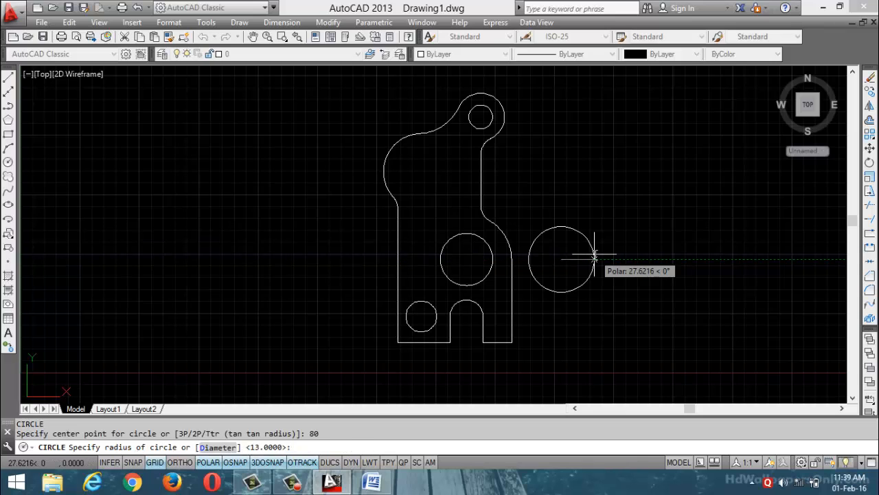
{"action": "key", "text": "Return"}
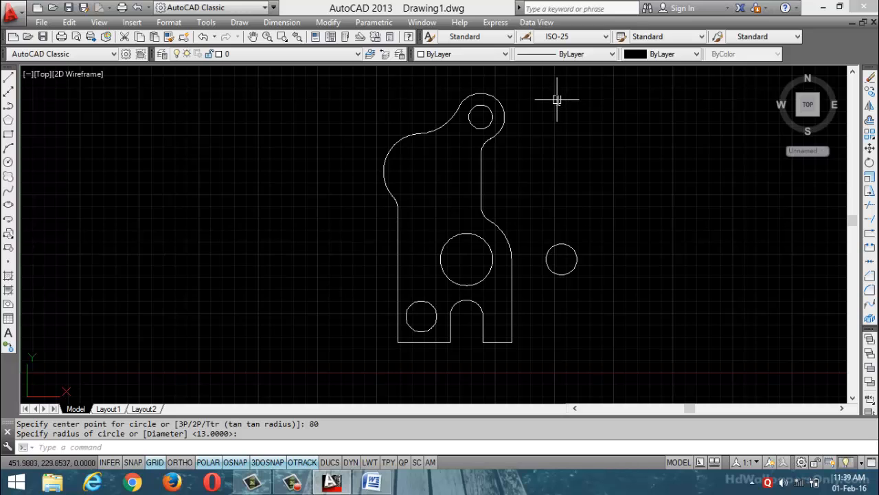
Step: Draw a radius 20 circle above the circle outside the housing, with its centre 80 units from that circle's centre
{"action": "type", "text": "c"}
{"action": "key", "text": "Return"}
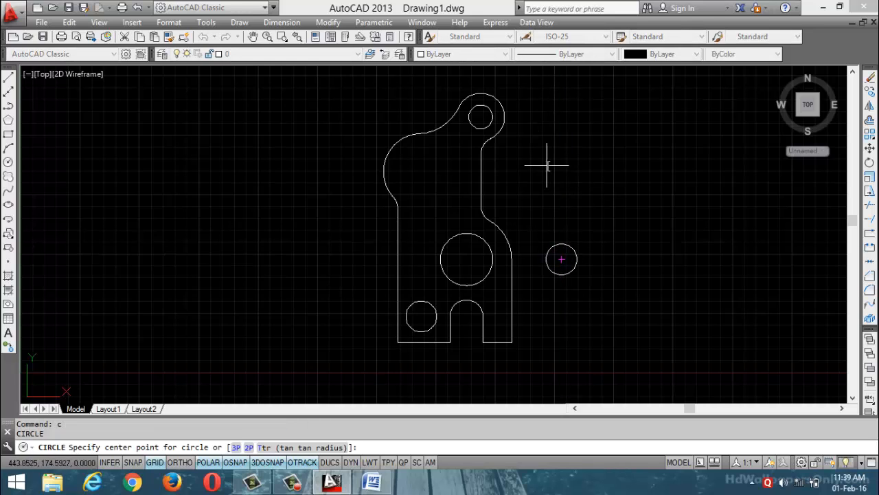
{"action": "type", "text": "80"}
{"action": "key", "text": "Return"}
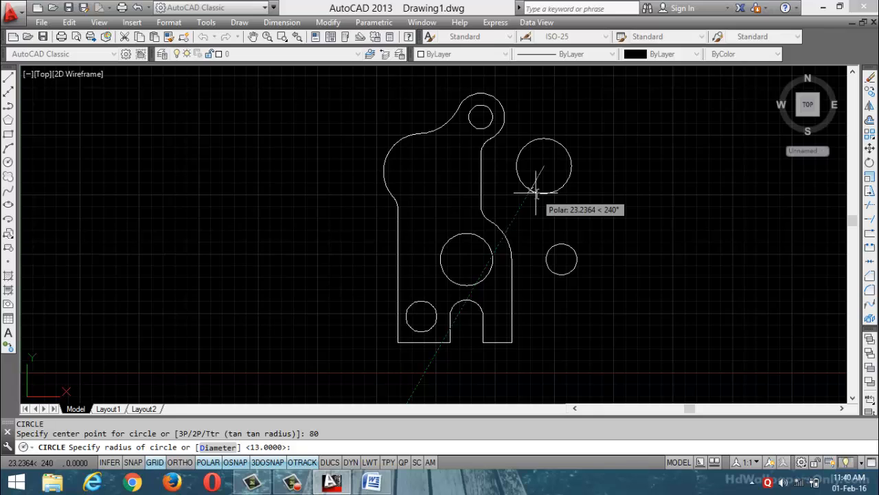
{"action": "type", "text": "20"}
{"action": "key", "text": "Return"}
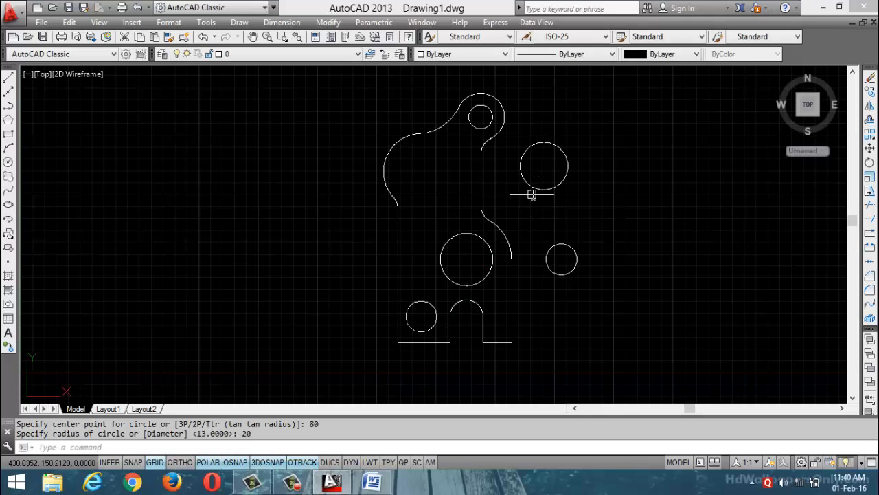
Step: Undo the two circles drawn outside the housing on its right side
{"action": "key", "text": "ctrl+z"}
{"action": "key", "text": "ctrl+z"}
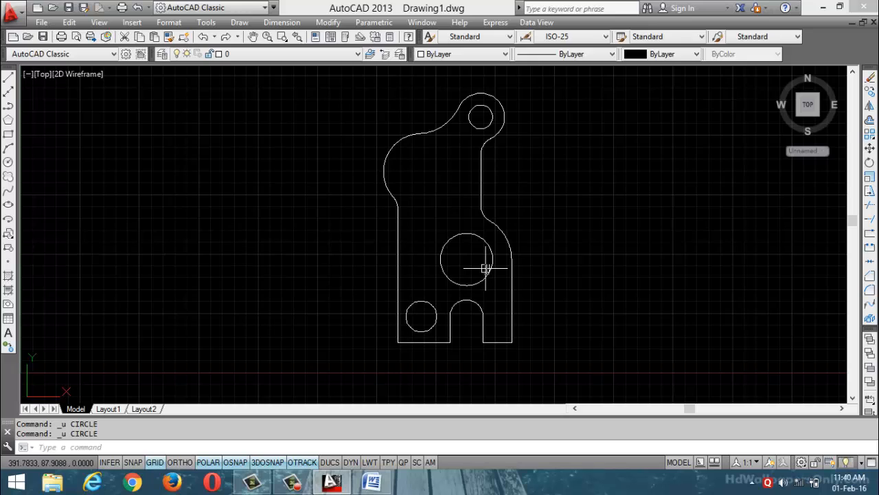
{"action": "mouse_move", "coordinate": [487, 258]}
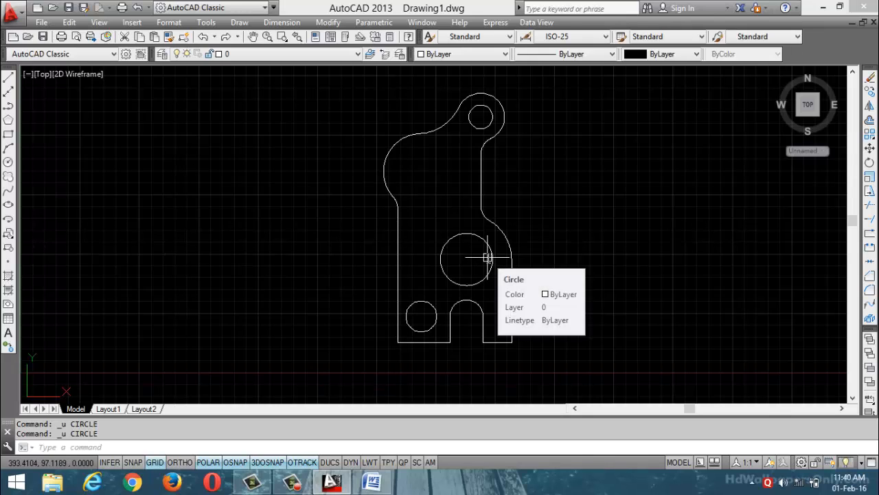
{"action": "key", "text": "Escape"}
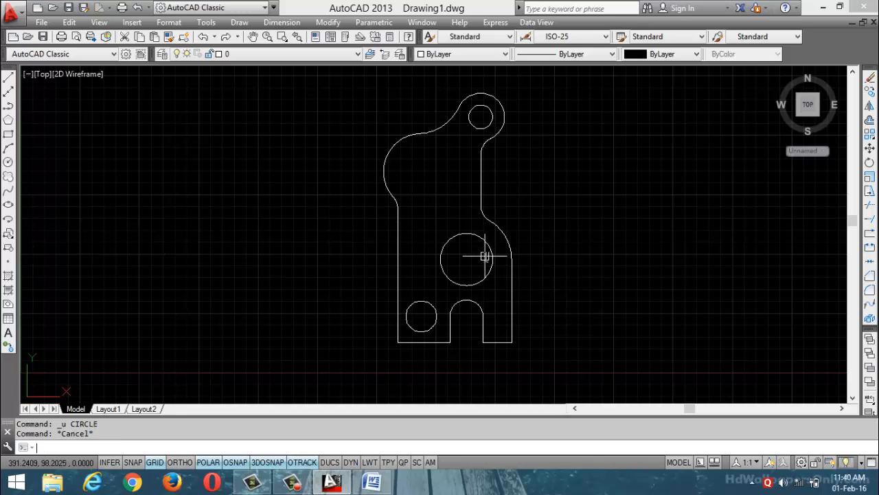
{"action": "type", "text": "h"}
{"action": "key", "text": "Return"}
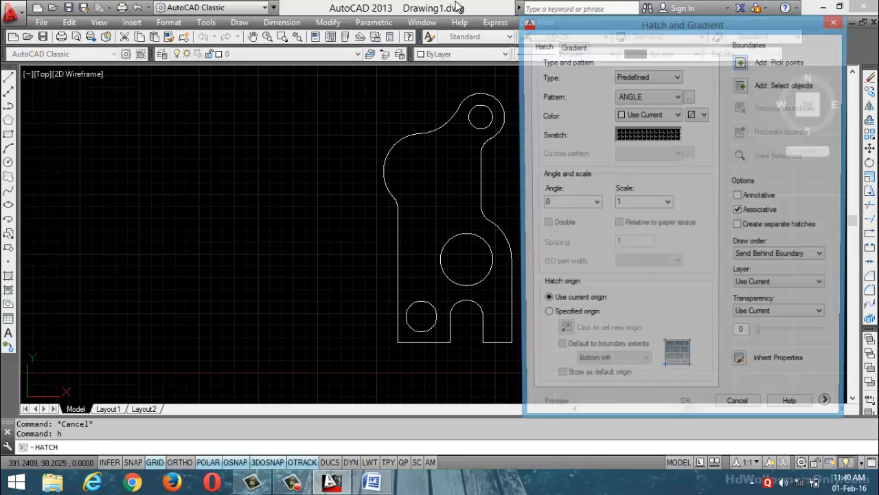
{"action": "left_click", "coordinate": [742, 61]}
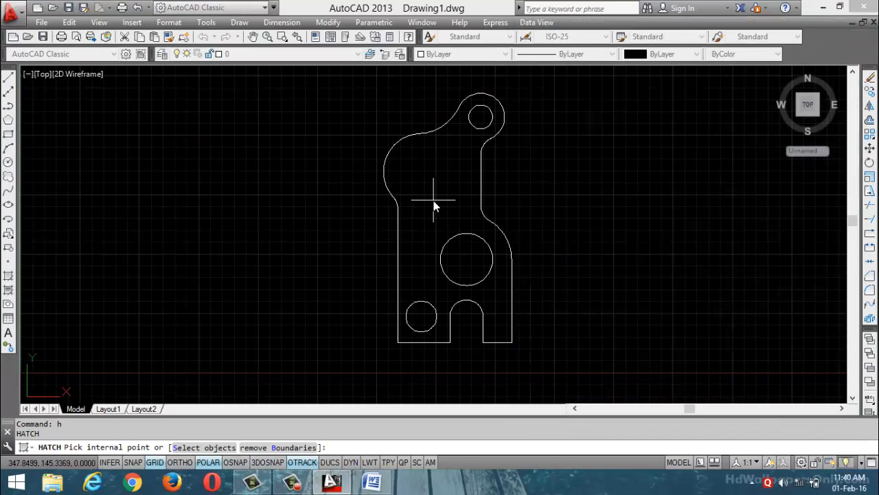
{"action": "key", "text": "Escape"}
{"action": "key", "text": "Escape"}
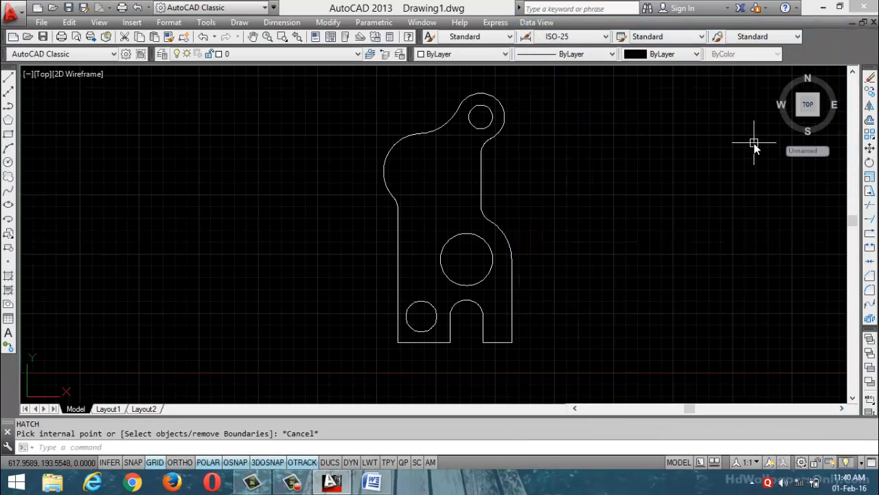
Step: Undo back through the last erase to restore the hole circle in the housing's upper-left lobe
{"action": "key", "text": "ctrl+z"}
{"action": "key", "text": "ctrl+z"}
{"action": "key", "text": "ctrl+z"}
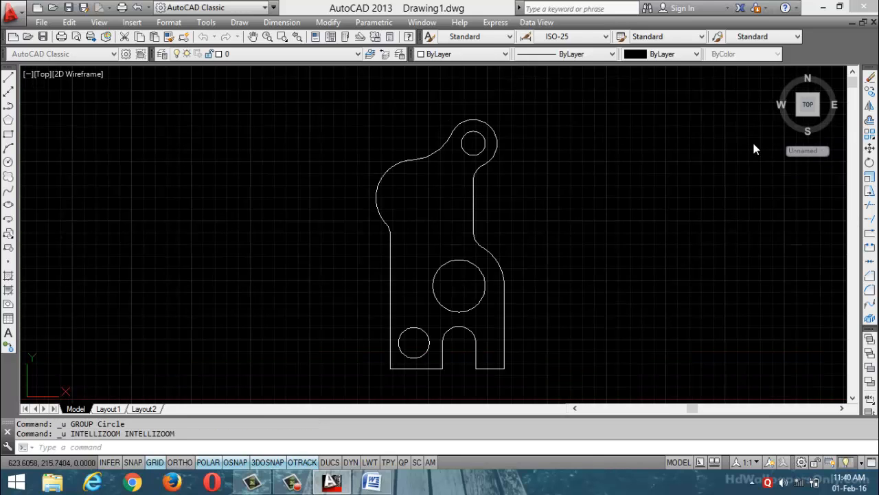
{"action": "key", "text": "ctrl+z"}
Step: Start a hatch and pick the housing's interior, outside the holes, as its boundary
{"action": "type", "text": "h"}
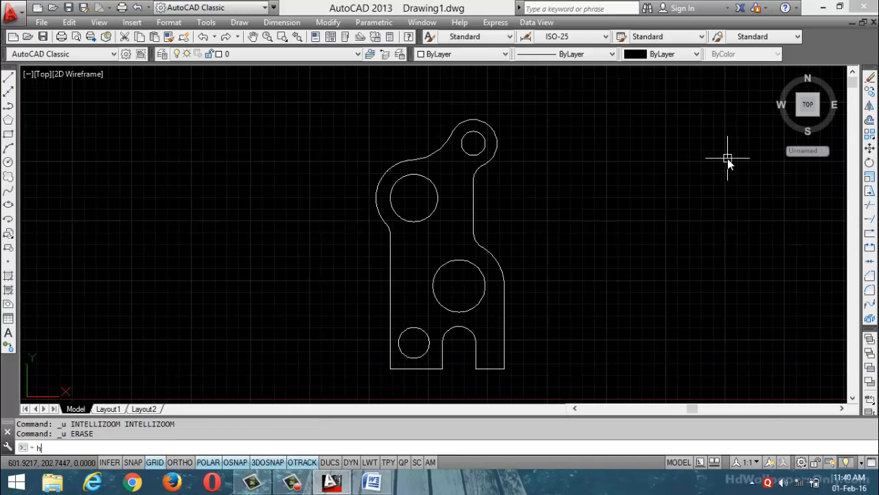
{"action": "key", "text": "Return"}
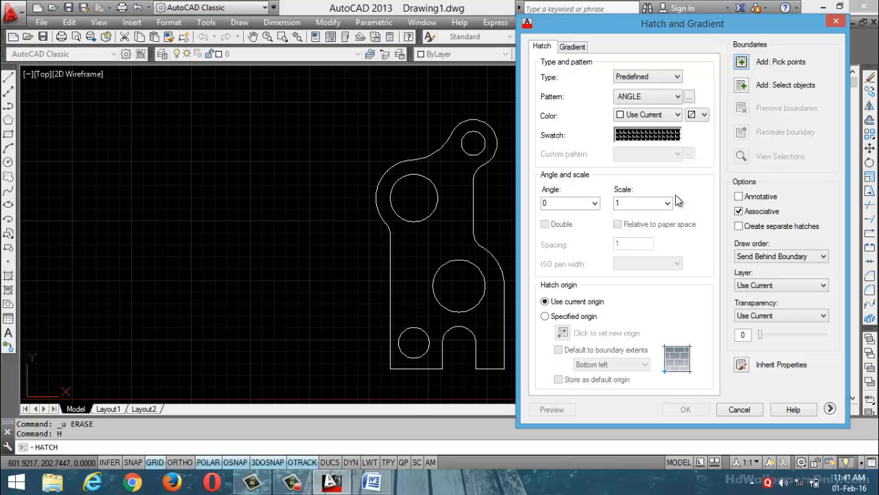
{"action": "left_click", "coordinate": [742, 61]}
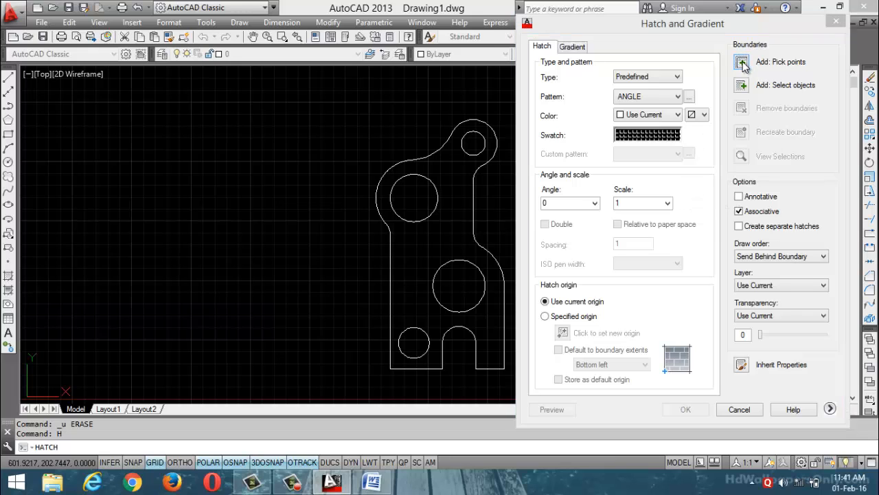
{"action": "left_click", "coordinate": [430, 242]}
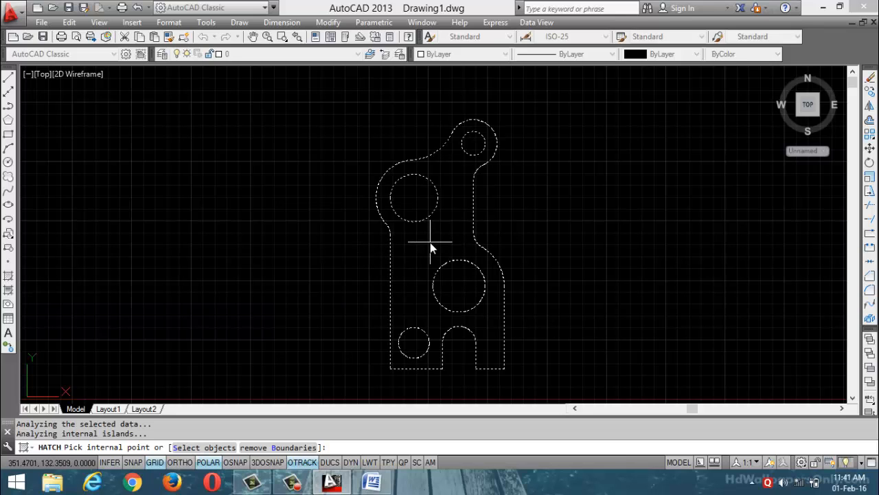
{"action": "key", "text": "Return"}
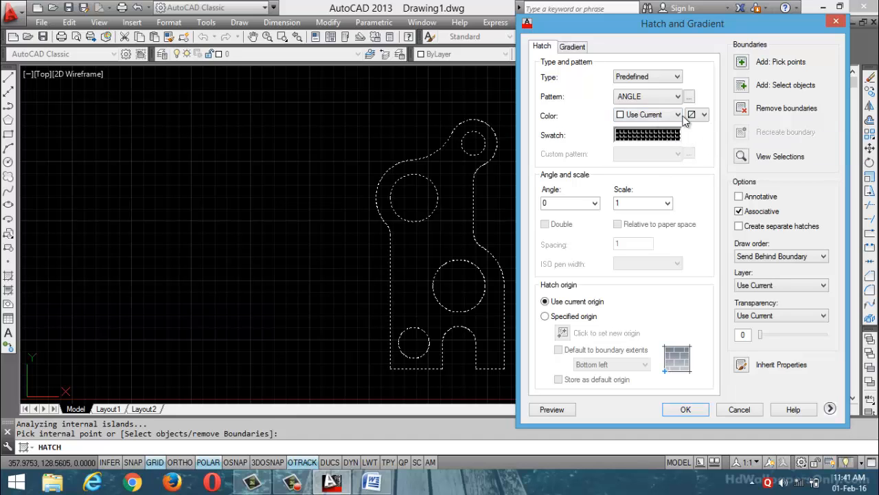
Step: Choose the ANSI31 pattern and apply the hatch to the housing section
{"action": "left_click", "coordinate": [689, 97]}
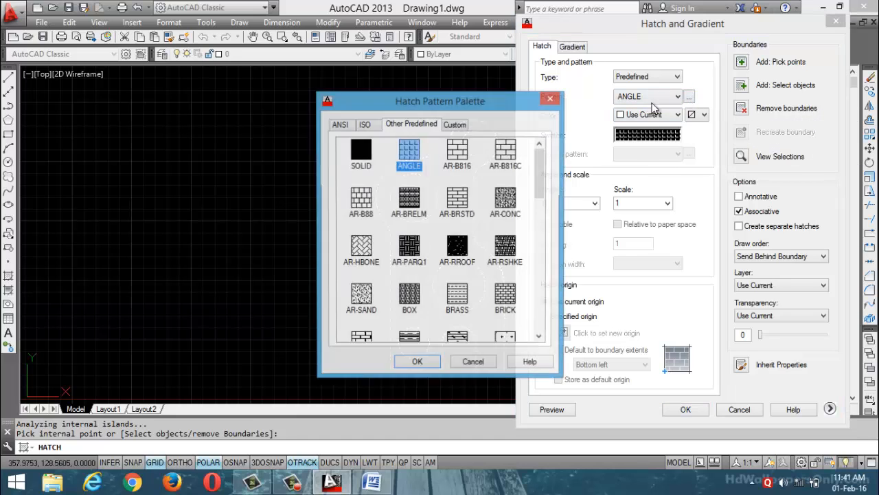
{"action": "left_click", "coordinate": [347, 125]}
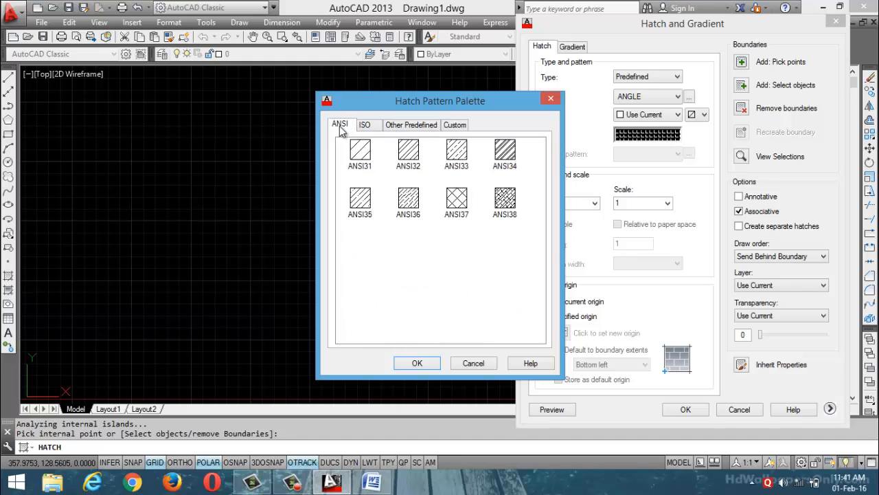
{"action": "left_click", "coordinate": [361, 154]}
{"action": "left_click", "coordinate": [417, 363]}
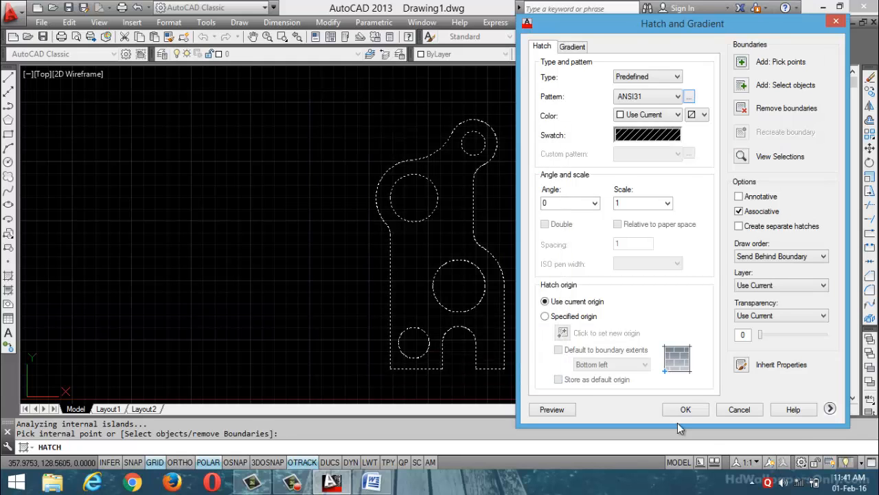
{"action": "left_click", "coordinate": [682, 409]}
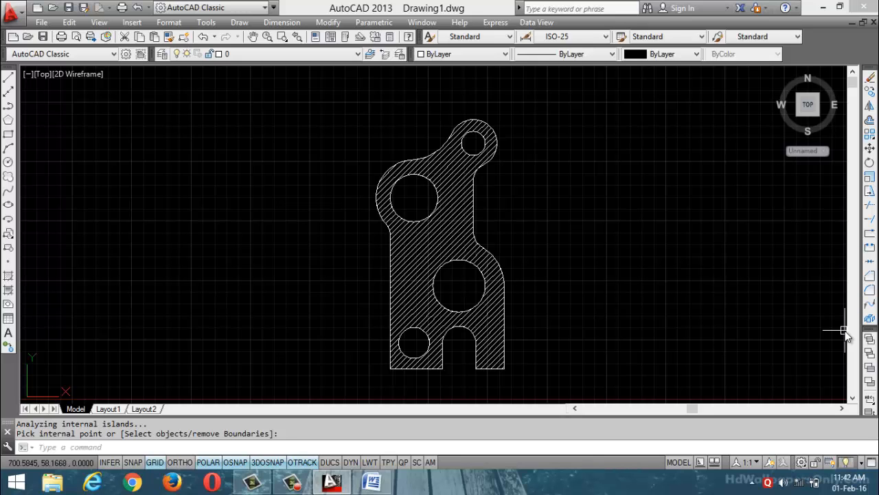
Step: Switch to the Word document and browse its exercise drawings, going back to the Cover and Upright drawings above Exercise 4
{"action": "left_click", "coordinate": [383, 486]}
{"action": "scroll", "coordinate": [366, 328], "scroll_direction": "down", "scroll_amount": 15}
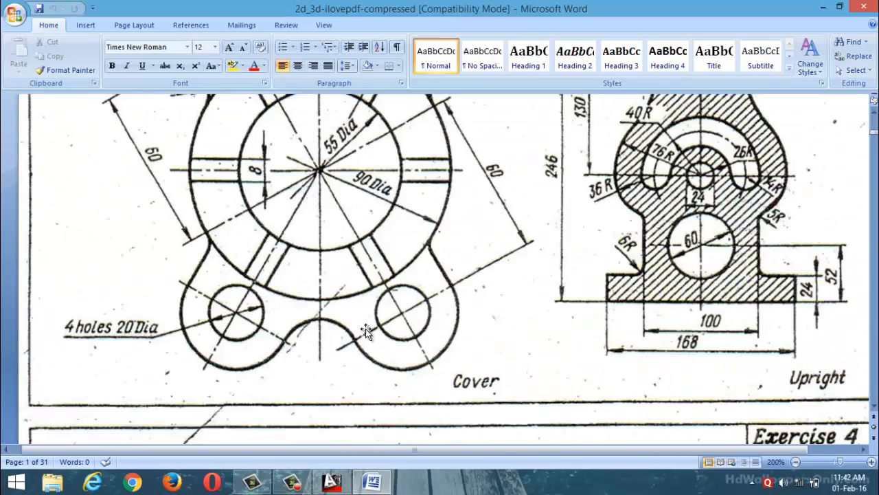
{"action": "scroll", "coordinate": [366, 328], "scroll_direction": "up", "scroll_amount": 3}
{"action": "scroll", "coordinate": [366, 329], "scroll_direction": "down", "scroll_amount": 10}
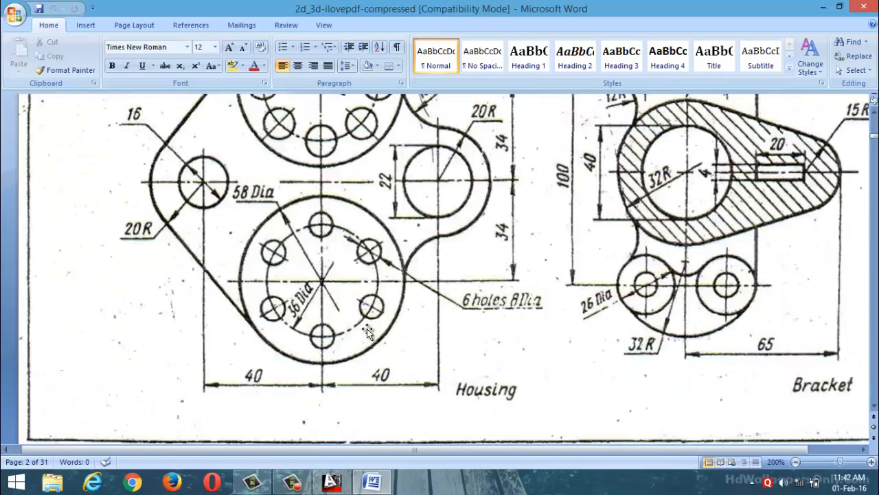
{"action": "scroll", "coordinate": [367, 328], "scroll_direction": "down", "scroll_amount": 15}
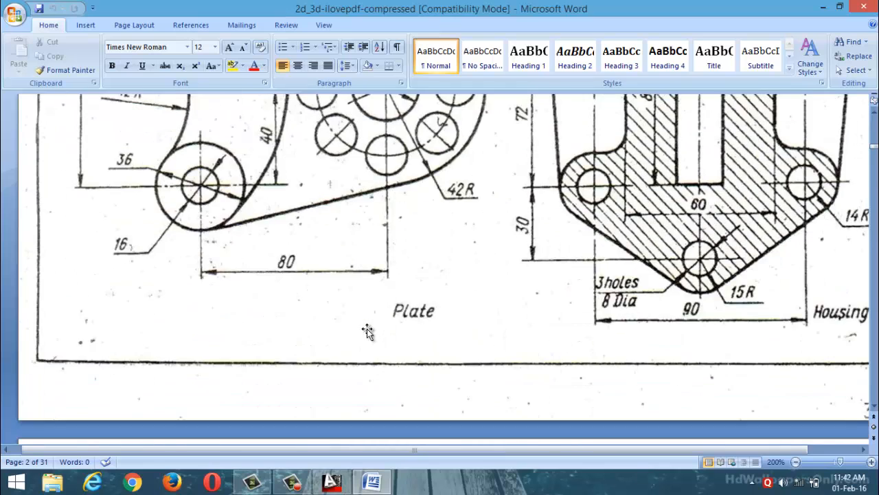
{"action": "scroll", "coordinate": [367, 329], "scroll_direction": "down", "scroll_amount": 15}
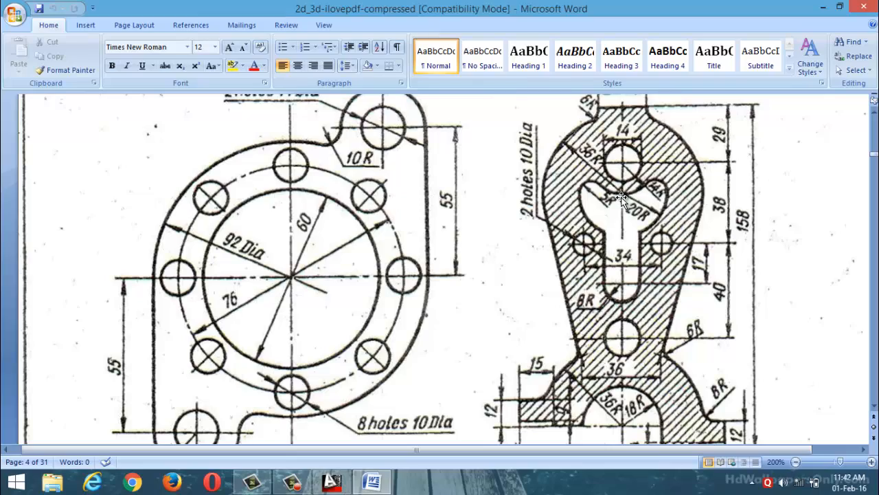
{"action": "scroll", "coordinate": [623, 195], "scroll_direction": "down", "scroll_amount": 10}
{"action": "scroll", "coordinate": [617, 237], "scroll_direction": "down", "scroll_amount": 12}
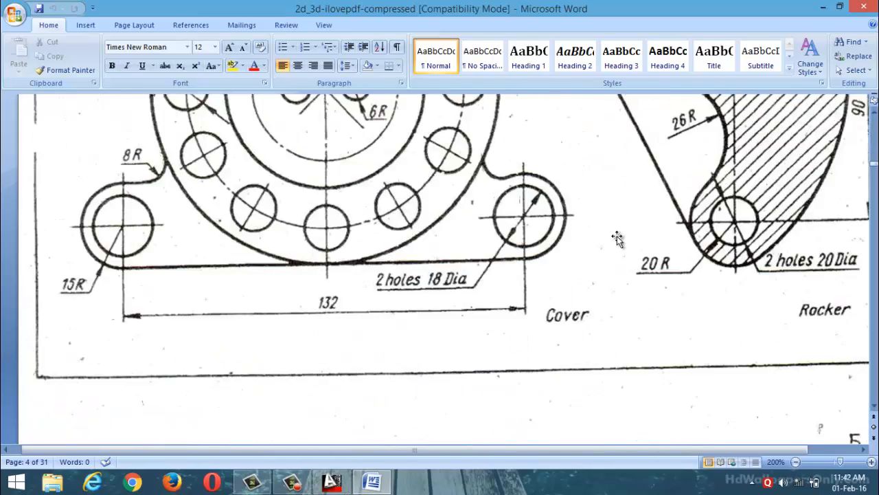
{"action": "scroll", "coordinate": [618, 235], "scroll_direction": "down", "scroll_amount": 12}
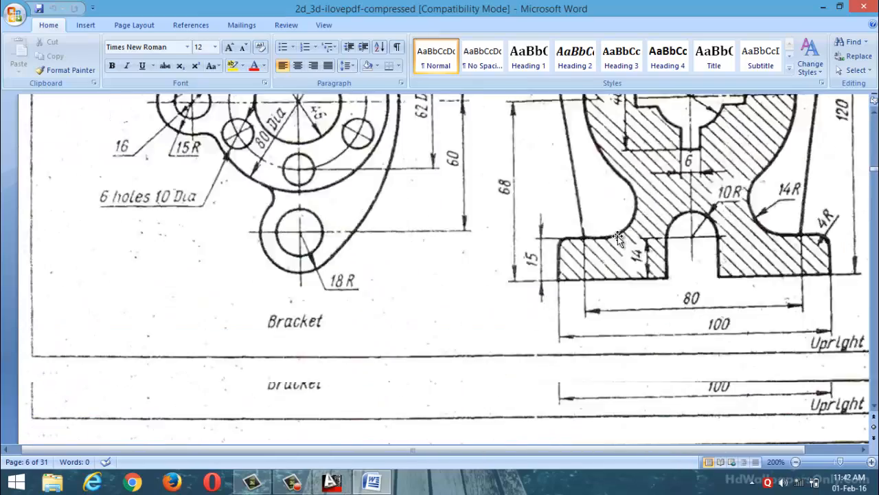
{"action": "left_click", "coordinate": [292, 483]}
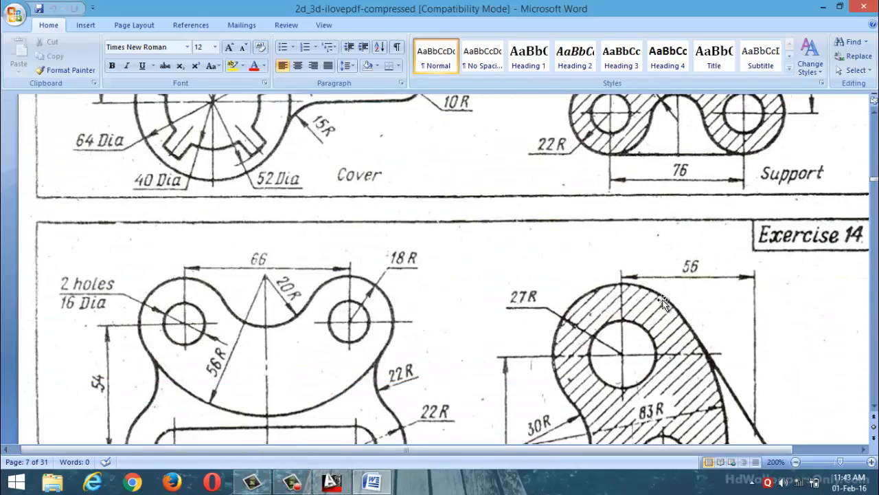
{"action": "scroll", "coordinate": [635, 292], "scroll_direction": "up", "scroll_amount": 12}
{"action": "scroll", "coordinate": [636, 293], "scroll_direction": "up", "scroll_amount": 15}
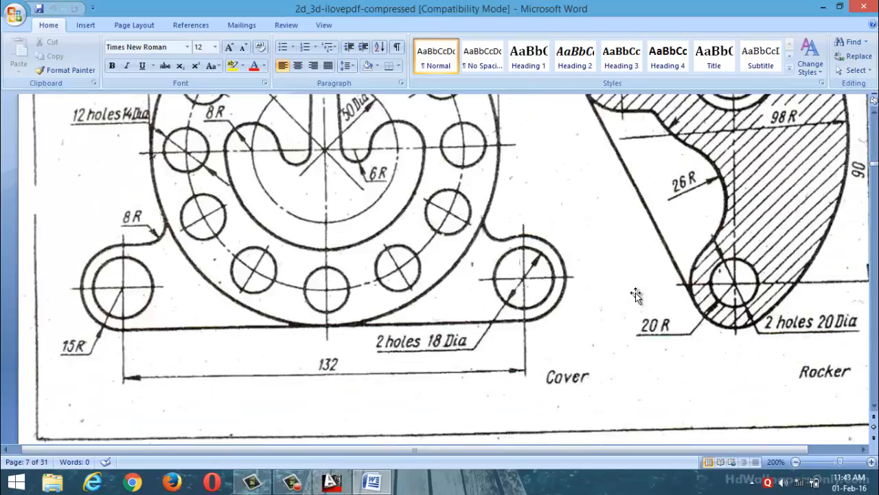
{"action": "scroll", "coordinate": [635, 293], "scroll_direction": "up", "scroll_amount": 20}
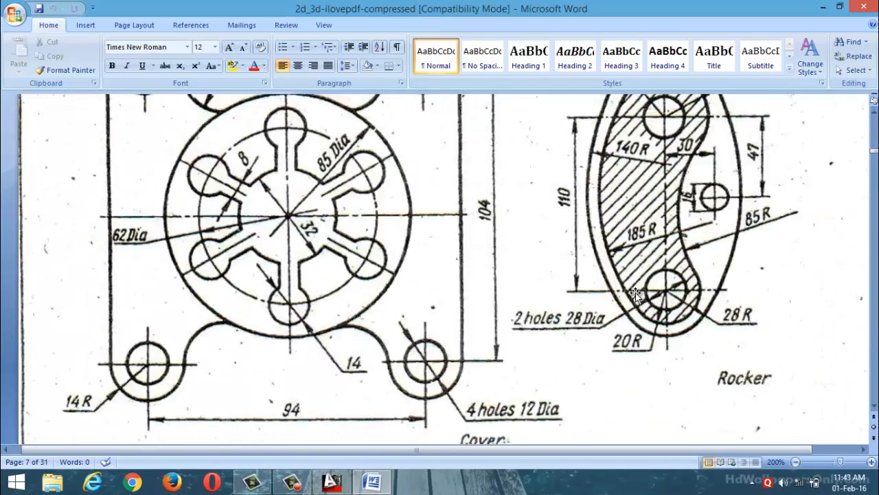
{"action": "scroll", "coordinate": [635, 292], "scroll_direction": "up", "scroll_amount": 15}
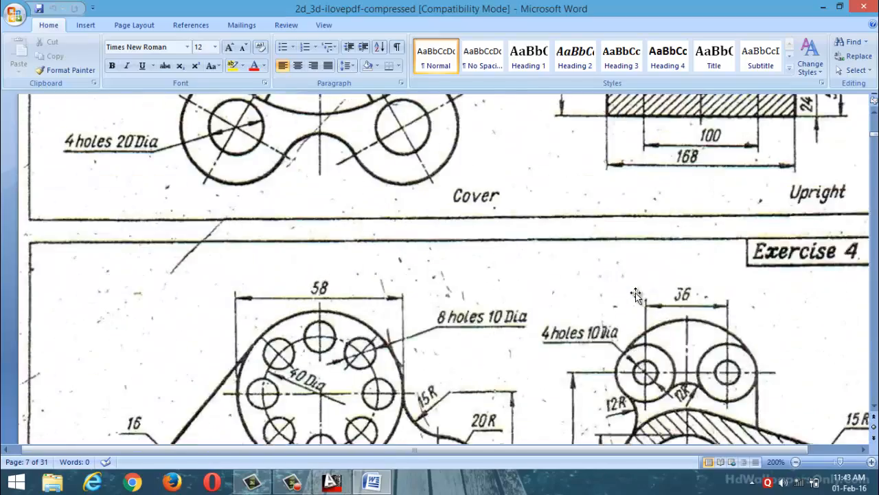
{"action": "scroll", "coordinate": [636, 294], "scroll_direction": "down", "scroll_amount": 3}
{"action": "scroll", "coordinate": [635, 294], "scroll_direction": "up", "scroll_amount": 2}
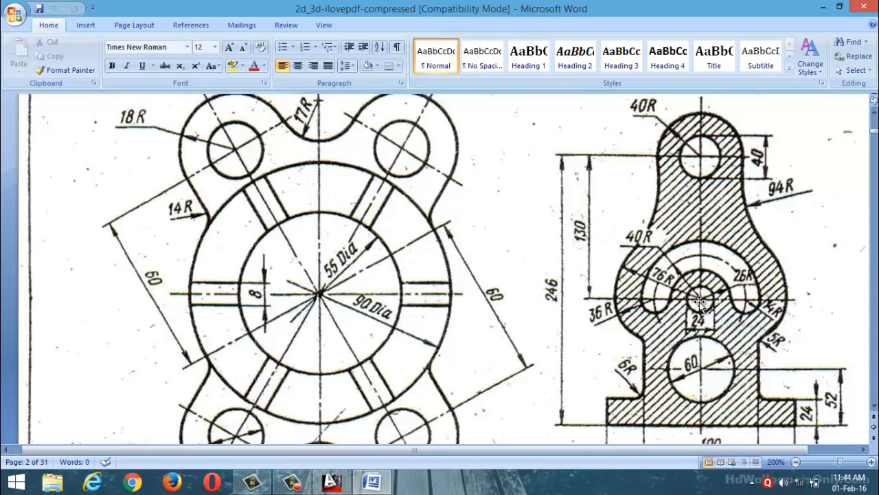
Step: Switch back to AutoCAD and erase everything in the drawing, including the hatched housing
{"action": "left_click", "coordinate": [338, 482]}
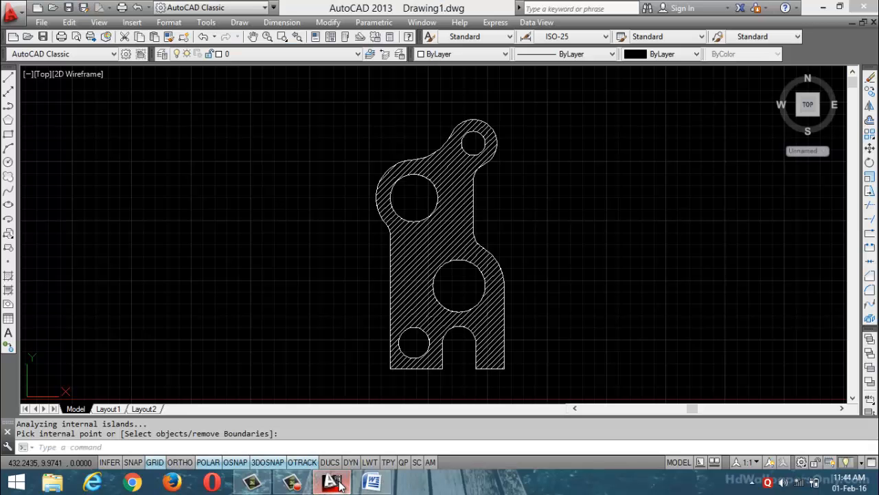
{"action": "key", "text": "ctrl+a"}
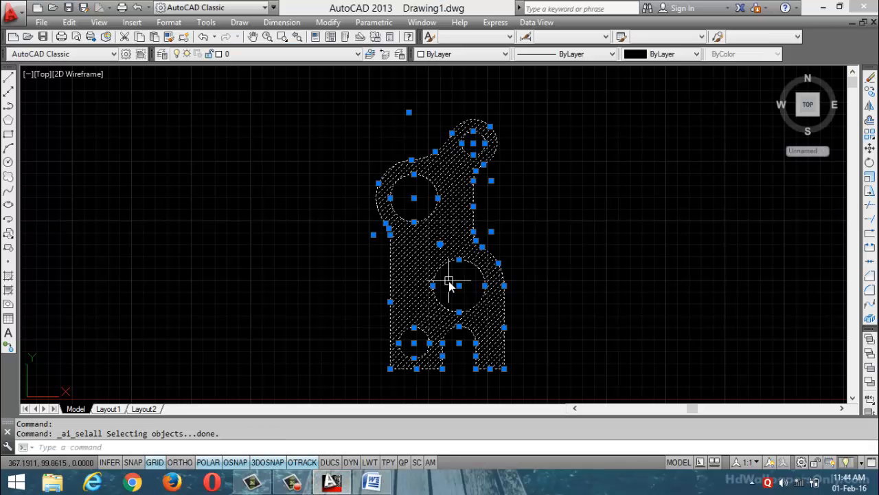
{"action": "key", "text": "Delete"}
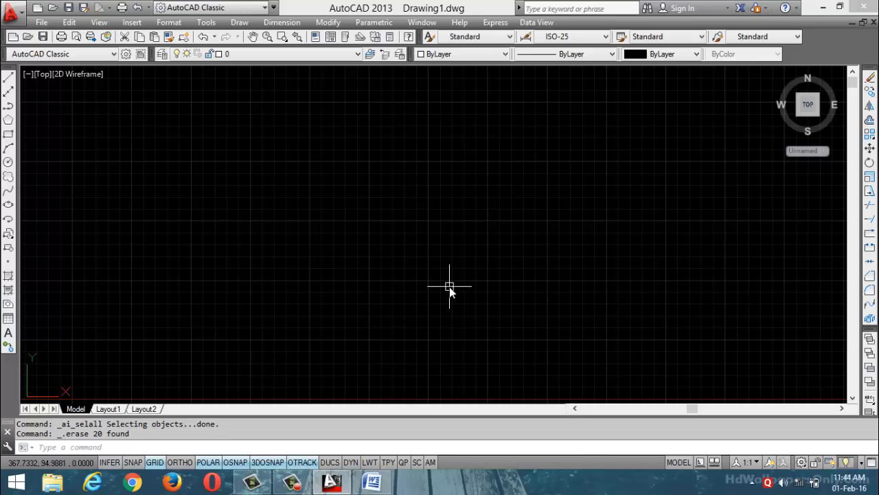
{"action": "key", "text": "Escape"}
{"action": "key", "text": "Escape"}
{"action": "type", "text": "c"}
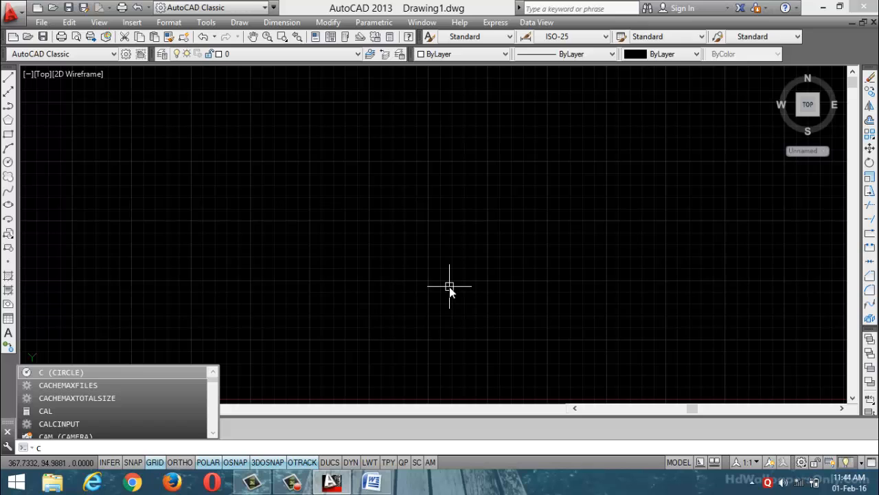
{"action": "key", "text": "Escape"}
{"action": "key", "text": "Escape"}
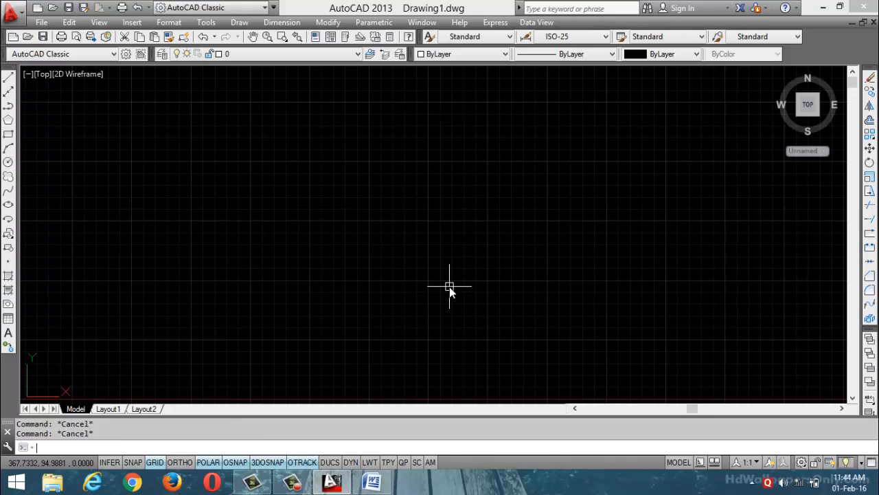
Step: Draw a circle of radius 12 in the empty drawing area for the Upright's small central hole
{"action": "type", "text": "c"}
{"action": "key", "text": "Return"}
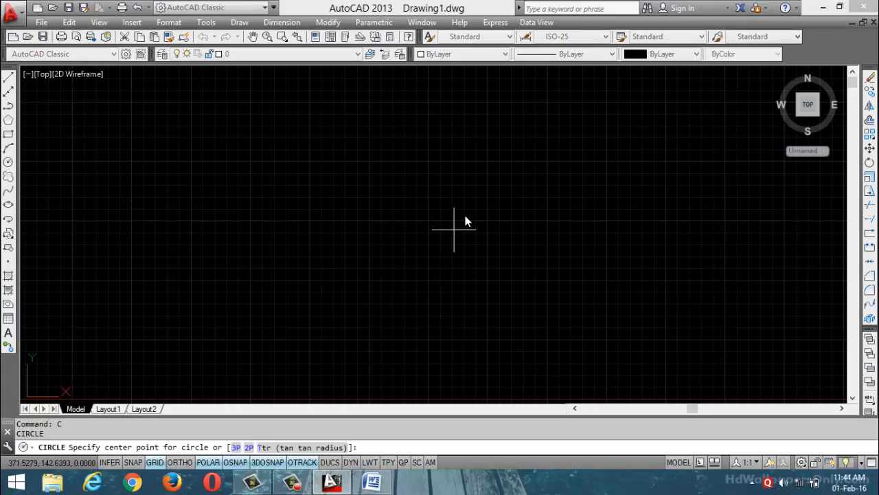
{"action": "left_click", "coordinate": [469, 206]}
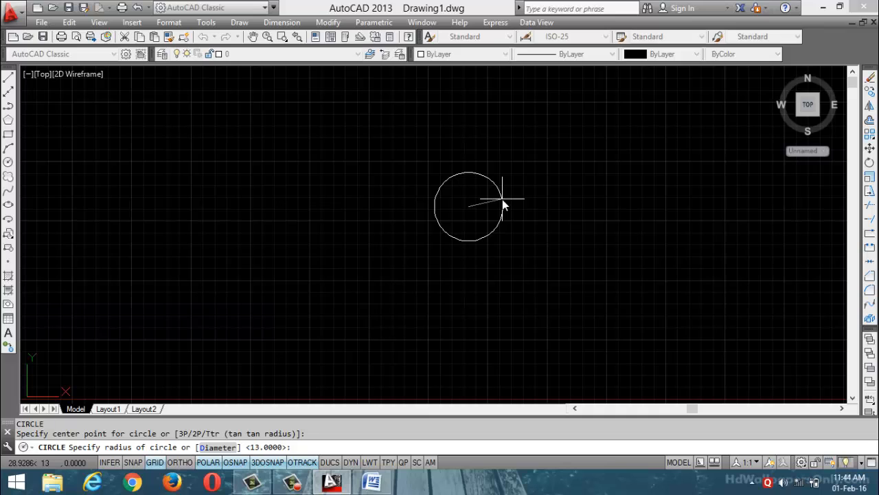
{"action": "type", "text": "12"}
{"action": "key", "text": "Return"}
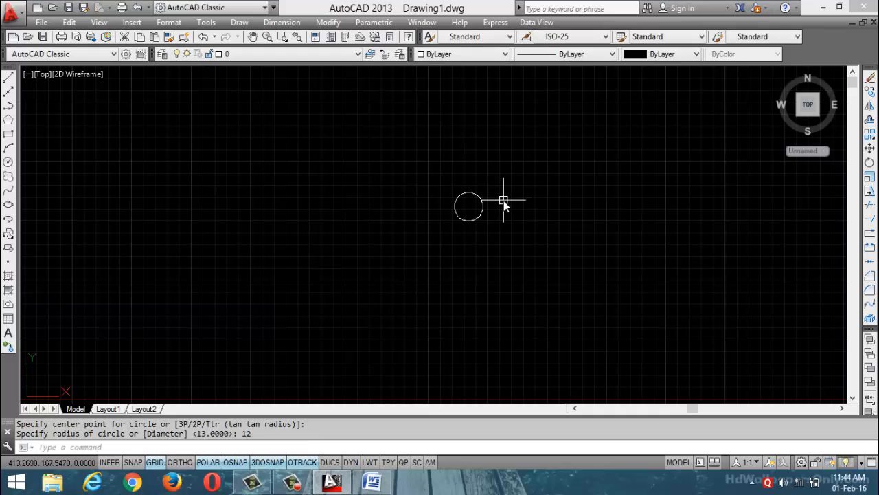
{"action": "scroll", "coordinate": [505, 200], "scroll_direction": "up", "scroll_amount": 2}
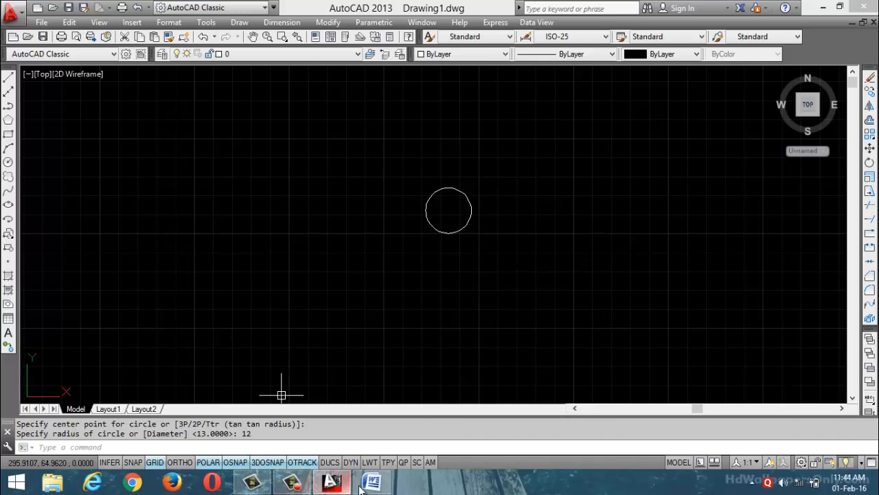
Step: Check the radii around the Upright's curved slot in the Word exercise drawing and return to AutoCAD
{"action": "left_click", "coordinate": [380, 482]}
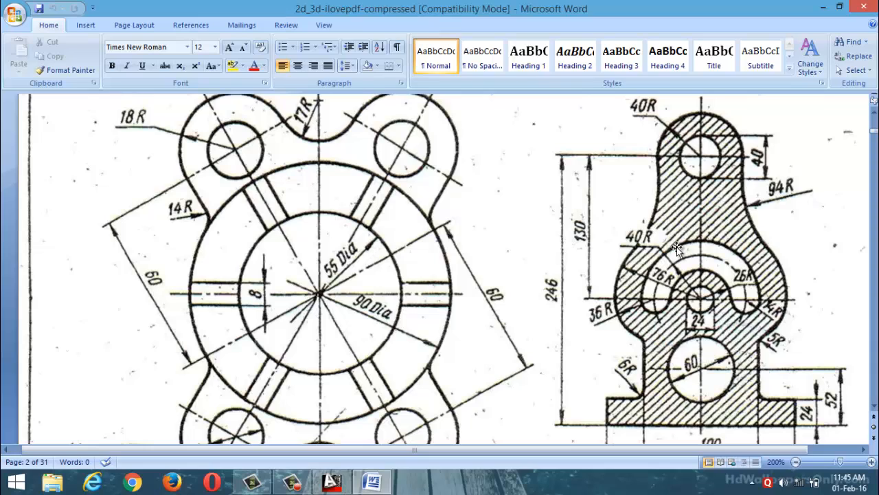
{"action": "left_click", "coordinate": [627, 259]}
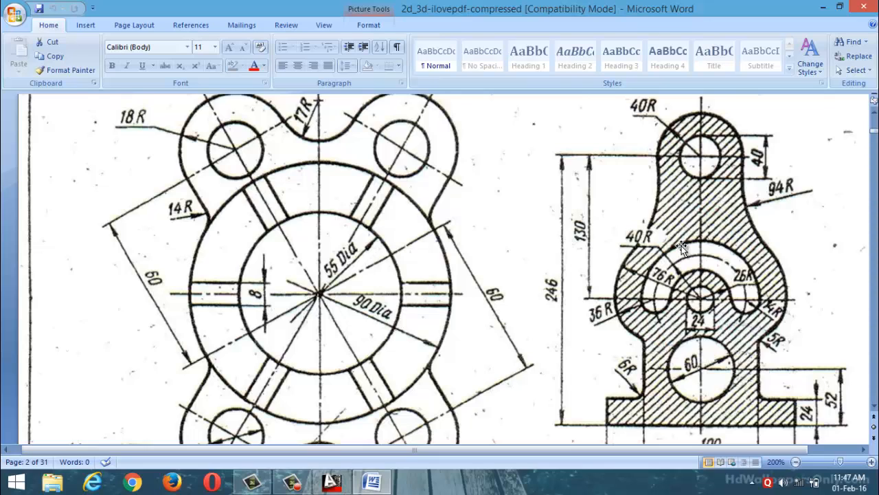
{"action": "left_click", "coordinate": [823, 7]}
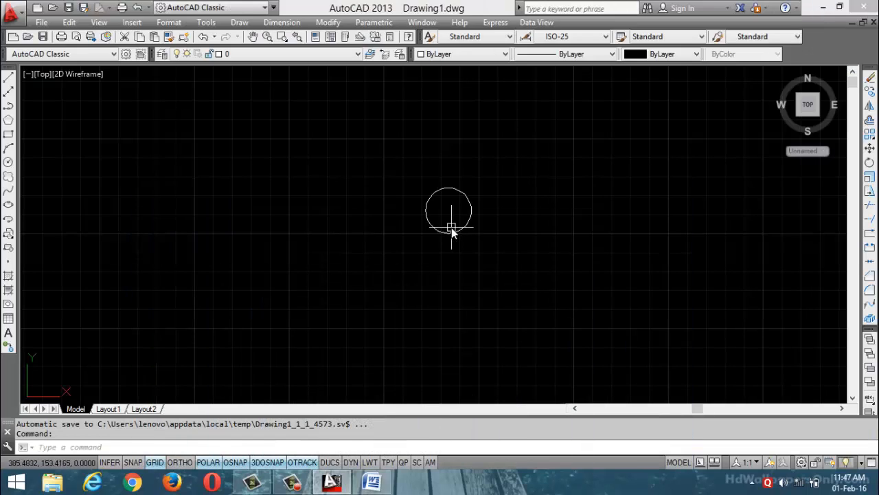
Step: Draw a circle of radius 26 concentric with the small hole circle
{"action": "type", "text": "c"}
{"action": "key", "text": "Return"}
{"action": "left_click", "coordinate": [448, 210]}
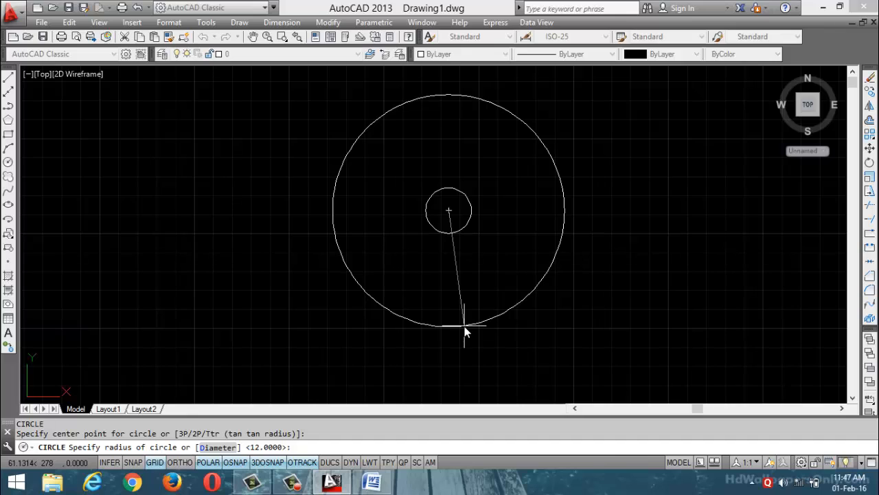
{"action": "type", "text": "2"}
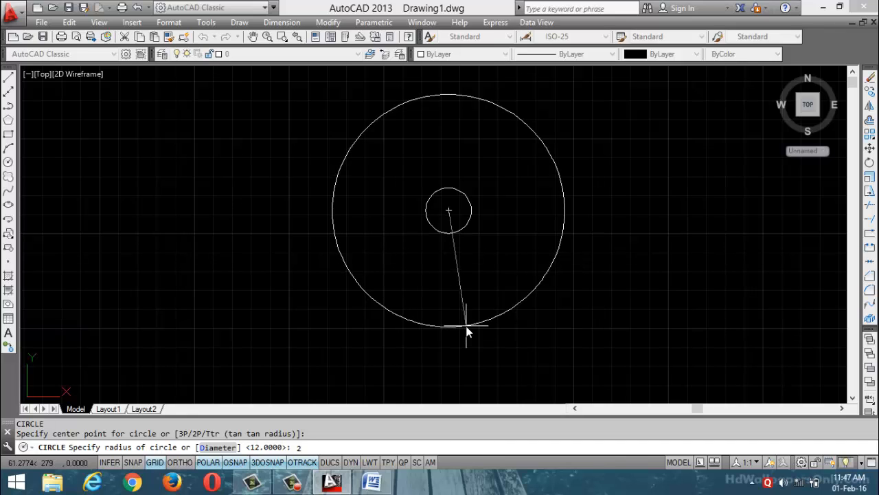
{"action": "type", "text": "6"}
{"action": "key", "text": "Return"}
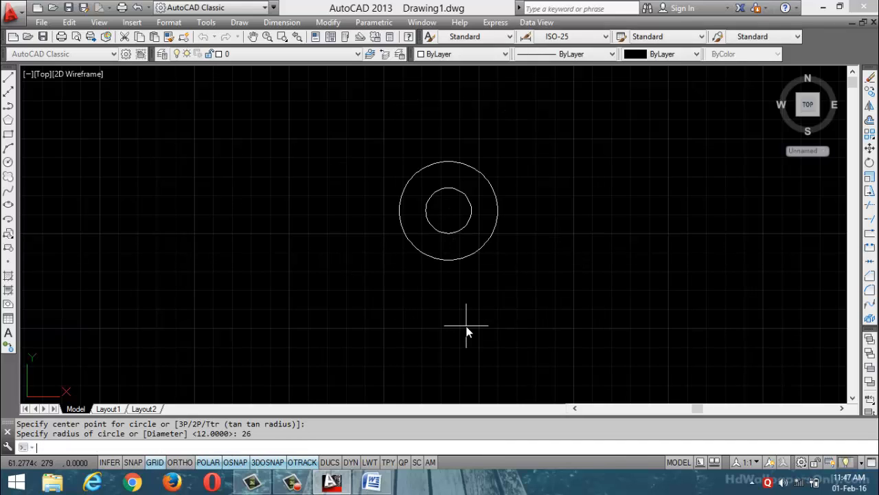
Step: Add two more circles with radii 40 and 54 on the same center as the existing circles
{"action": "key", "text": "Return"}
{"action": "left_click", "coordinate": [449, 210]}
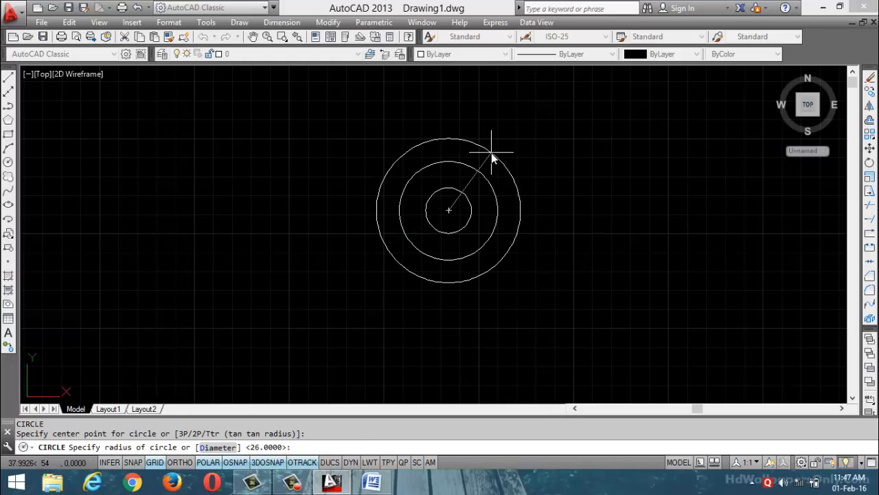
{"action": "type", "text": "40"}
{"action": "key", "text": "Return"}
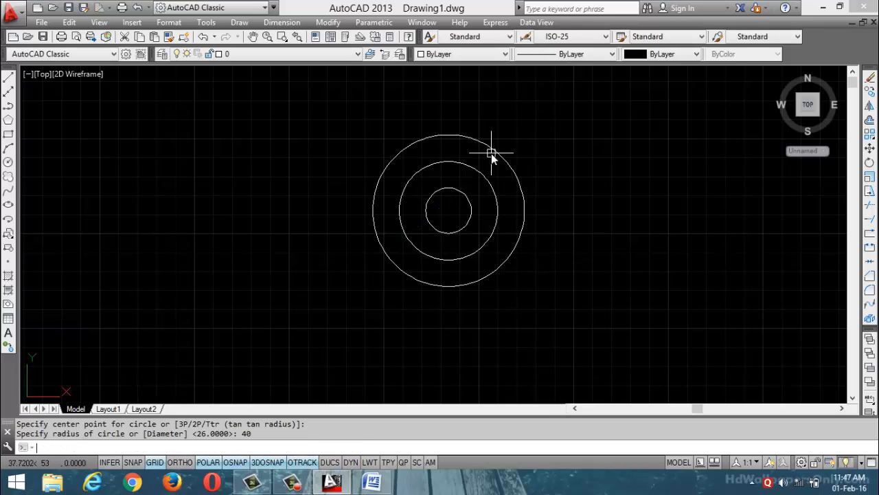
{"action": "key", "text": "Return"}
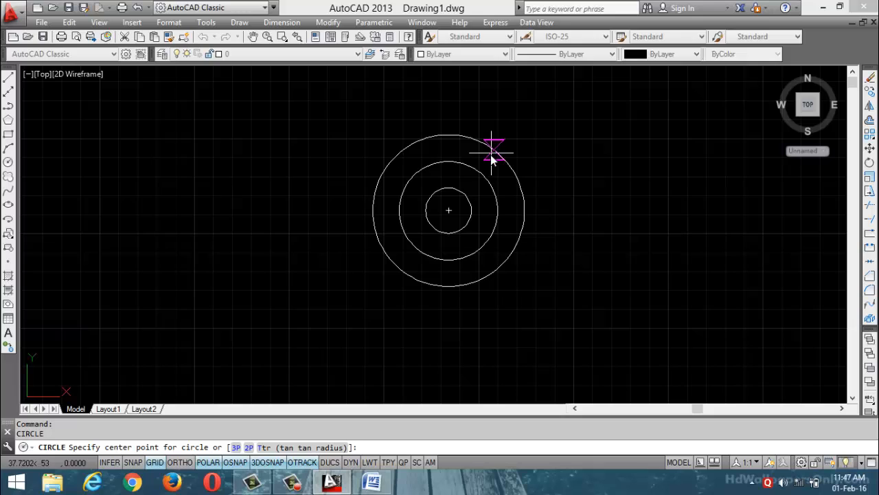
{"action": "left_click", "coordinate": [452, 211]}
{"action": "type", "text": "54"}
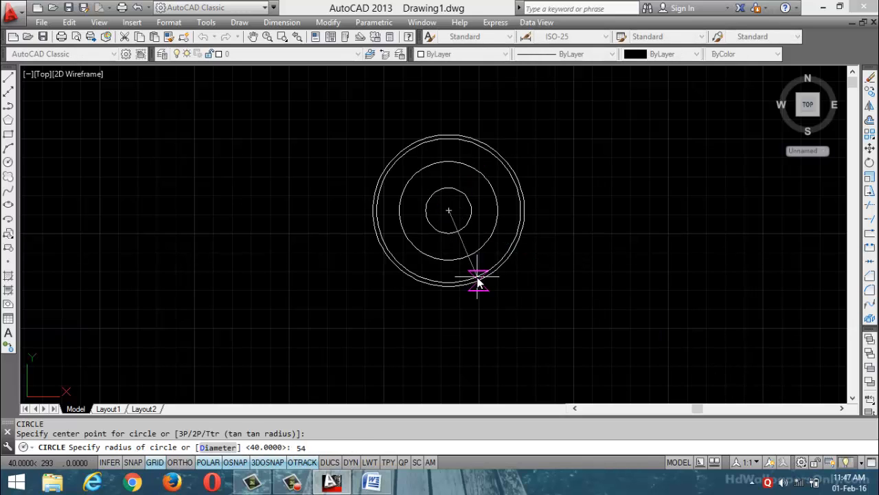
{"action": "key", "text": "Return"}
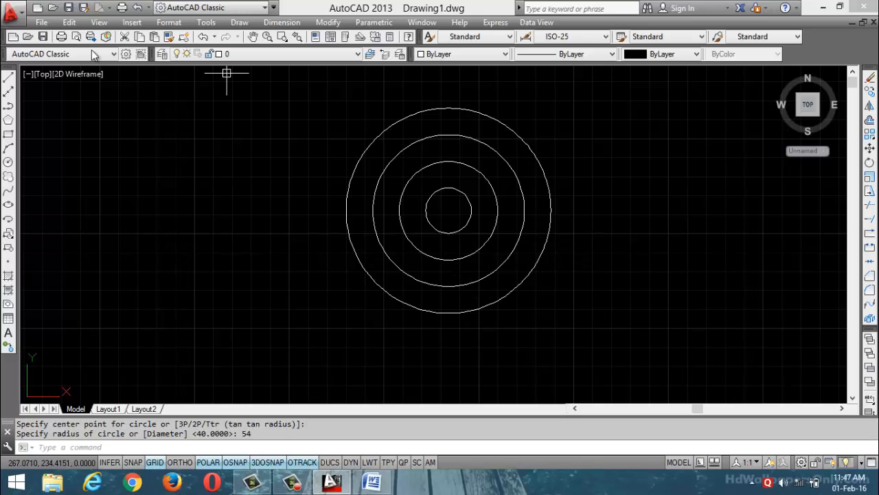
Step: Draw two horizontal lines from the circles' common center, one to the right and one to the left, both extending beyond the outermost circle
{"action": "left_click", "coordinate": [9, 77]}
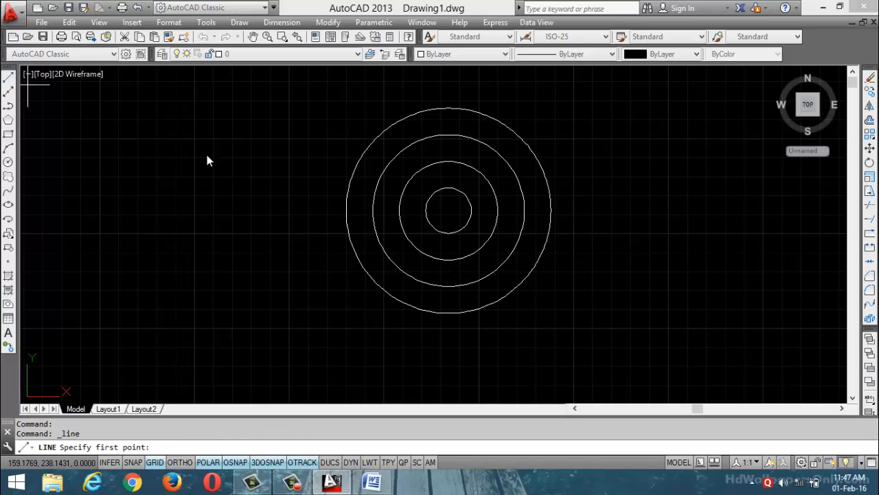
{"action": "left_click", "coordinate": [450, 211]}
{"action": "left_click", "coordinate": [629, 211]}
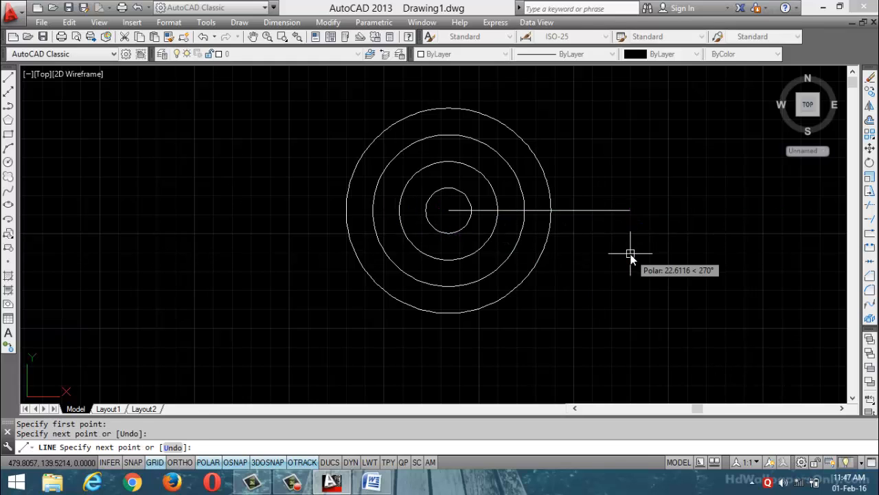
{"action": "key", "text": "Escape"}
{"action": "left_click", "coordinate": [8, 78]}
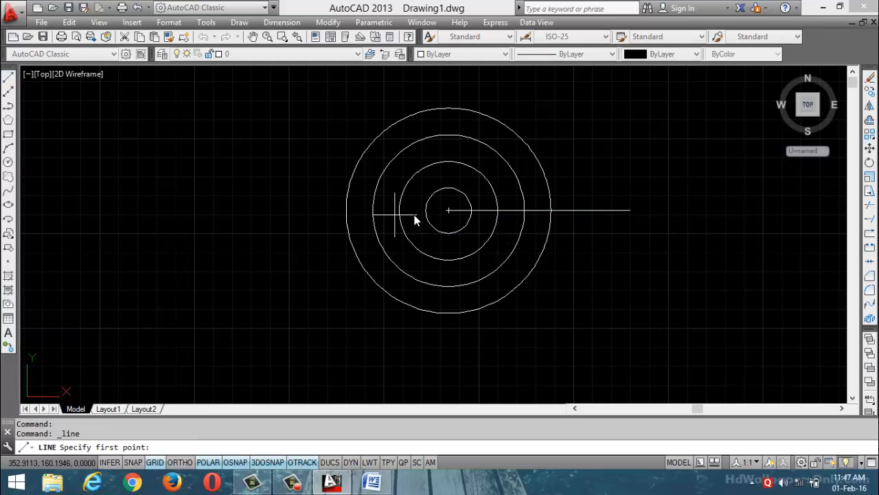
{"action": "left_click", "coordinate": [450, 211]}
{"action": "left_click", "coordinate": [261, 211]}
{"action": "key", "text": "Escape"}
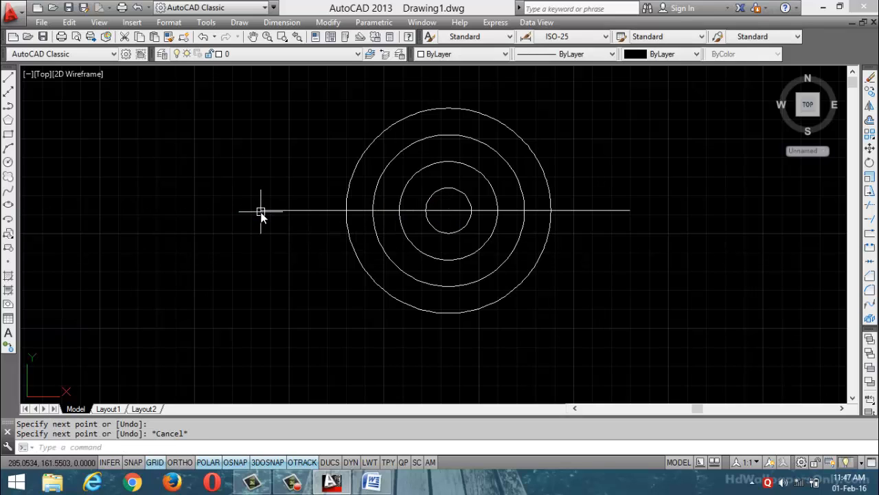
Step: Trim away the lower halves of the three outer circles below the horizontal lines, keeping the small hole whole
{"action": "type", "text": "tr"}
{"action": "key", "text": "Return"}
{"action": "key", "text": "Return"}
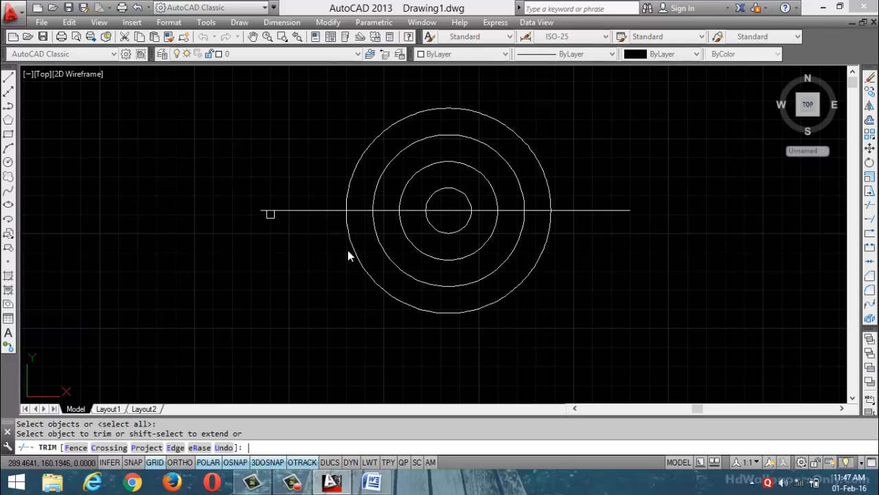
{"action": "left_click", "coordinate": [657, 250]}
{"action": "left_click", "coordinate": [229, 303]}
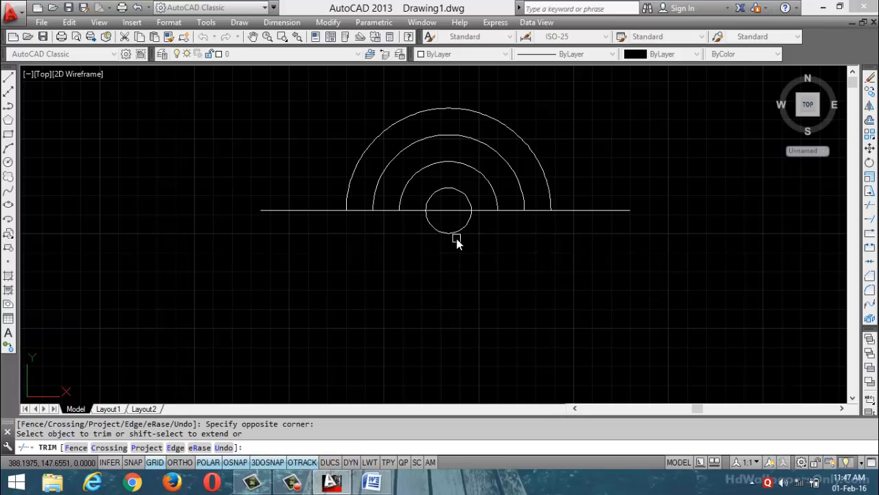
{"action": "key", "text": "Escape"}
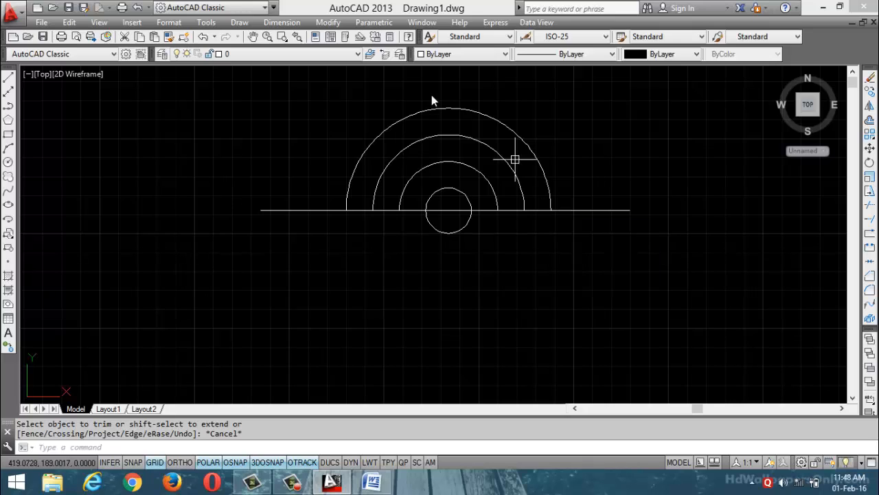
Step: Close the right end of the curved slot with a start-center-end arc from the inner arc to the outer arc, centered on the middle arc's endpoint
{"action": "left_click", "coordinate": [239, 21]}
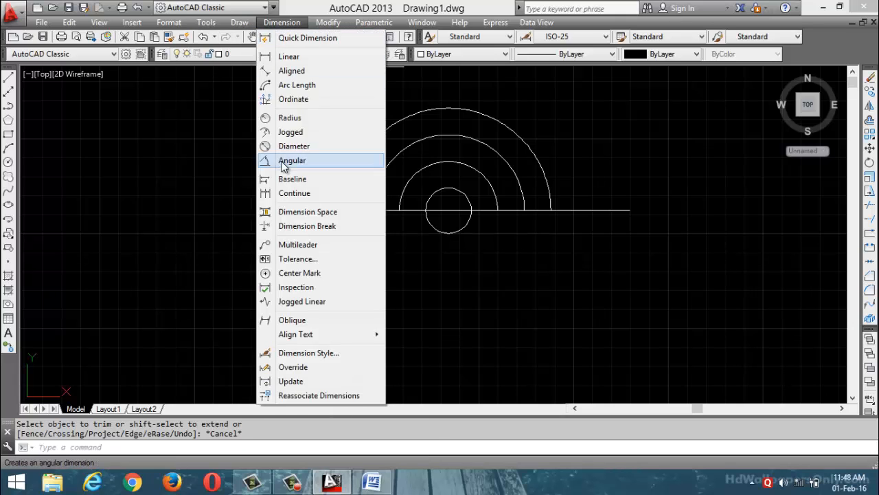
{"action": "mouse_move", "coordinate": [242, 25]}
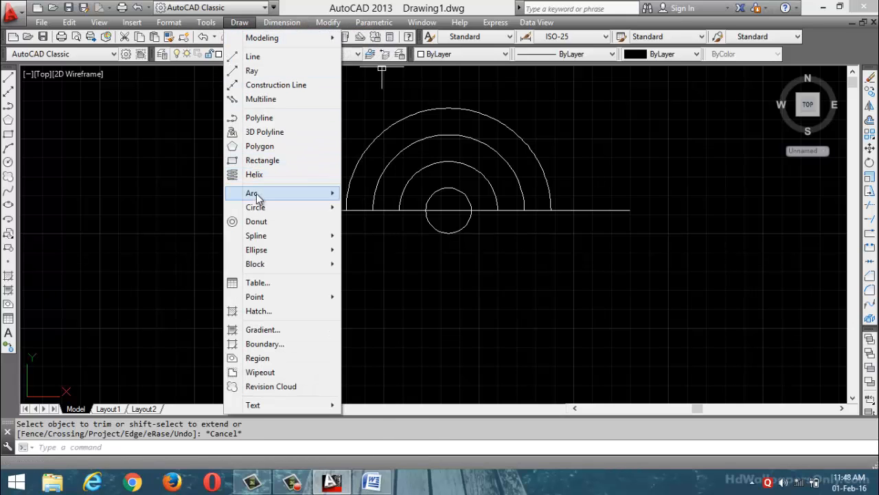
{"action": "mouse_move", "coordinate": [255, 193]}
{"action": "left_click", "coordinate": [374, 212]}
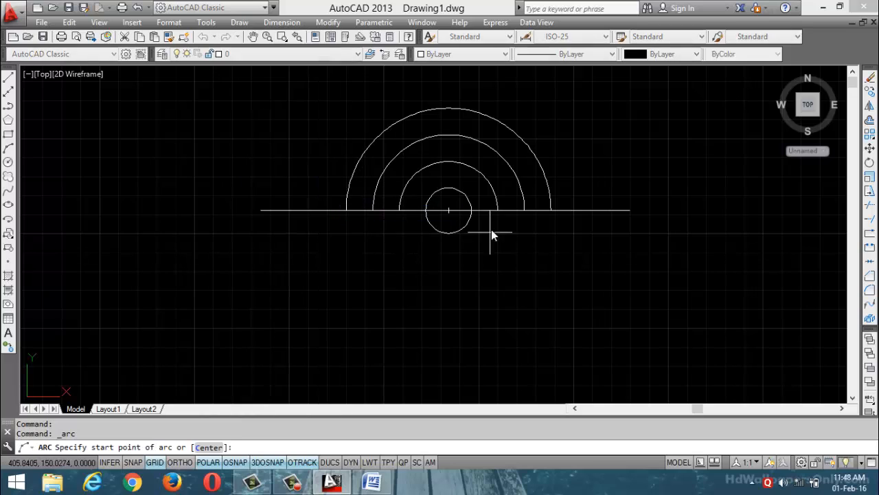
{"action": "left_click", "coordinate": [498, 210]}
{"action": "left_click", "coordinate": [528, 212]}
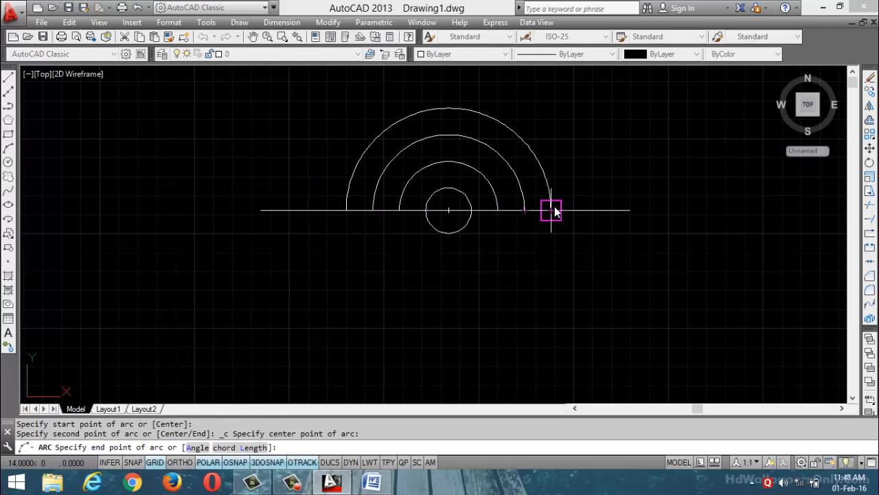
{"action": "left_click", "coordinate": [551, 210]}
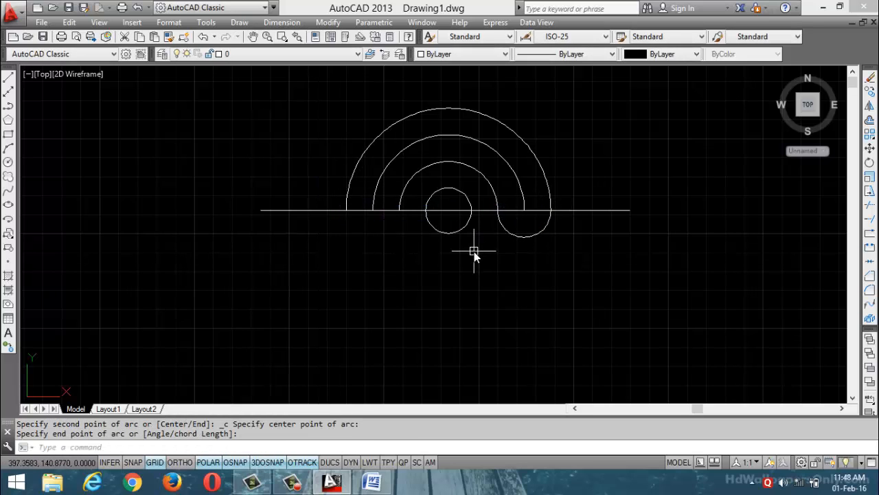
{"action": "key", "text": "Escape"}
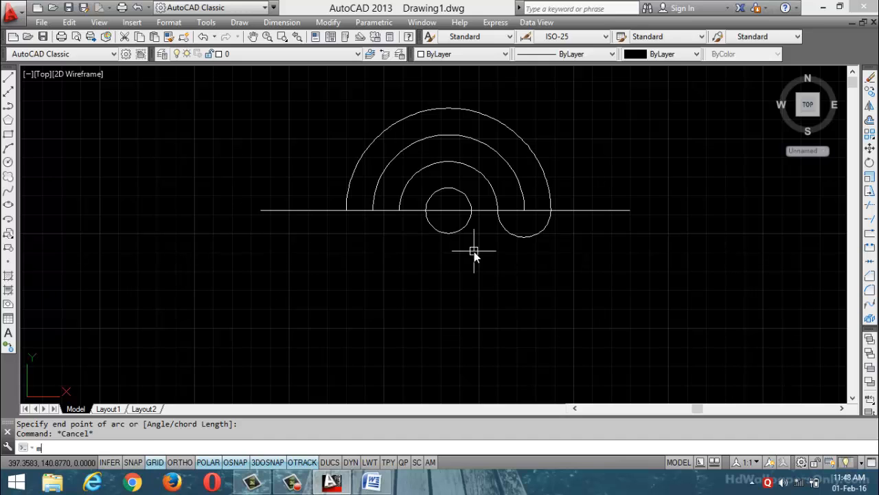
{"action": "type", "text": "mi"}
{"action": "key", "text": "Return"}
{"action": "key", "text": "Escape"}
Step: Close the left end of the curved slot with a start-center-end arc from the outer arc to the inner arc
{"action": "left_click", "coordinate": [239, 22]}
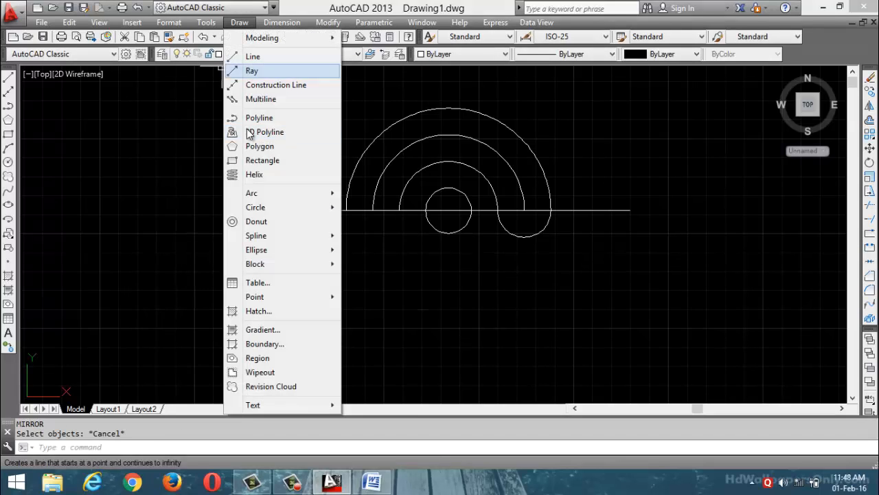
{"action": "mouse_move", "coordinate": [256, 198]}
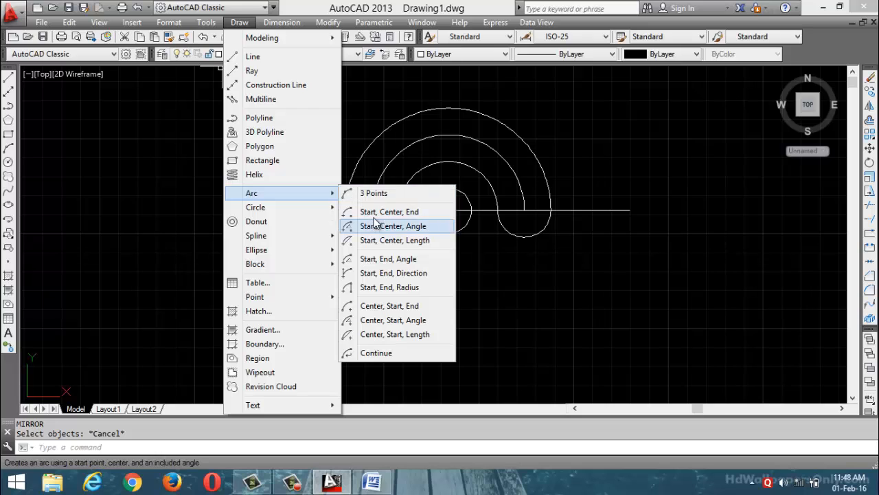
{"action": "left_click", "coordinate": [376, 216]}
{"action": "left_click", "coordinate": [345, 210]}
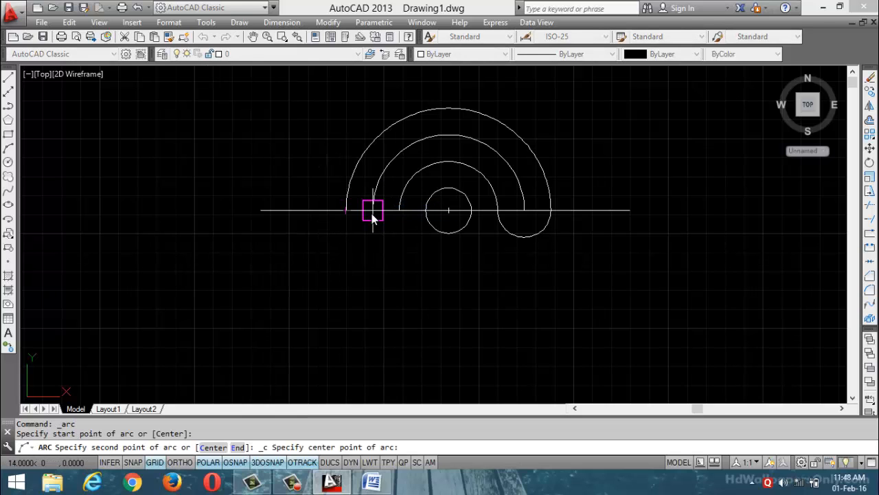
{"action": "left_click", "coordinate": [400, 212]}
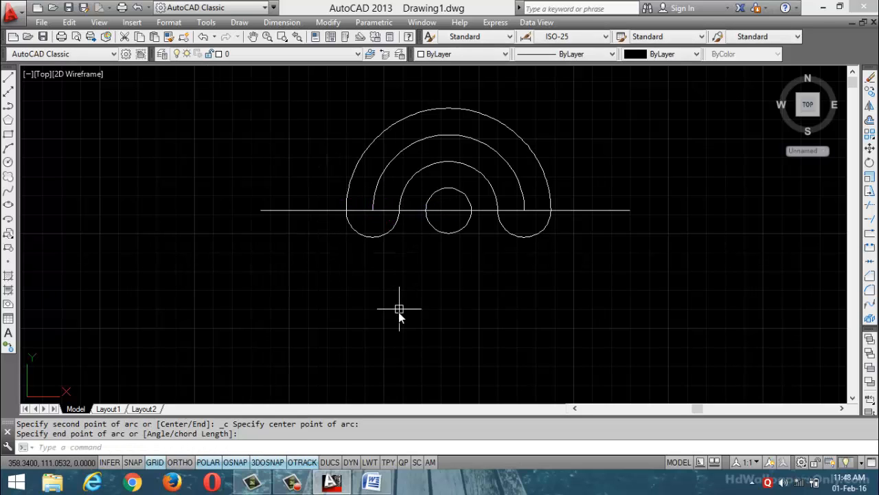
{"action": "key", "text": "Escape"}
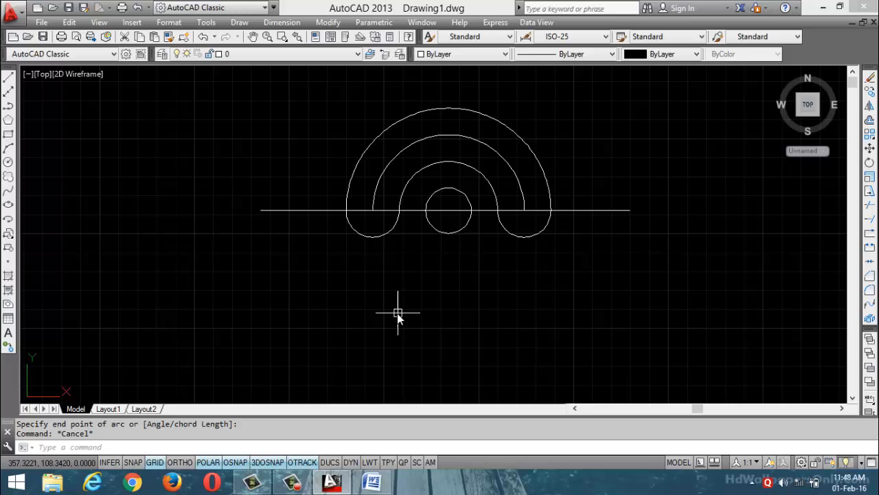
Step: Delete the two horizontal construction lines running through the center of the small hole
{"action": "left_click", "coordinate": [410, 143]}
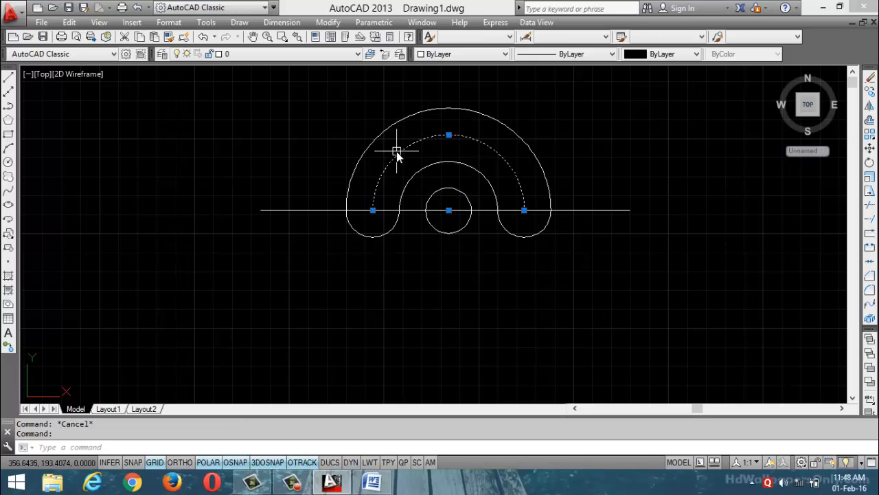
{"action": "key", "text": "Escape"}
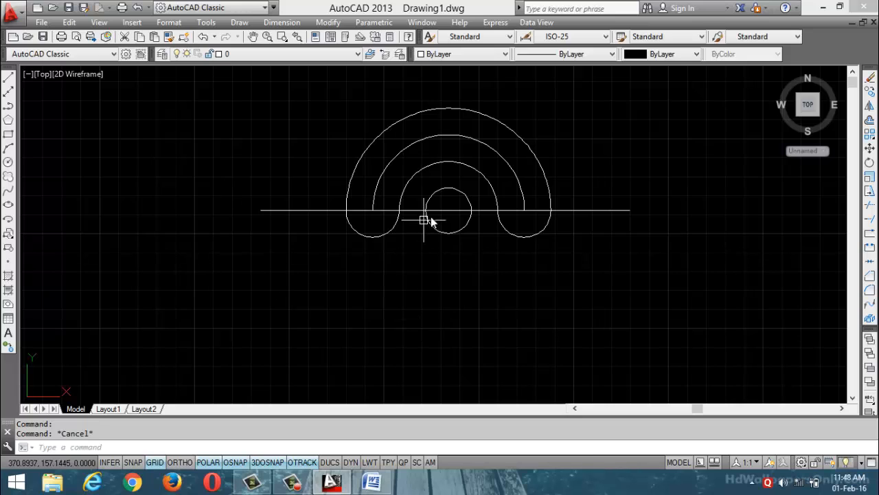
{"action": "left_click", "coordinate": [587, 211]}
{"action": "left_click", "coordinate": [290, 211]}
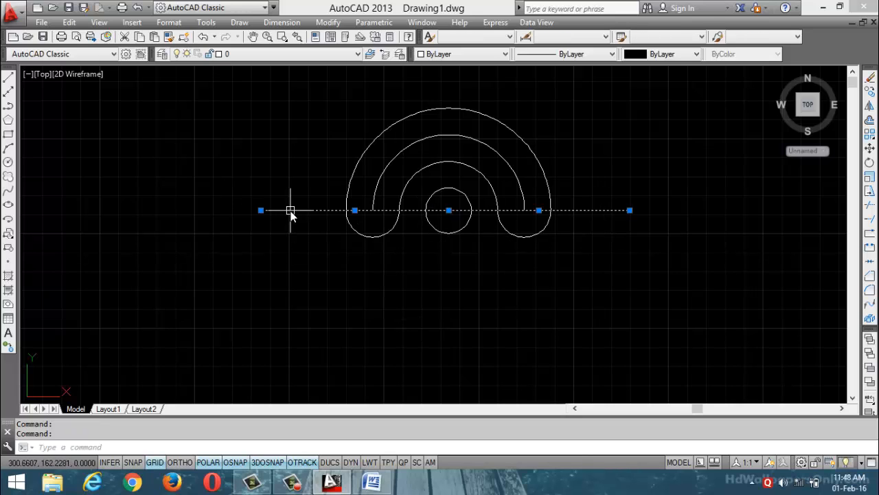
{"action": "key", "text": "Delete"}
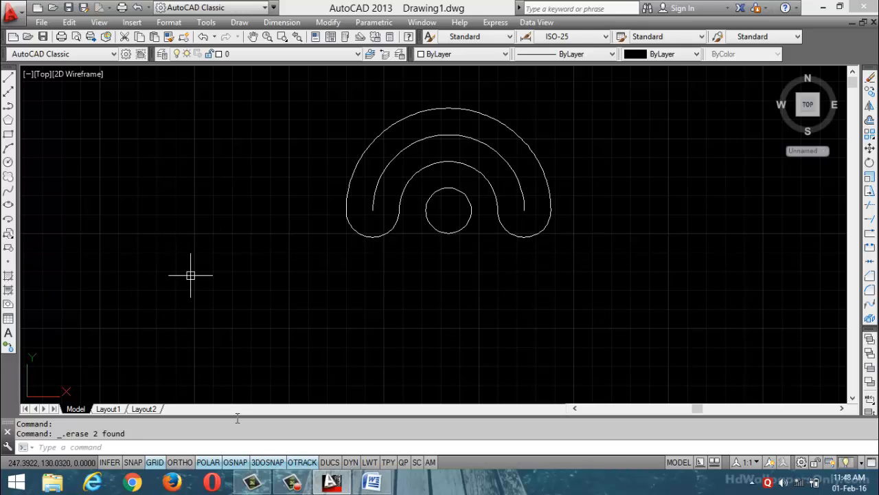
Step: Check the outer radius in the Word exercise drawing, and draw a circle of radius 76 in AutoCAD concentric with the small hole
{"action": "left_click", "coordinate": [371, 482]}
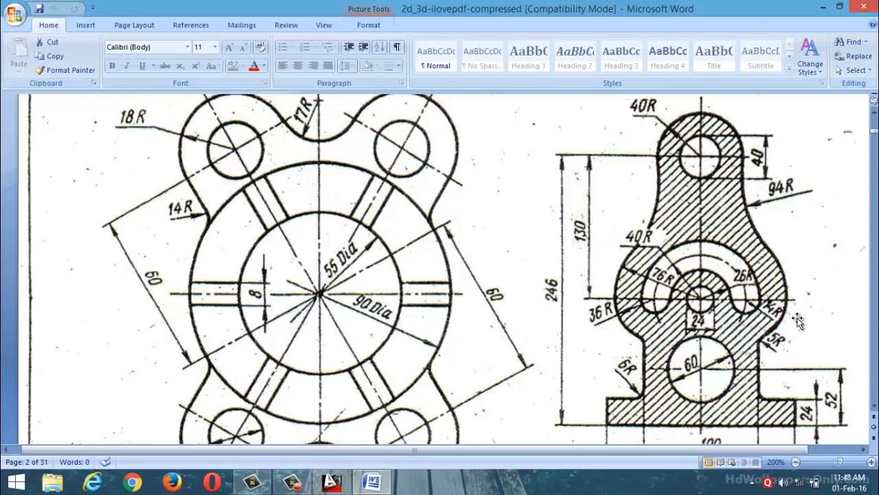
{"action": "mouse_move", "coordinate": [728, 307]}
{"action": "left_mouse_down"}
{"action": "mouse_move", "coordinate": [755, 320]}
{"action": "mouse_move", "coordinate": [768, 305]}
{"action": "left_mouse_up"}
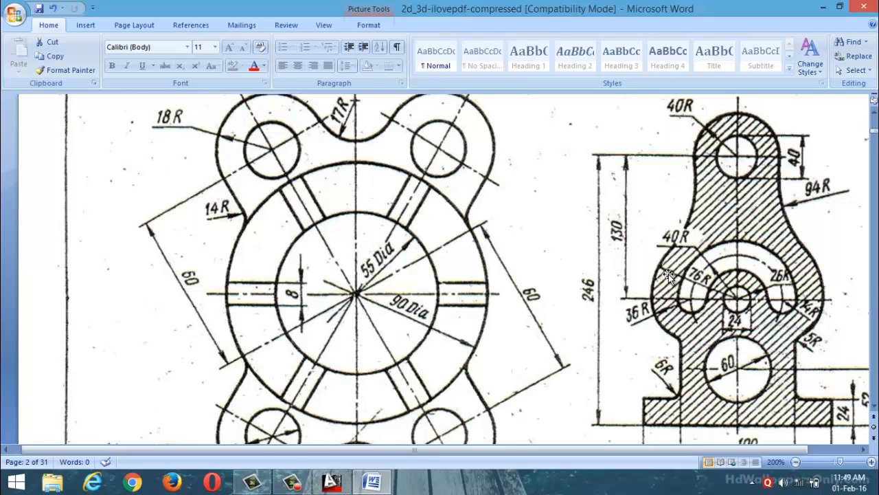
{"action": "left_click", "coordinate": [331, 482]}
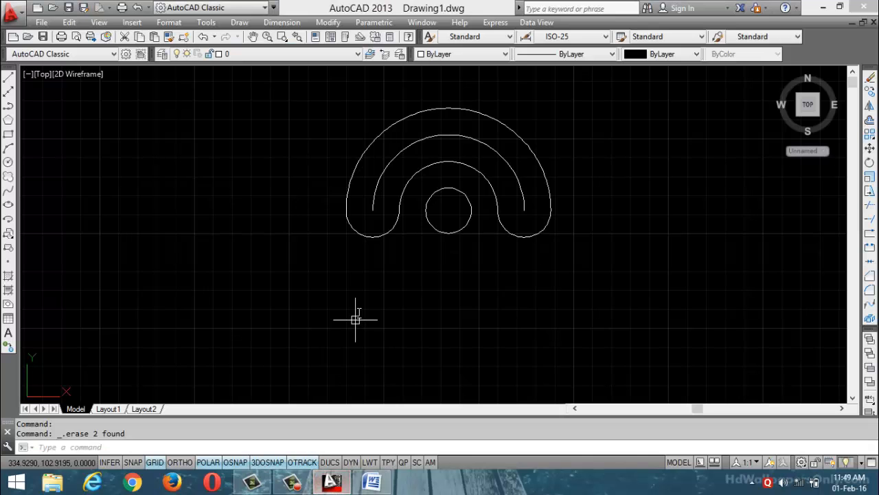
{"action": "type", "text": "c"}
{"action": "key", "text": "Return"}
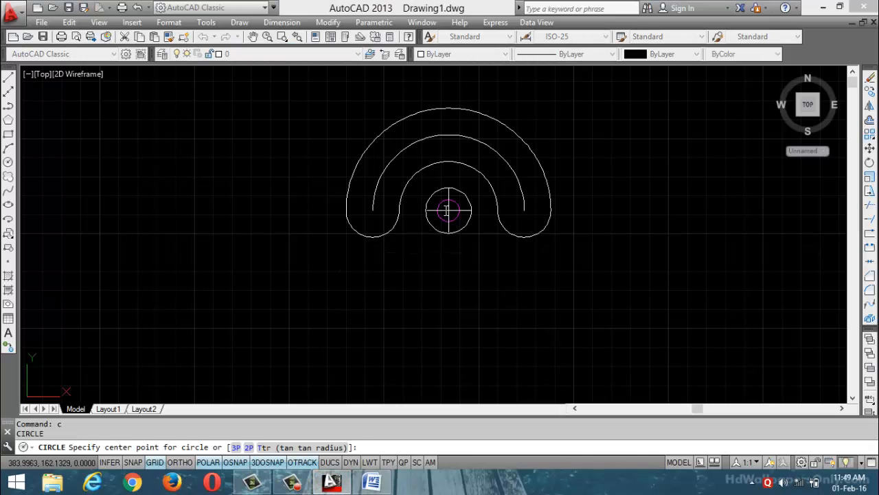
{"action": "left_click", "coordinate": [449, 210]}
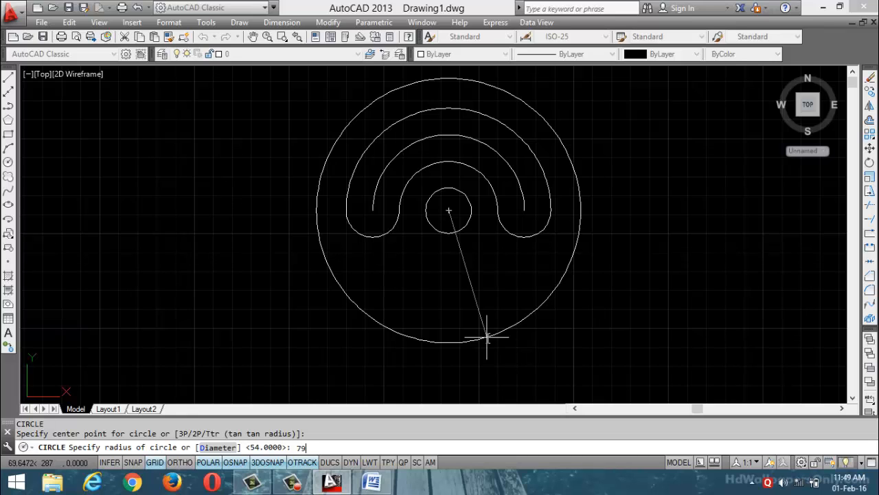
{"action": "key", "text": "Return"}
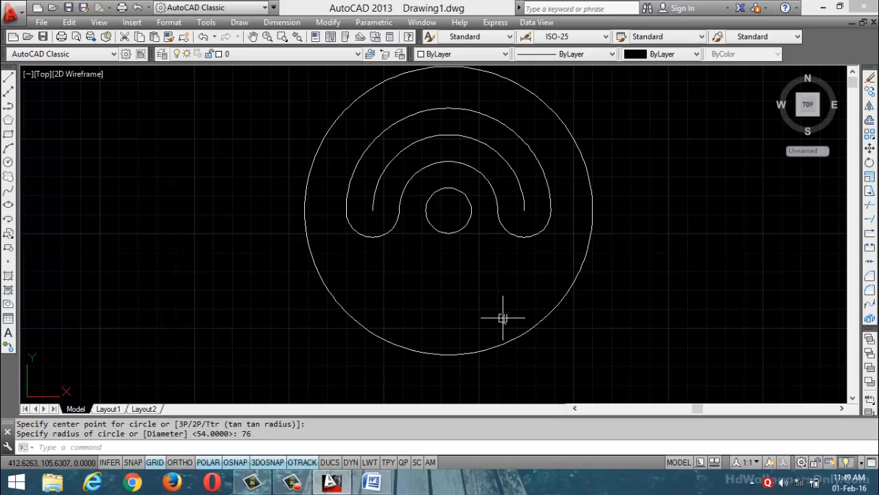
Step: Check the side radius in the Word drawing, and draw two circles of radius 36 in AutoCAD centered on the middle slot arc's endpoints
{"action": "mouse_move", "coordinate": [339, 489]}
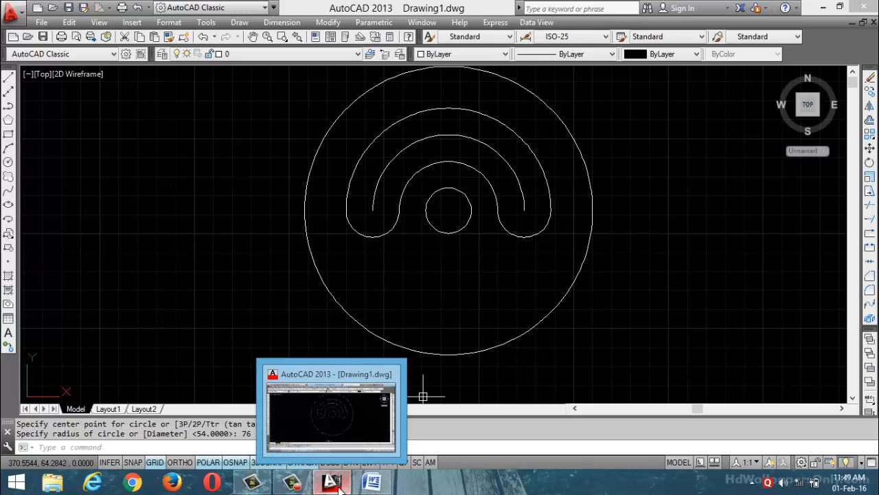
{"action": "left_click", "coordinate": [371, 482]}
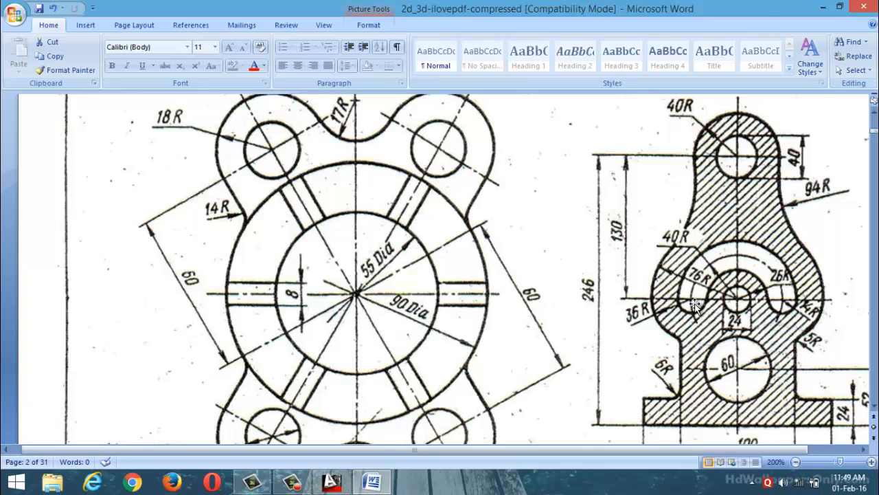
{"action": "left_click", "coordinate": [822, 7]}
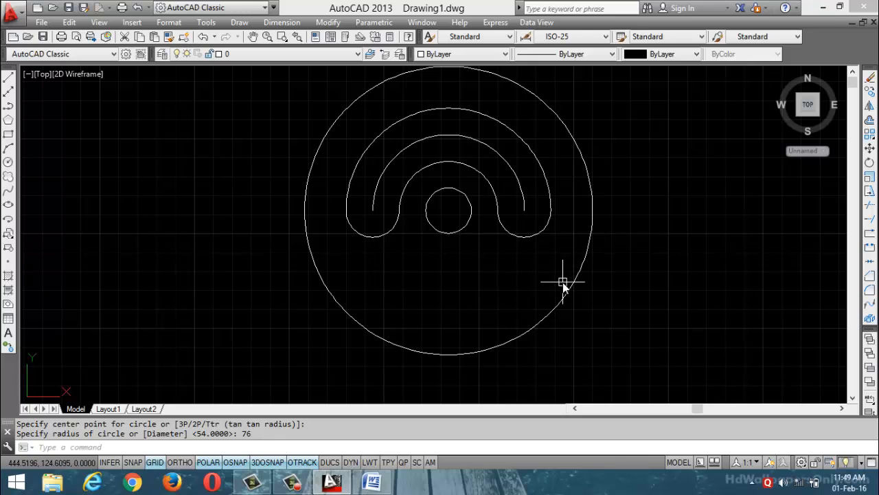
{"action": "type", "text": "c"}
{"action": "key", "text": "Return"}
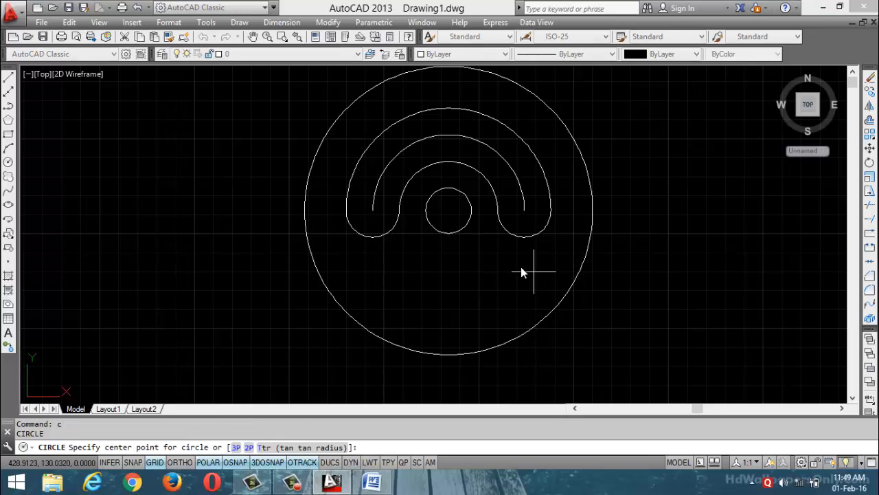
{"action": "left_click", "coordinate": [375, 214]}
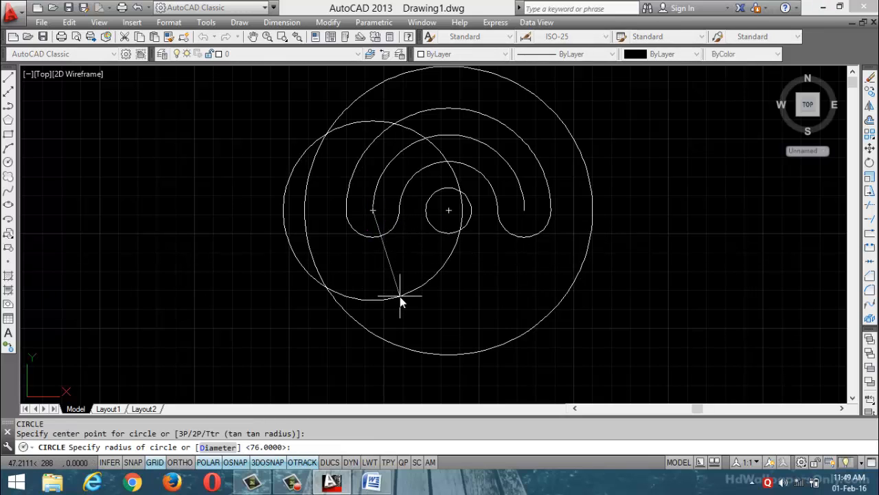
{"action": "type", "text": "36"}
{"action": "key", "text": "Return"}
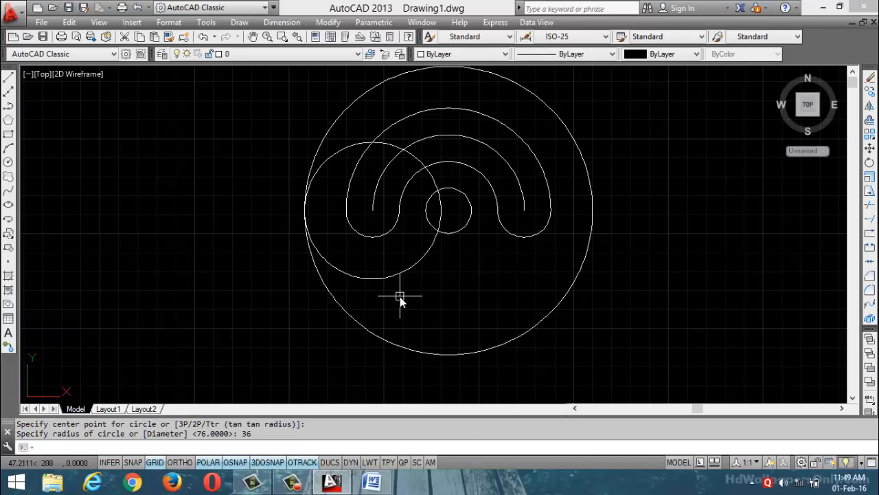
{"action": "key", "text": "Return"}
{"action": "left_click", "coordinate": [520, 212]}
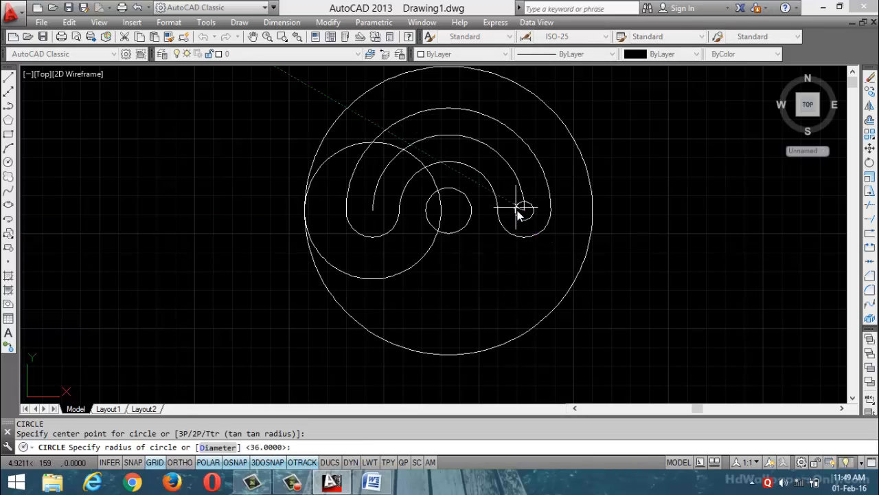
{"action": "type", "text": "36"}
{"action": "key", "text": "Return"}
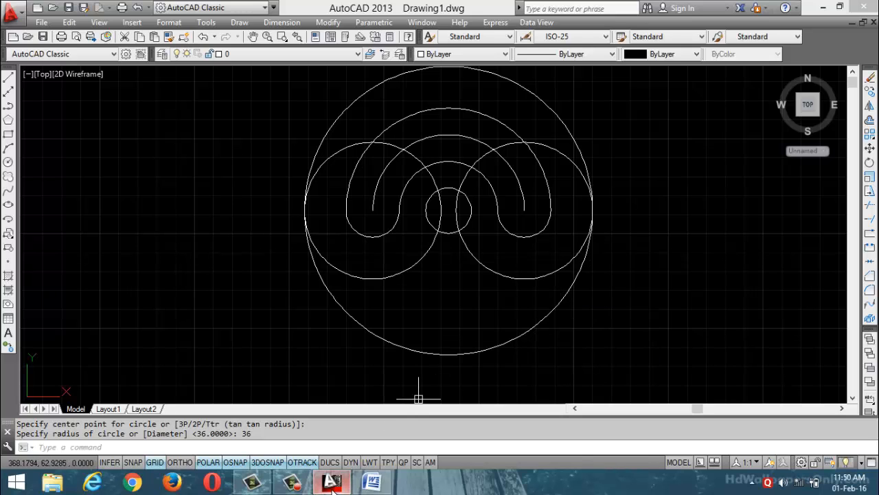
Step: Check the upper hole's dimensions and its distance from the slot center in the Word exercise drawing, and return to AutoCAD
{"action": "left_click", "coordinate": [371, 482]}
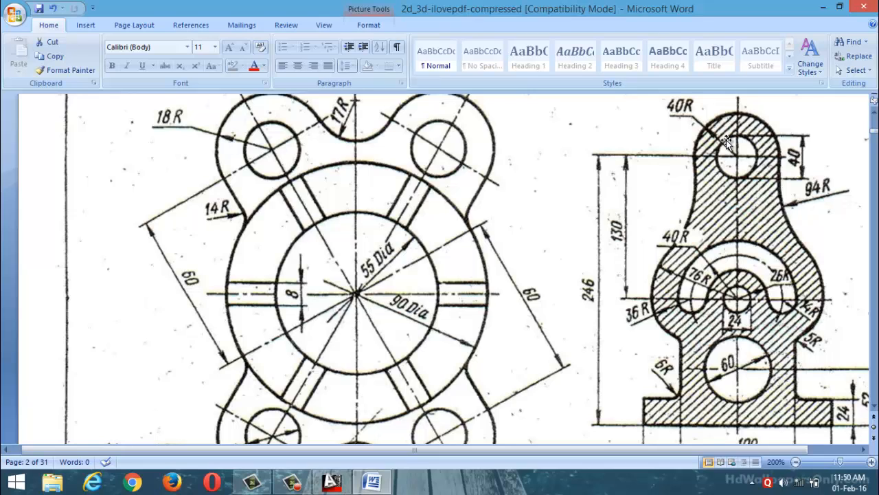
{"action": "left_click", "coordinate": [330, 485]}
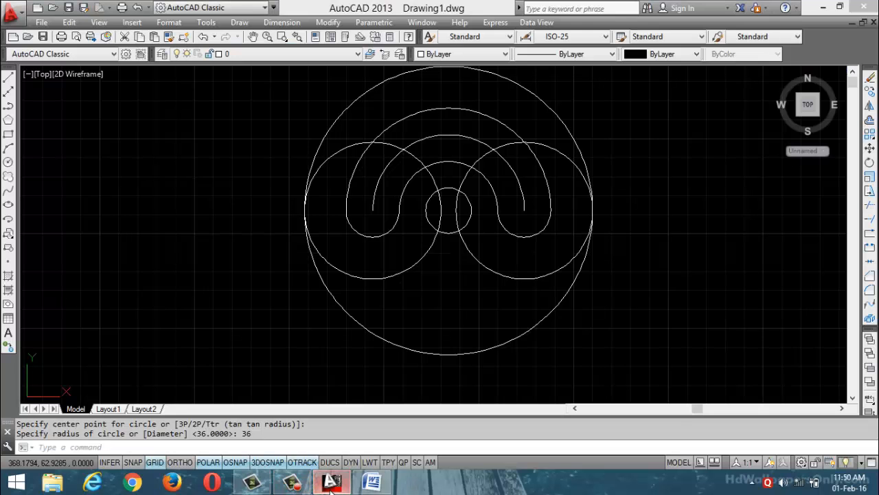
{"action": "scroll", "coordinate": [394, 353], "scroll_direction": "down", "scroll_amount": 4}
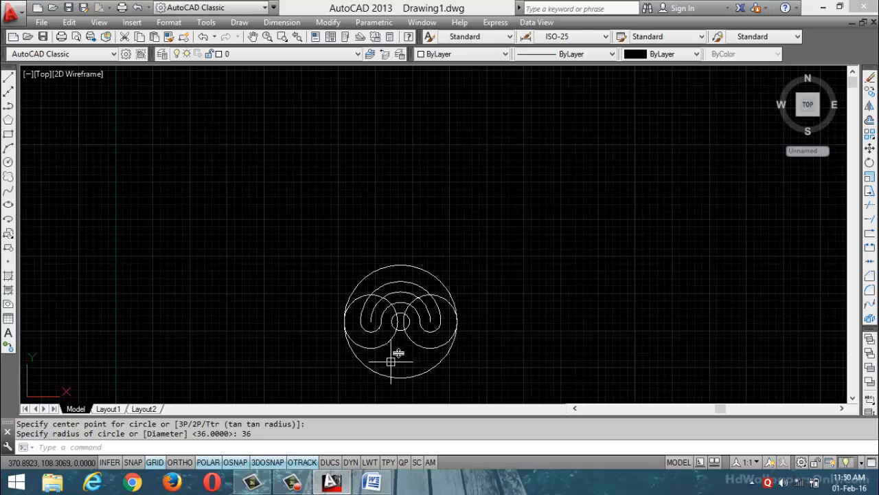
Step: Draw a circle of radius 20 centered 130 directly above the small hole's center for the upper hole
{"action": "scroll", "coordinate": [400, 326], "scroll_direction": "up", "scroll_amount": 6}
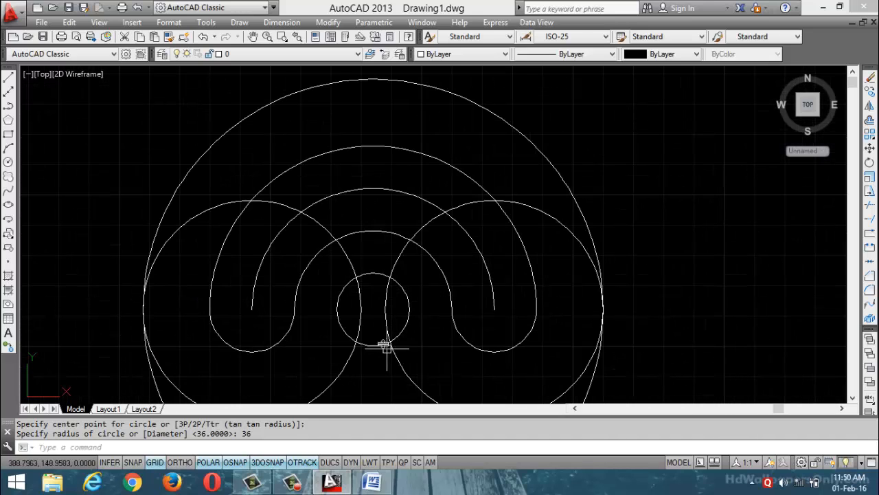
{"action": "left_click", "coordinate": [365, 276]}
{"action": "key", "text": "Escape"}
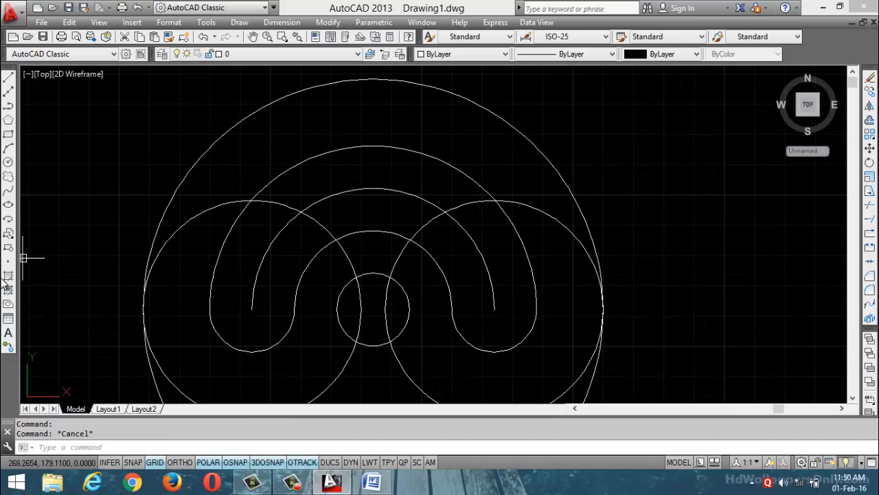
{"action": "type", "text": "C"}
{"action": "key", "text": "Return"}
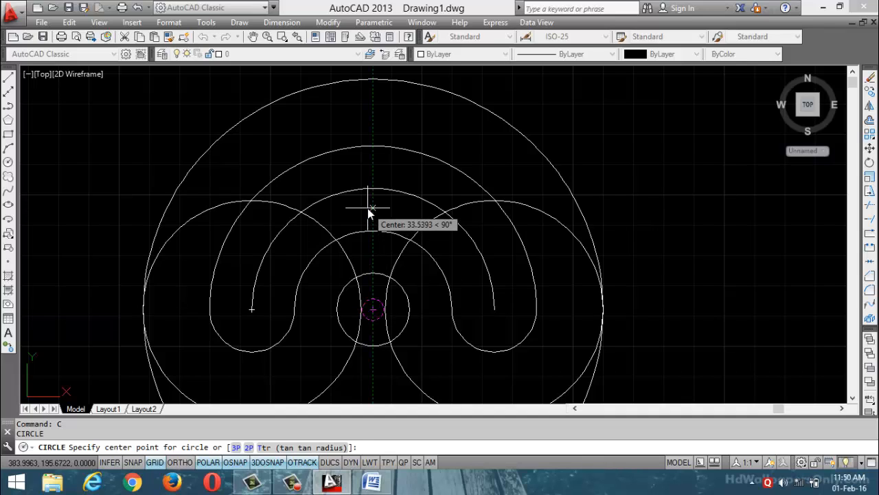
{"action": "type", "text": "30"}
{"action": "key", "text": "Return"}
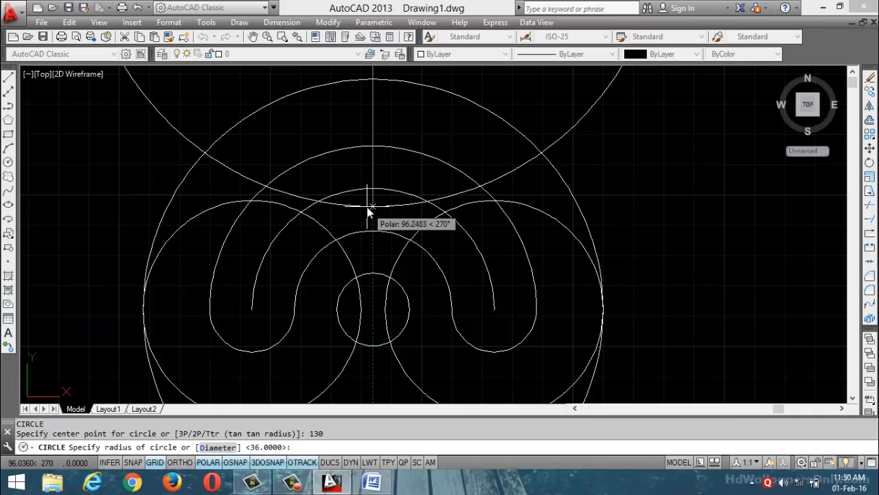
{"action": "scroll", "coordinate": [368, 208], "scroll_direction": "down", "scroll_amount": 6}
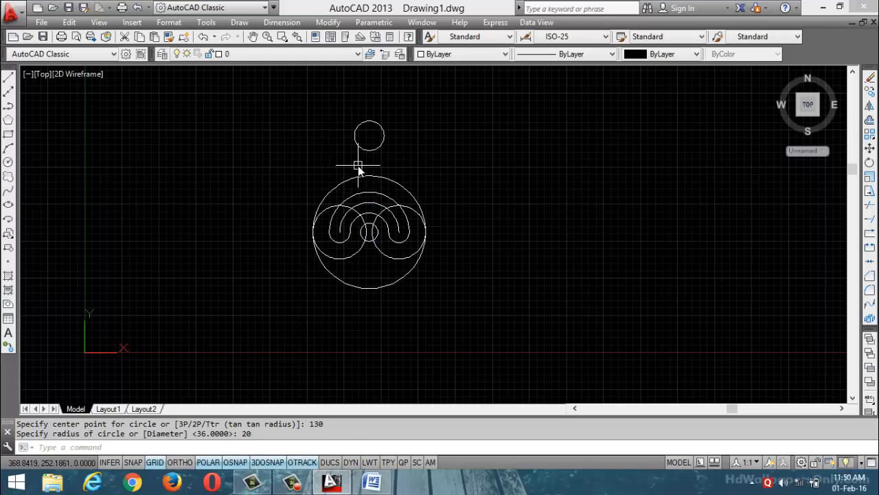
Step: Draw a circle of radius 40 concentric with the upper hole
{"action": "key", "text": "Return"}
{"action": "key", "text": "Return"}
{"action": "left_click", "coordinate": [377, 146]}
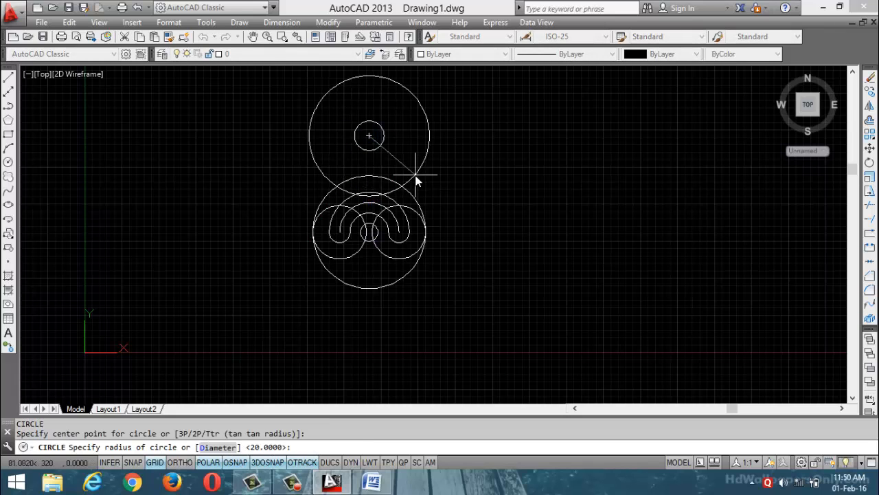
{"action": "type", "text": "40"}
{"action": "key", "text": "Return"}
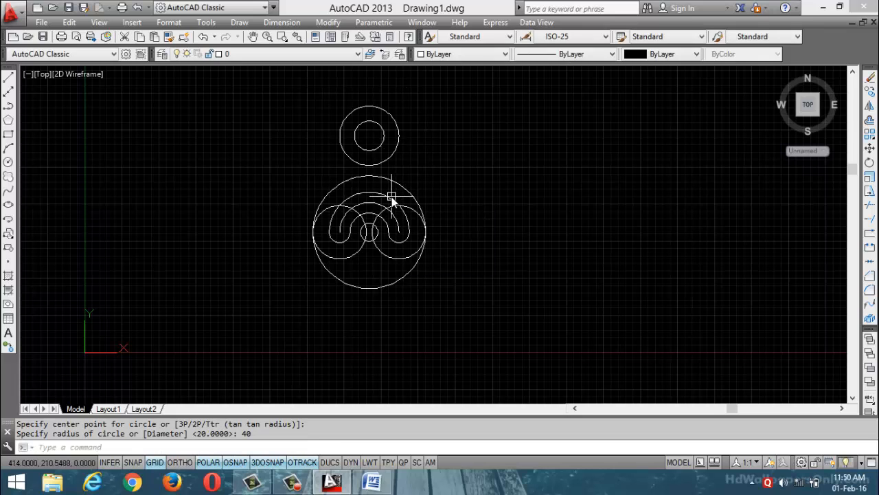
Step: Check the neck radius in the Word drawing, and add a radius 94 fillet in AutoCAD between the right sides of the radius 40 and 76 circles
{"action": "scroll", "coordinate": [365, 207], "scroll_direction": "up", "scroll_amount": 2}
{"action": "mouse_move", "coordinate": [365, 206]}
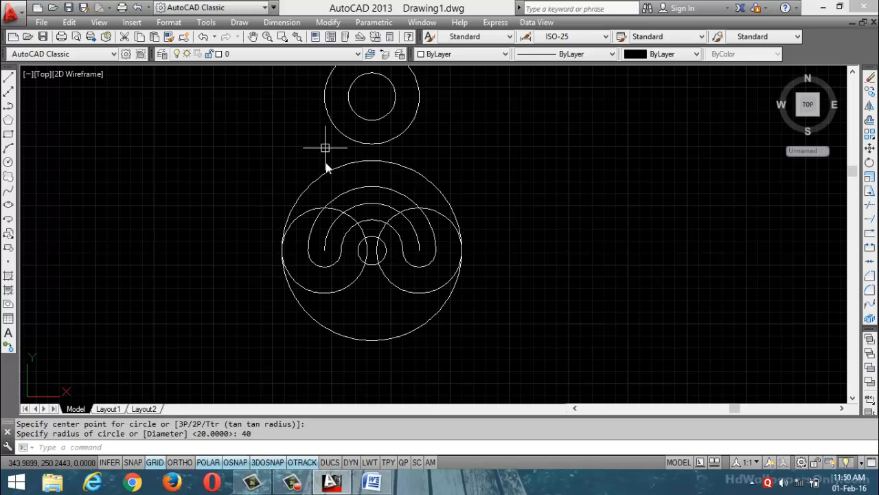
{"action": "left_click", "coordinate": [372, 483]}
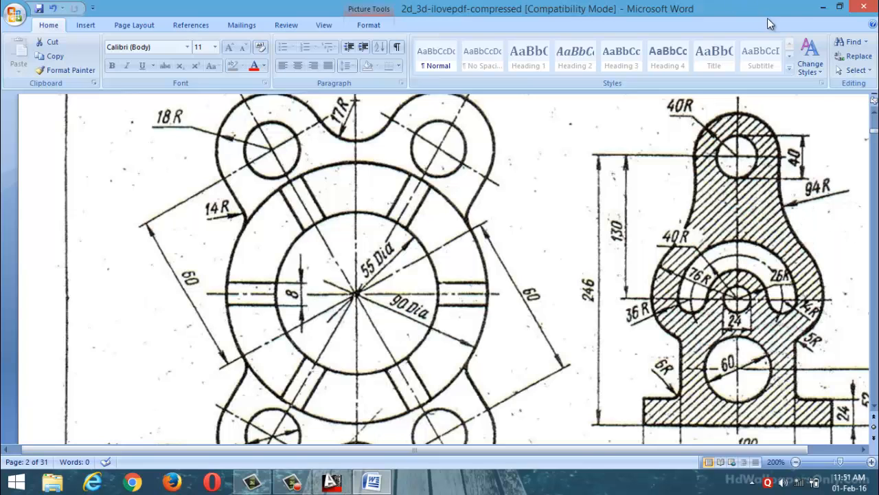
{"action": "left_click", "coordinate": [822, 7]}
{"action": "type", "text": "f"}
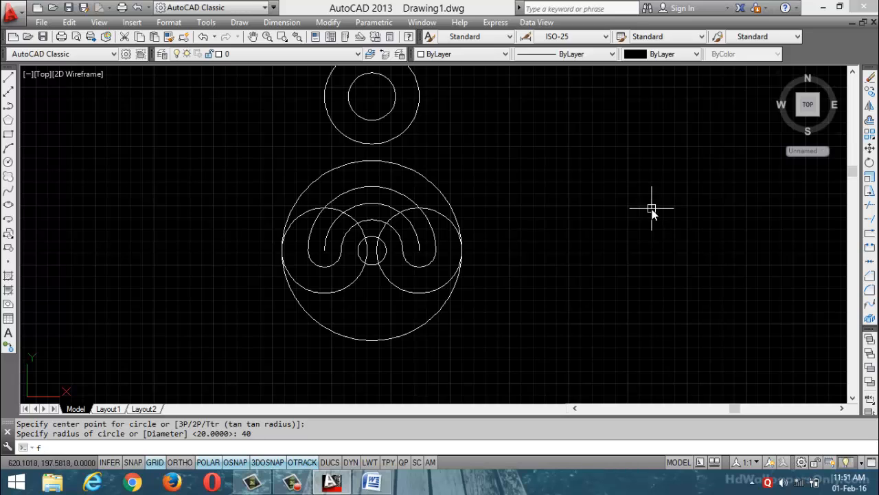
{"action": "key", "text": "Return"}
{"action": "left_click", "coordinate": [249, 447]}
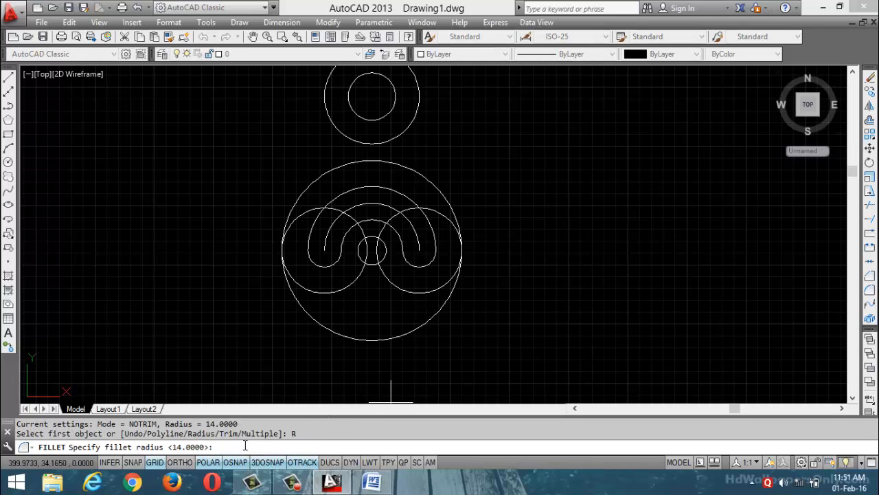
{"action": "key", "text": "Return"}
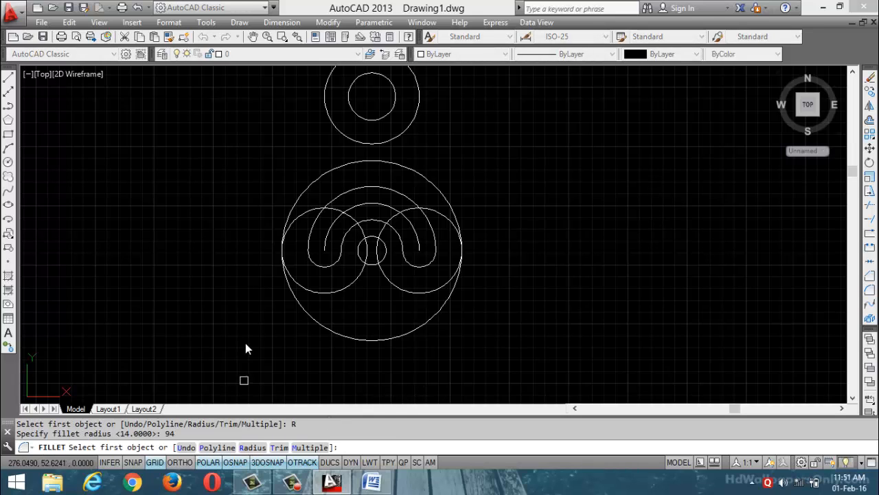
{"action": "left_click", "coordinate": [420, 103]}
{"action": "left_click", "coordinate": [430, 180]}
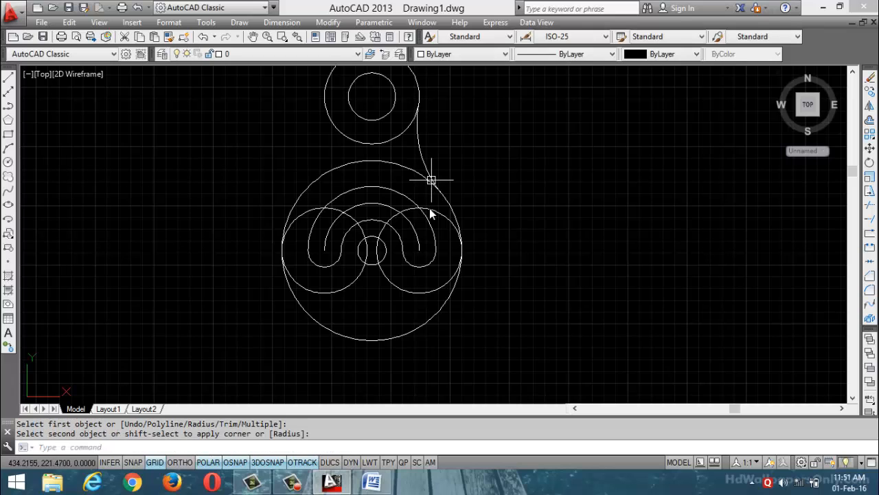
Step: Add the matching radius 94 fillet between the left sides of the radius 40 circle and the large circle
{"action": "key", "text": "Return"}
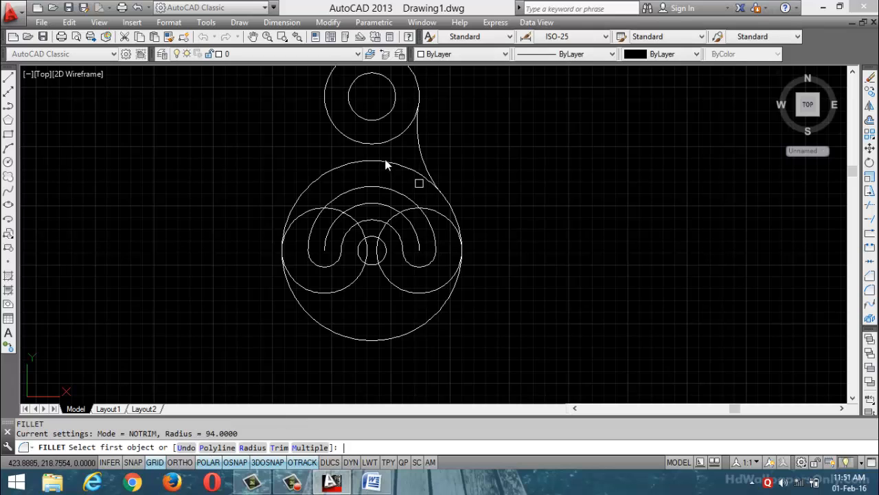
{"action": "left_click", "coordinate": [324, 103]}
{"action": "left_click", "coordinate": [324, 173]}
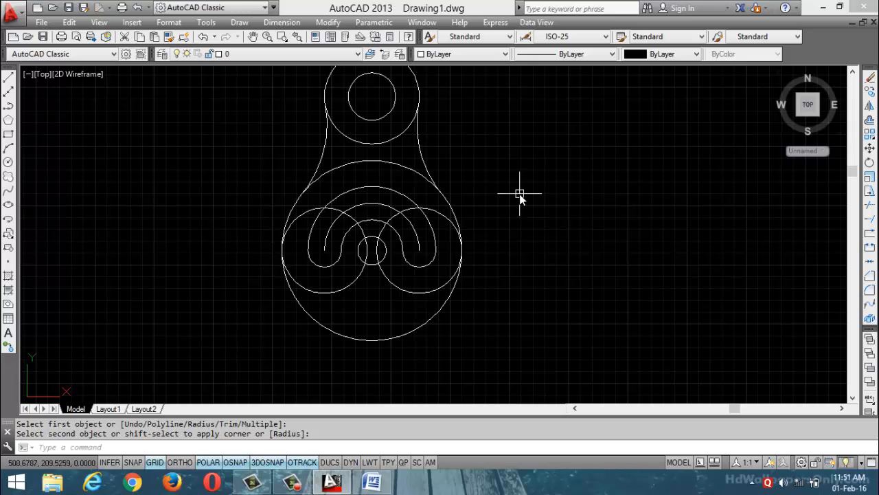
{"action": "key", "text": "Escape"}
Step: Trim the large circle's top arc between the two fillets and the left radius 36 circle's upper portion down to the small hole's lower edge
{"action": "key", "text": "Return"}
{"action": "key", "text": "Return"}
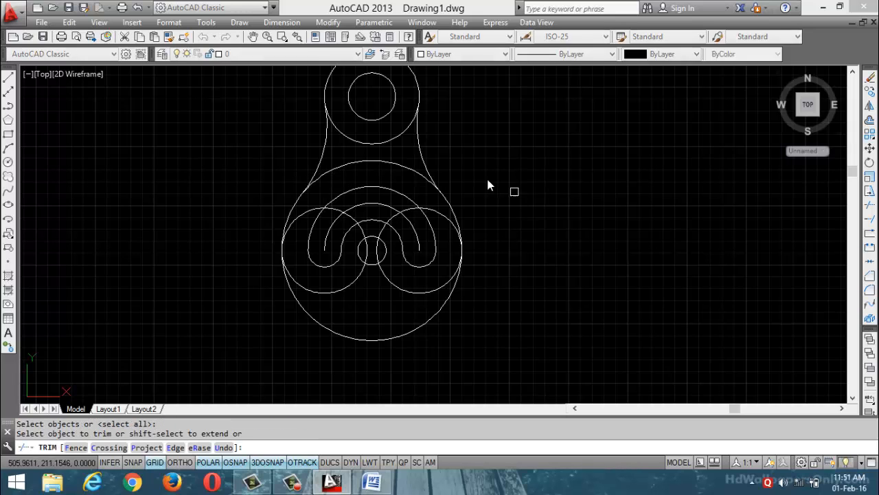
{"action": "left_click", "coordinate": [377, 161]}
{"action": "scroll", "coordinate": [323, 216], "scroll_direction": "up", "scroll_amount": 4}
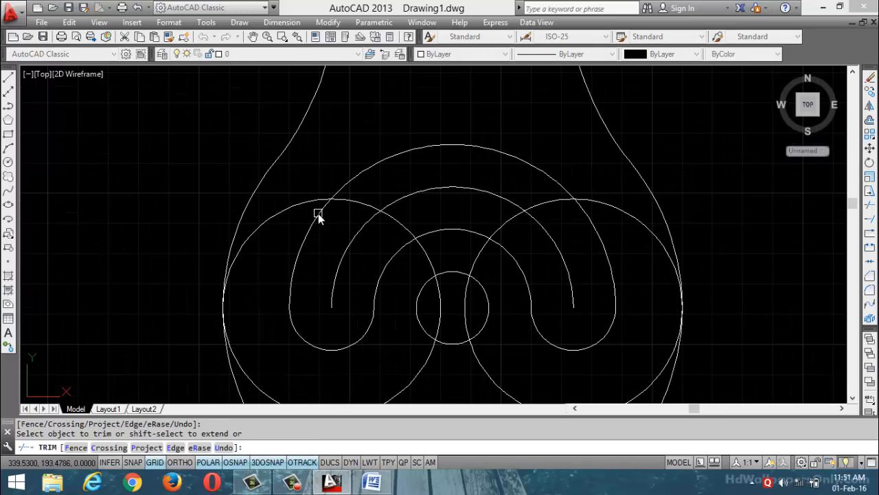
{"action": "scroll", "coordinate": [252, 235], "scroll_direction": "down", "scroll_amount": 2}
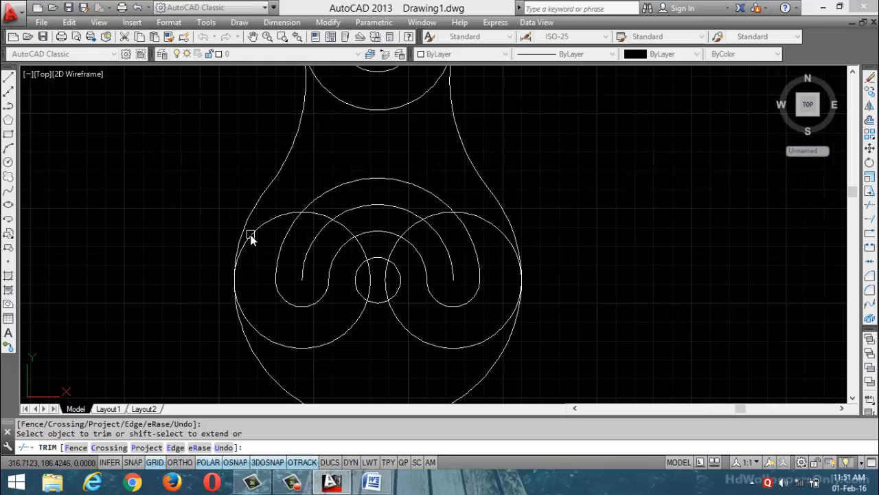
{"action": "left_click", "coordinate": [251, 237]}
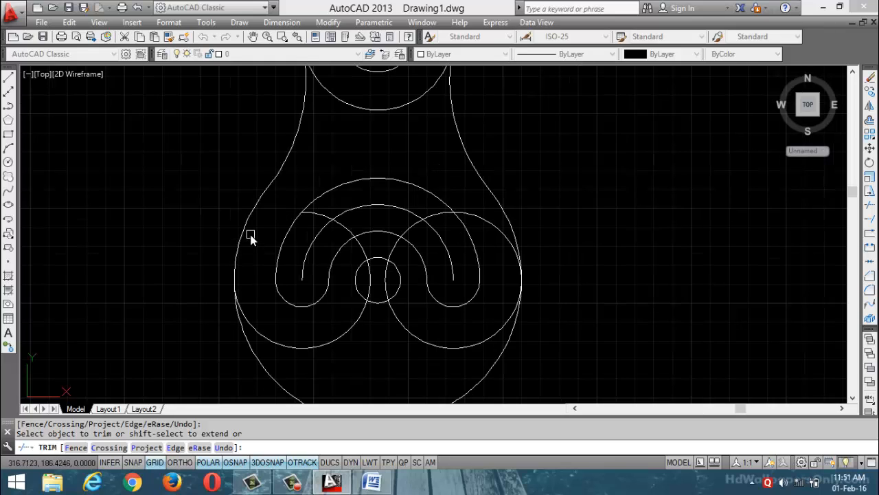
{"action": "left_click", "coordinate": [347, 231]}
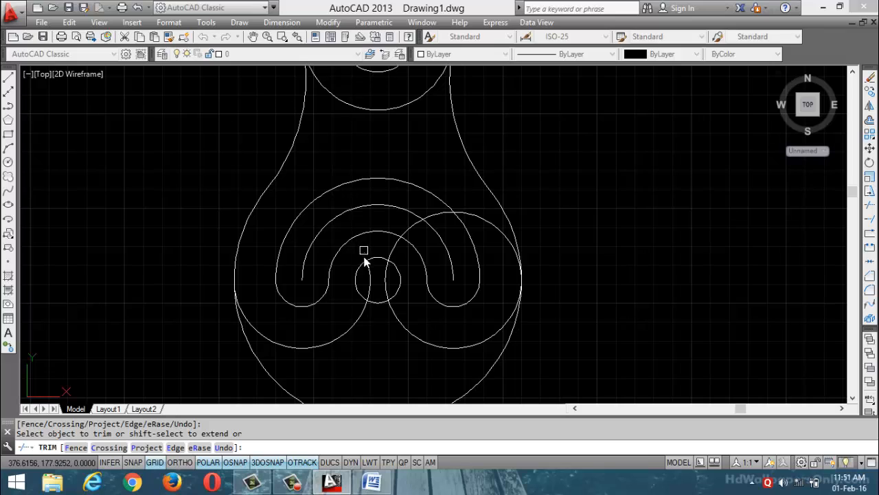
{"action": "left_click", "coordinate": [367, 275]}
{"action": "scroll", "coordinate": [303, 288], "scroll_direction": "down", "scroll_amount": 6}
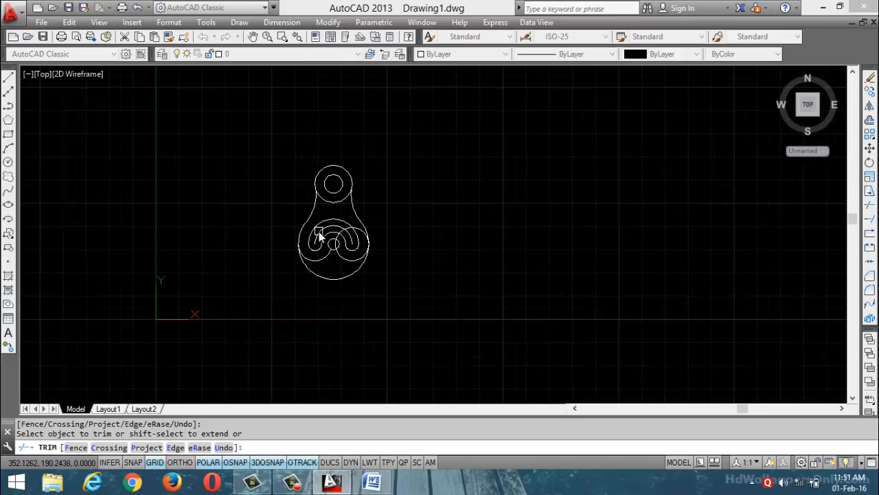
{"action": "scroll", "coordinate": [318, 237], "scroll_direction": "up", "scroll_amount": 4}
{"action": "key", "text": "Escape"}
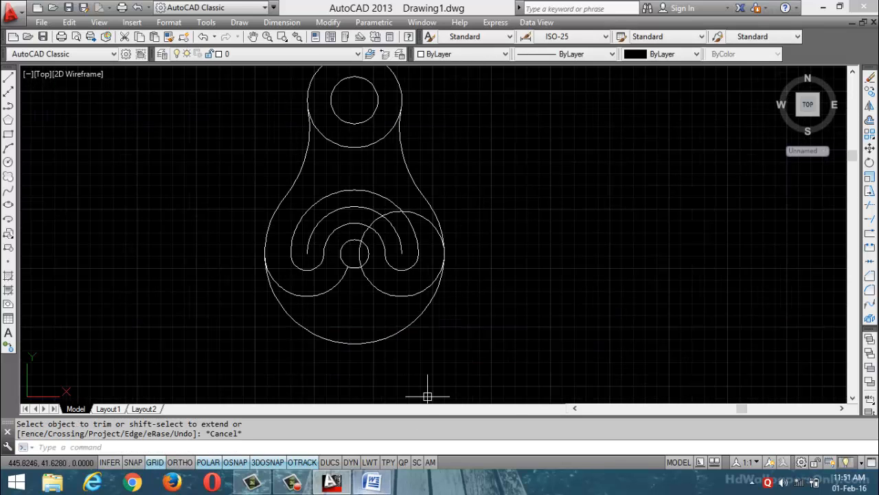
Step: Examine the lower hole's diameter and height, the base widths and the overall height in the Word exercise drawing, and return to AutoCAD
{"action": "left_click", "coordinate": [364, 483]}
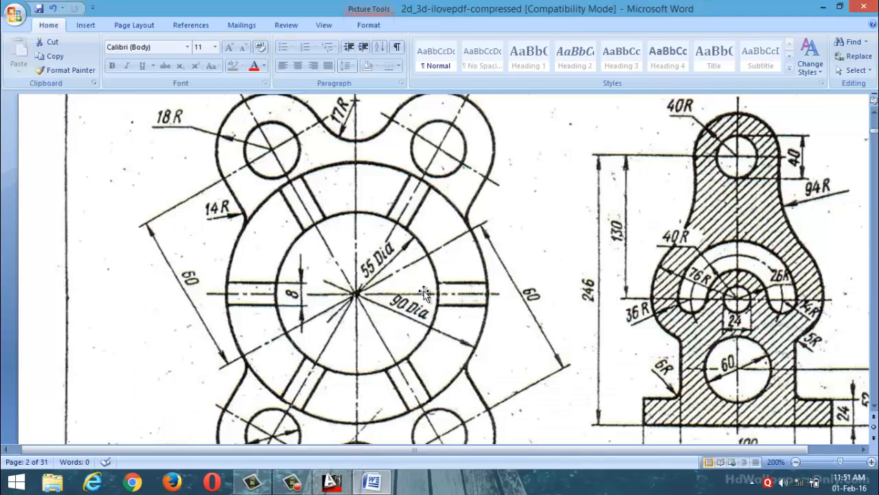
{"action": "scroll", "coordinate": [448, 294], "scroll_direction": "down", "scroll_amount": 3}
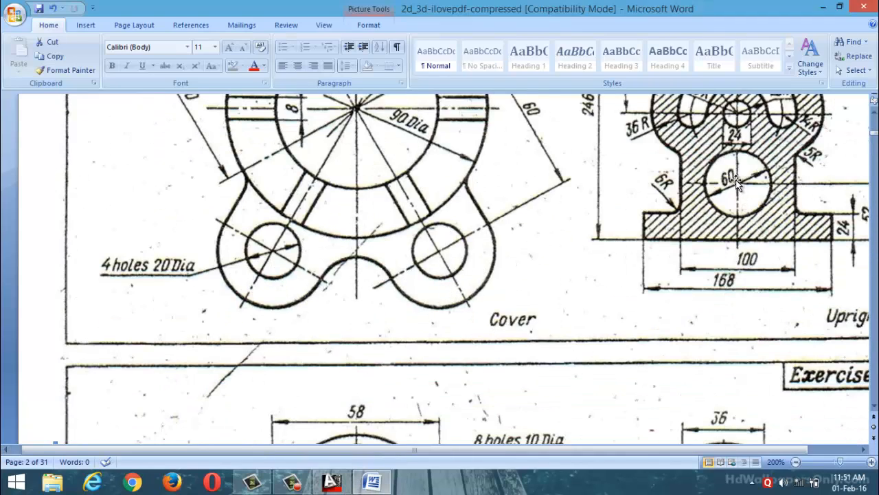
{"action": "scroll", "coordinate": [733, 208], "scroll_direction": "up", "scroll_amount": 1}
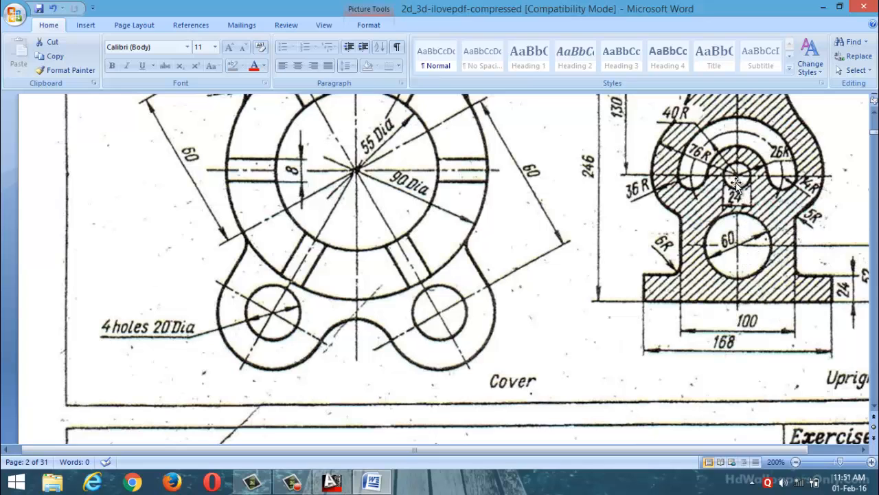
{"action": "scroll", "coordinate": [745, 247], "scroll_direction": "down", "scroll_amount": 1}
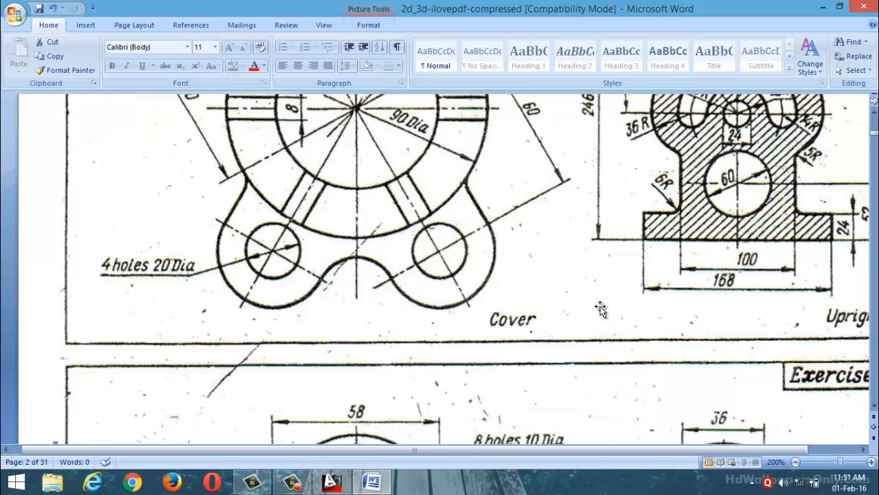
{"action": "scroll", "coordinate": [738, 248], "scroll_direction": "up", "scroll_amount": 2}
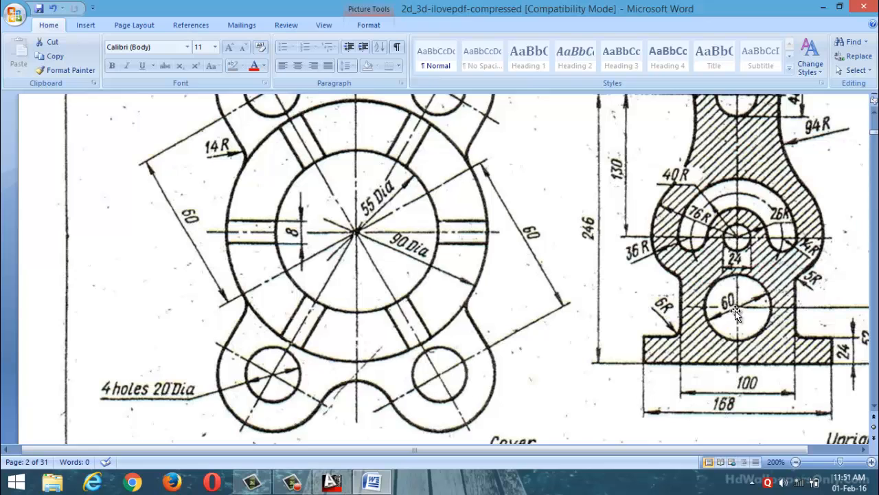
{"action": "scroll", "coordinate": [601, 285], "scroll_direction": "down", "scroll_amount": 1}
{"action": "scroll", "coordinate": [570, 393], "scroll_direction": "up", "scroll_amount": 2}
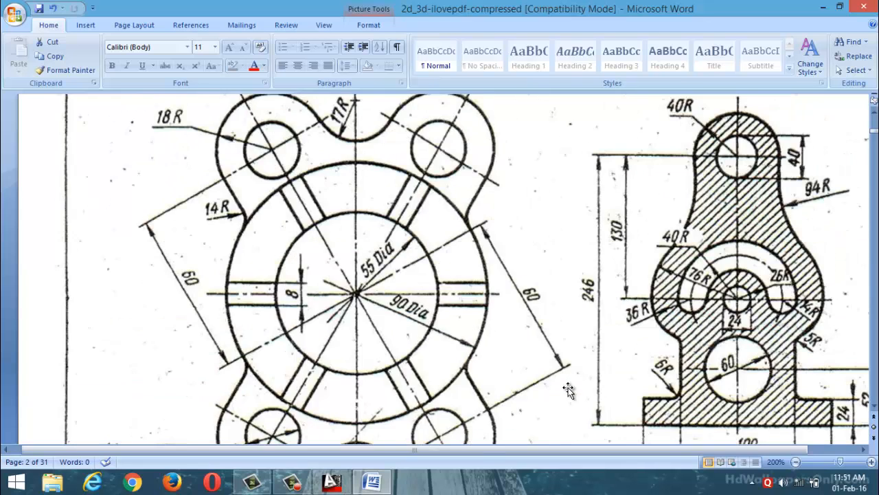
{"action": "scroll", "coordinate": [565, 371], "scroll_direction": "down", "scroll_amount": 1}
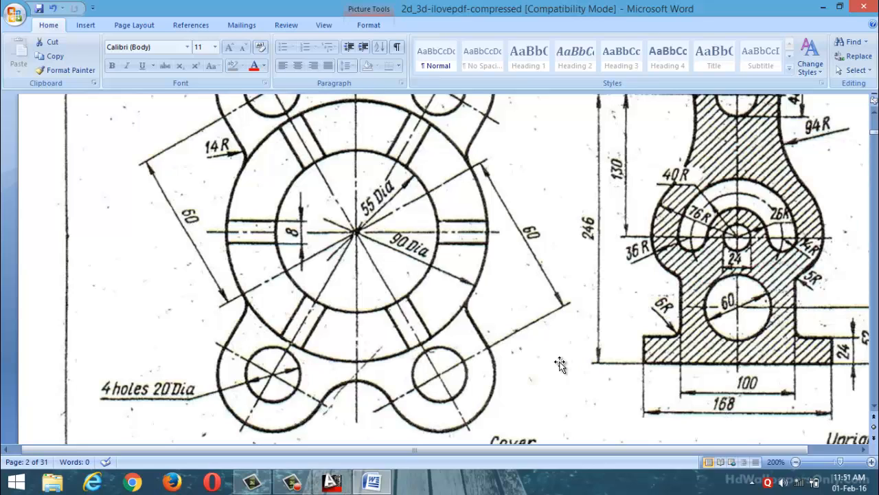
{"action": "left_click_drag", "start_coordinate": [490, 452], "coordinate": [536, 454]}
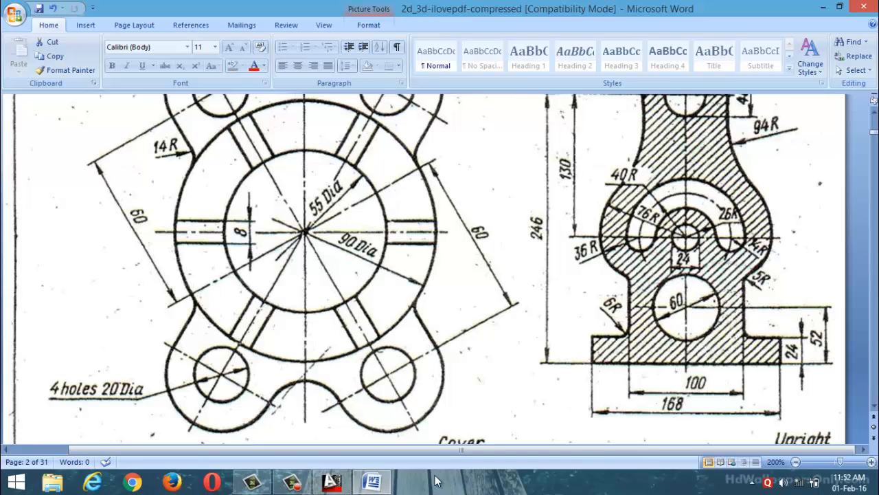
{"action": "left_click", "coordinate": [327, 485]}
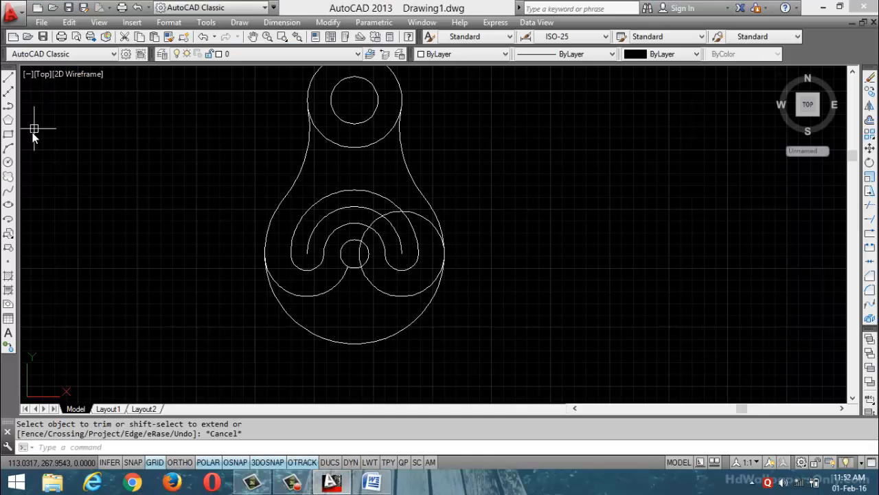
{"action": "left_click", "coordinate": [8, 77]}
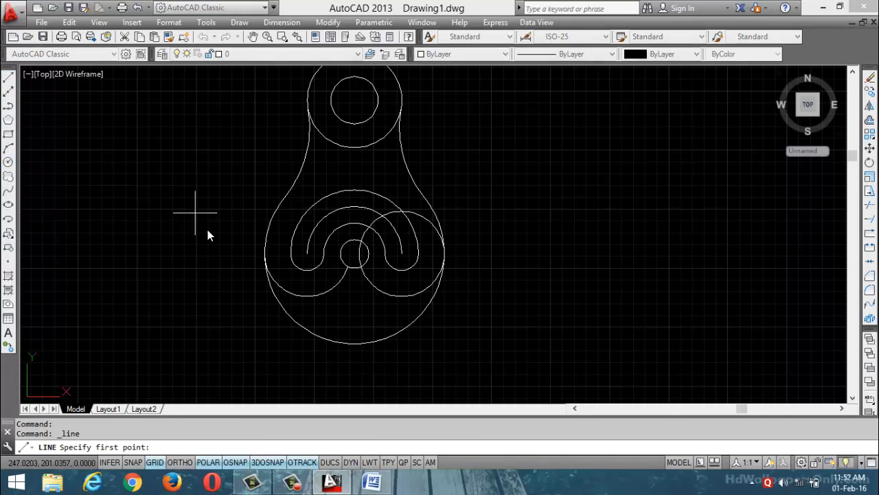
{"action": "left_click", "coordinate": [364, 264]}
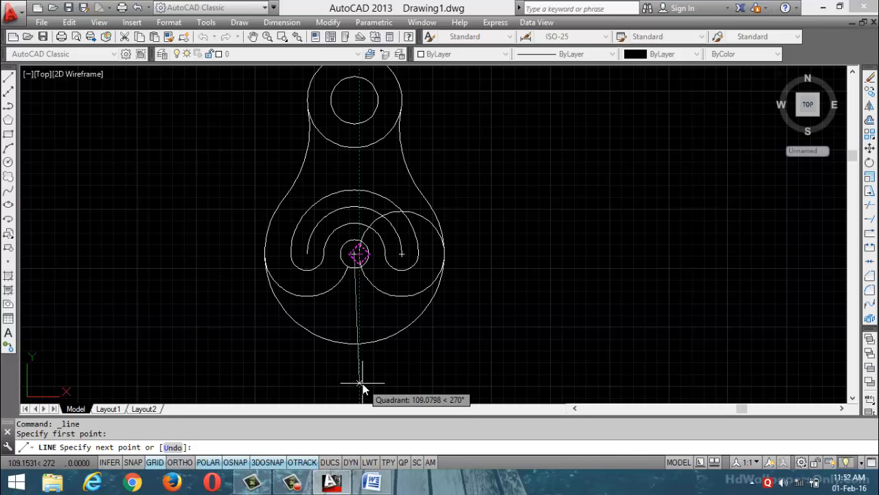
{"action": "type", "text": "94"}
{"action": "key", "text": "Return"}
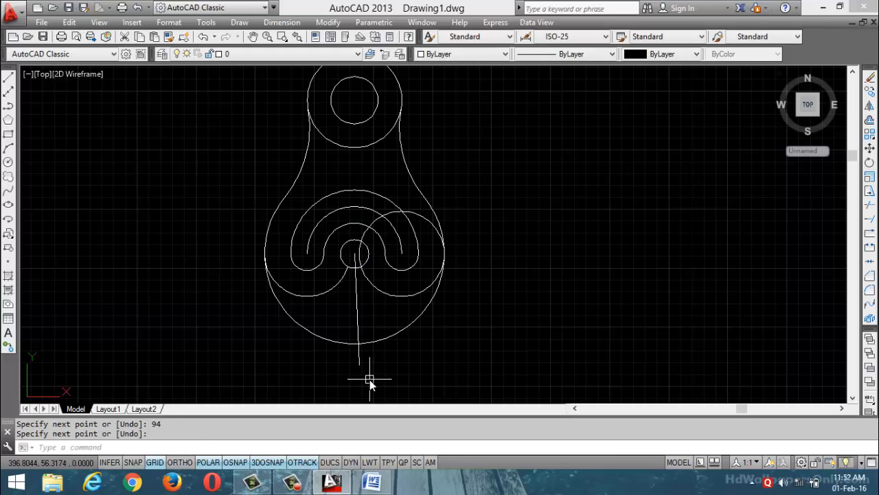
{"action": "key", "text": "Return"}
{"action": "left_click", "coordinate": [355, 359]}
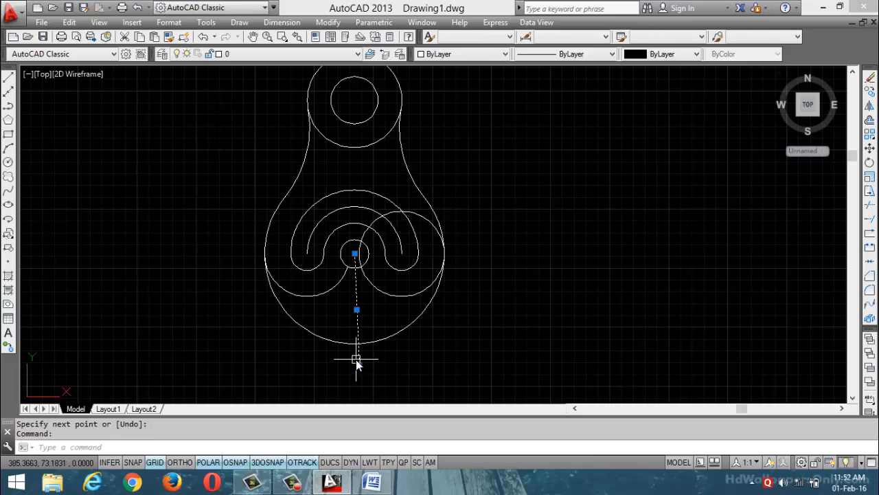
{"action": "key", "text": "Delete"}
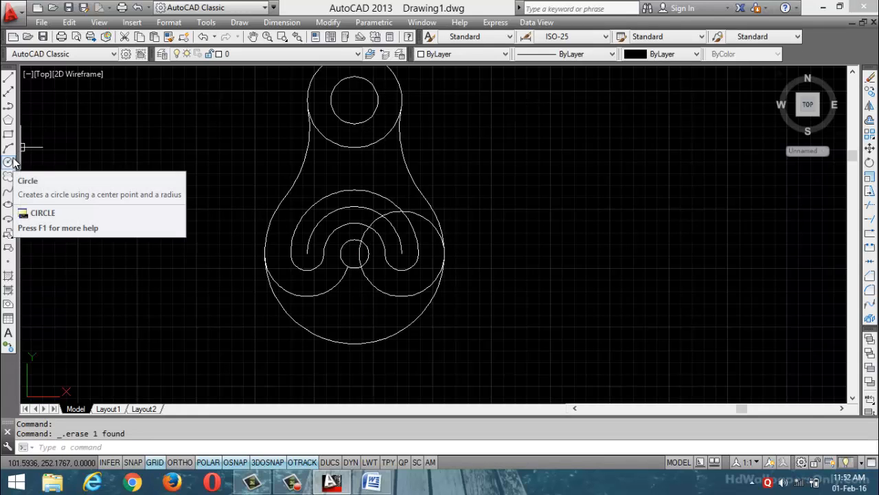
Step: Draw the lower hole as a radius 30 circle centred 64 directly below the small central hole's centre
{"action": "left_click", "coordinate": [9, 162]}
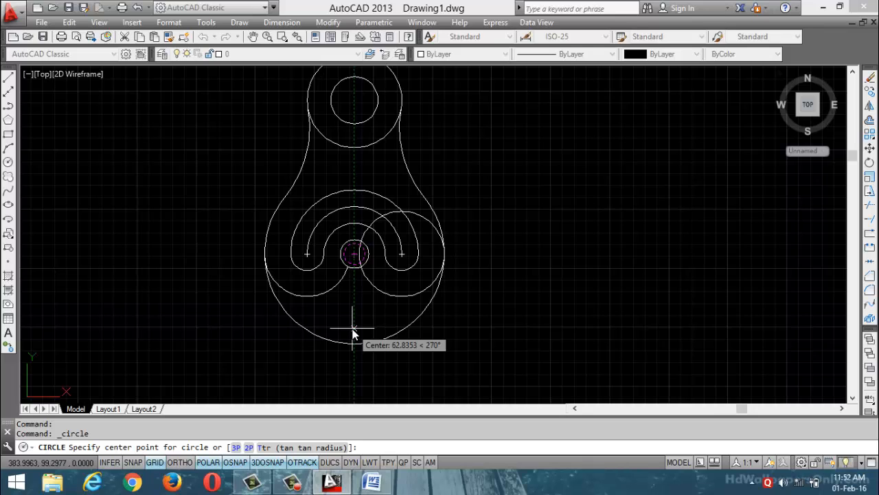
{"action": "type", "text": "64"}
{"action": "key", "text": "Return"}
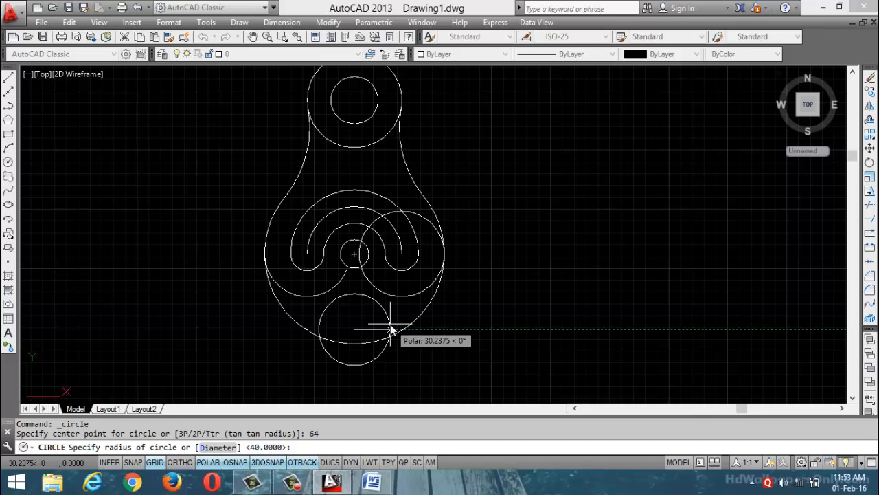
{"action": "type", "text": "30"}
{"action": "key", "text": "Return"}
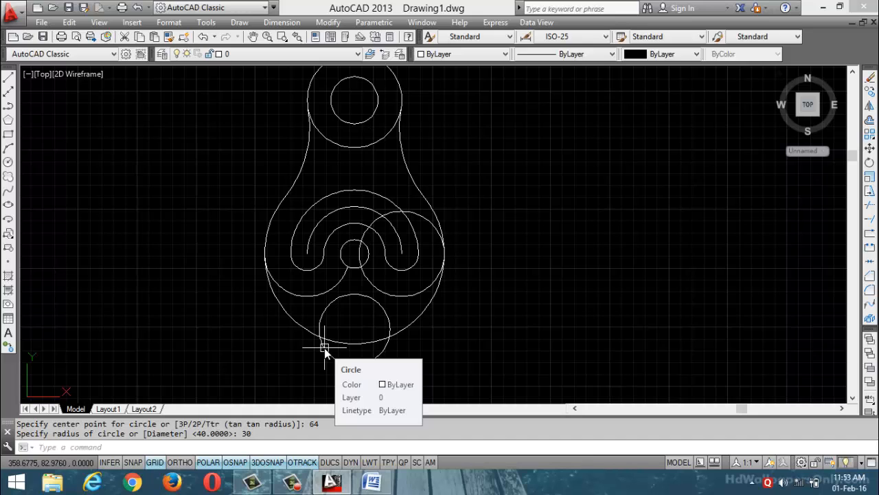
Step: Draw connected lines from the lower hole's centre: 52 down, 84 to the right and 24 up for the base's right half
{"action": "scroll", "coordinate": [324, 348], "scroll_direction": "down", "scroll_amount": 4}
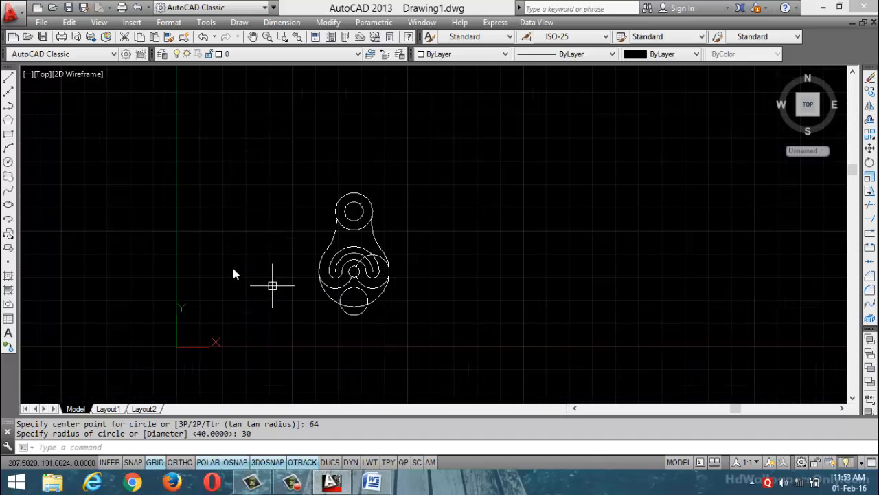
{"action": "scroll", "coordinate": [327, 287], "scroll_direction": "up", "scroll_amount": 2}
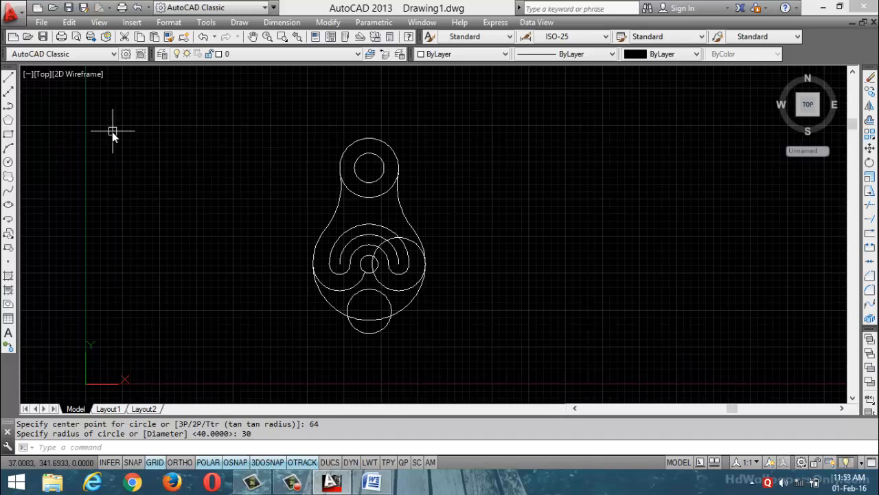
{"action": "left_click", "coordinate": [8, 78]}
{"action": "scroll", "coordinate": [323, 327], "scroll_direction": "up", "scroll_amount": 4}
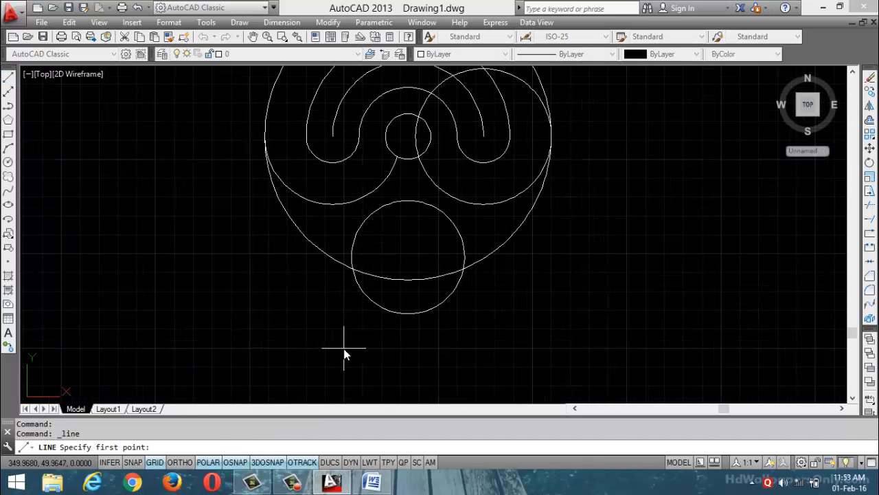
{"action": "left_click", "coordinate": [408, 257]}
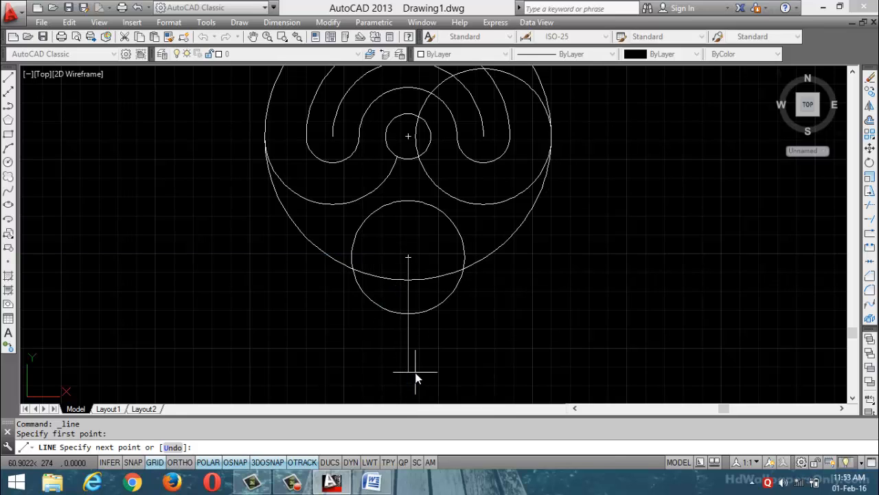
{"action": "type", "text": "52"}
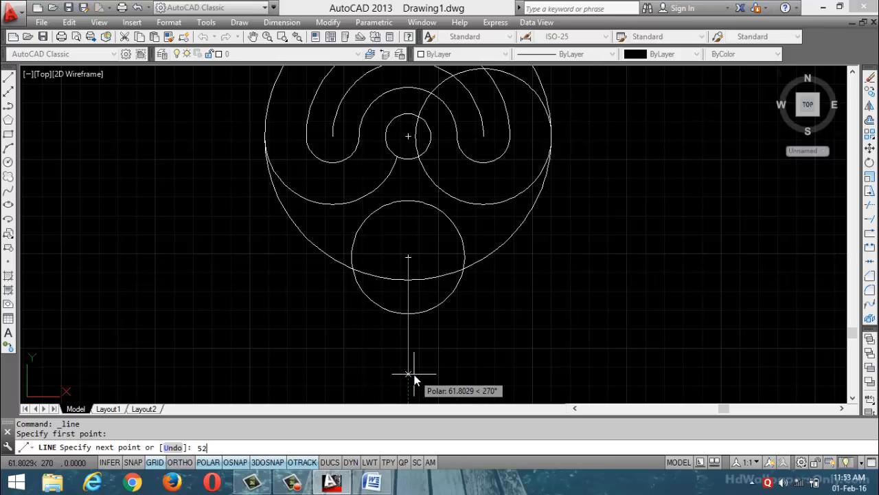
{"action": "key", "text": "Return"}
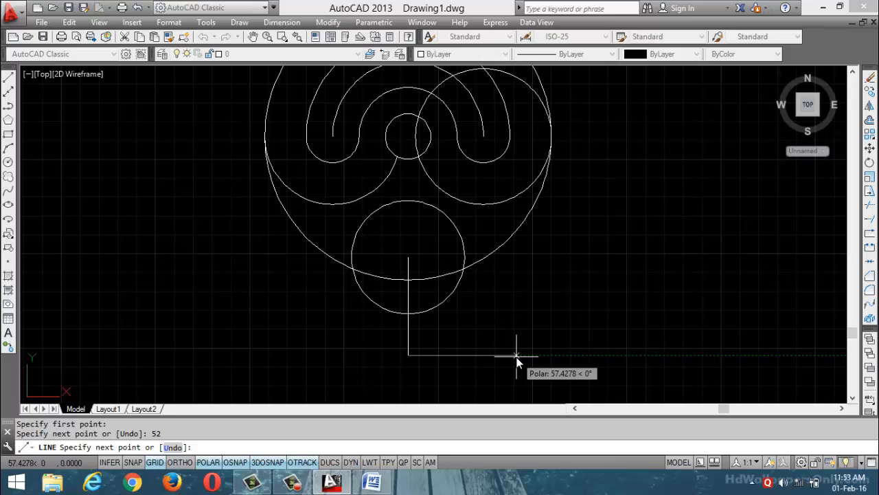
{"action": "type", "text": "84"}
{"action": "key", "text": "Return"}
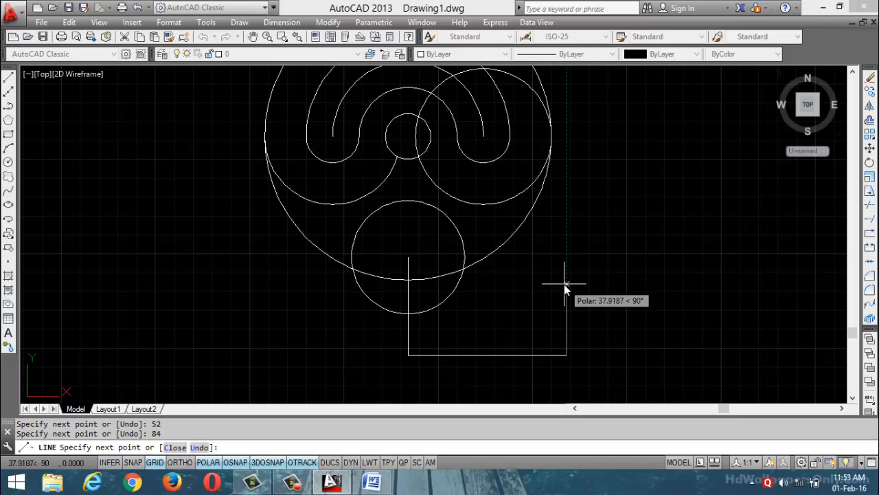
{"action": "type", "text": "24"}
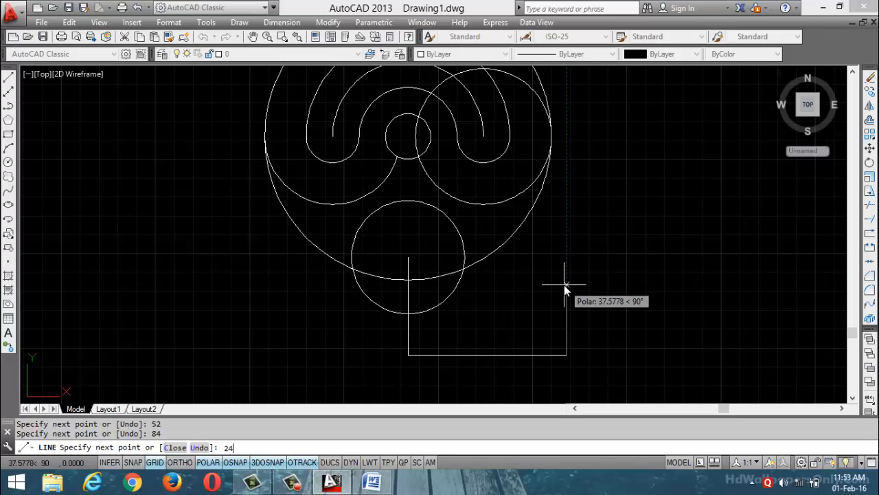
{"action": "key", "text": "Return"}
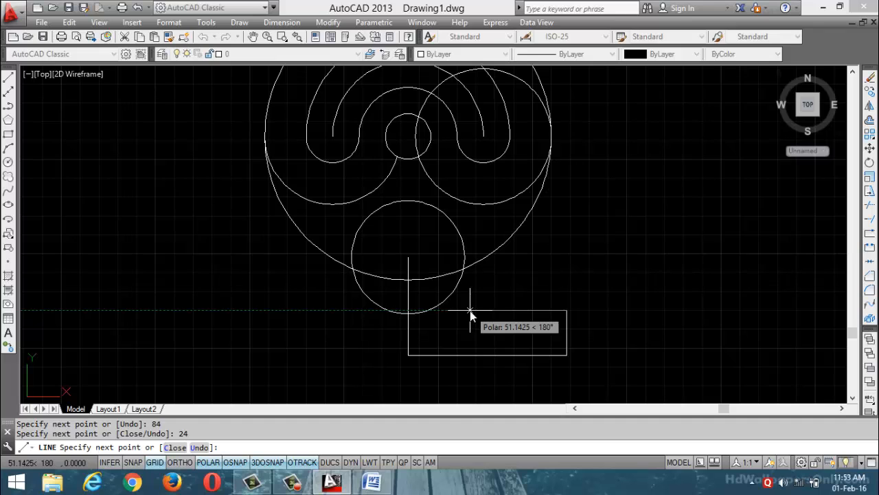
Step: Check the column width in the Word drawing, and continue the AutoCAD line 34 inward and vertically up into the right radius 36 circle
{"action": "left_click", "coordinate": [372, 483]}
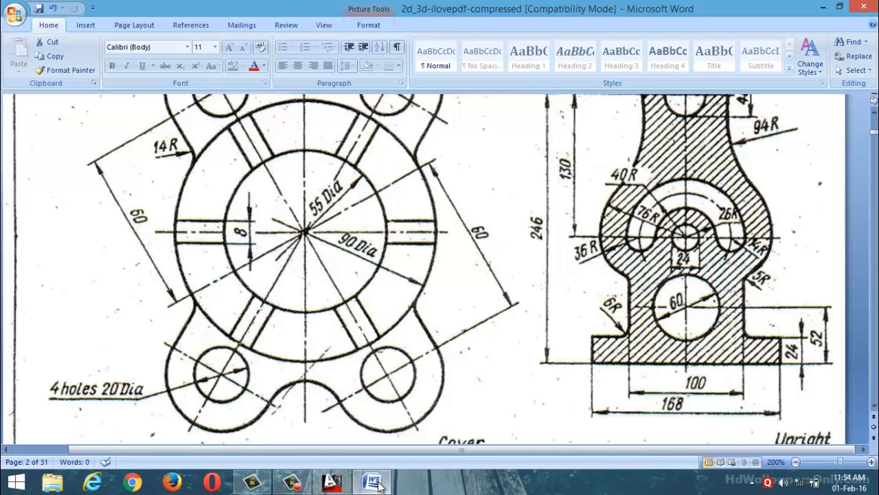
{"action": "mouse_move", "coordinate": [369, 486]}
{"action": "left_click", "coordinate": [332, 482]}
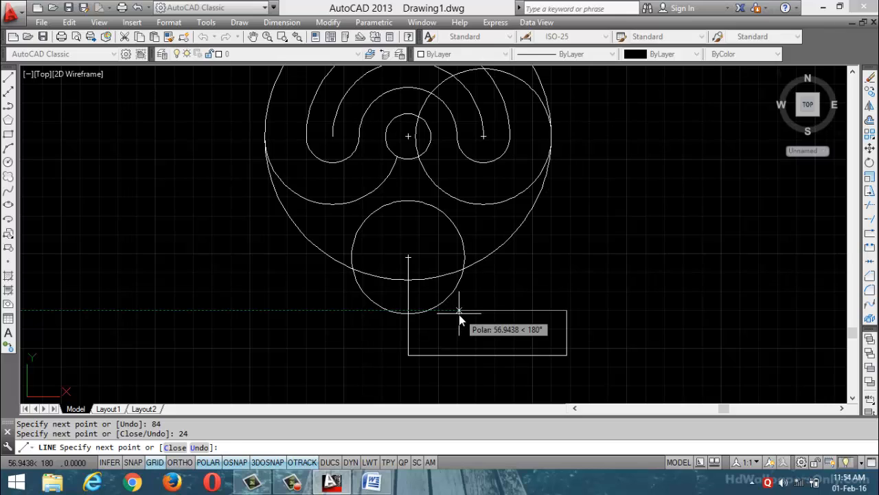
{"action": "type", "text": "34"}
{"action": "key", "text": "Return"}
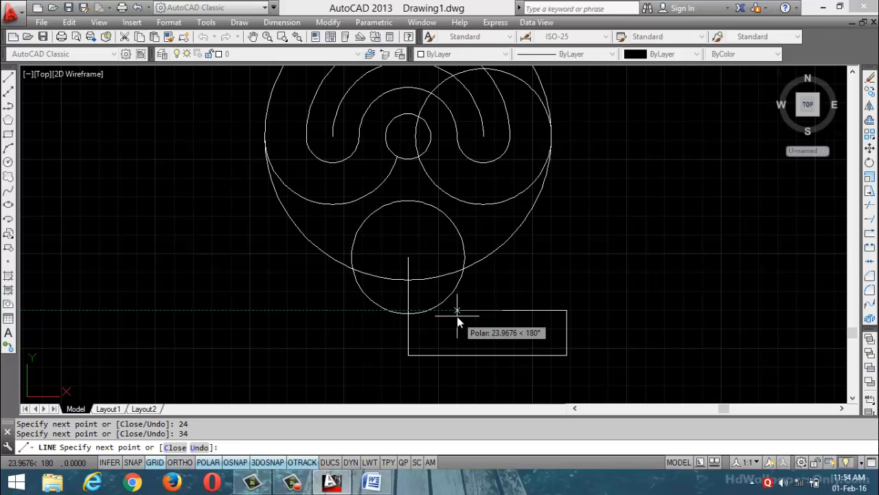
{"action": "left_click", "coordinate": [505, 192]}
{"action": "key", "text": "Escape"}
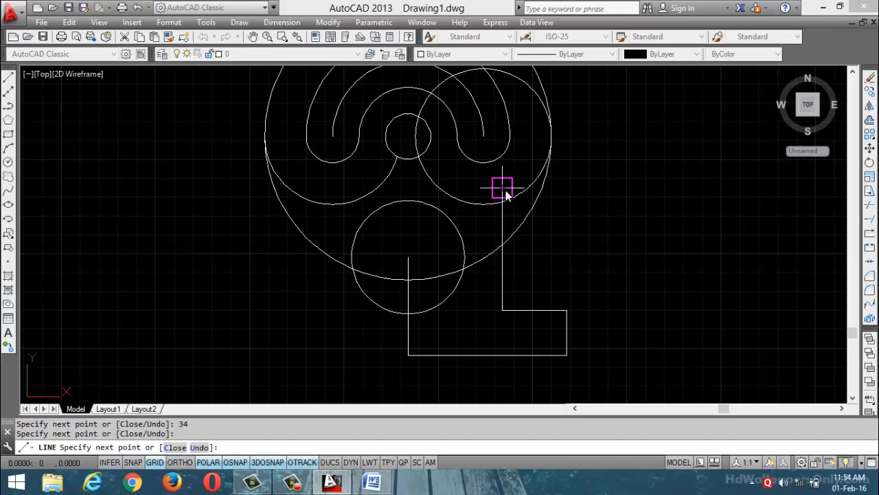
Step: Trim the vertical line's end inside the right radius 36 circle, the adjoining lower arc to its left, and the circle's upper right arc
{"action": "type", "text": "tr"}
{"action": "key", "text": "Return"}
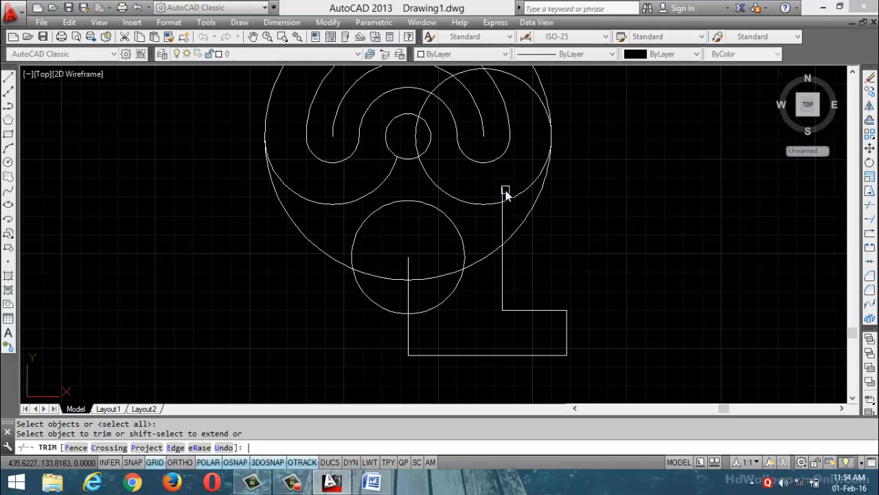
{"action": "key", "text": "Return"}
{"action": "left_click", "coordinate": [485, 205]}
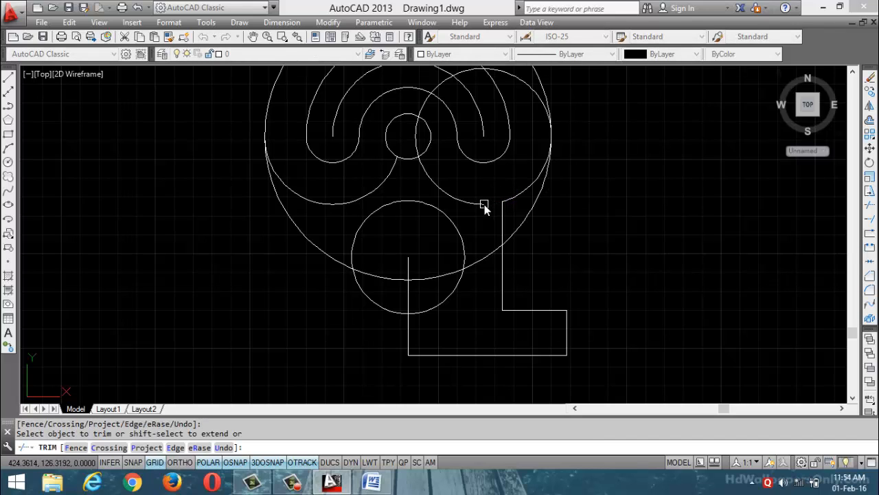
{"action": "left_click", "coordinate": [465, 203]}
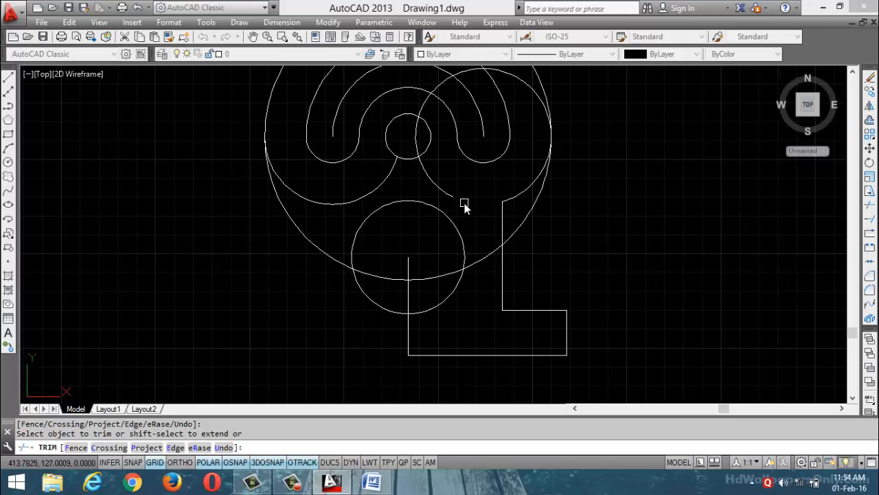
{"action": "left_click", "coordinate": [519, 78]}
Step: Trim away the large circle's whole lower arc between its junctions with the left and right radius 36 arcs
{"action": "left_click", "coordinate": [533, 185]}
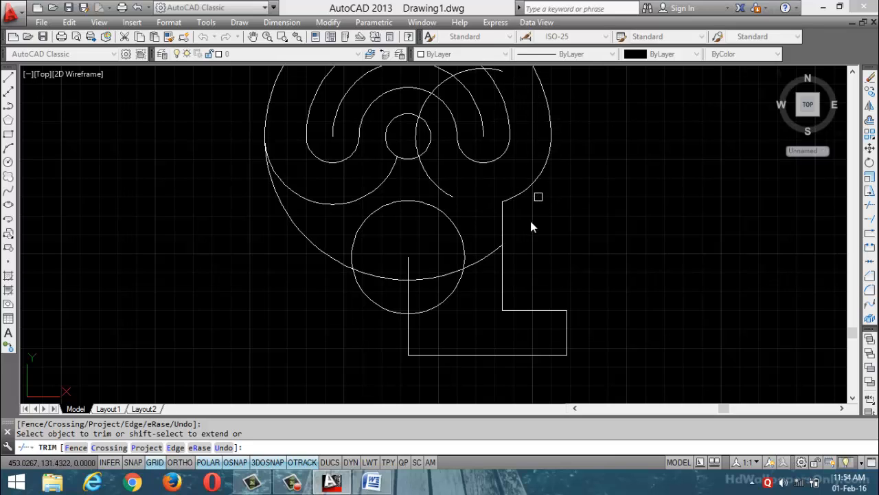
{"action": "left_click", "coordinate": [491, 254]}
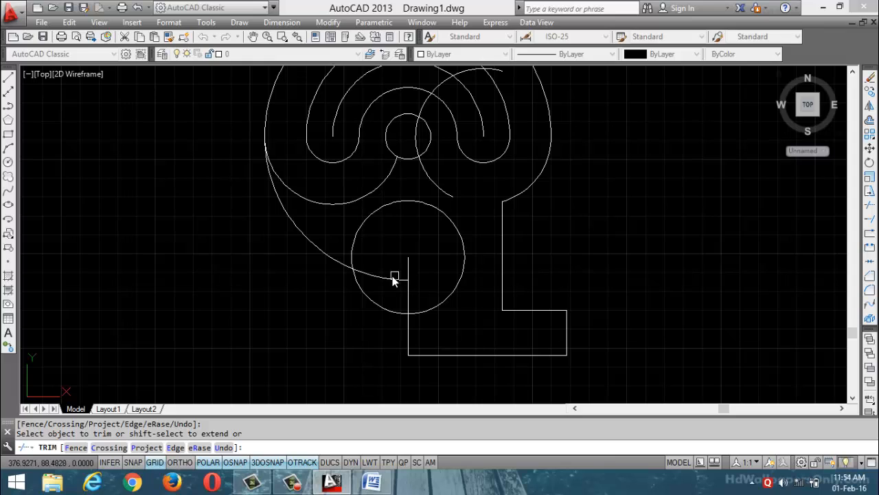
{"action": "left_click", "coordinate": [337, 265]}
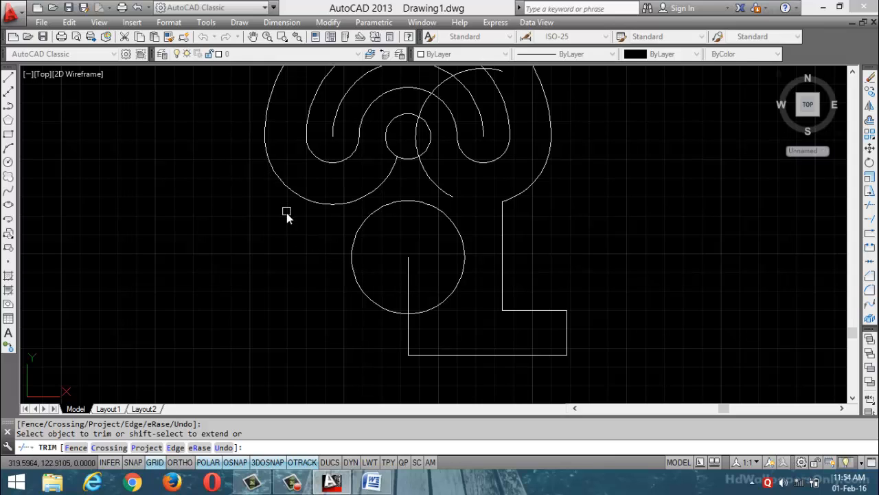
{"action": "scroll", "coordinate": [459, 300], "scroll_direction": "down", "scroll_amount": 2}
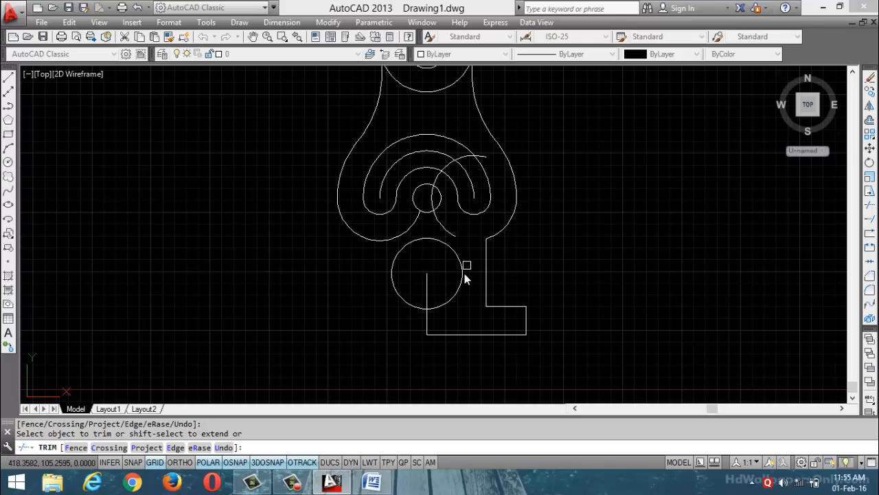
{"action": "key", "text": "Escape"}
Step: Add a radius 6 fillet between the right vertical column line and the base's top edge
{"action": "scroll", "coordinate": [541, 312], "scroll_direction": "up", "scroll_amount": 4}
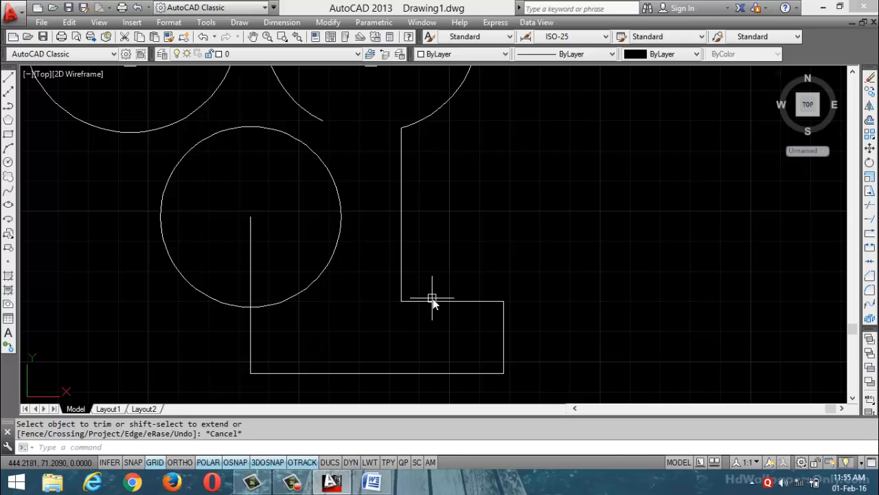
{"action": "key", "text": "Escape"}
{"action": "key", "text": "Return"}
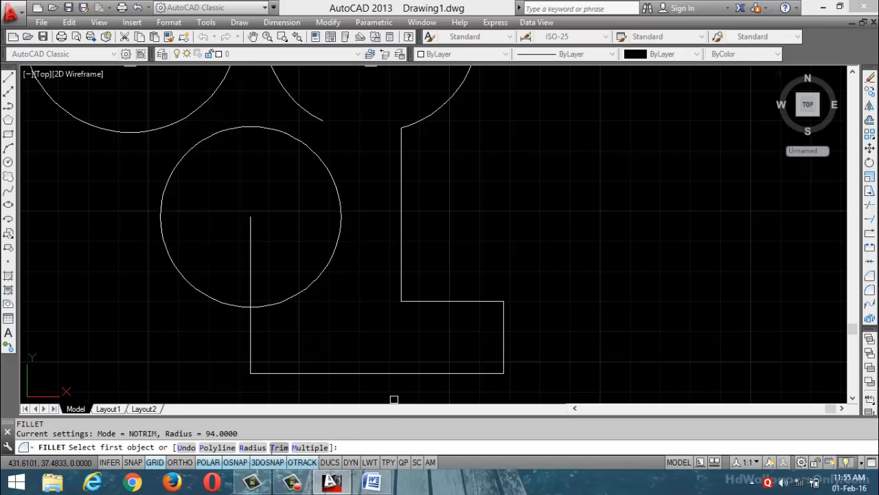
{"action": "left_click", "coordinate": [258, 447]}
{"action": "key", "text": "Return"}
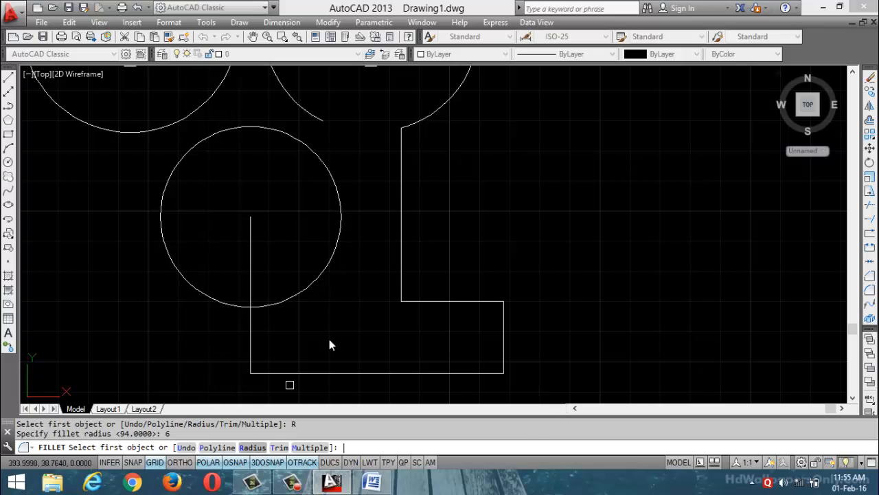
{"action": "left_click", "coordinate": [402, 289]}
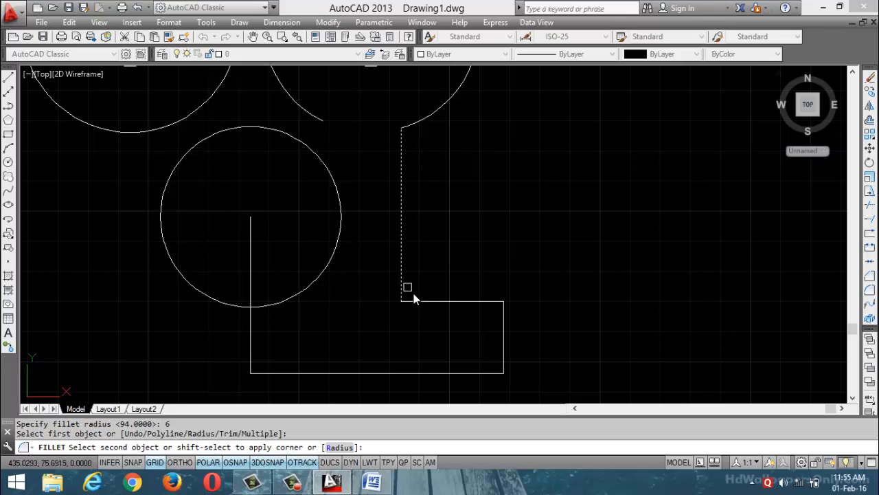
{"action": "left_click", "coordinate": [424, 301]}
{"action": "scroll", "coordinate": [416, 299], "scroll_direction": "up", "scroll_amount": 4}
{"action": "key", "text": "Escape"}
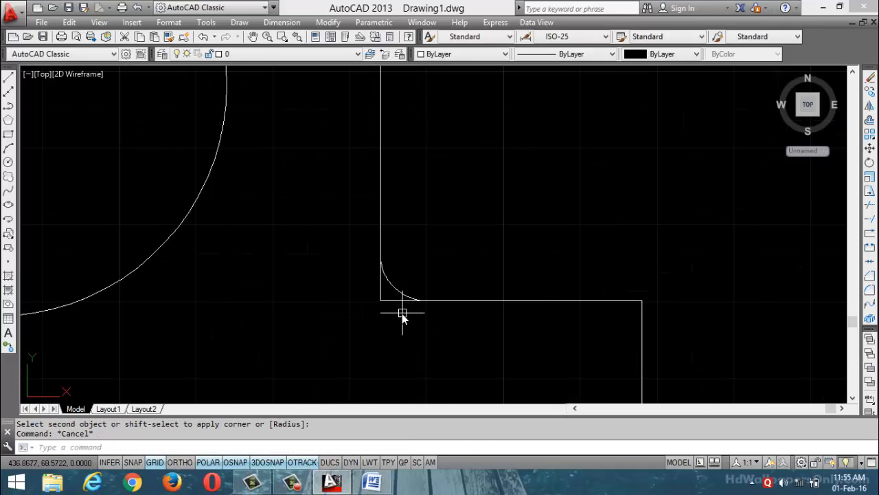
Step: Trim the leftover horizontal and vertical corner segments outside the radius 6 fillet
{"action": "type", "text": "tr"}
{"action": "key", "text": "Return"}
{"action": "key", "text": "Return"}
{"action": "left_click", "coordinate": [391, 300]}
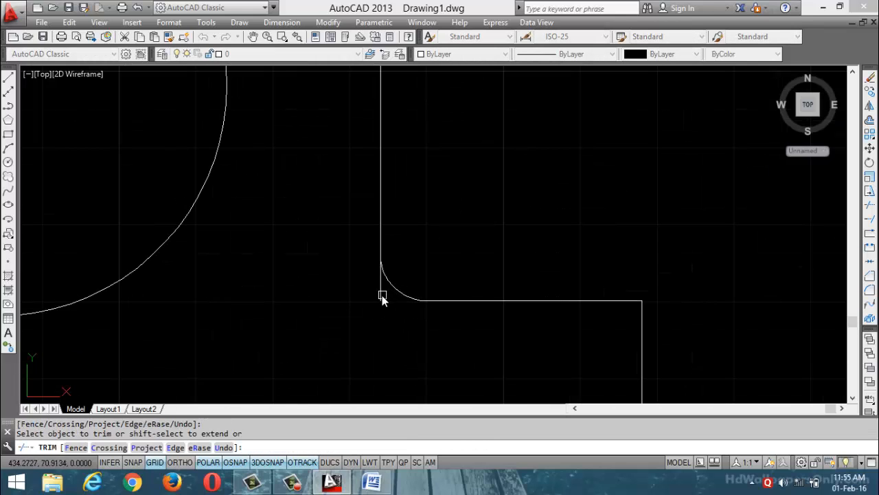
{"action": "left_click", "coordinate": [382, 294]}
{"action": "scroll", "coordinate": [384, 300], "scroll_direction": "down", "scroll_amount": 2}
{"action": "scroll", "coordinate": [384, 300], "scroll_direction": "down", "scroll_amount": 5}
{"action": "key", "text": "Escape"}
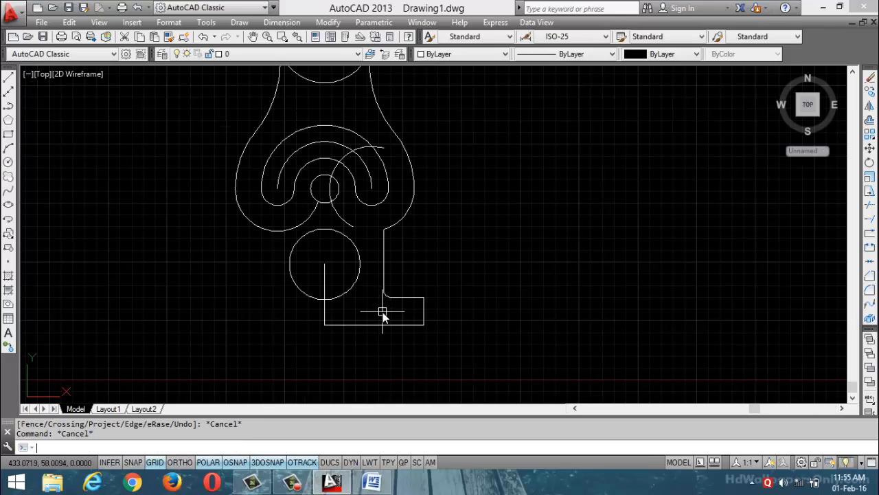
Step: Mirror the right half of the base, its corner fillet and the column line about the vertical centre line, keeping the originals
{"action": "type", "text": "mi"}
{"action": "key", "text": "Return"}
{"action": "left_click", "coordinate": [389, 326]}
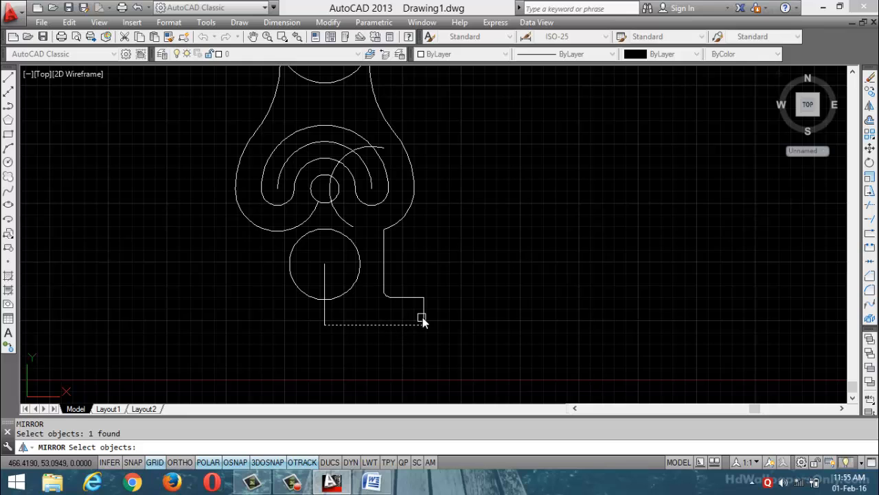
{"action": "left_click", "coordinate": [423, 315]}
{"action": "left_click", "coordinate": [403, 299]}
{"action": "scroll", "coordinate": [399, 299], "scroll_direction": "up", "scroll_amount": 5}
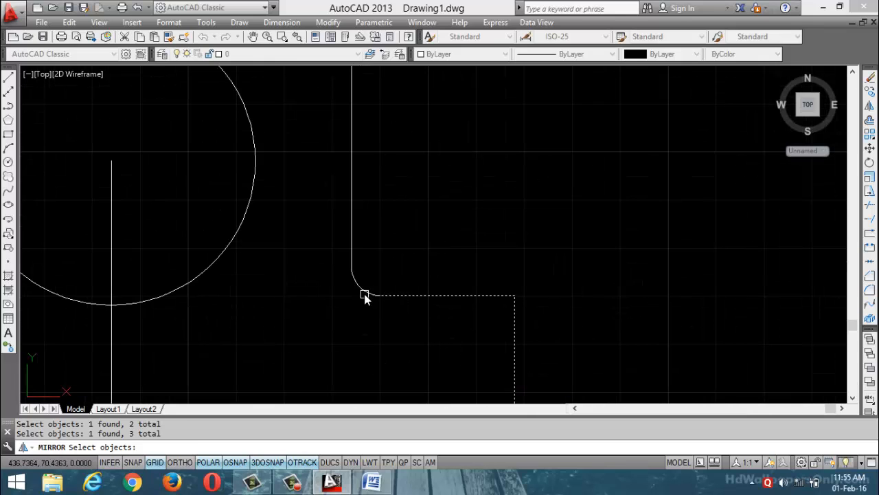
{"action": "left_click", "coordinate": [364, 295]}
{"action": "left_click", "coordinate": [352, 245]}
{"action": "scroll", "coordinate": [364, 255], "scroll_direction": "down", "scroll_amount": 5}
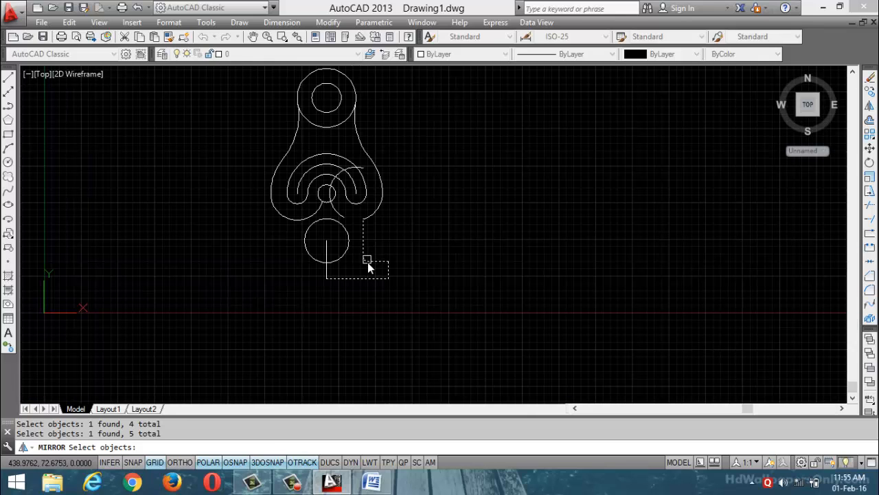
{"action": "key", "text": "Return"}
{"action": "left_click", "coordinate": [326, 241]}
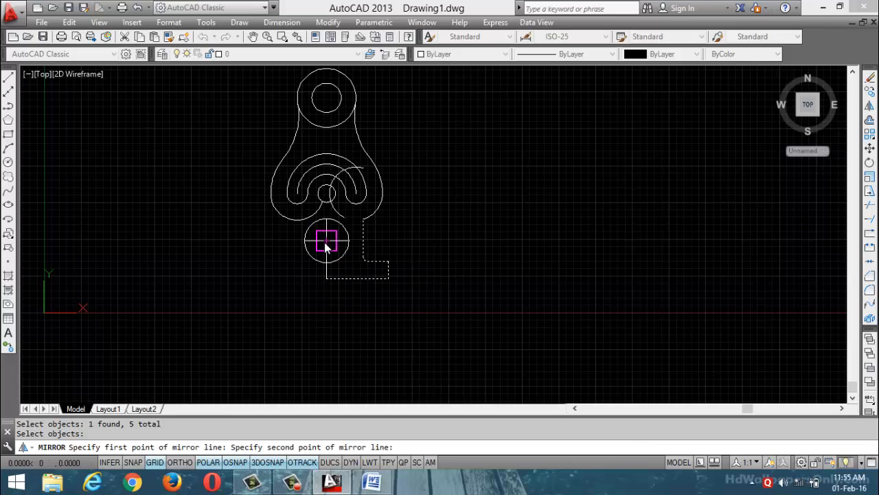
{"action": "left_click", "coordinate": [328, 282]}
{"action": "key", "text": "Return"}
Step: Erase the vertical construction line running from the lower hole's centre to the base's bottom edge
{"action": "scroll", "coordinate": [325, 219], "scroll_direction": "up", "scroll_amount": 4}
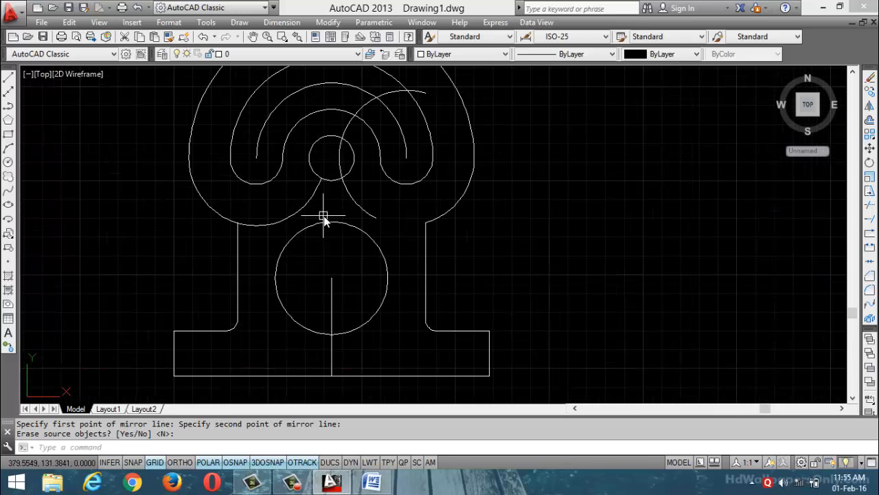
{"action": "key", "text": "Escape"}
{"action": "left_click", "coordinate": [331, 283]}
{"action": "key", "text": "Delete"}
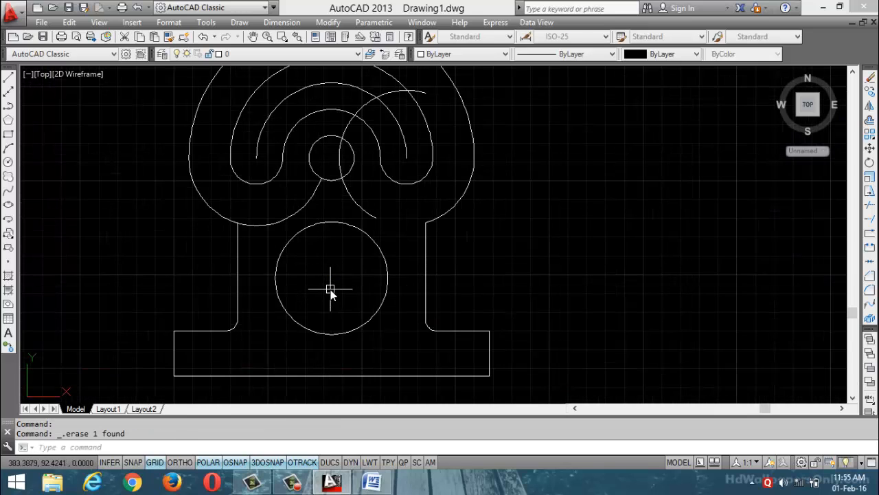
{"action": "scroll", "coordinate": [330, 290], "scroll_direction": "down", "scroll_amount": 4}
{"action": "scroll", "coordinate": [343, 243], "scroll_direction": "up", "scroll_amount": 4}
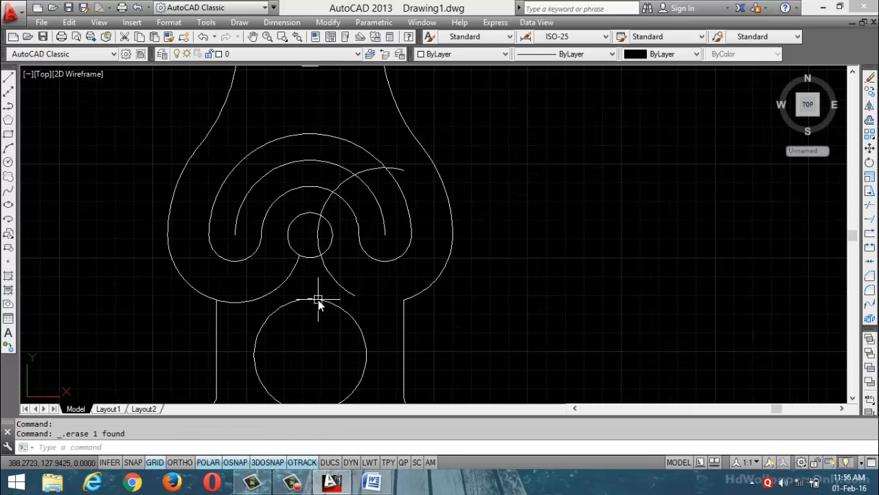
Step: Trim the right radius 36 arc where it crosses the slot and small hole, and erase its leftover end
{"action": "type", "text": "t"}
{"action": "key", "text": "Return"}
{"action": "key", "text": "Return"}
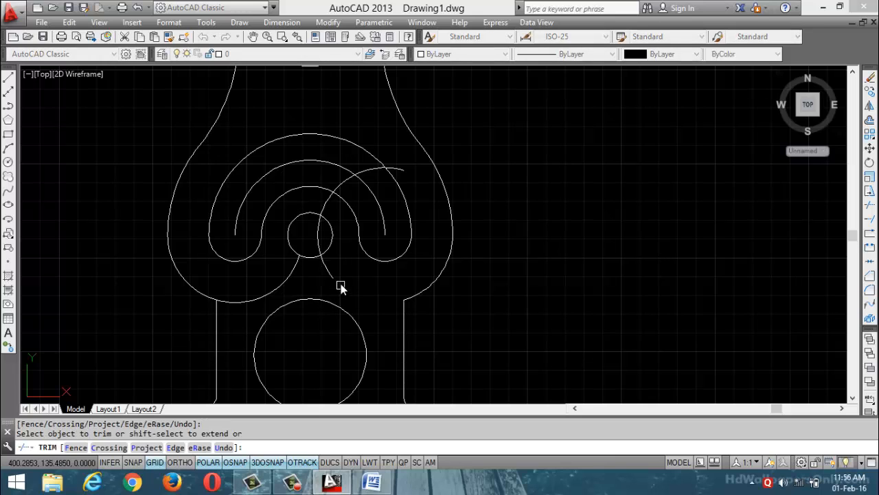
{"action": "left_click", "coordinate": [327, 203]}
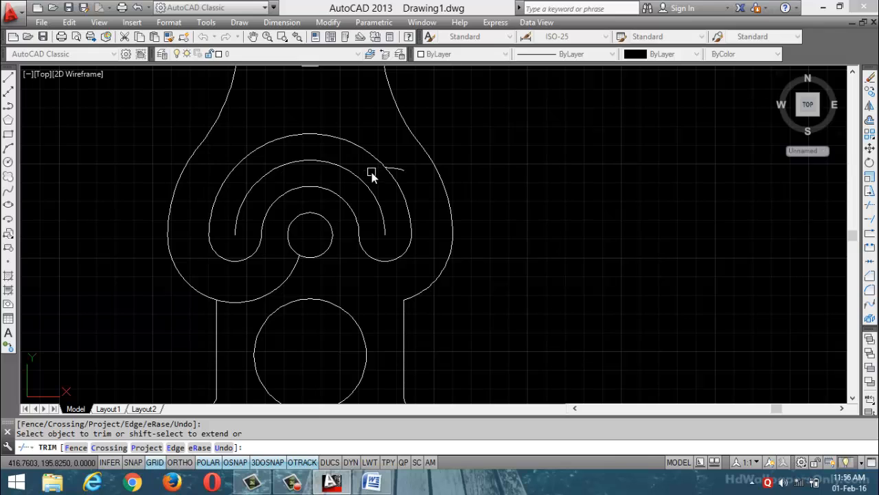
{"action": "key", "text": "Escape"}
{"action": "left_click", "coordinate": [399, 169]}
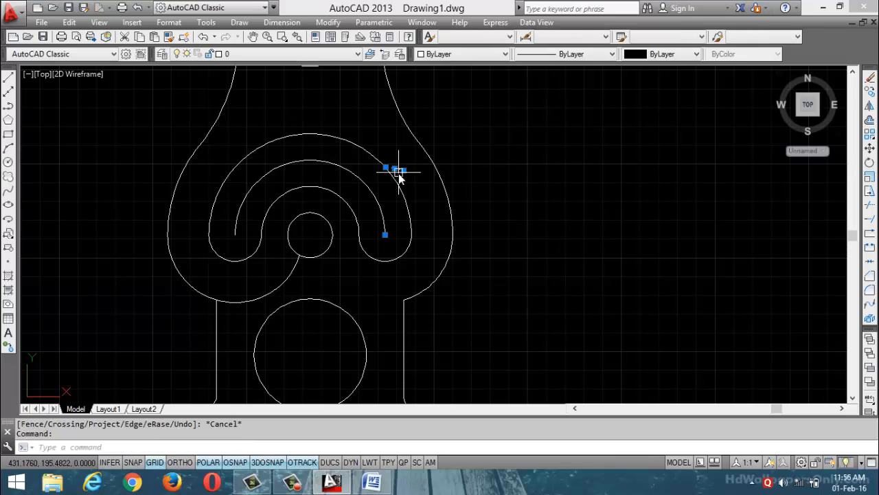
{"action": "key", "text": "Delete"}
Step: Trim the left radius 36 arc's inner part between the left column line and the small central hole
{"action": "type", "text": "t"}
{"action": "key", "text": "Return"}
{"action": "key", "text": "Return"}
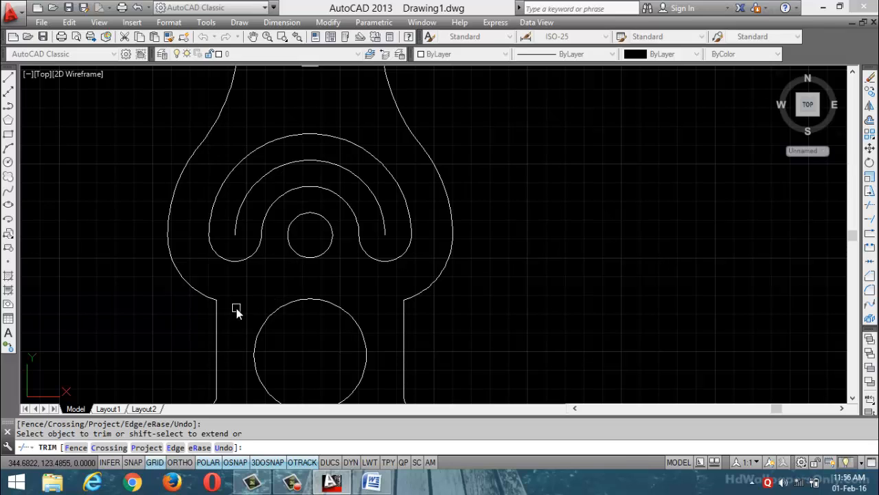
{"action": "scroll", "coordinate": [387, 305], "scroll_direction": "up", "scroll_amount": 4}
{"action": "key", "text": "Escape"}
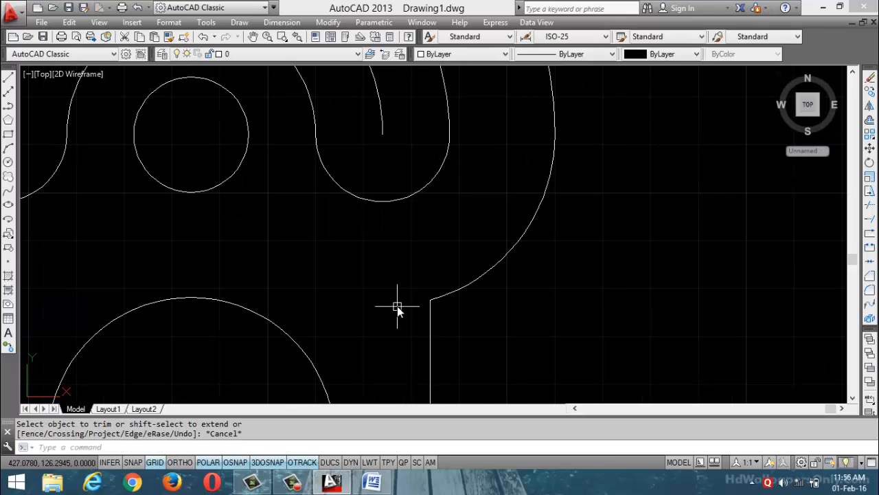
Step: Fillet the right radius 36 arc and right column line with radius 5, using the Multiple option and Trim mode
{"action": "type", "text": "f"}
{"action": "key", "text": "Return"}
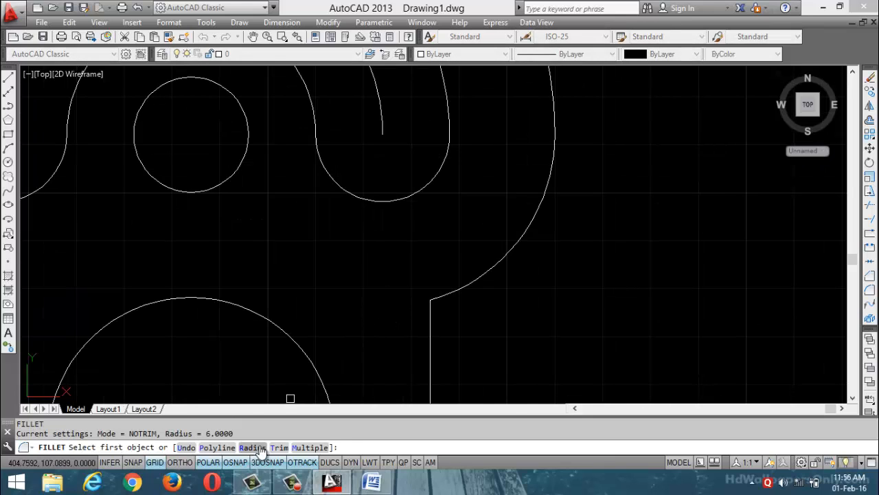
{"action": "left_click", "coordinate": [252, 447]}
{"action": "type", "text": "5"}
{"action": "key", "text": "Return"}
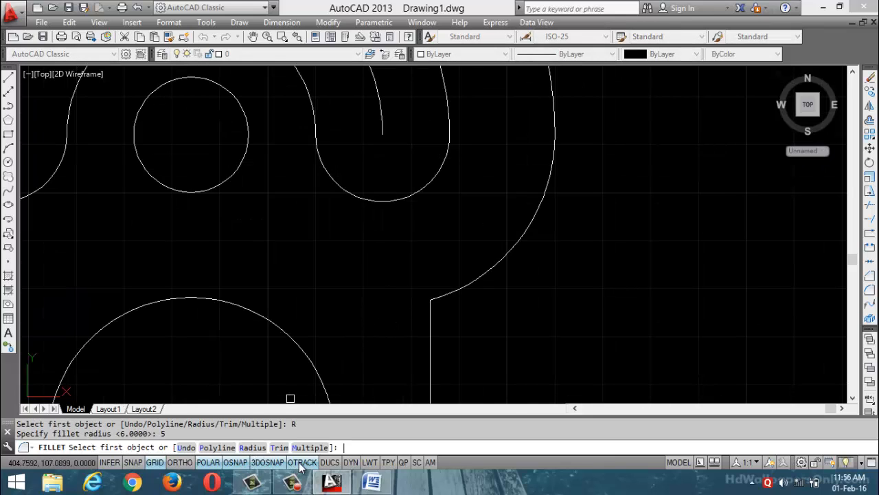
{"action": "left_click", "coordinate": [310, 447]}
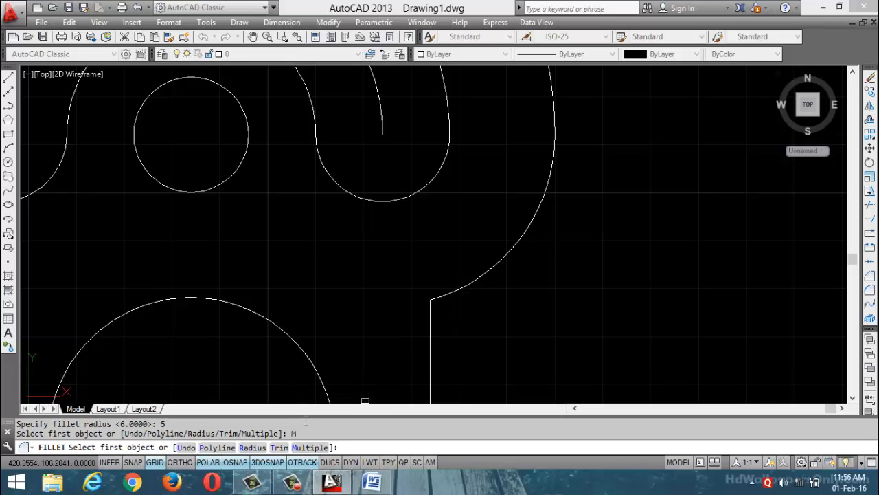
{"action": "left_click", "coordinate": [279, 448]}
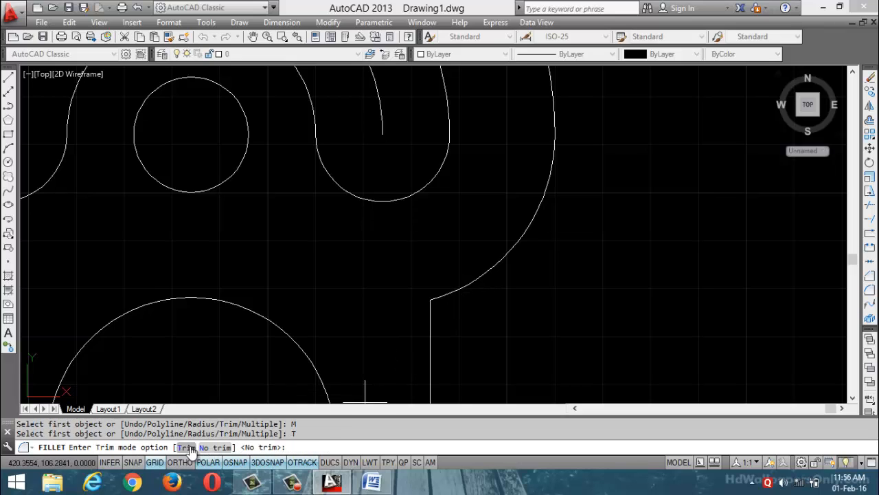
{"action": "left_click", "coordinate": [187, 447]}
{"action": "left_click", "coordinate": [448, 295]}
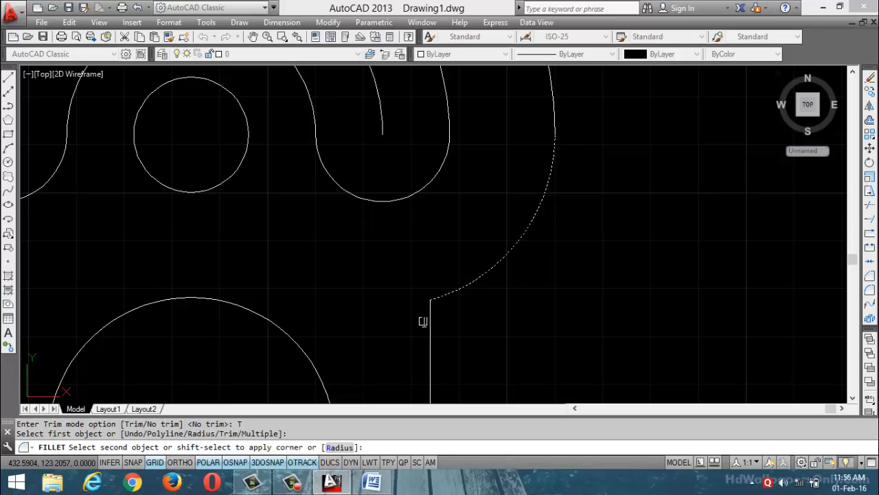
{"action": "left_click", "coordinate": [431, 321]}
{"action": "scroll", "coordinate": [449, 297], "scroll_direction": "down", "scroll_amount": 4}
Step: Apply the same radius 5 fillet between the left radius 36 arc and the left column line
{"action": "scroll", "coordinate": [231, 286], "scroll_direction": "up", "scroll_amount": 5}
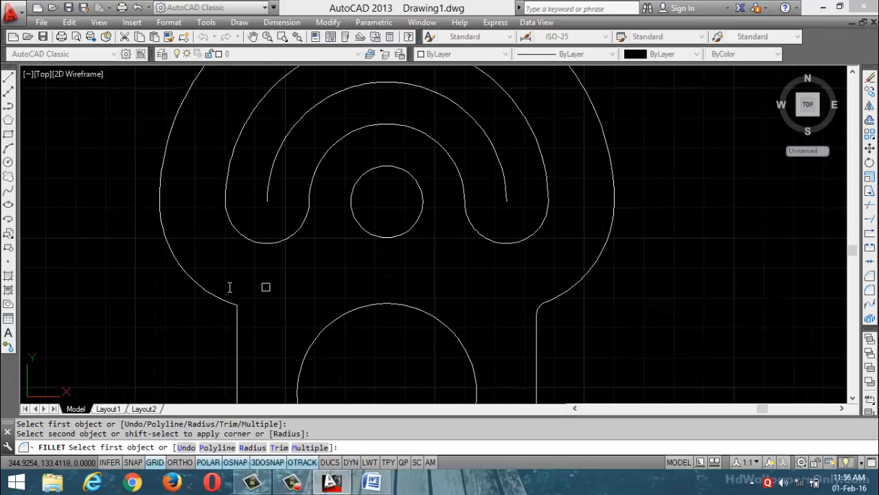
{"action": "scroll", "coordinate": [183, 304], "scroll_direction": "up", "scroll_amount": 3}
{"action": "left_click", "coordinate": [205, 310]}
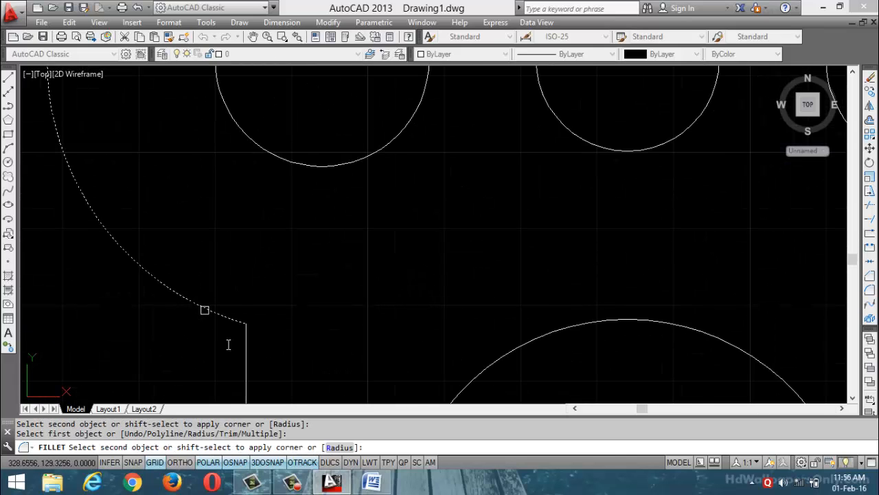
{"action": "left_click", "coordinate": [242, 347]}
{"action": "scroll", "coordinate": [272, 289], "scroll_direction": "down", "scroll_amount": 5}
{"action": "scroll", "coordinate": [301, 274], "scroll_direction": "down", "scroll_amount": 5}
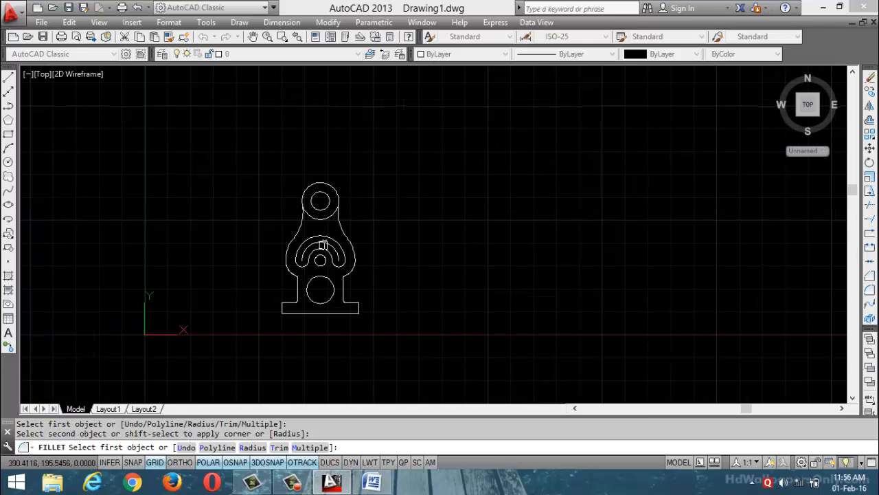
Step: Trim the top outer circle's lower arc between the two neck curves
{"action": "scroll", "coordinate": [323, 246], "scroll_direction": "up", "scroll_amount": 5}
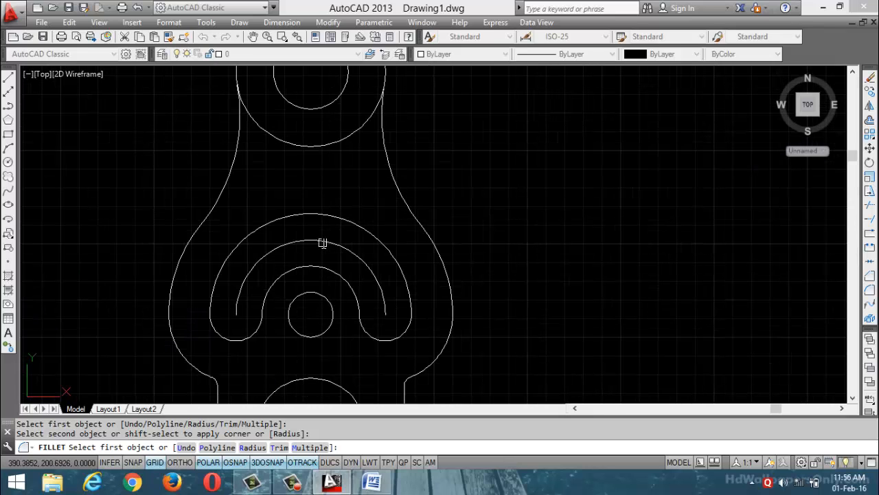
{"action": "scroll", "coordinate": [322, 242], "scroll_direction": "down", "scroll_amount": 5}
{"action": "scroll", "coordinate": [335, 218], "scroll_direction": "up", "scroll_amount": 1}
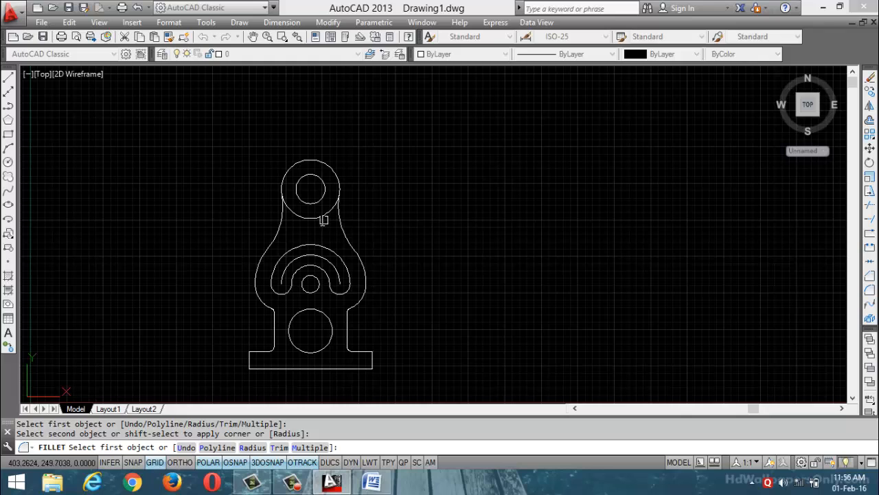
{"action": "scroll", "coordinate": [323, 220], "scroll_direction": "up", "scroll_amount": 2}
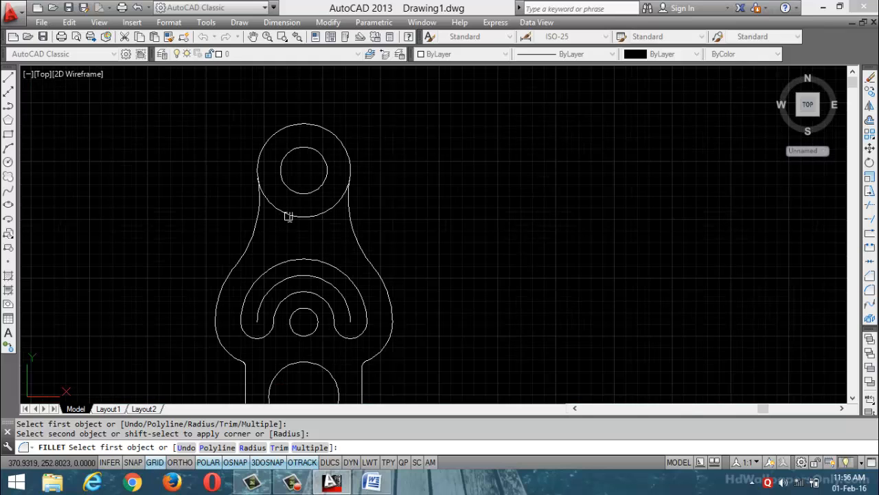
{"action": "key", "text": "Escape"}
{"action": "type", "text": "tr"}
{"action": "key", "text": "Return"}
{"action": "key", "text": "Return"}
{"action": "left_click", "coordinate": [288, 215]}
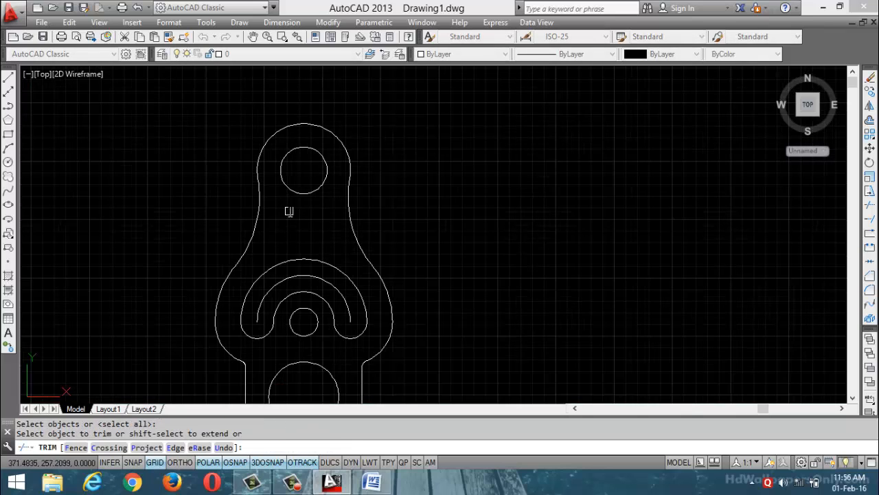
{"action": "scroll", "coordinate": [385, 189], "scroll_direction": "down", "scroll_amount": 2}
{"action": "key", "text": "Escape"}
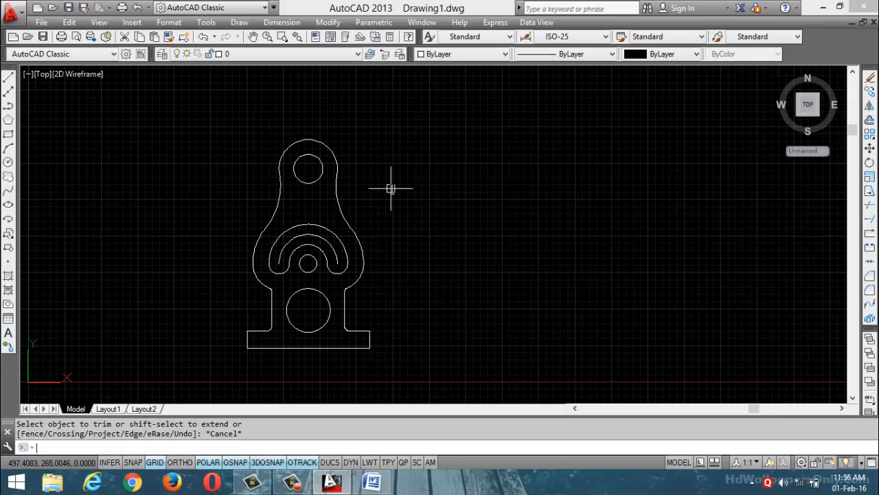
{"action": "type", "text": "tr"}
{"action": "key", "text": "Return"}
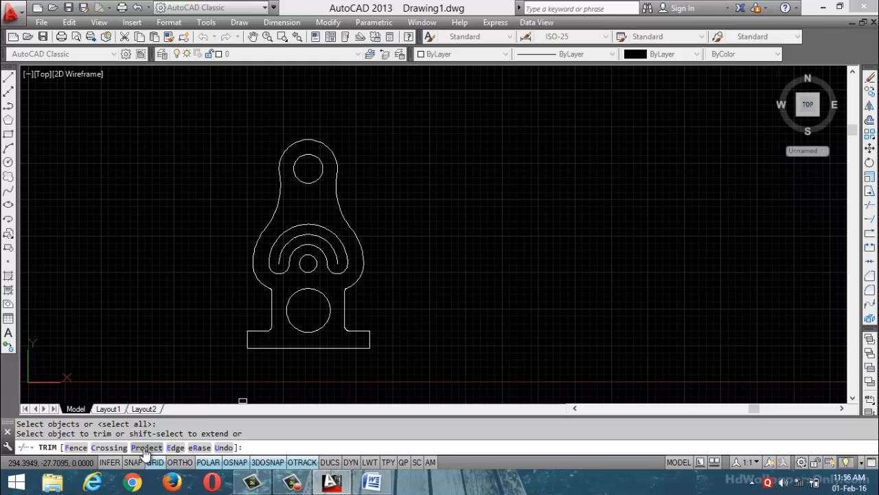
{"action": "key", "text": "Escape"}
Step: Hatch the Upright's body around the holes and curved slot with the ANSI31 pattern at angle 0 and scale 1
{"action": "key", "text": "Return"}
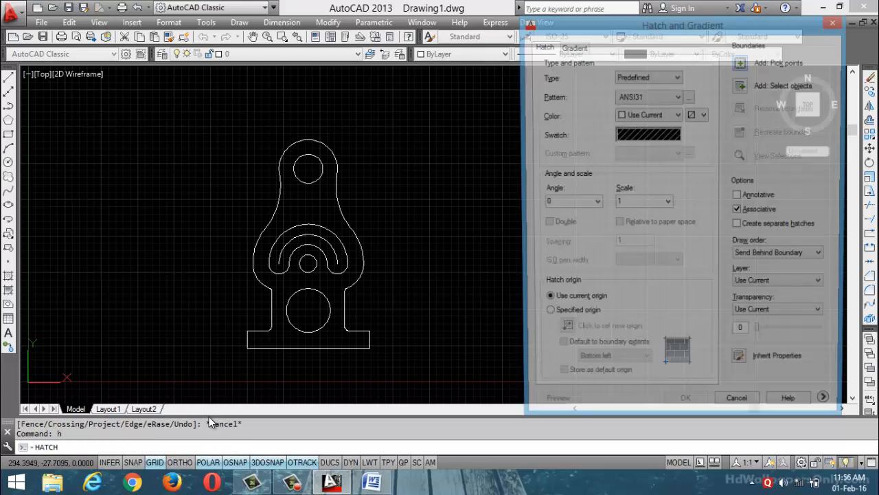
{"action": "left_click", "coordinate": [748, 65]}
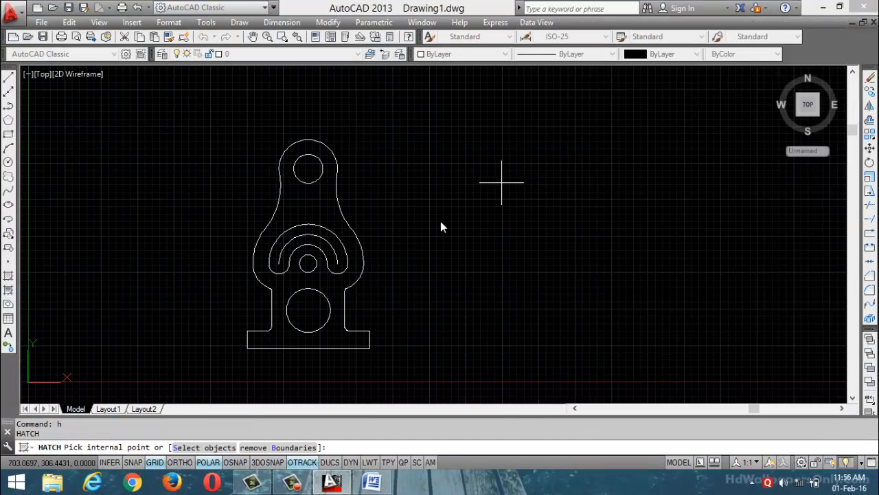
{"action": "left_click", "coordinate": [314, 277]}
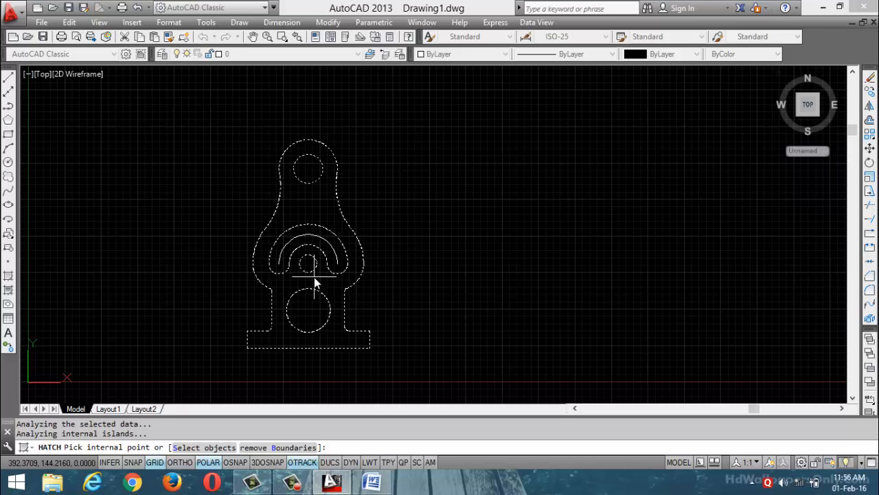
{"action": "key", "text": "Return"}
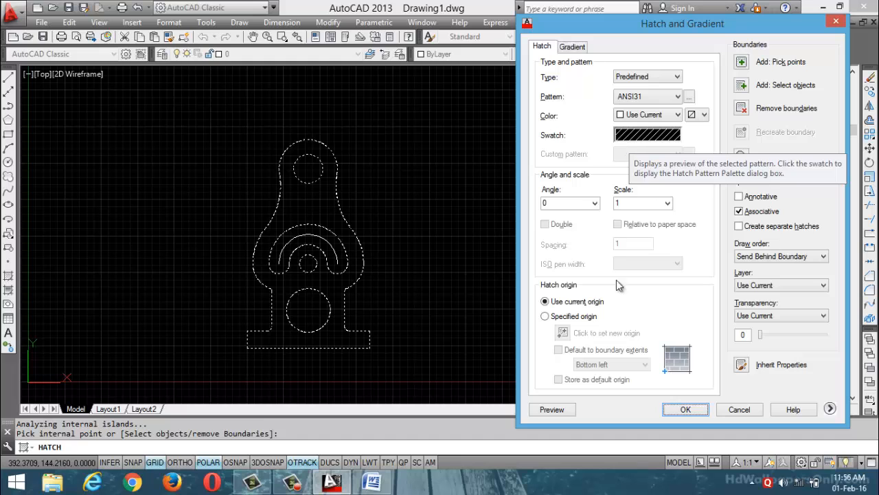
{"action": "left_click", "coordinate": [686, 409]}
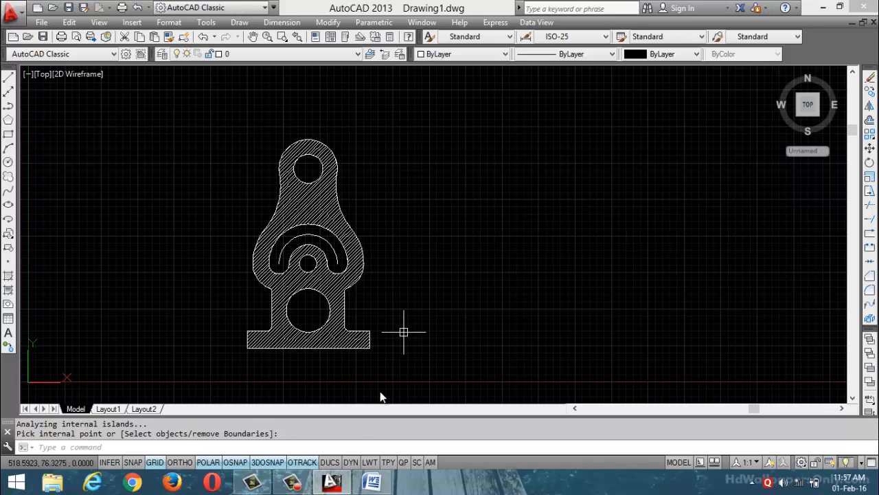
Step: Switch to the exercise document in Word and close it, saving its changes
{"action": "left_click", "coordinate": [371, 482]}
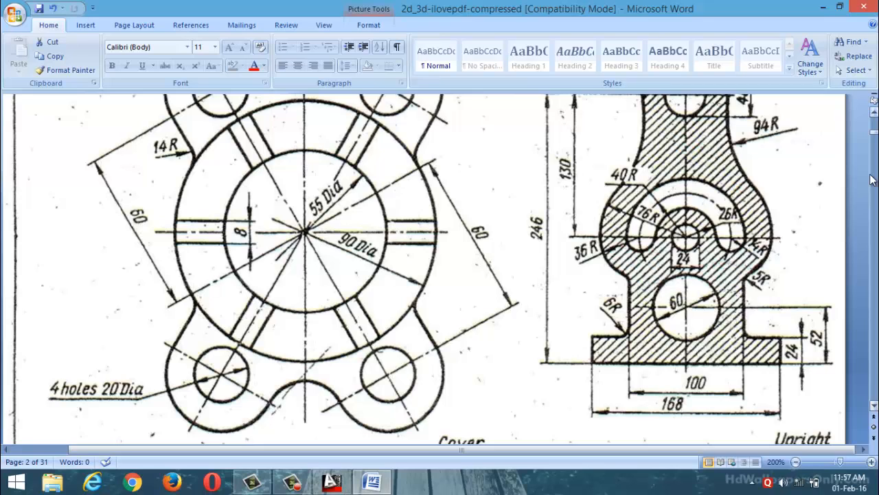
{"action": "left_click", "coordinate": [861, 7]}
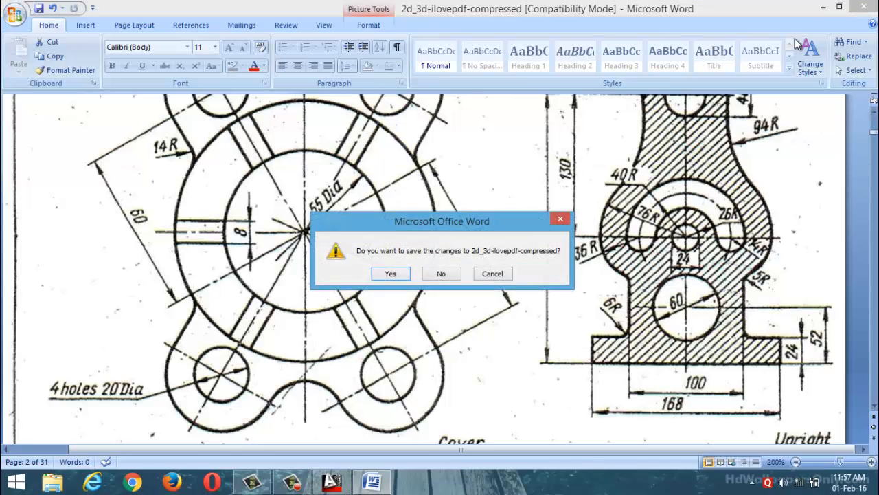
{"action": "left_click", "coordinate": [391, 273]}
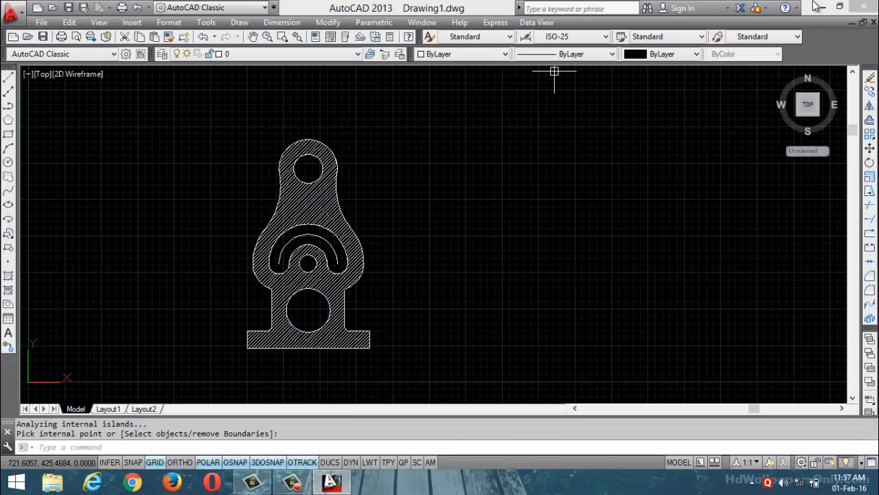
Step: Quit AutoCAD and discard the unsaved changes to Drawing1.dwg
{"action": "left_click", "coordinate": [863, 6]}
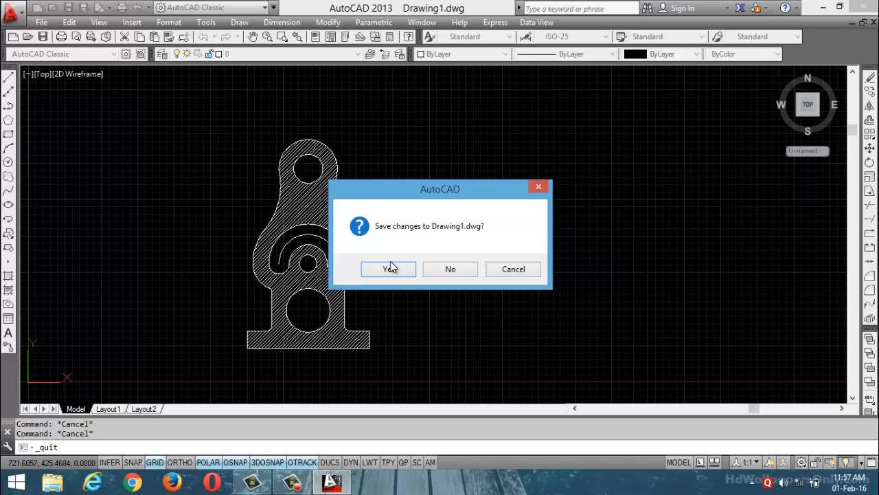
{"action": "left_click", "coordinate": [454, 271]}
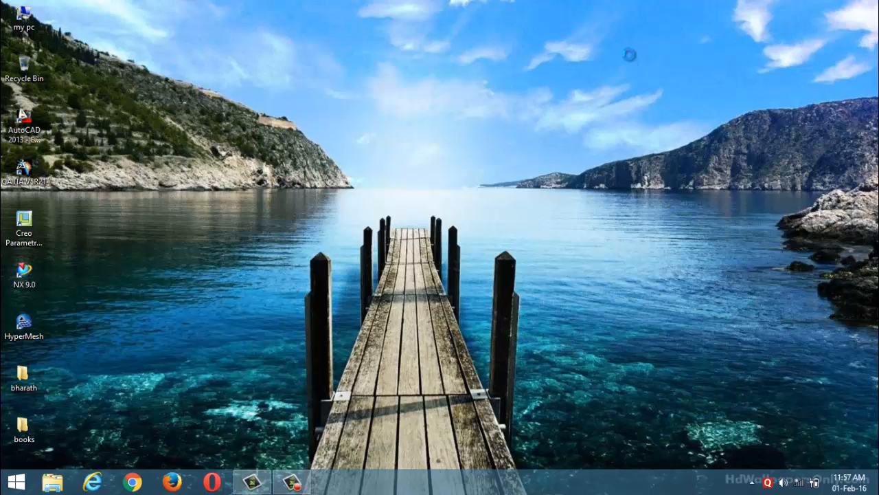
{"action": "right_click", "coordinate": [629, 55]}
{"action": "left_click", "coordinate": [672, 129]}
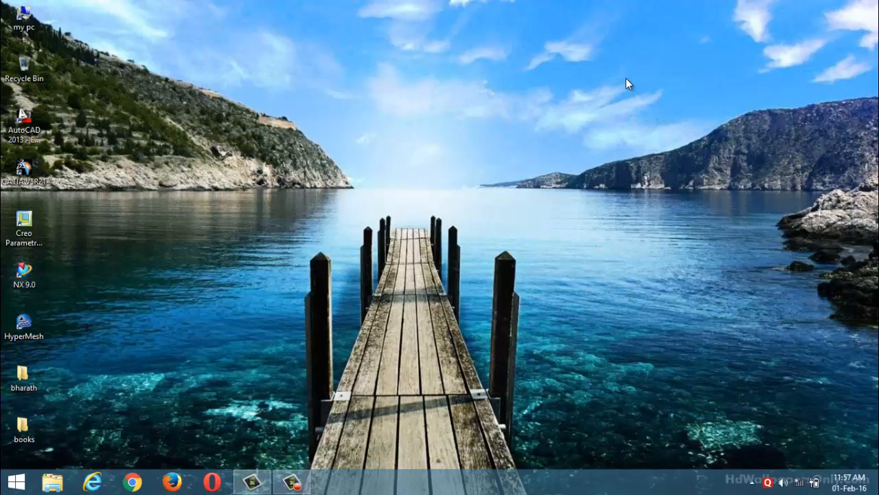
{"action": "right_click", "coordinate": [626, 78]}
{"action": "left_click", "coordinate": [667, 146]}
{"action": "right_click", "coordinate": [610, 92]}
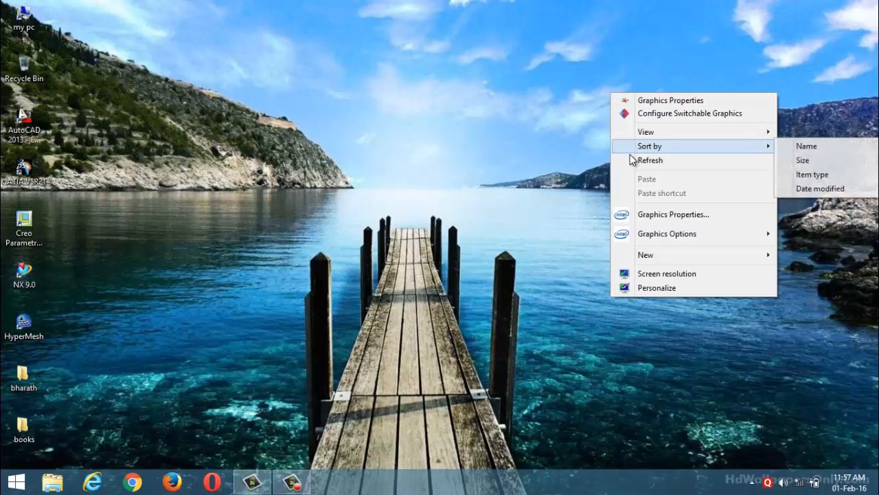
{"action": "left_click", "coordinate": [627, 159]}
{"action": "right_click", "coordinate": [588, 61]}
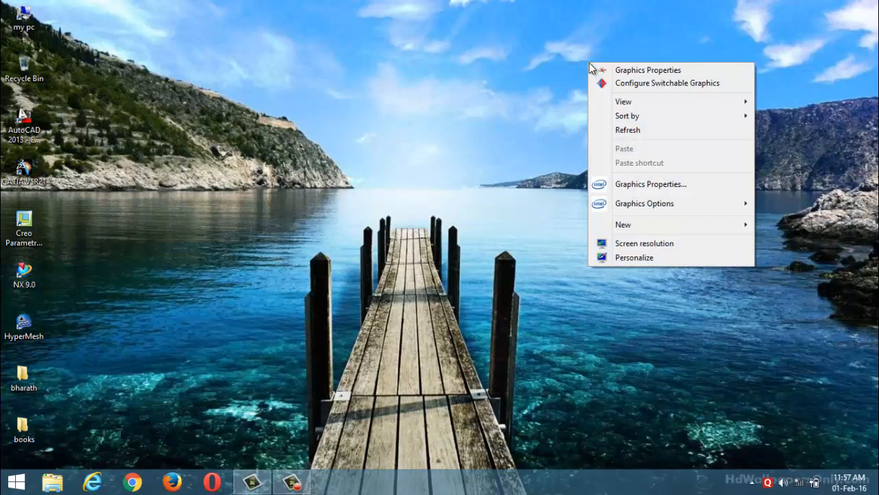
{"action": "left_click", "coordinate": [632, 130]}
{"action": "right_click", "coordinate": [596, 85]}
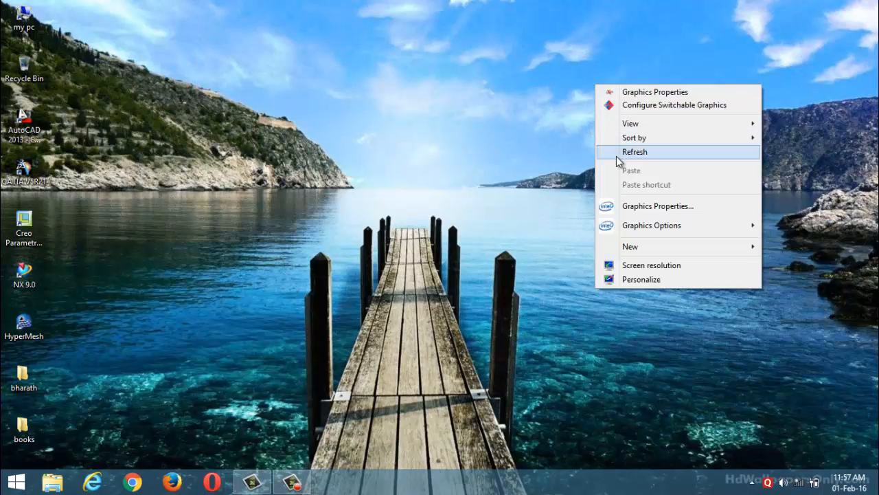
{"action": "left_click", "coordinate": [625, 152]}
{"action": "left_click", "coordinate": [292, 480]}
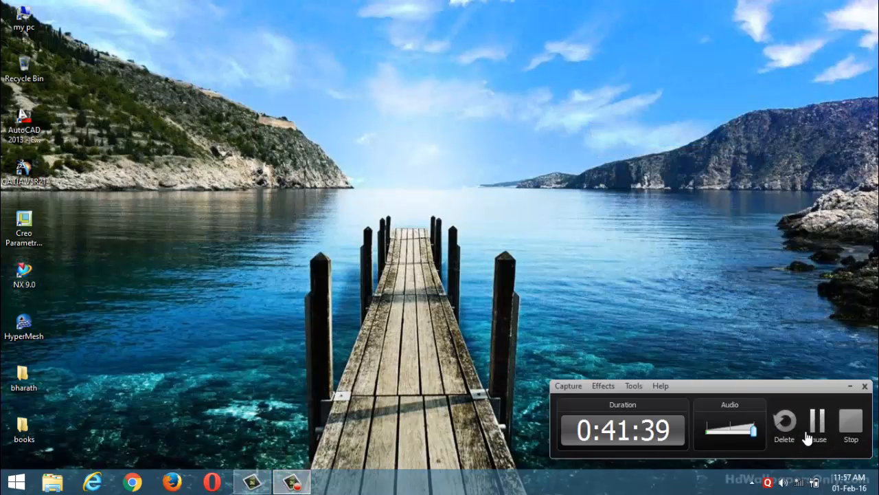